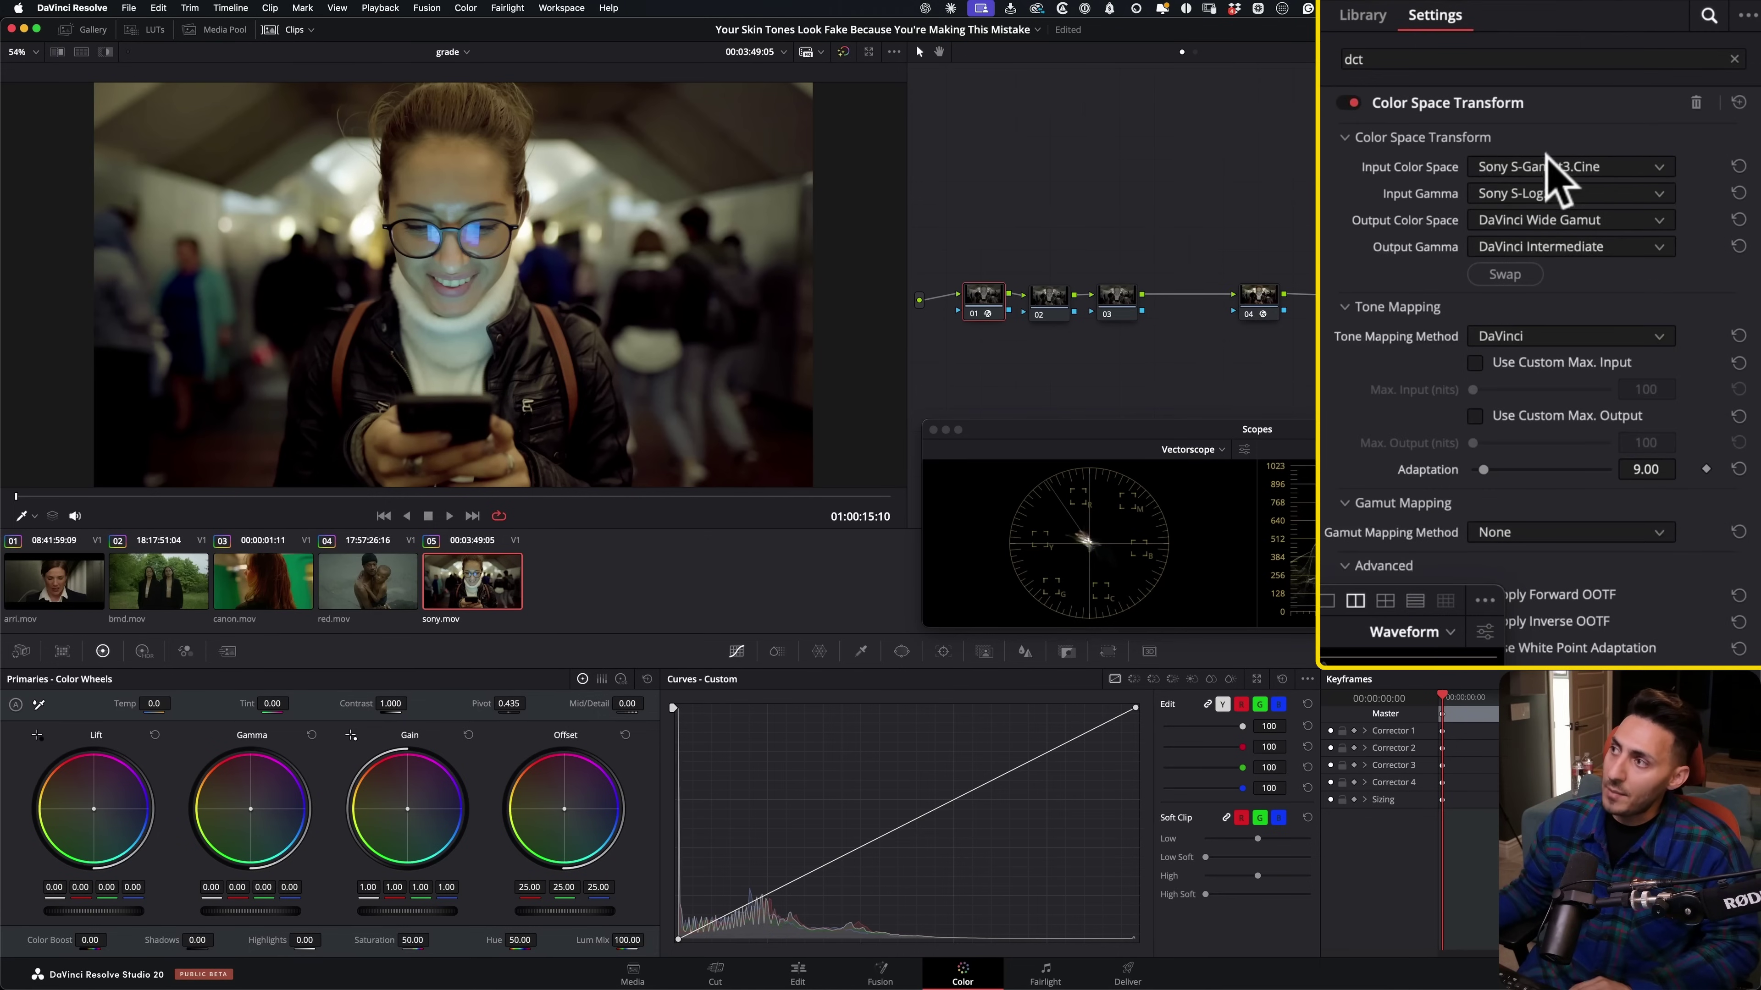
Examine the Color Space Transform settings on the sony clip's output node and the red clip's input and output nodes.
{"action": "left_click", "coordinate": [1255, 299]}
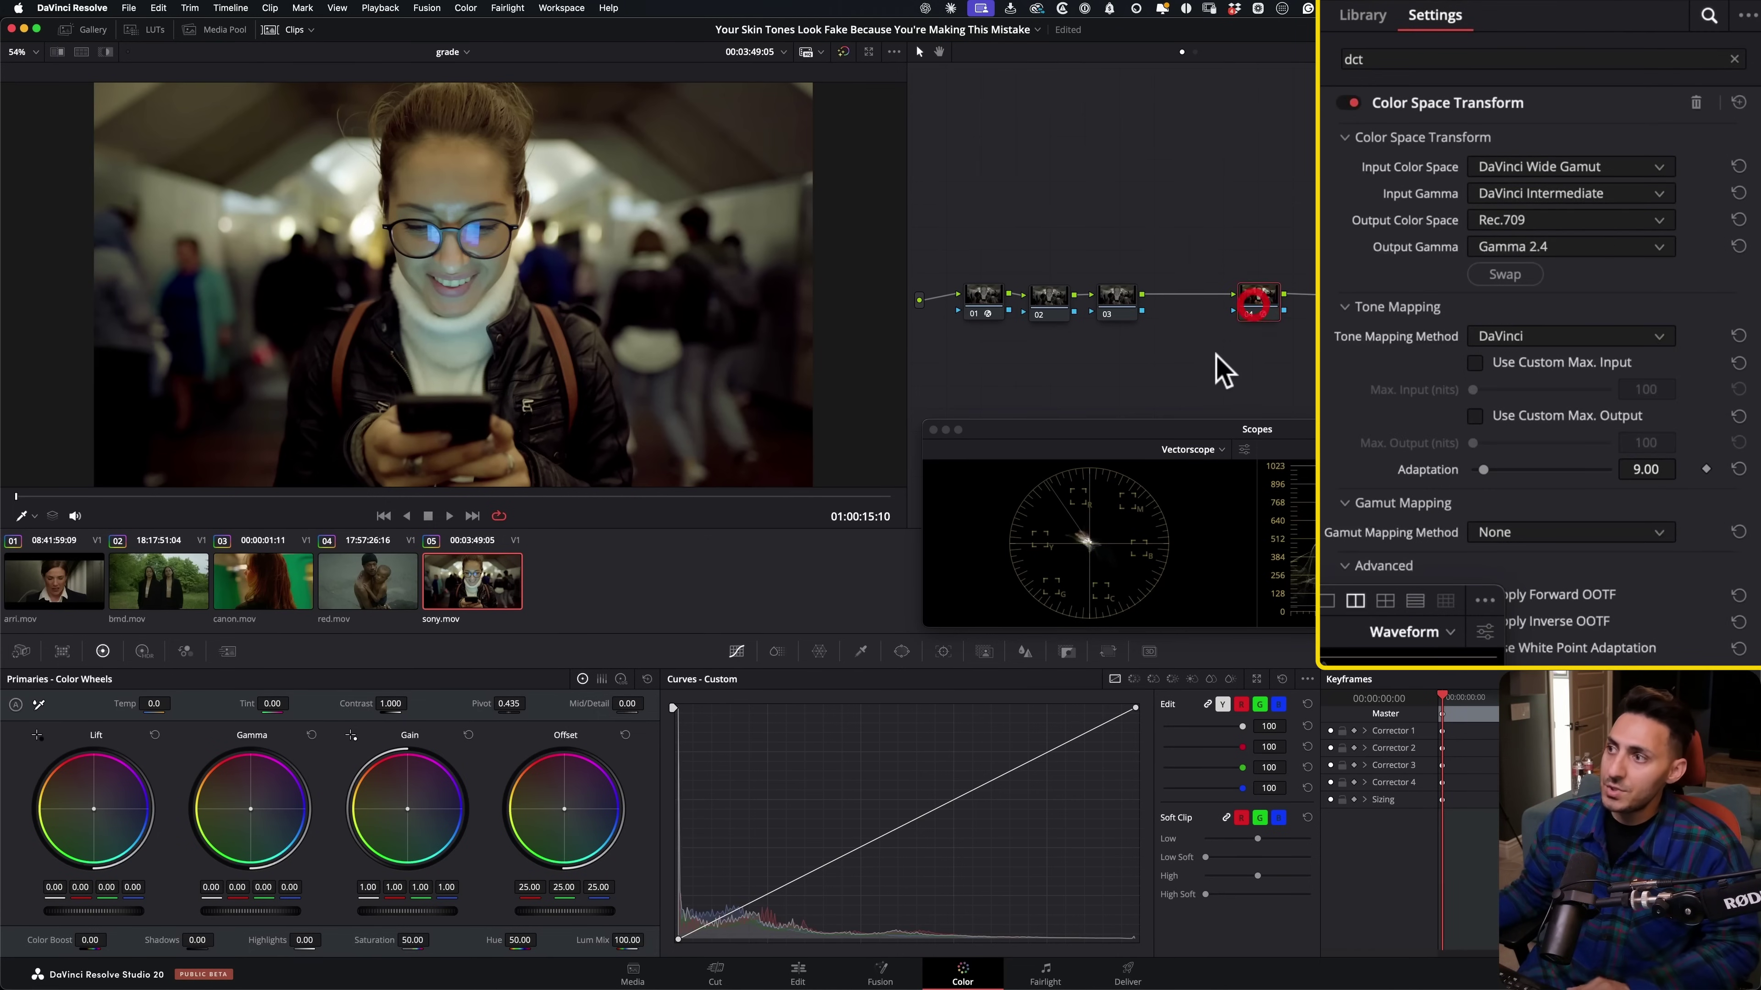
{"action": "left_click", "coordinate": [368, 582]}
{"action": "left_click", "coordinate": [981, 299]}
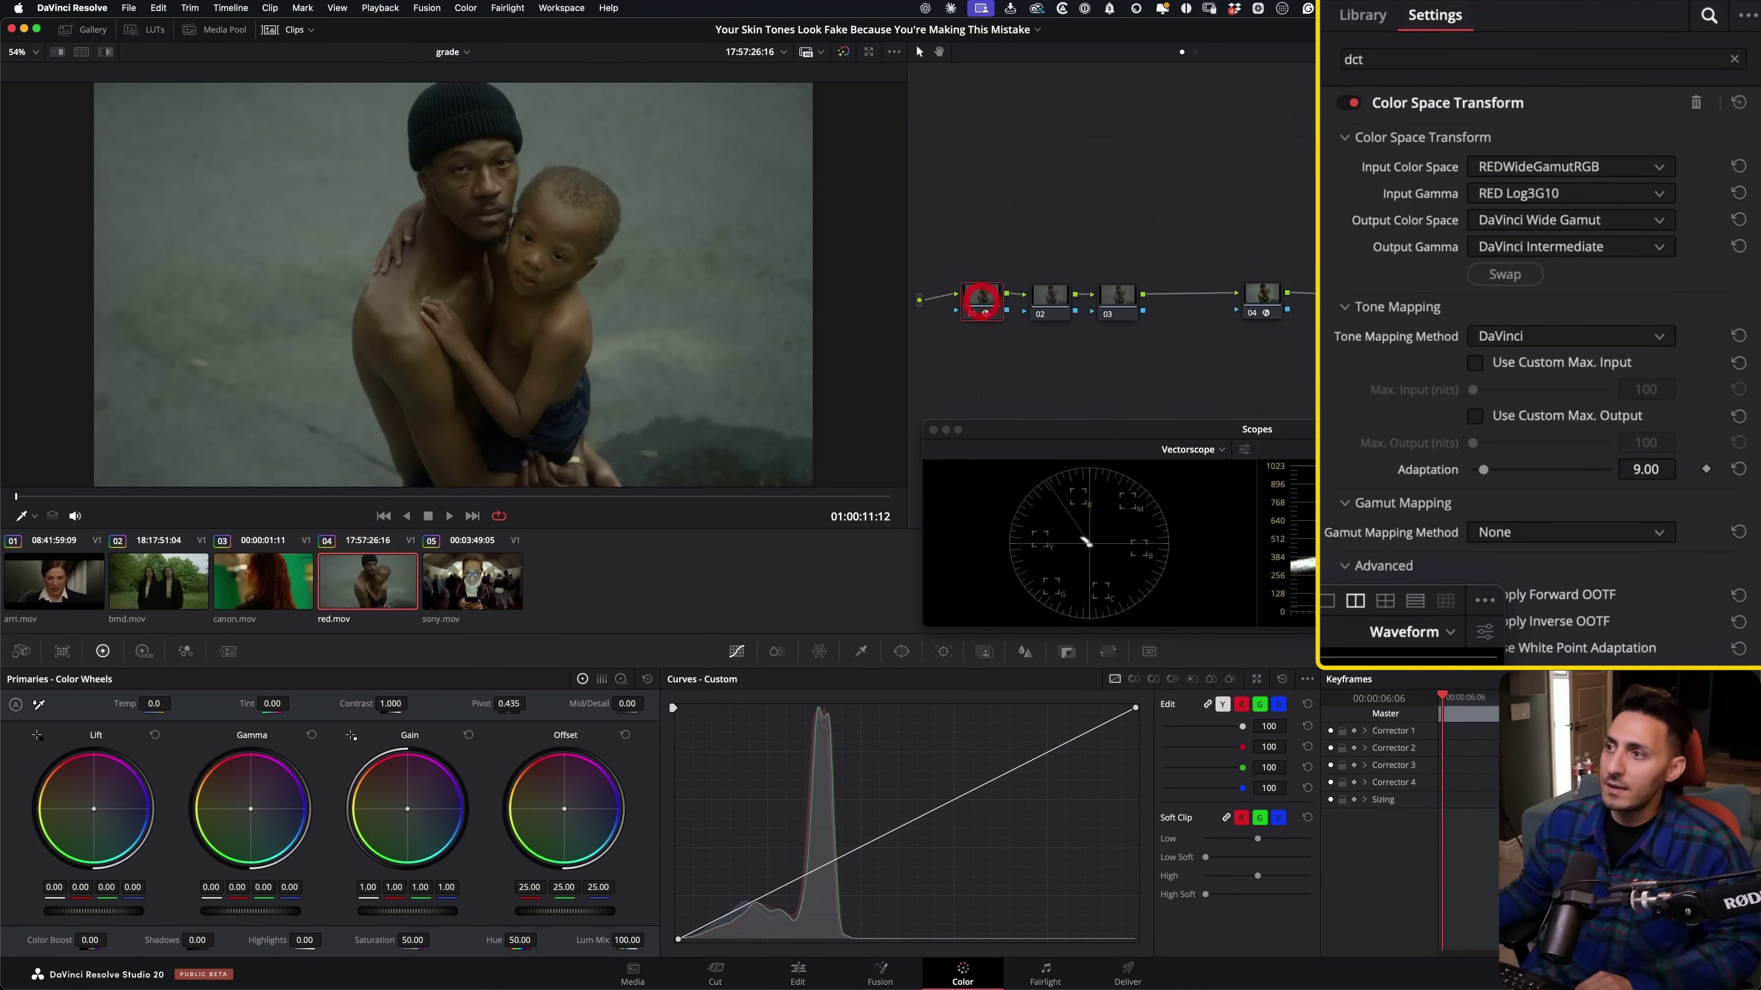
{"action": "left_click", "coordinate": [1254, 299]}
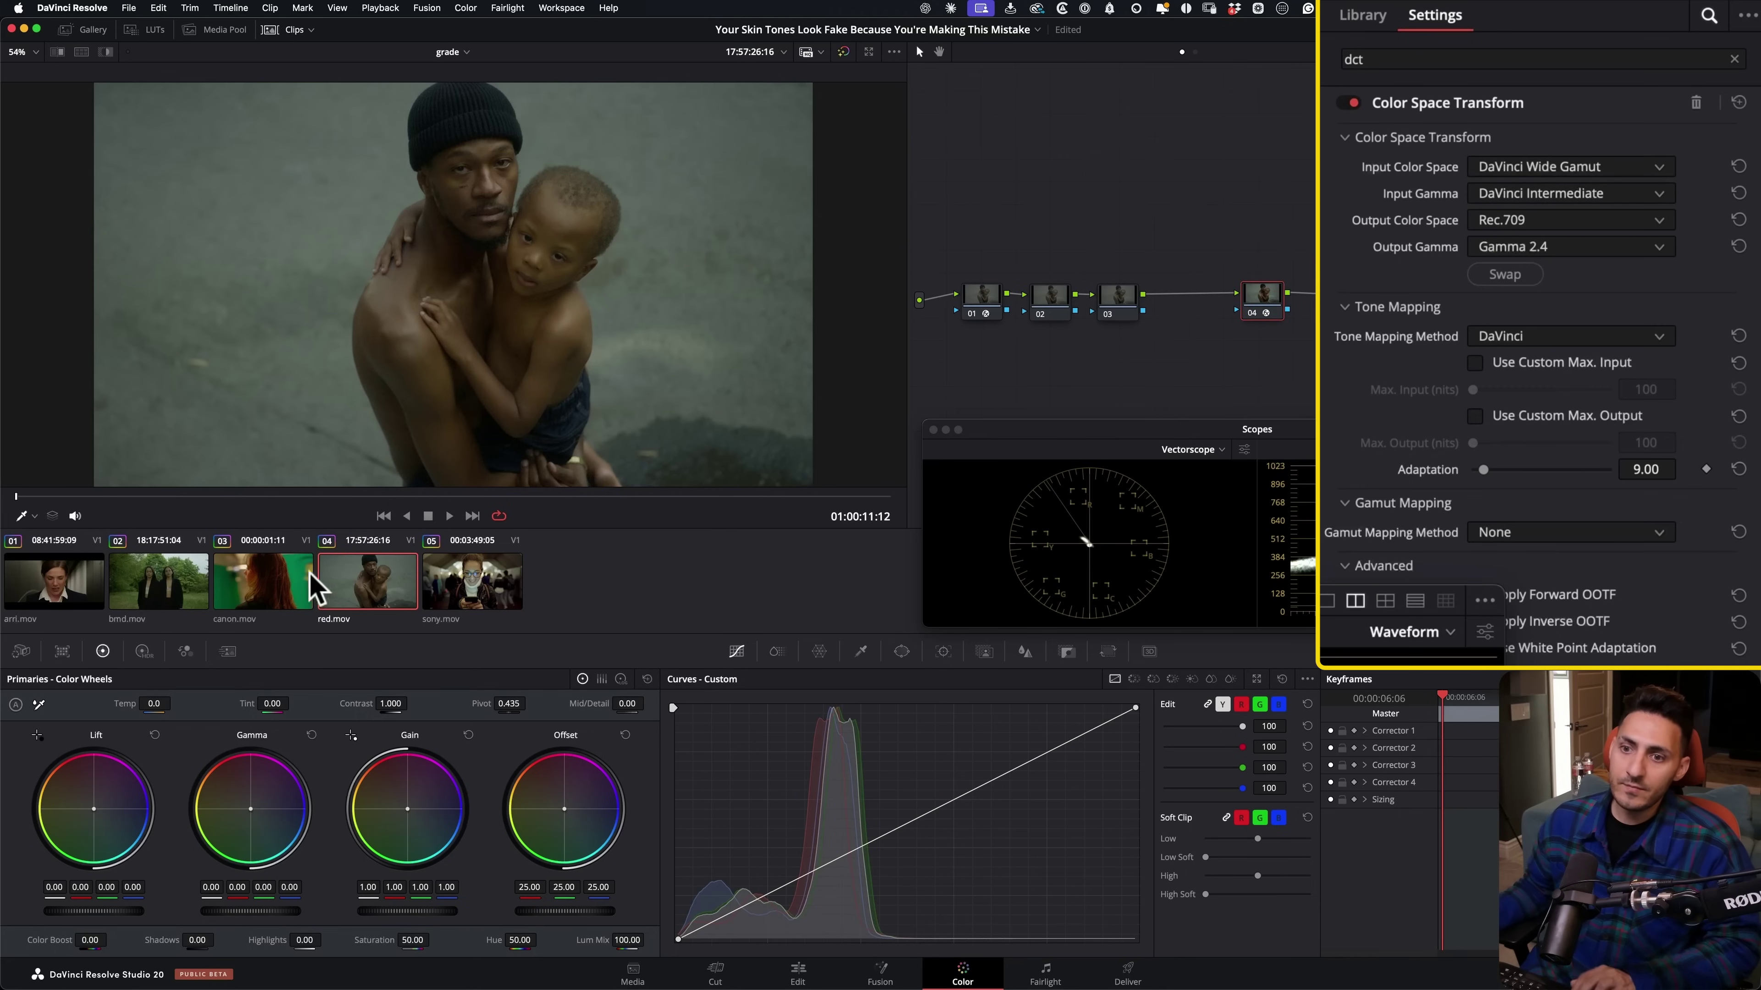
{"action": "key", "text": "Up"}
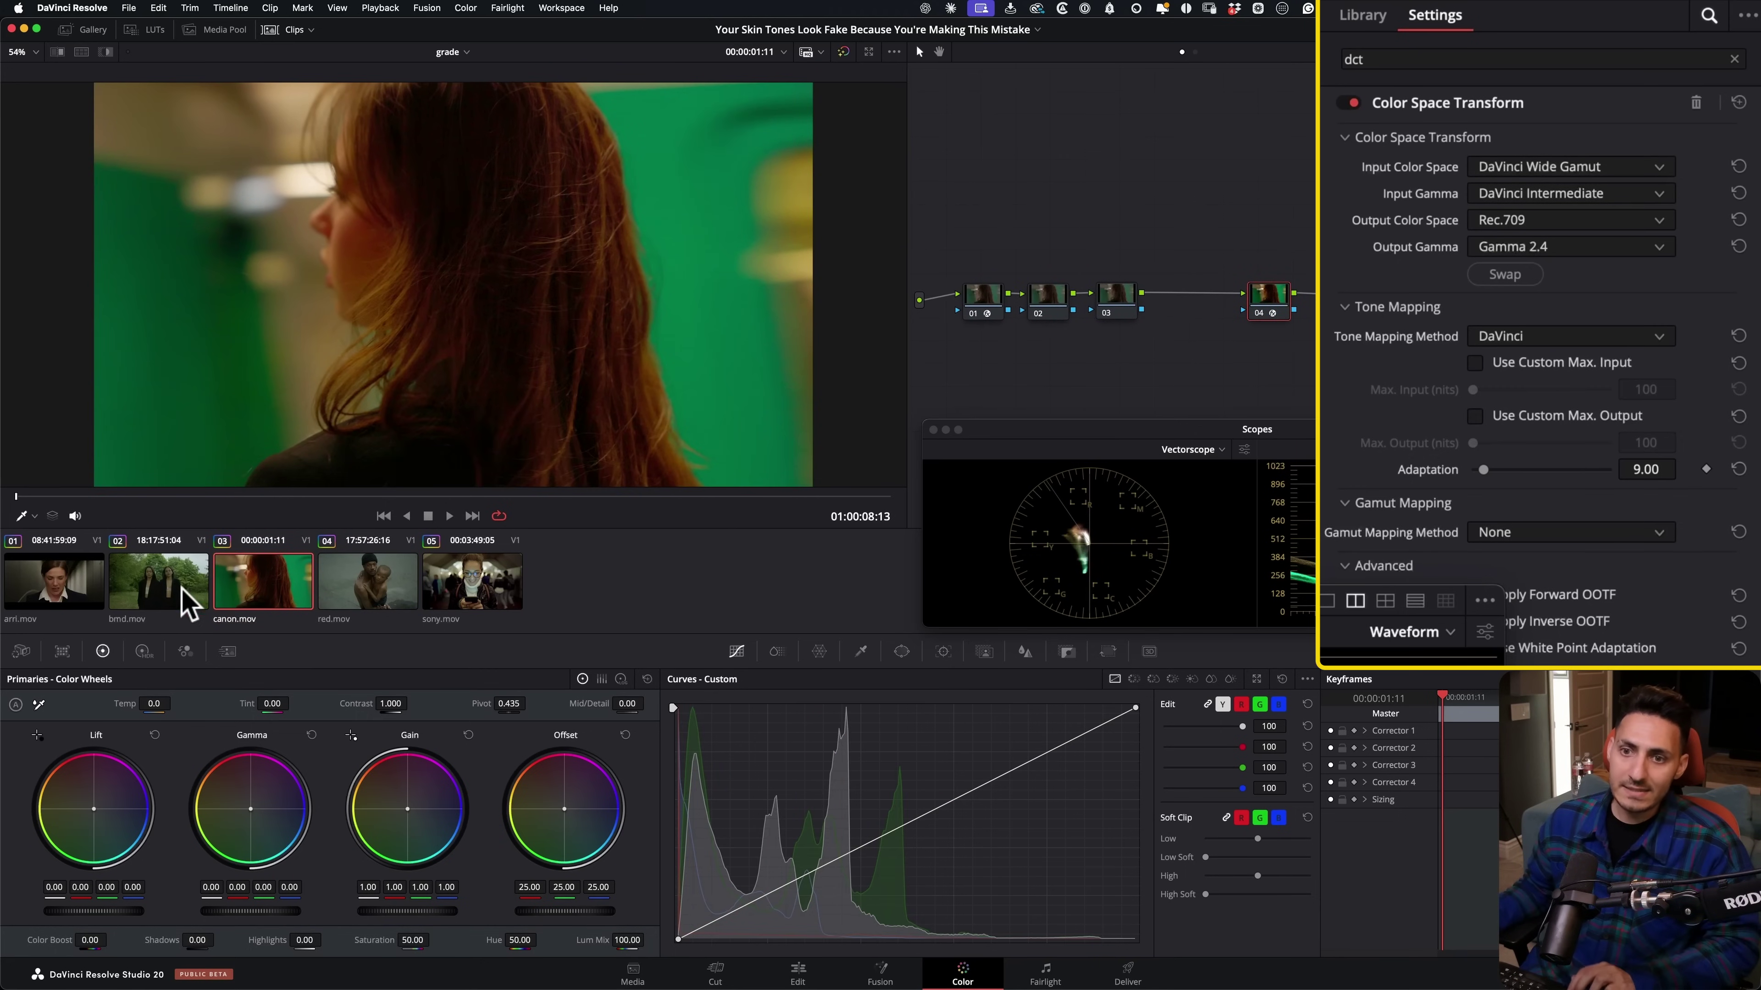
Bypass and restore the whole grade on the bmd and arri clips to compare before and after.
{"action": "left_click", "coordinate": [192, 597]}
{"action": "key", "text": "shift+d"}
{"action": "key", "text": "shift+d"}
{"action": "left_click", "coordinate": [81, 581]}
{"action": "key", "text": "shift+d"}
{"action": "key", "text": "shift+d"}
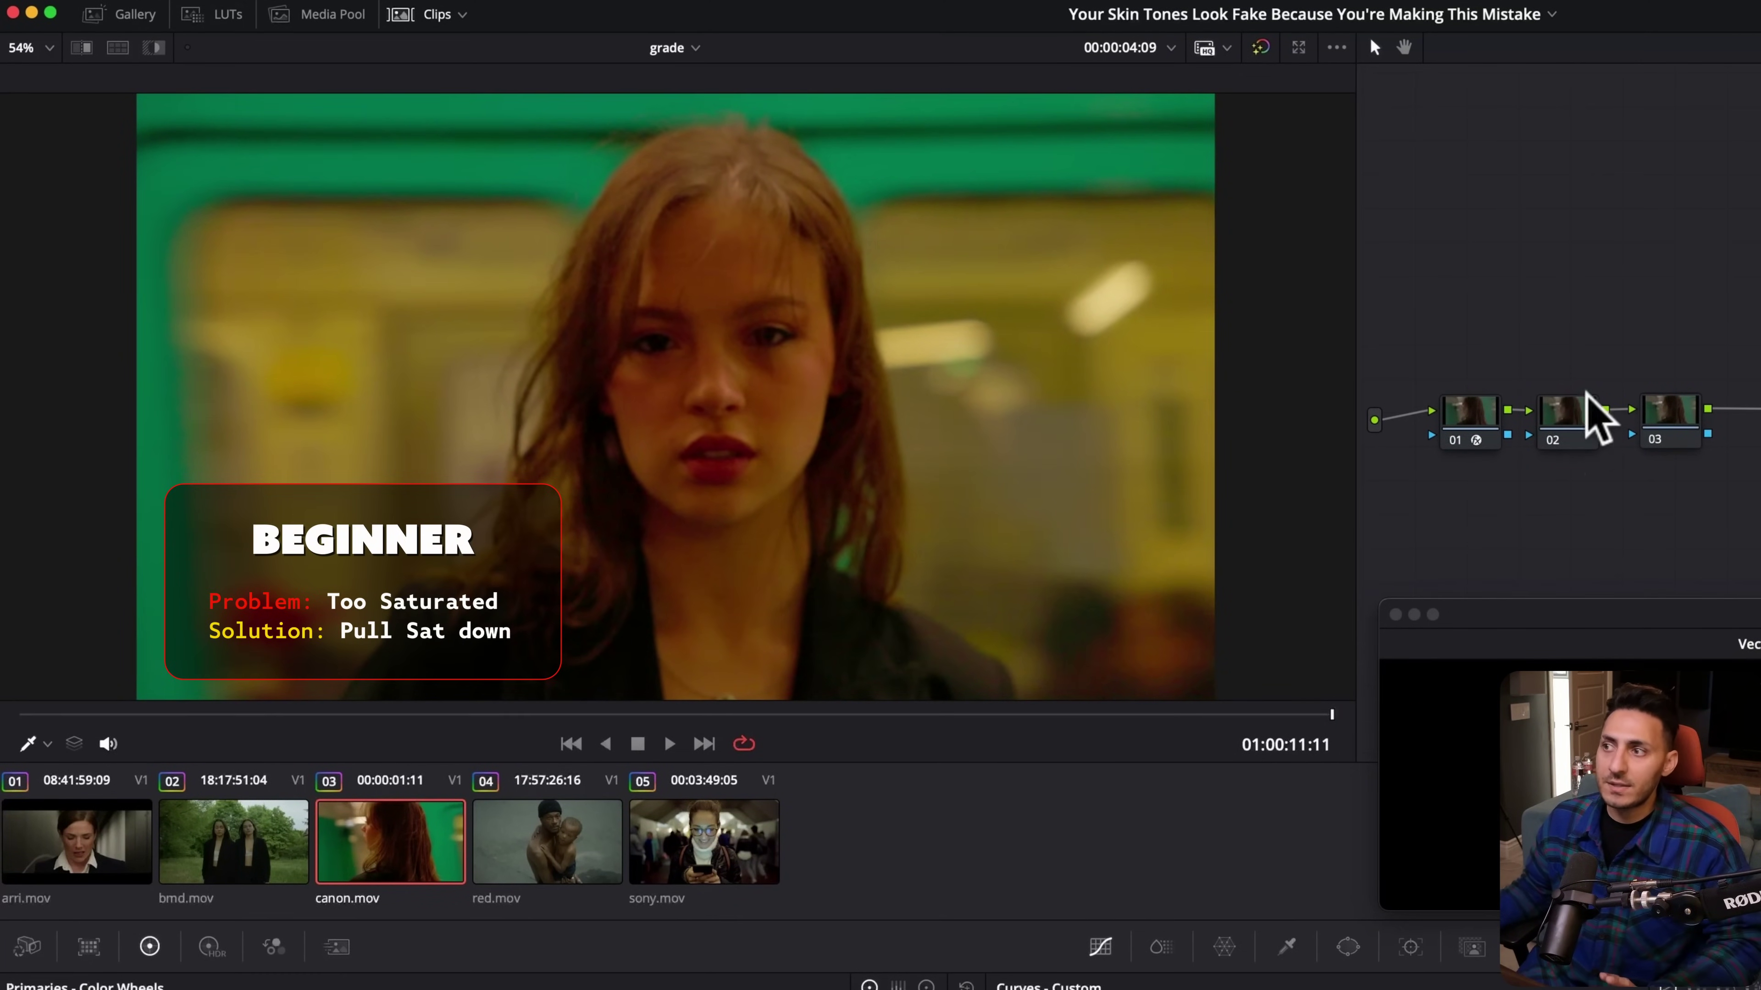
Try lowering the saturation on the canon clip's node 02 to 37.45 and compare it with the node disabled.
{"action": "left_click", "coordinate": [1562, 413]}
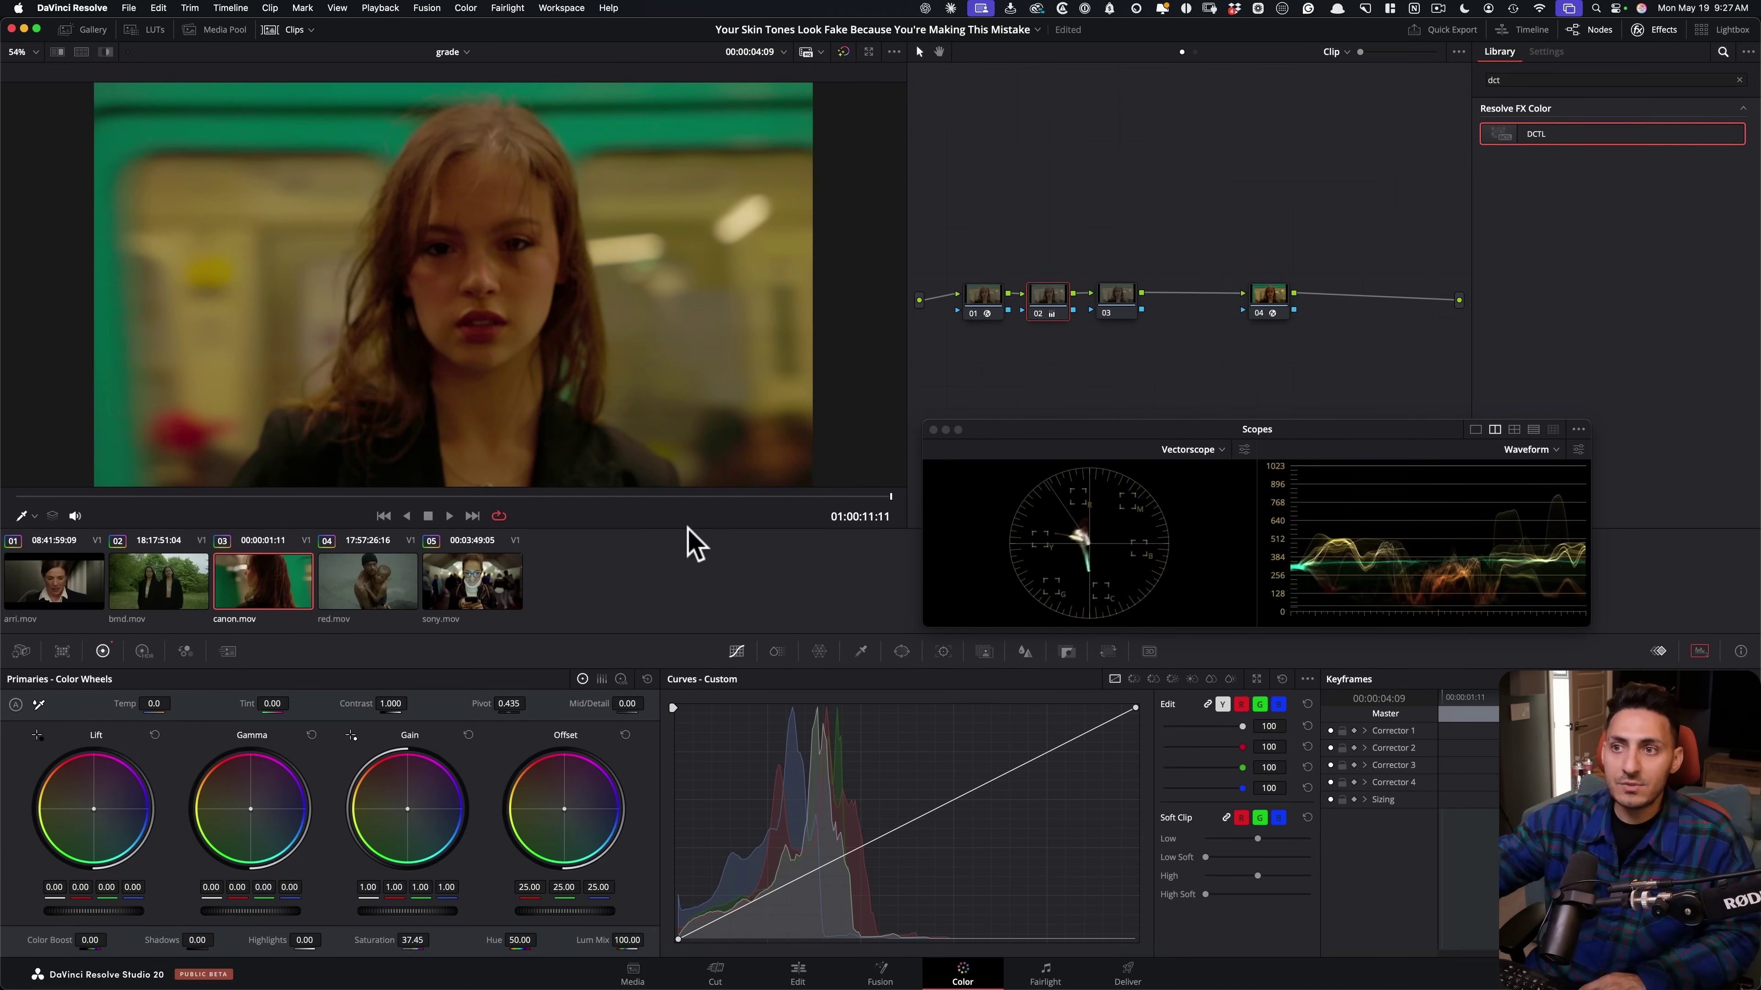
{"action": "key", "text": "ctrl+d"}
{"action": "key", "text": "ctrl+d"}
{"action": "key", "text": "ctrl+d"}
{"action": "left_click_drag", "start_coordinate": [374, 496], "coordinate": [184, 497]}
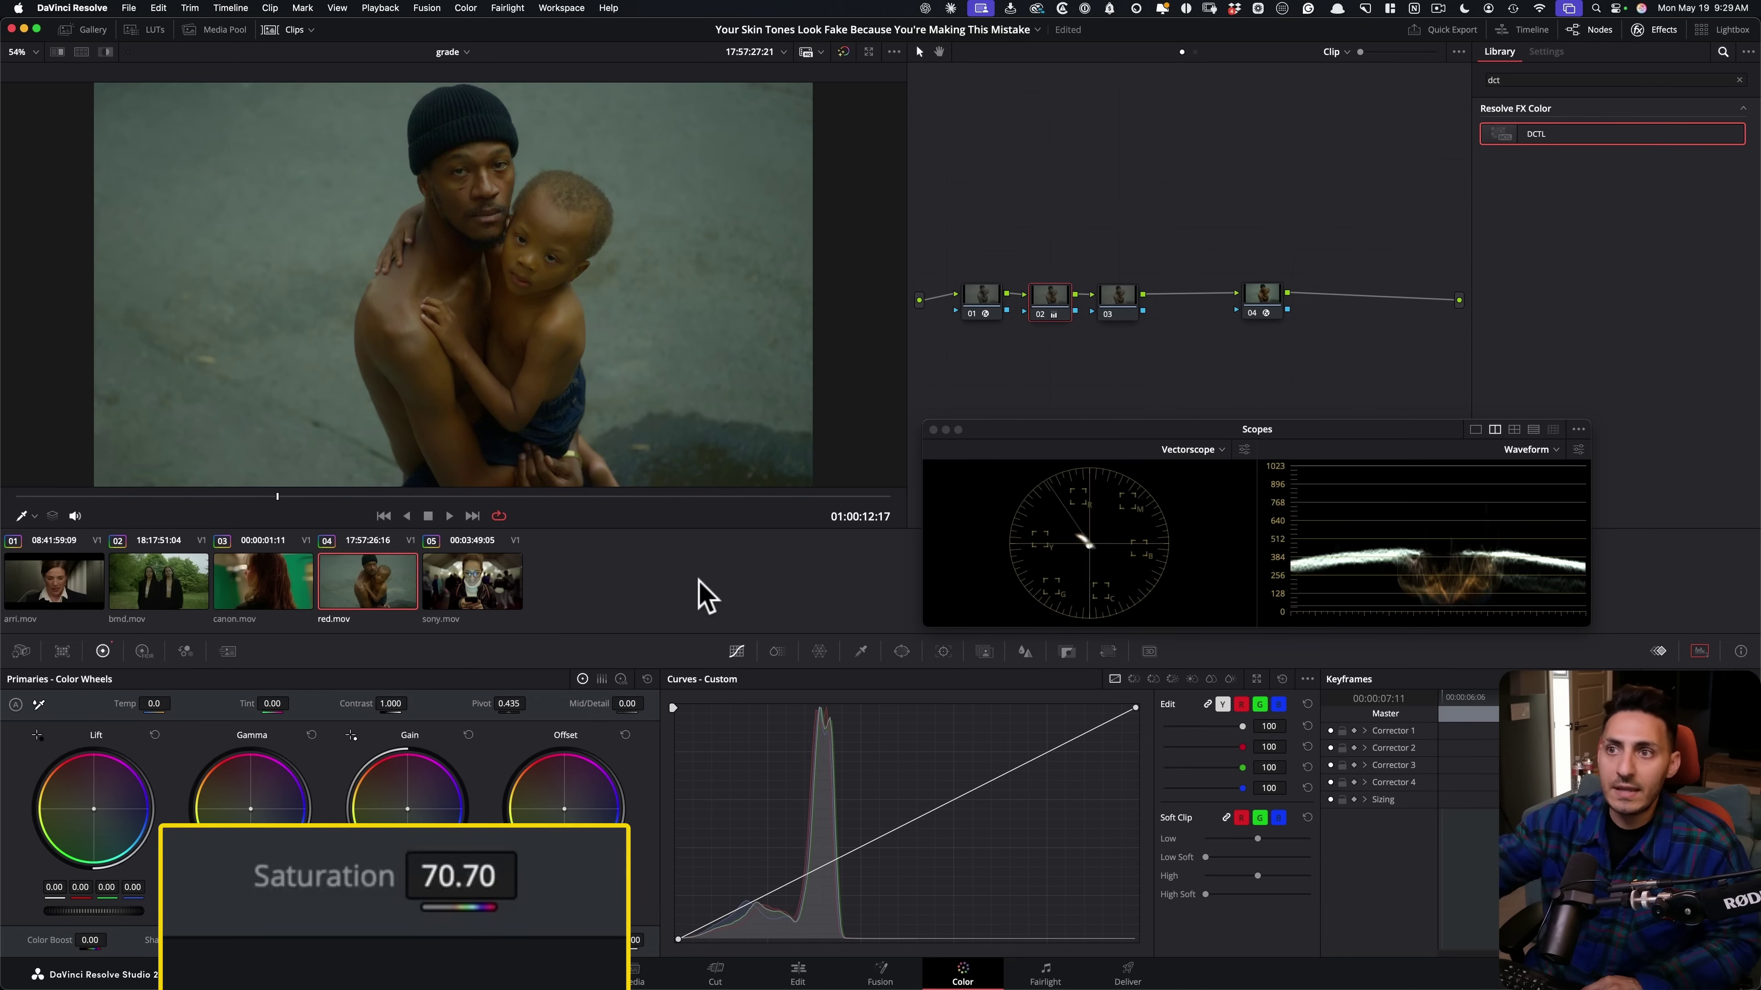
Toggle the red clip's node 02 off and on while inspecting the man's and child's skin tones up close.
{"action": "key", "text": "super+d"}
{"action": "key", "text": "super+d"}
{"action": "scroll", "coordinate": [597, 389], "scroll_direction": "up", "scroll_amount": 3}
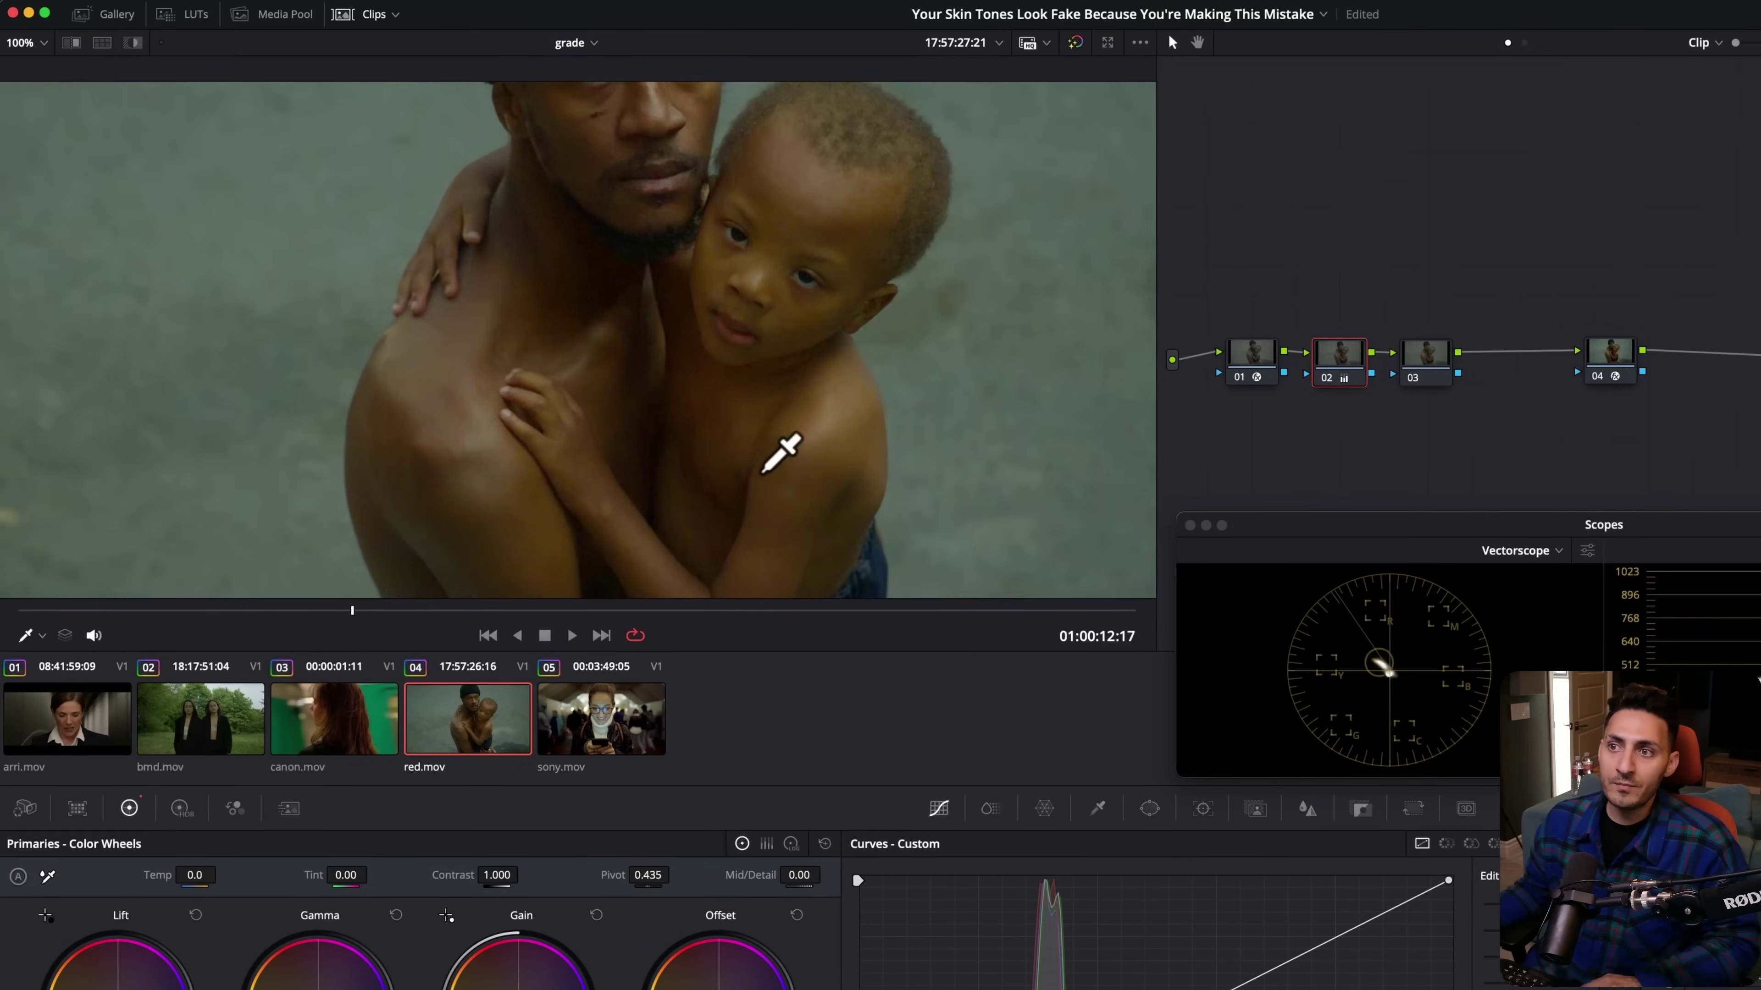
{"action": "left_click_drag", "start_coordinate": [763, 473], "coordinate": [723, 542]}
{"action": "key", "text": "super+d"}
{"action": "key", "text": "super+d"}
{"action": "left_click_drag", "start_coordinate": [582, 298], "coordinate": [705, 192]}
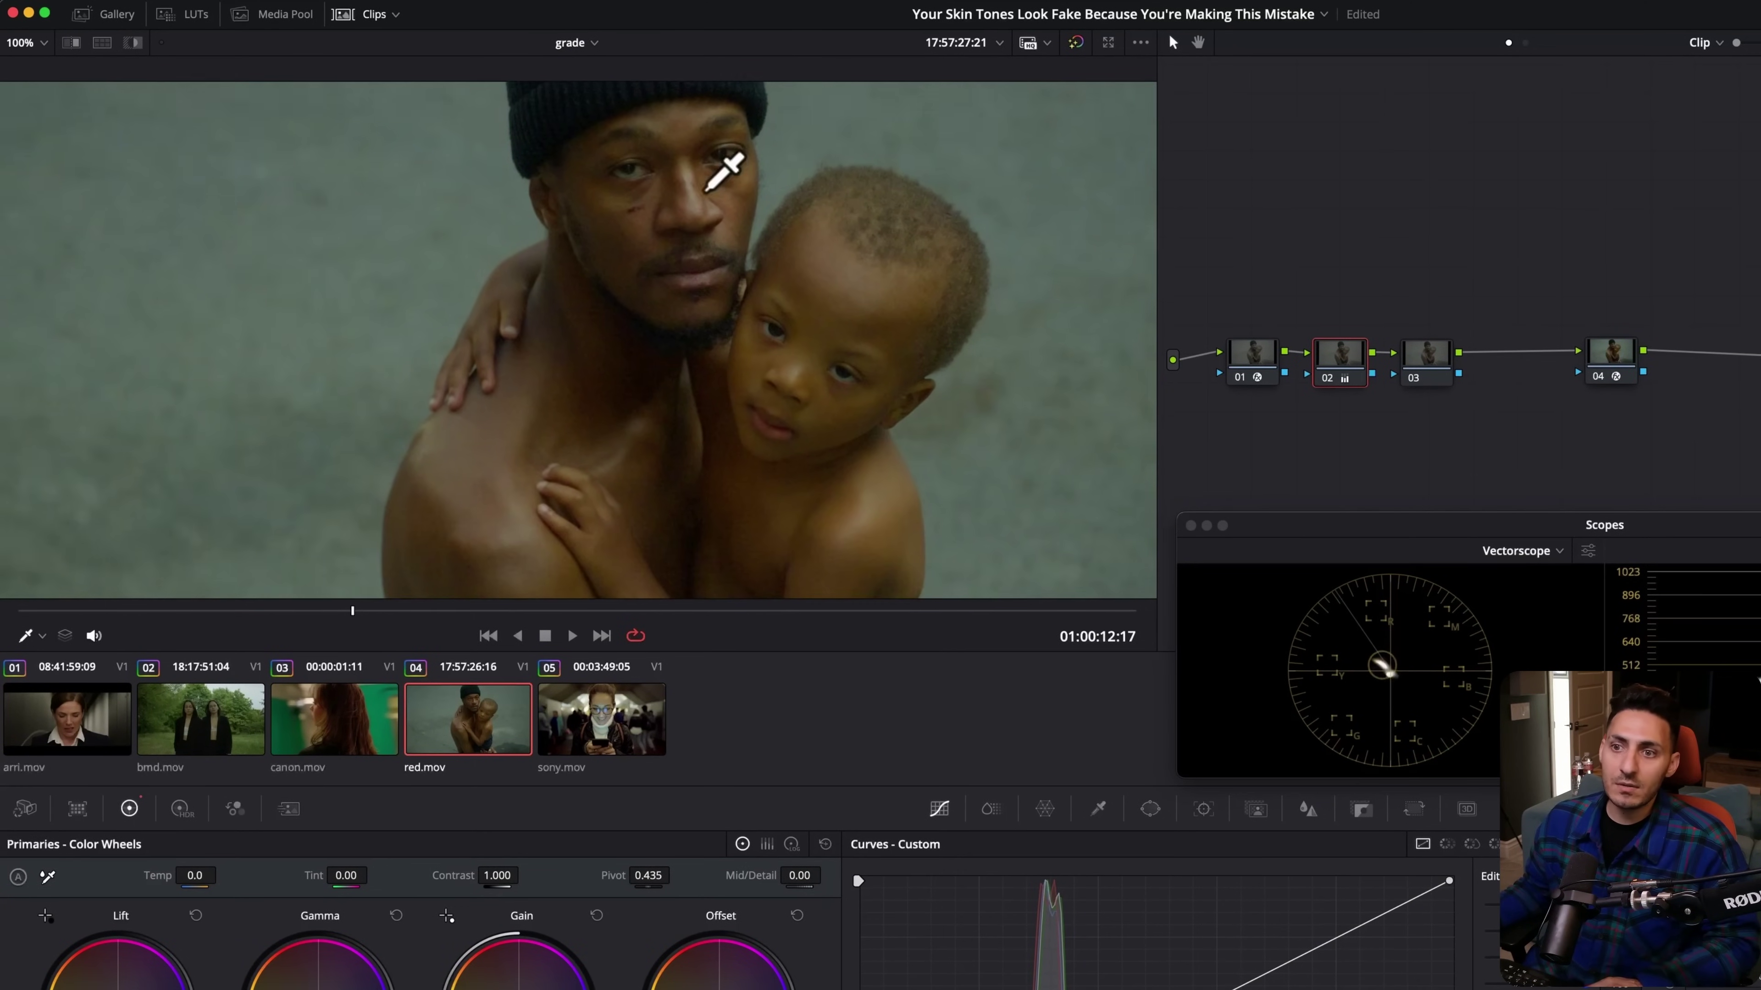
{"action": "scroll", "coordinate": [707, 187], "scroll_direction": "down", "scroll_amount": 3}
{"action": "key", "text": "super+d"}
{"action": "left_click_drag", "start_coordinate": [628, 455], "coordinate": [527, 476]}
{"action": "scroll", "coordinate": [548, 476], "scroll_direction": "down", "scroll_amount": 3}
{"action": "scroll", "coordinate": [934, 495], "scroll_direction": "up", "scroll_amount": 3}
{"action": "left_click_drag", "start_coordinate": [934, 495], "coordinate": [777, 491]}
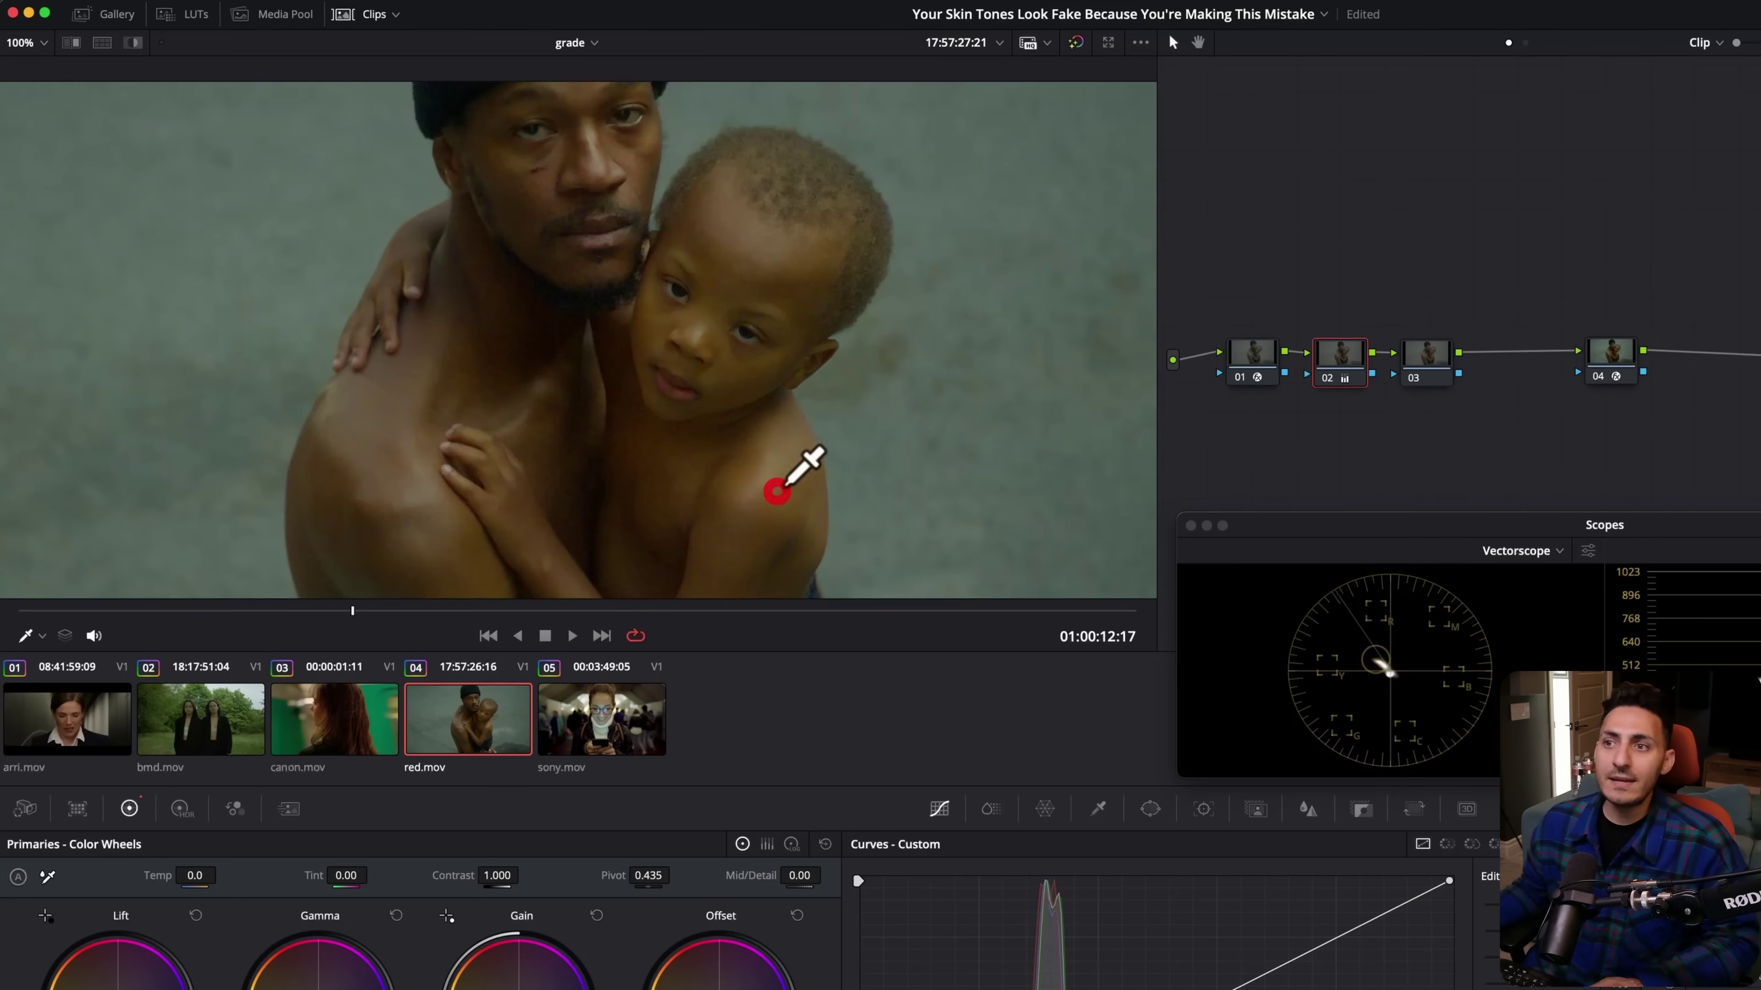
{"action": "scroll", "coordinate": [778, 489], "scroll_direction": "up", "scroll_amount": 2}
{"action": "left_click", "coordinate": [686, 503]}
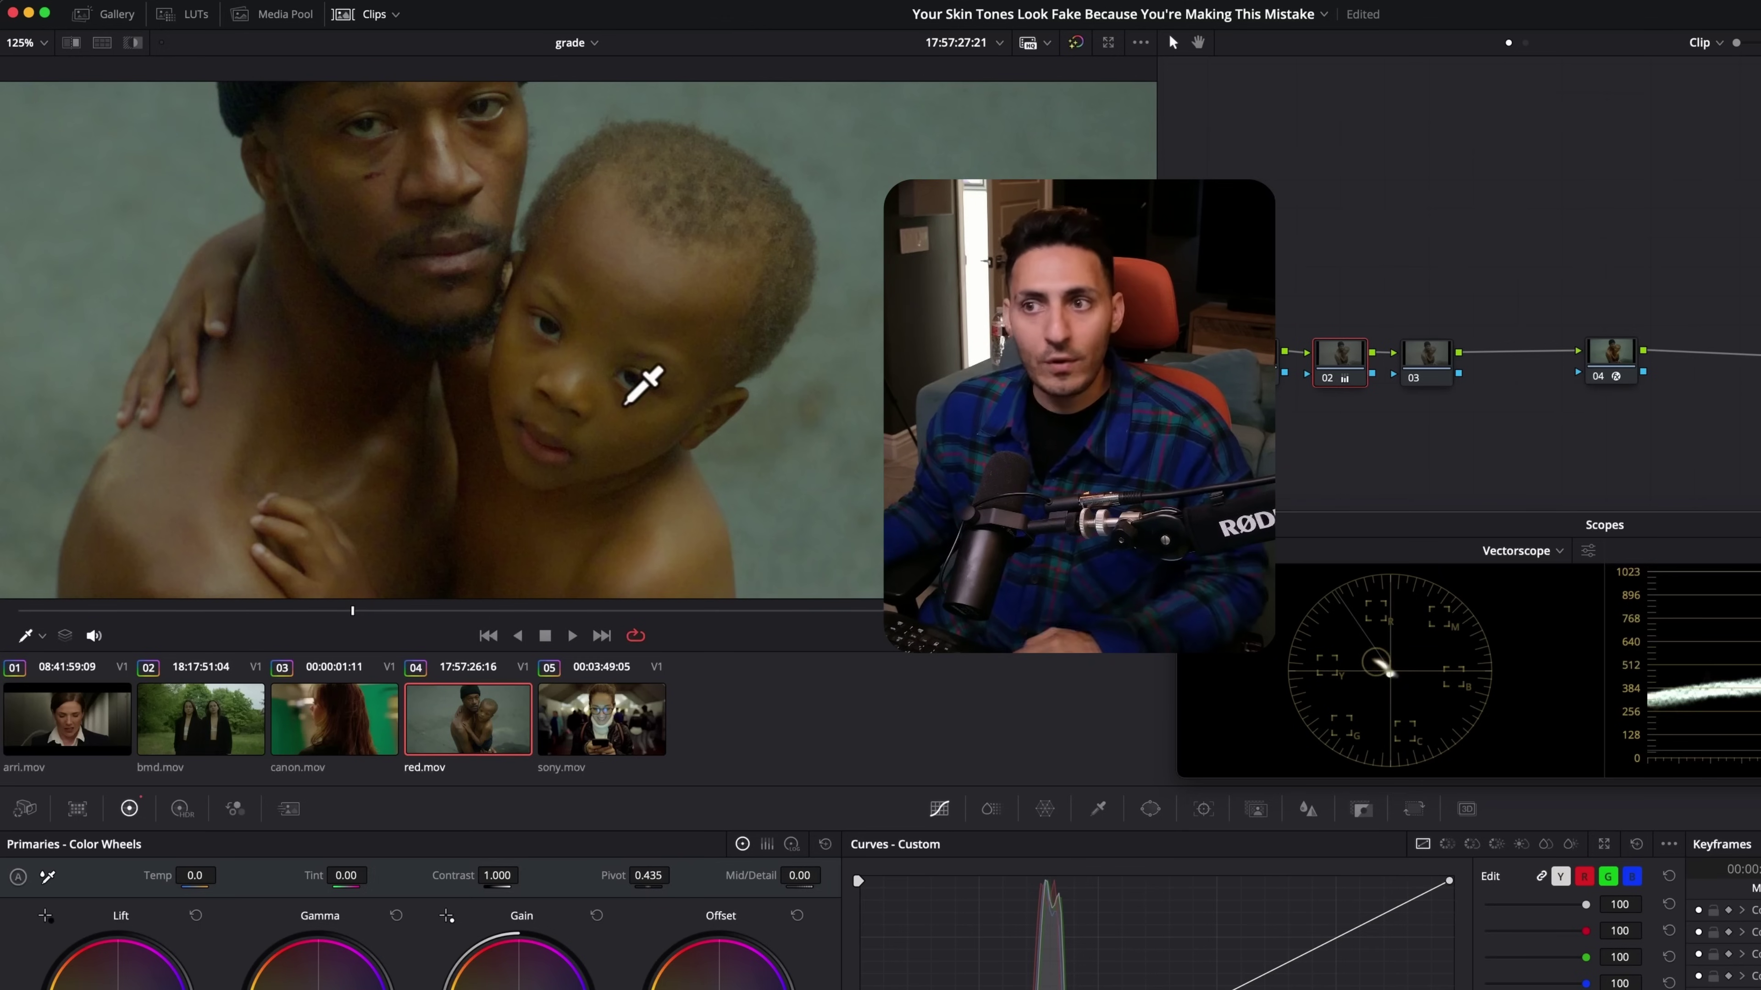
{"action": "key", "text": "shift+z"}
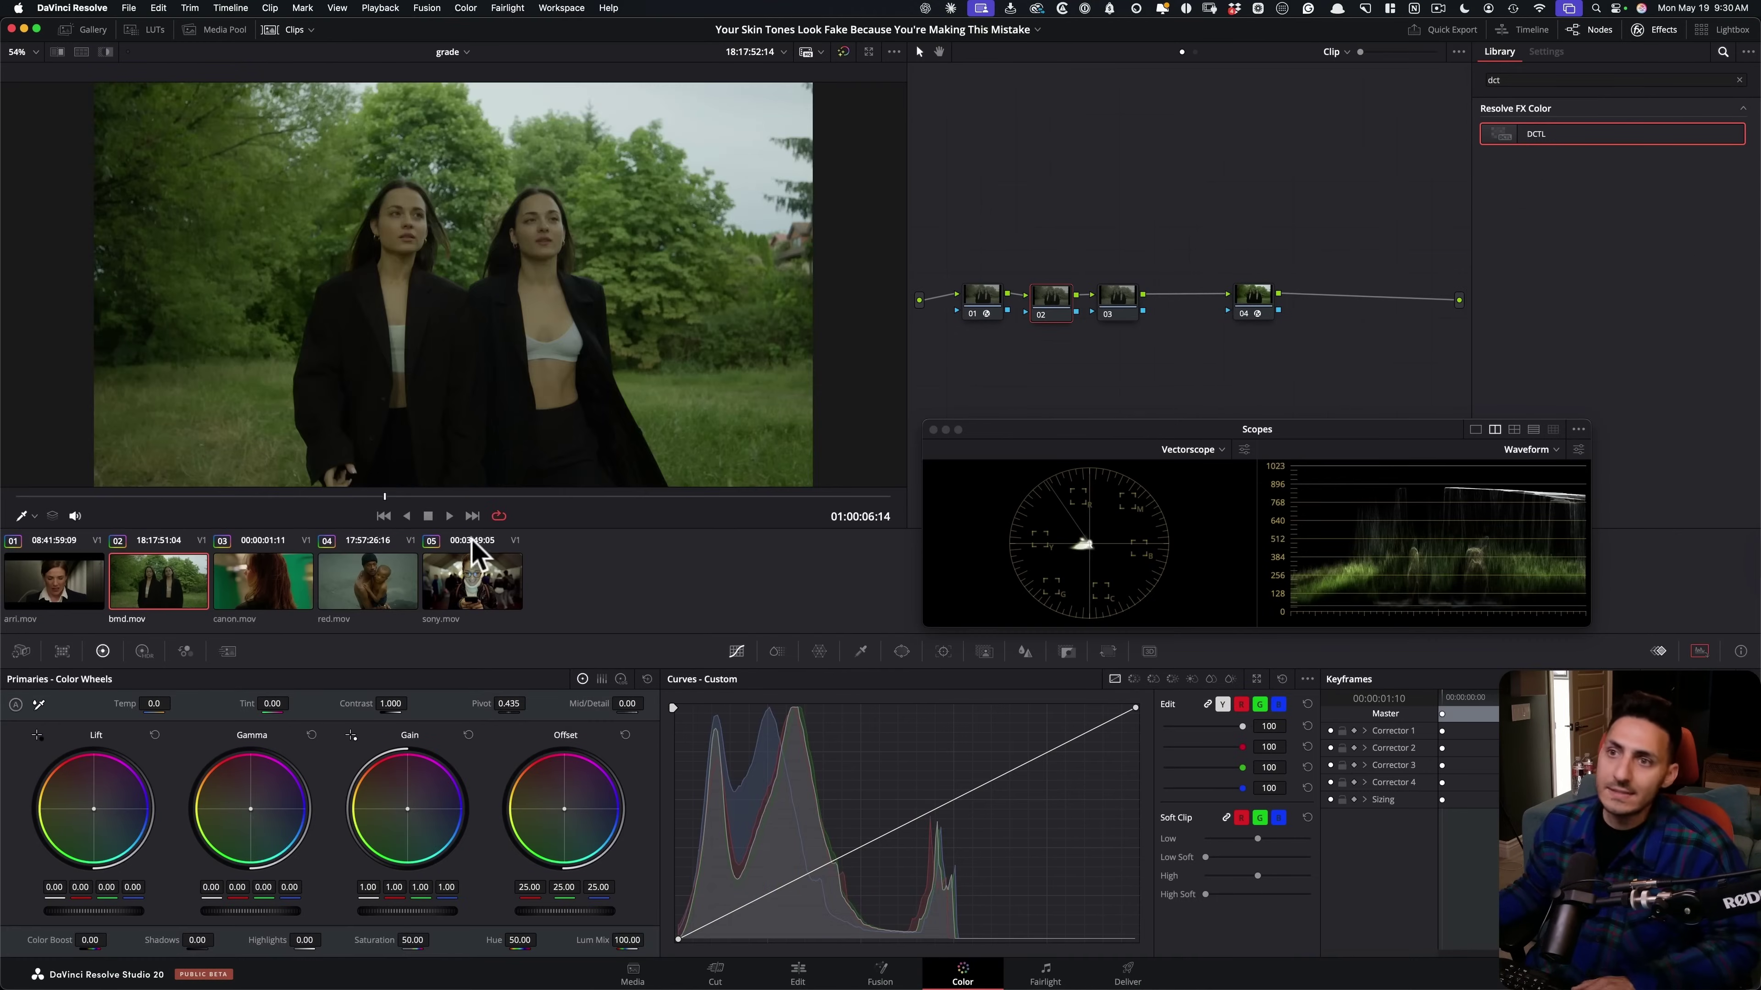
On node 03 of the bmd clip at 01:00:06:13, sample the skin on the second woman's chest with the HSL qualifier.
{"action": "key", "text": "space"}
{"action": "left_click_drag", "start_coordinate": [472, 495], "coordinate": [374, 497]}
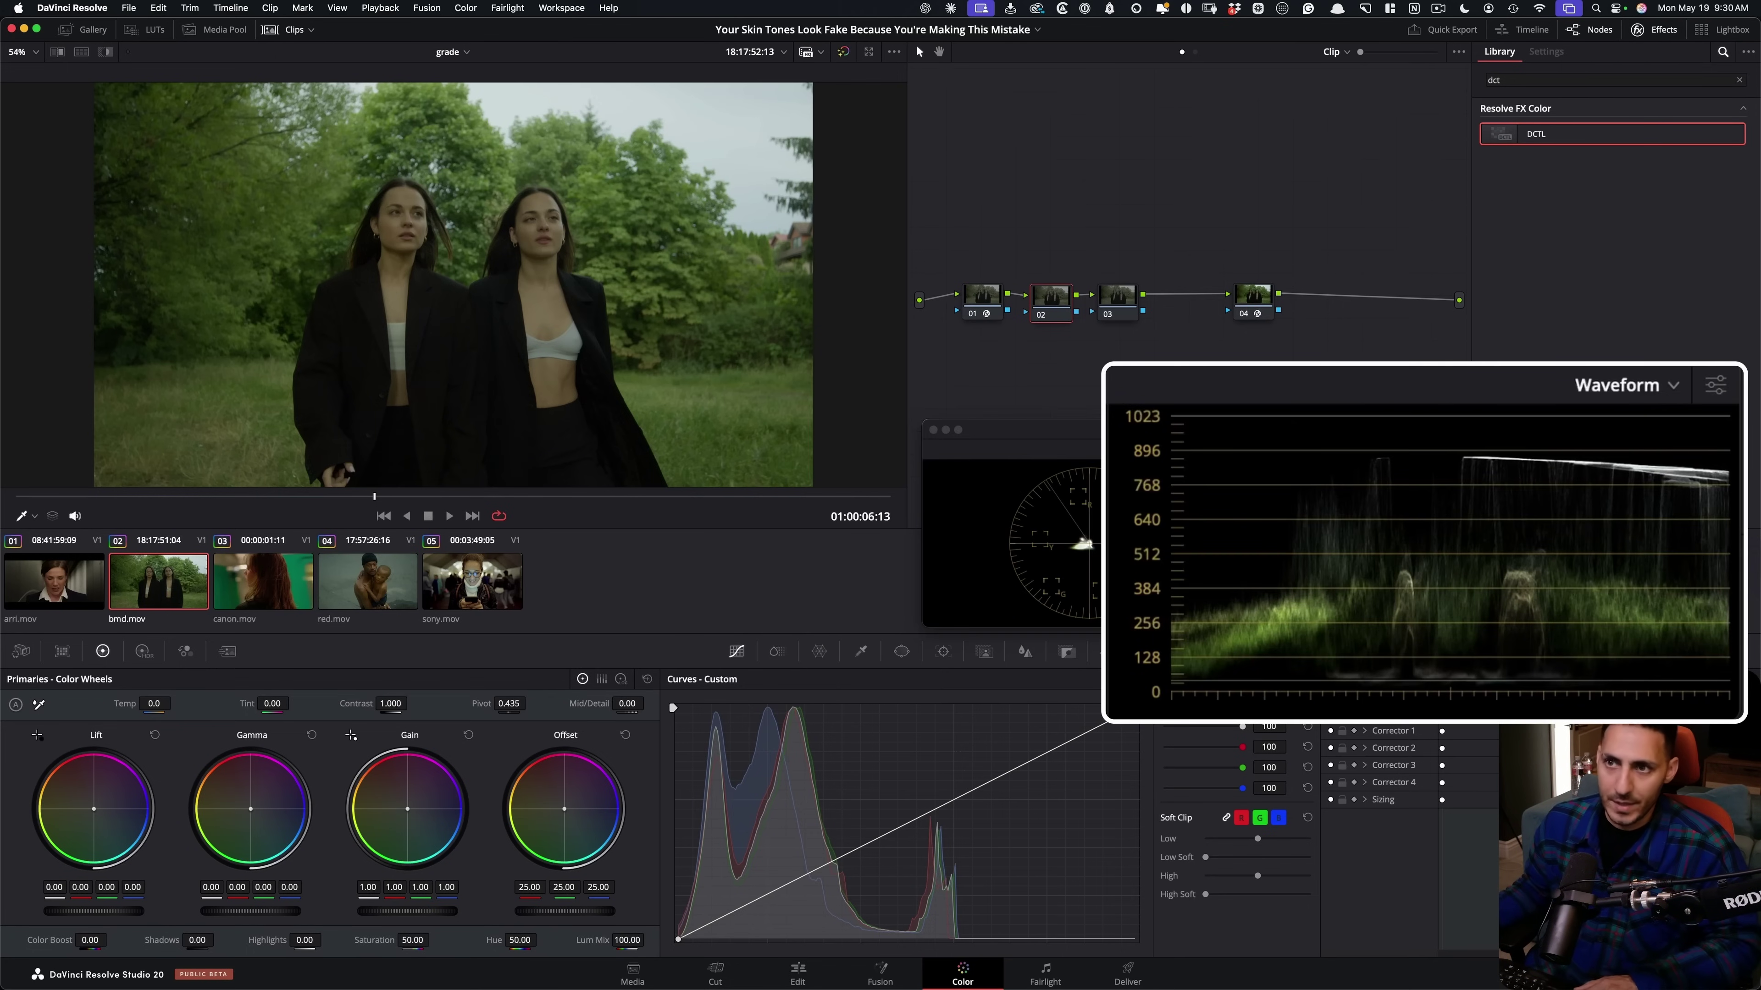
{"action": "left_click", "coordinate": [1115, 297]}
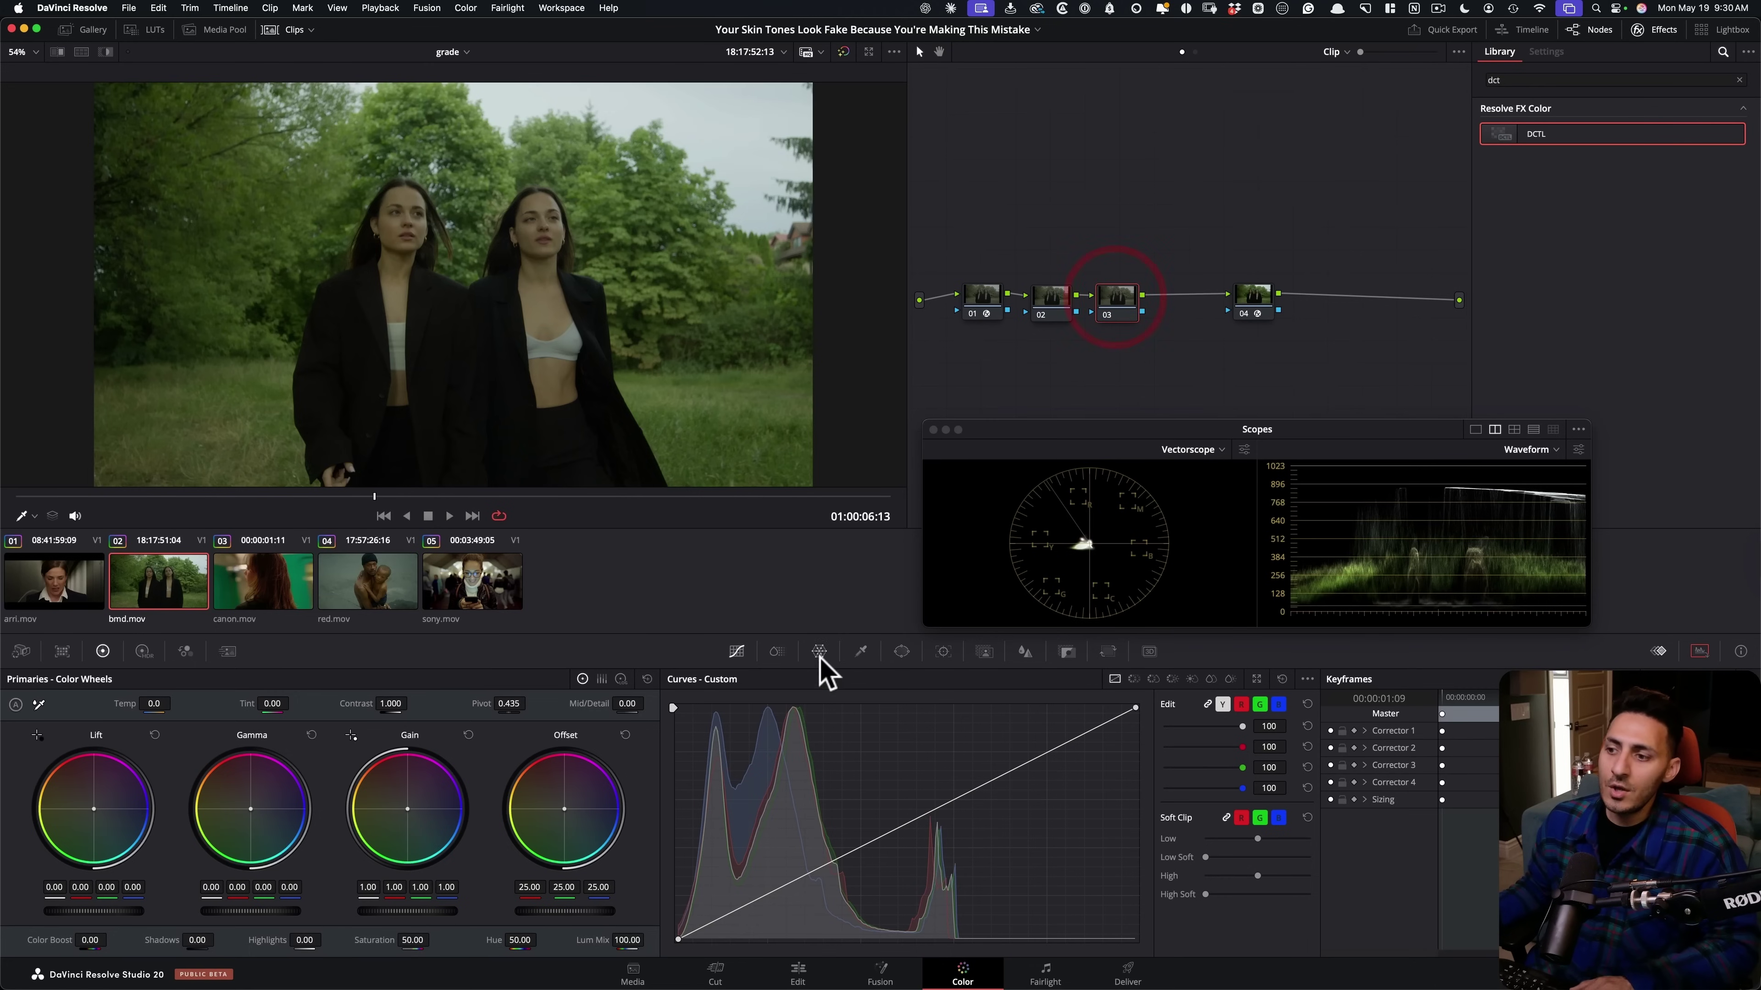
{"action": "left_click", "coordinate": [861, 651]}
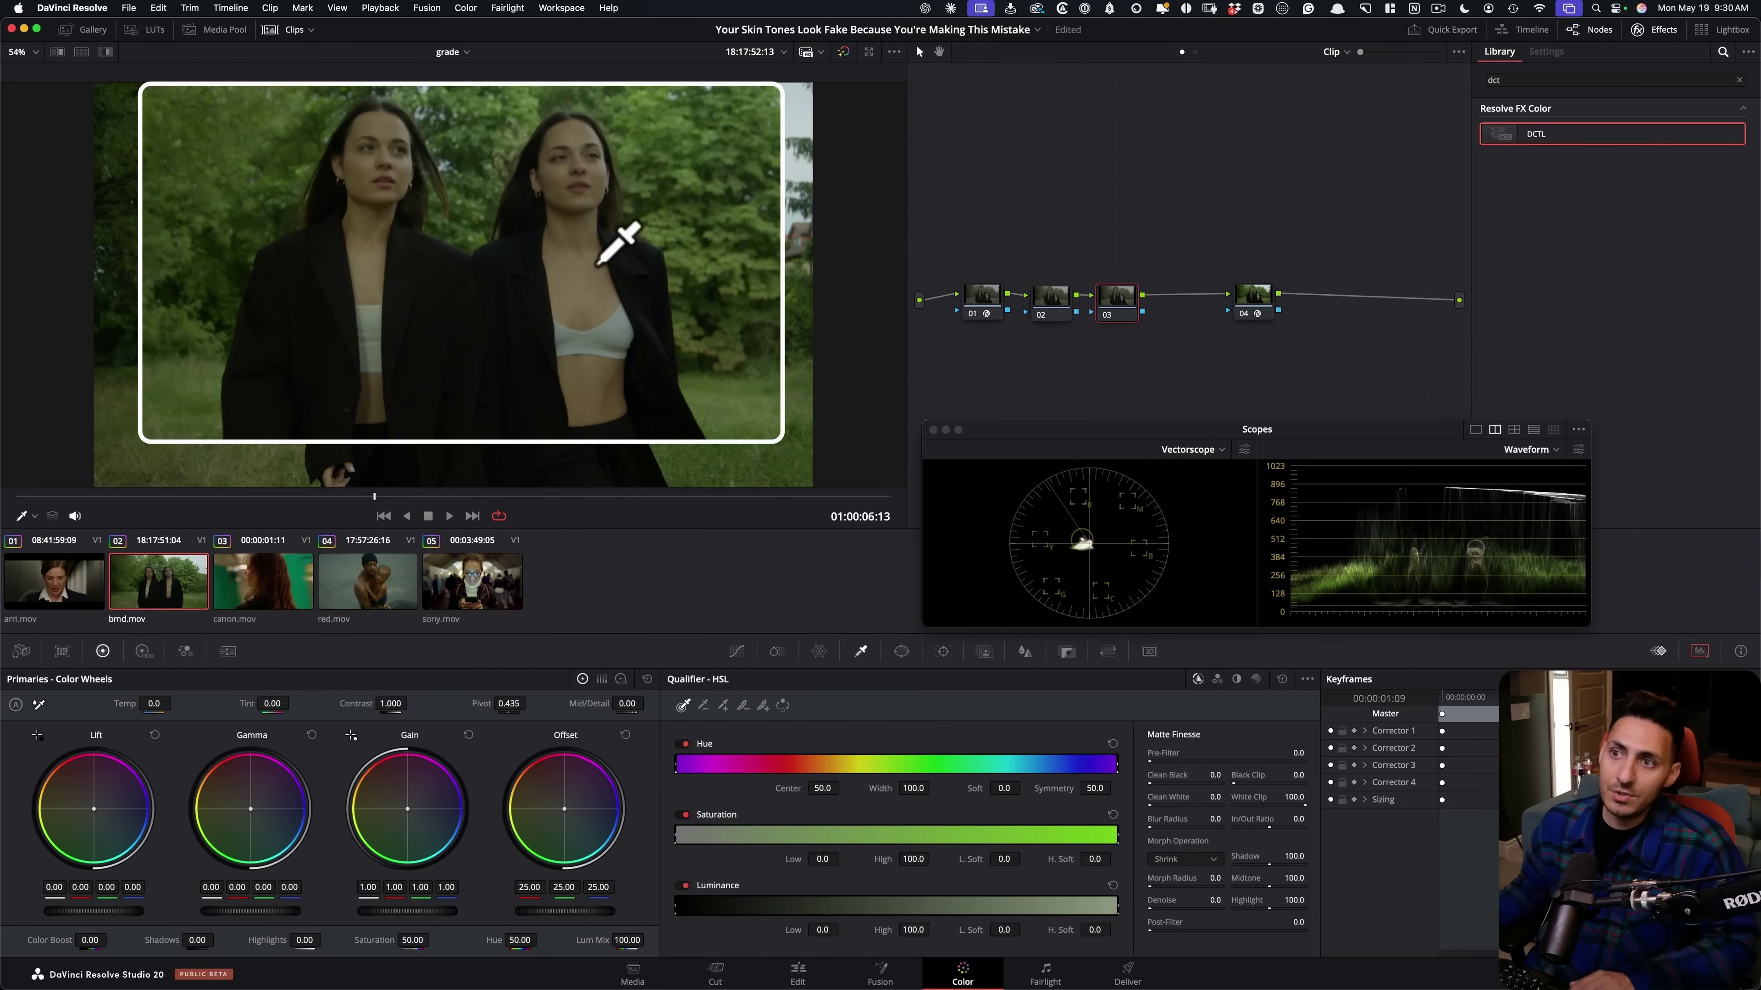
{"action": "left_click", "coordinate": [582, 277]}
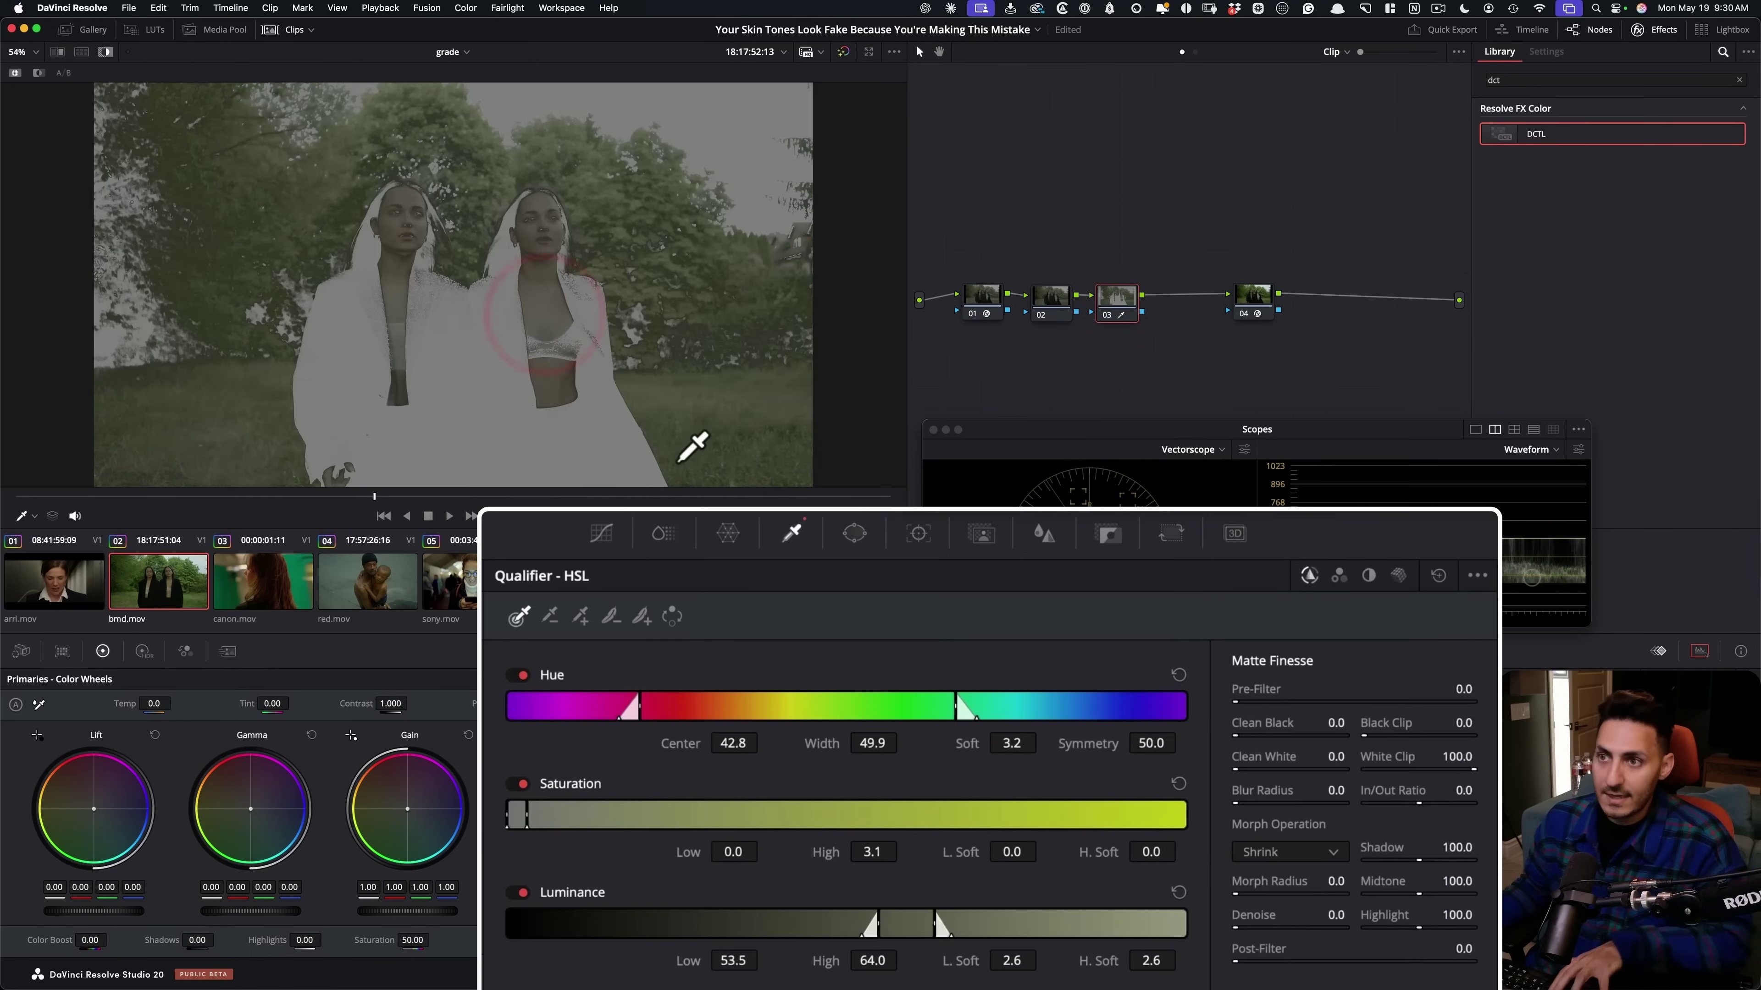
Refine the skin key with hue center 40.5, hue width 11.5, saturation low 0.4, luminance low 53.2 and denoise 54.9, and check it on other frames.
{"action": "left_click_drag", "start_coordinate": [880, 744], "coordinate": [904, 742]}
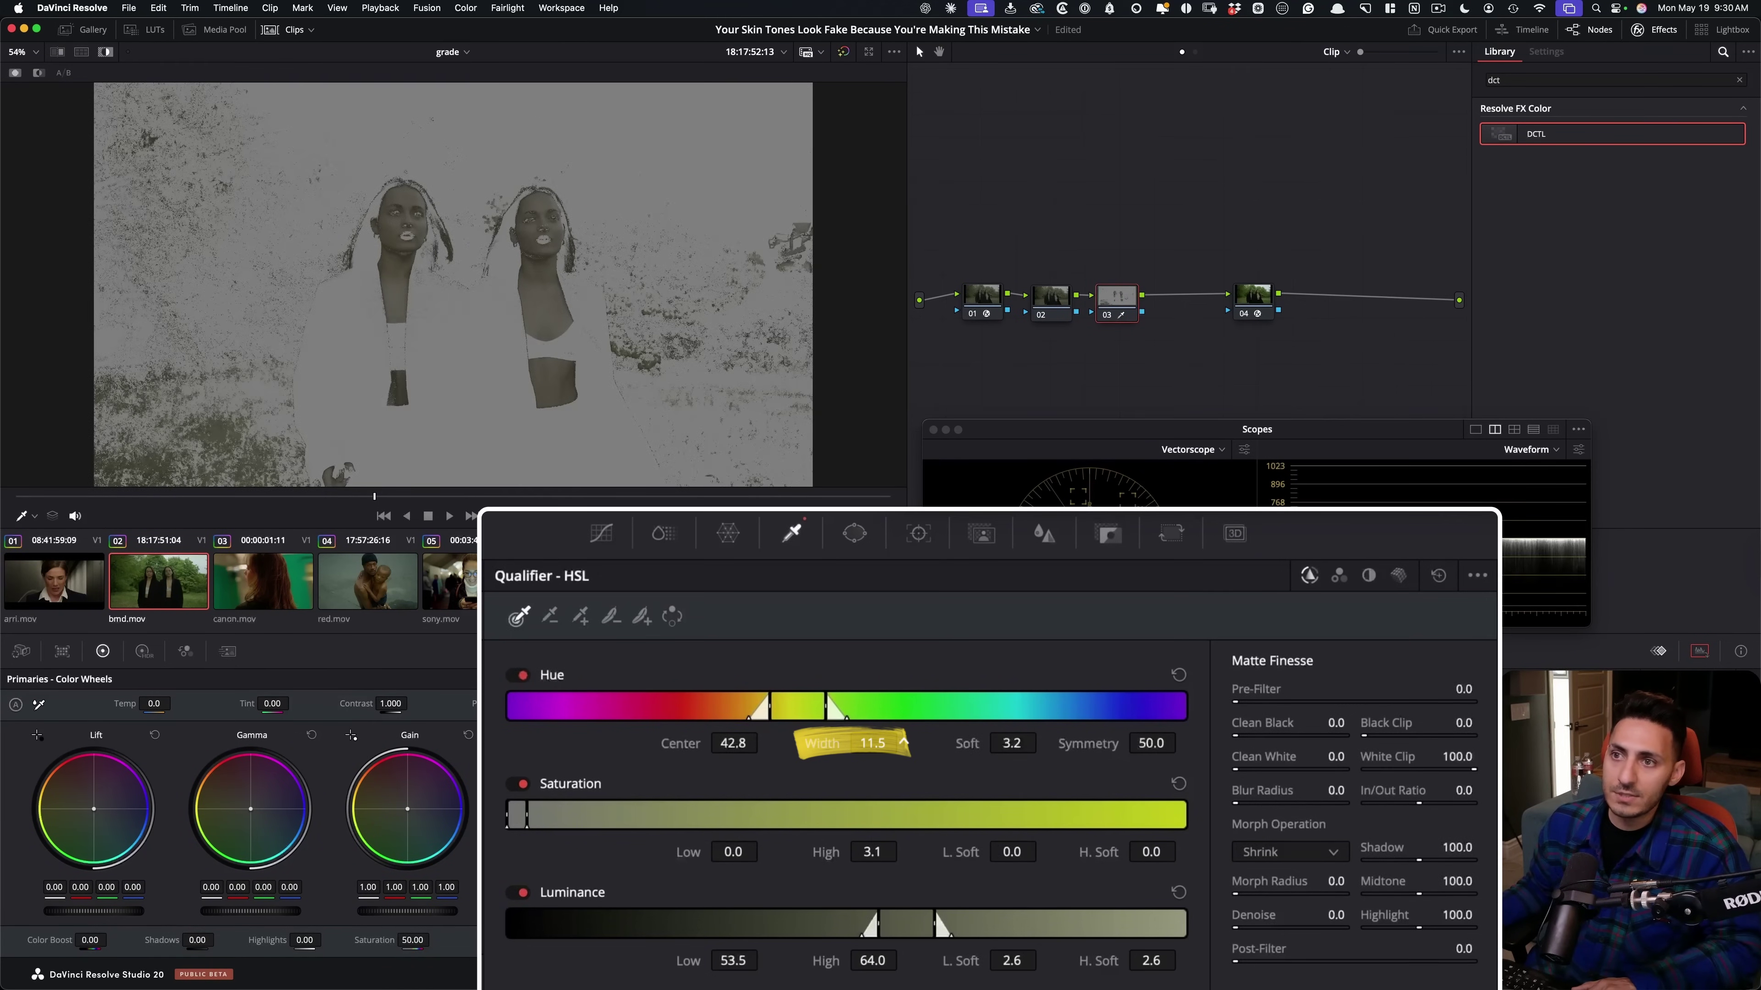
{"action": "mouse_move", "coordinate": [767, 747]}
{"action": "left_mouse_down"}
{"action": "mouse_move", "coordinate": [746, 746]}
{"action": "mouse_move", "coordinate": [764, 740]}
{"action": "left_mouse_up"}
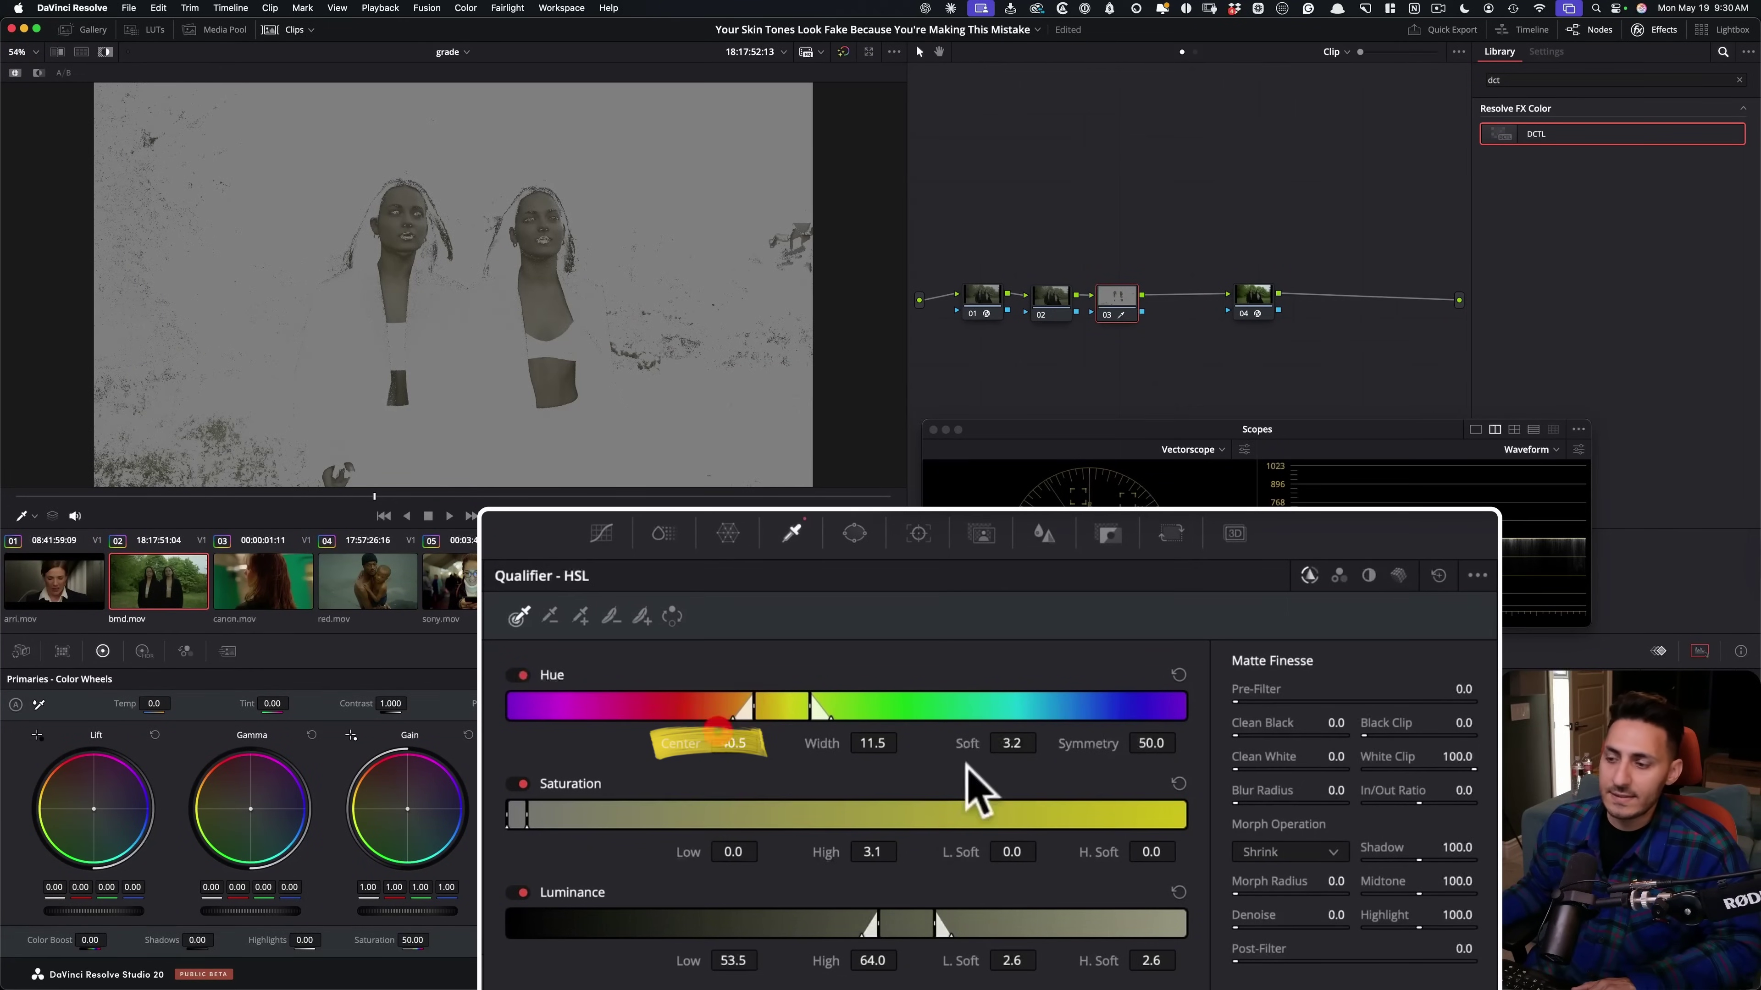
{"action": "left_click_drag", "start_coordinate": [733, 852], "coordinate": [740, 852]}
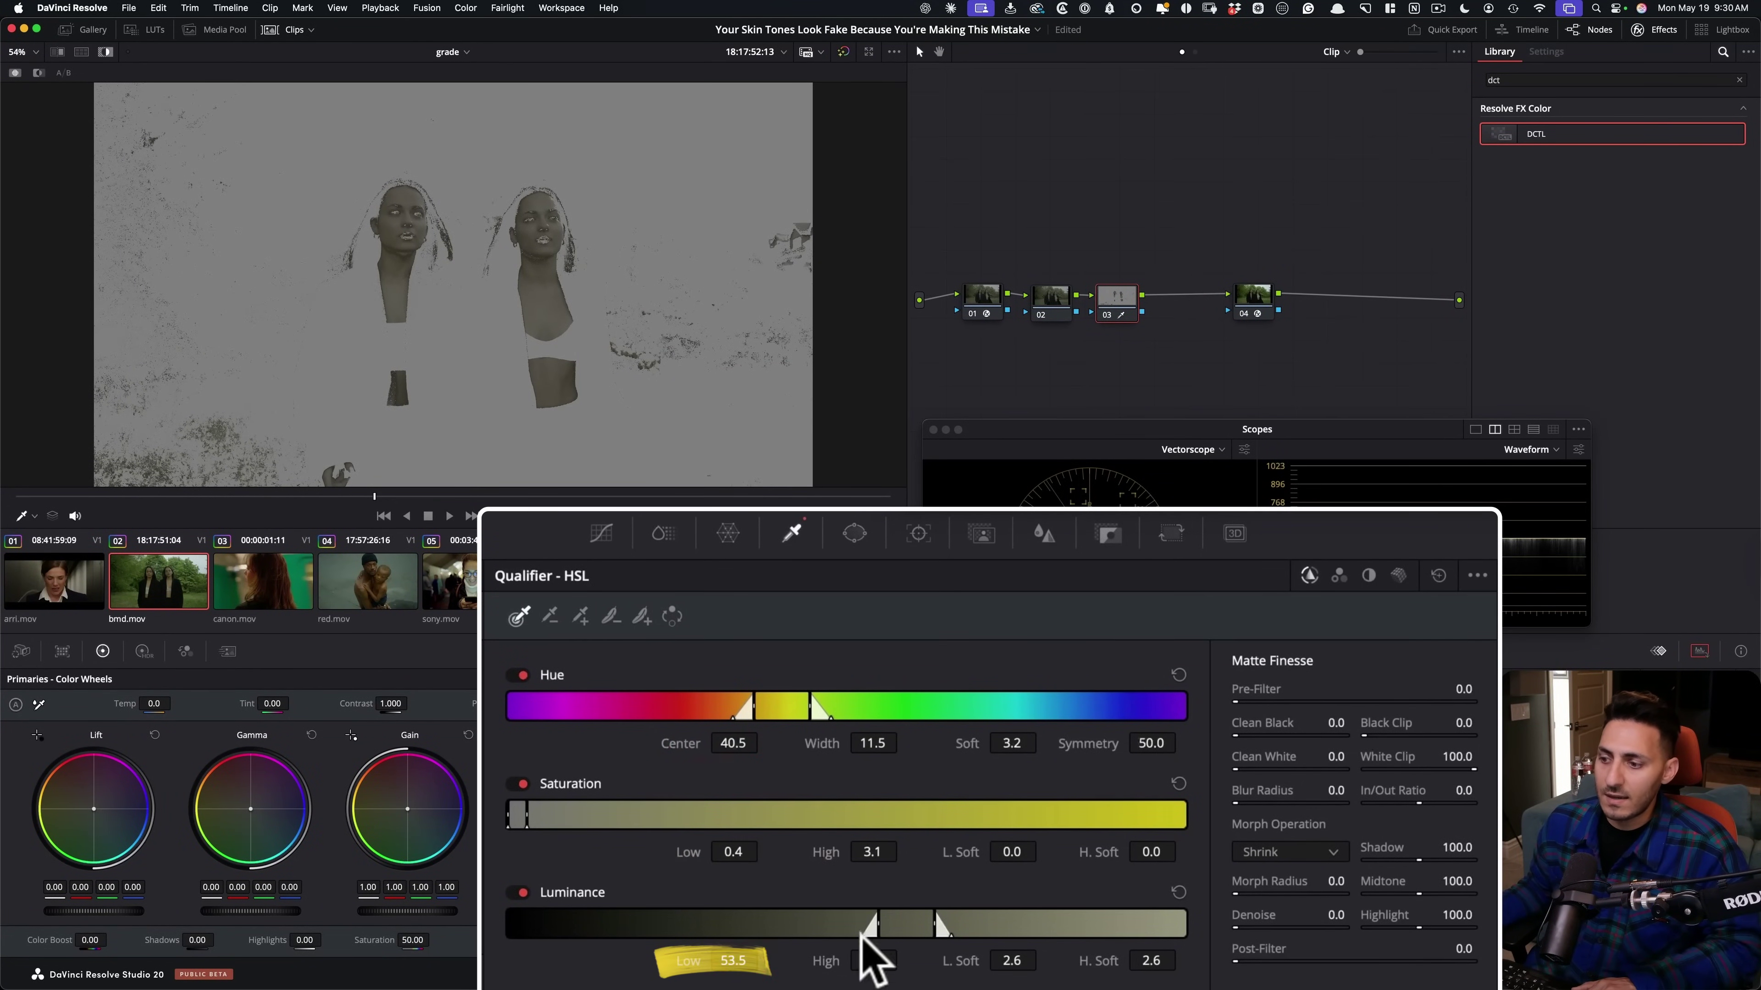
{"action": "left_click_drag", "start_coordinate": [735, 961], "coordinate": [764, 961]}
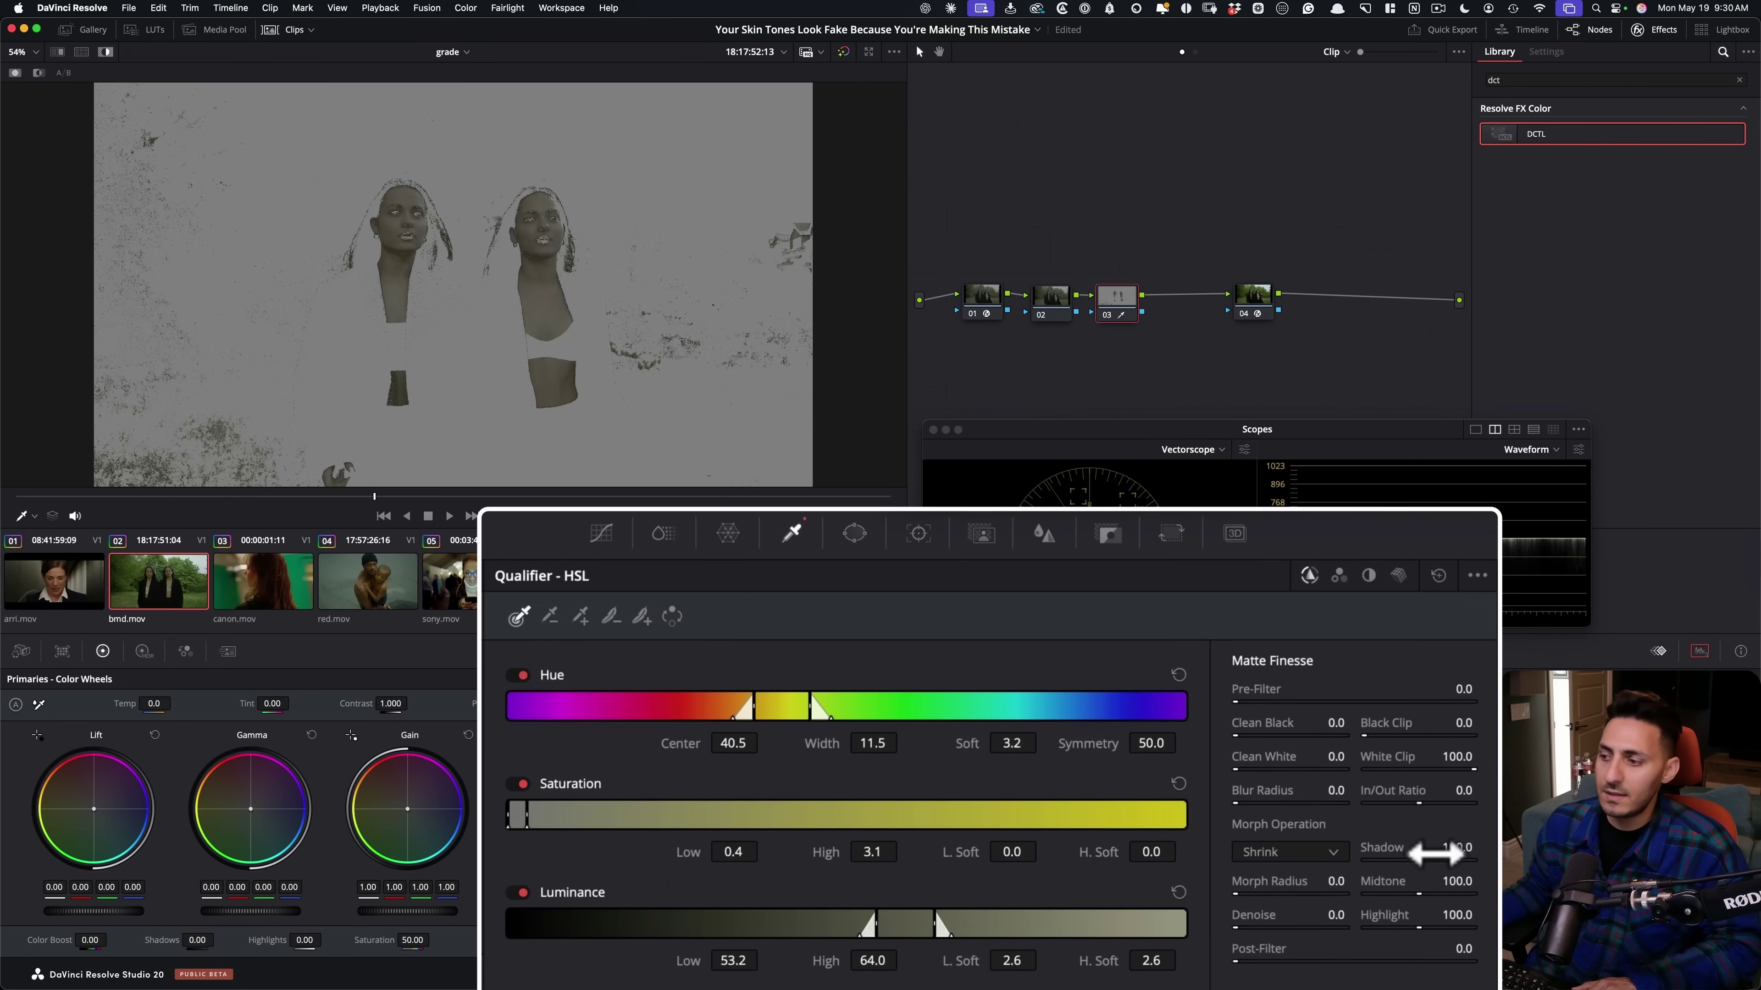
{"action": "left_click_drag", "start_coordinate": [1336, 916], "coordinate": [1378, 915]}
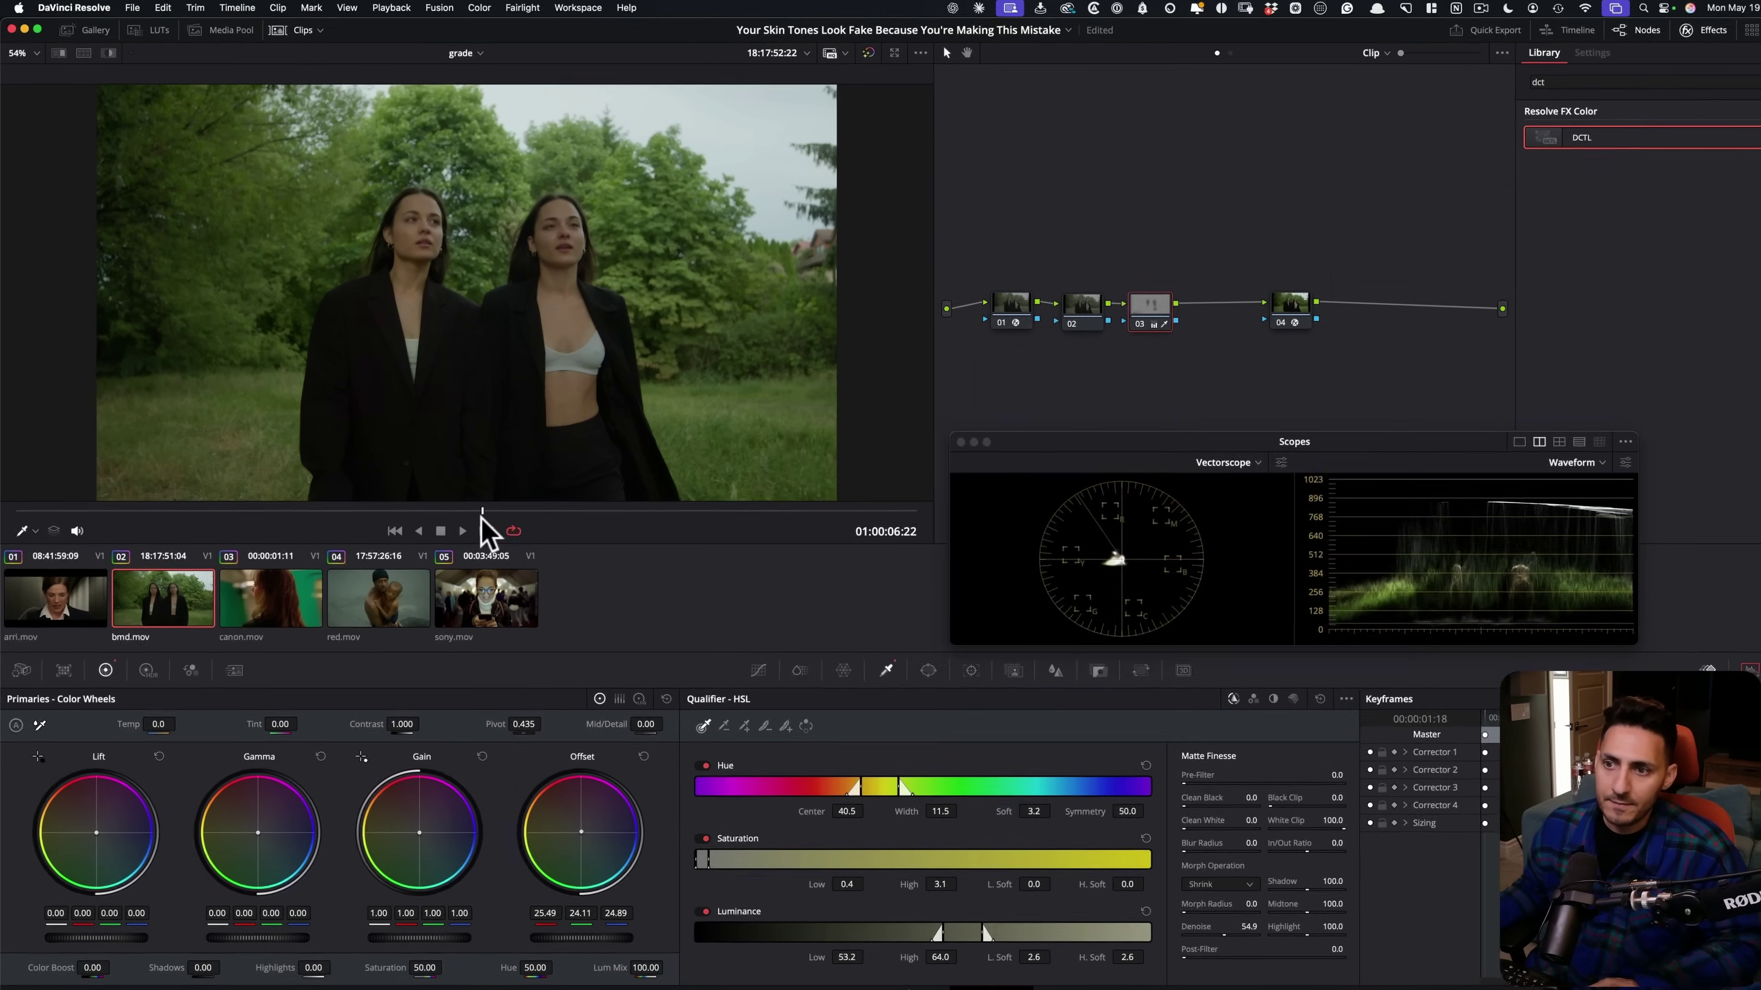
{"action": "left_click_drag", "start_coordinate": [469, 496], "coordinate": [614, 494]}
{"action": "mouse_move", "coordinate": [783, 629]}
{"action": "left_mouse_down"}
{"action": "mouse_move", "coordinate": [951, 638]}
{"action": "mouse_move", "coordinate": [551, 656]}
{"action": "mouse_move", "coordinate": [666, 648]}
{"action": "left_mouse_up"}
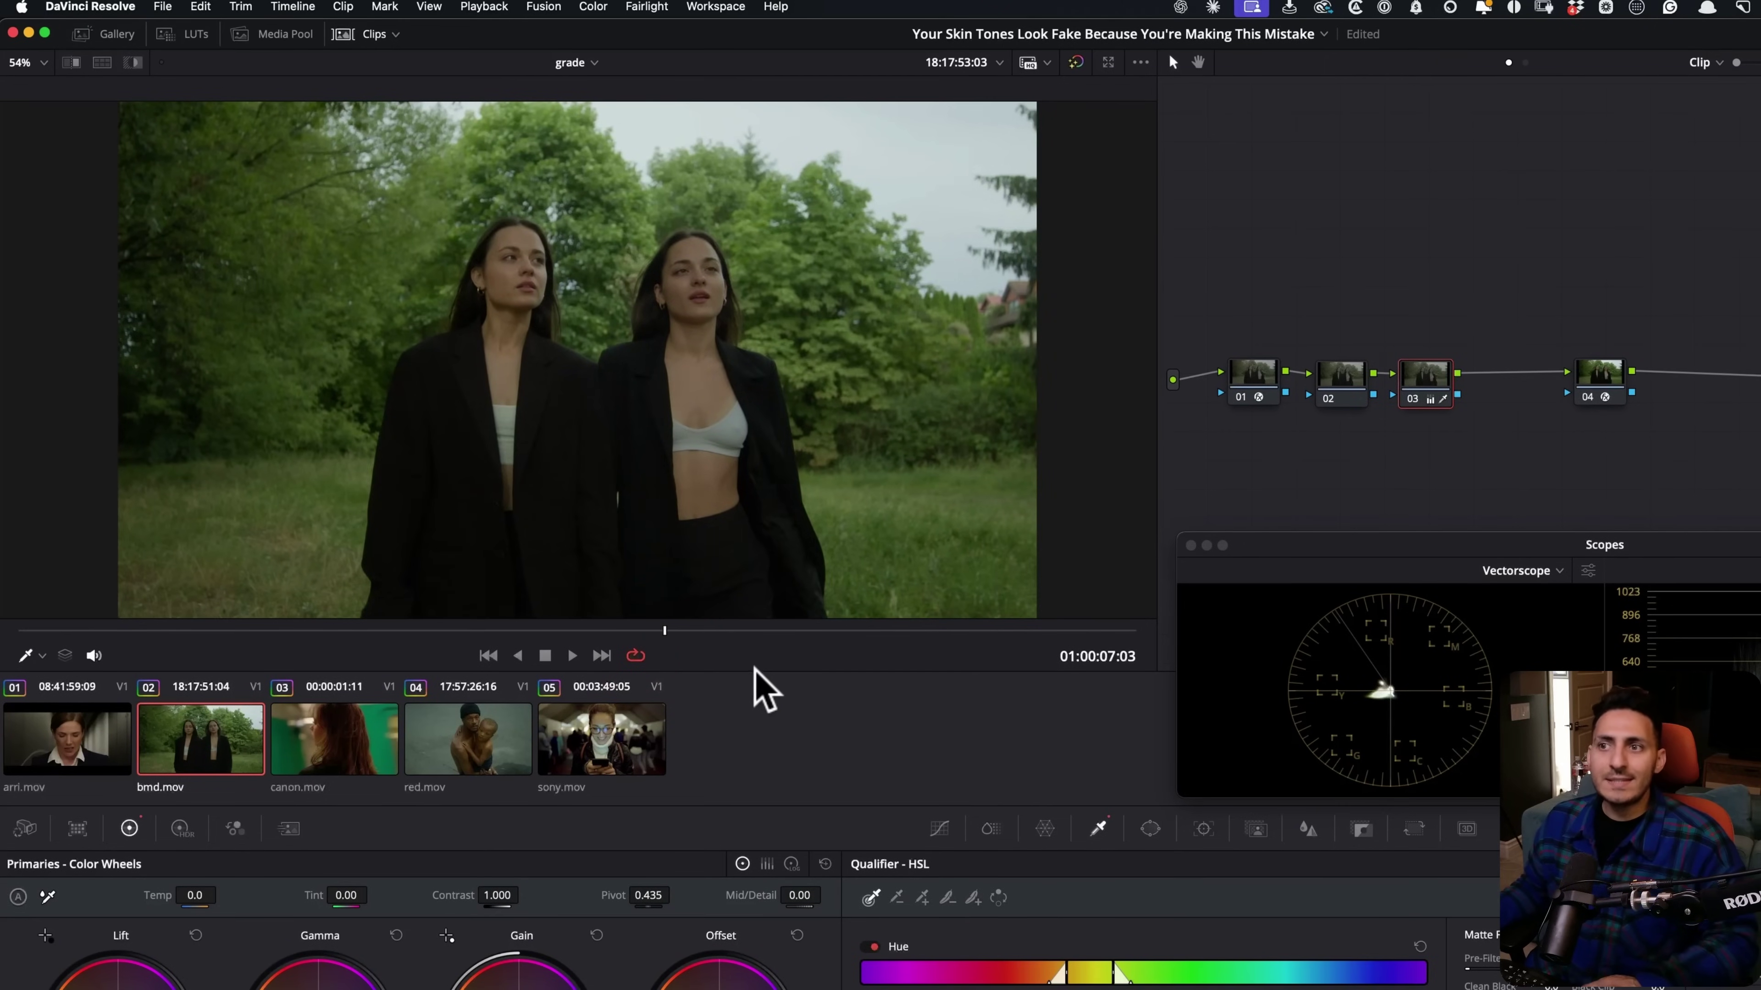
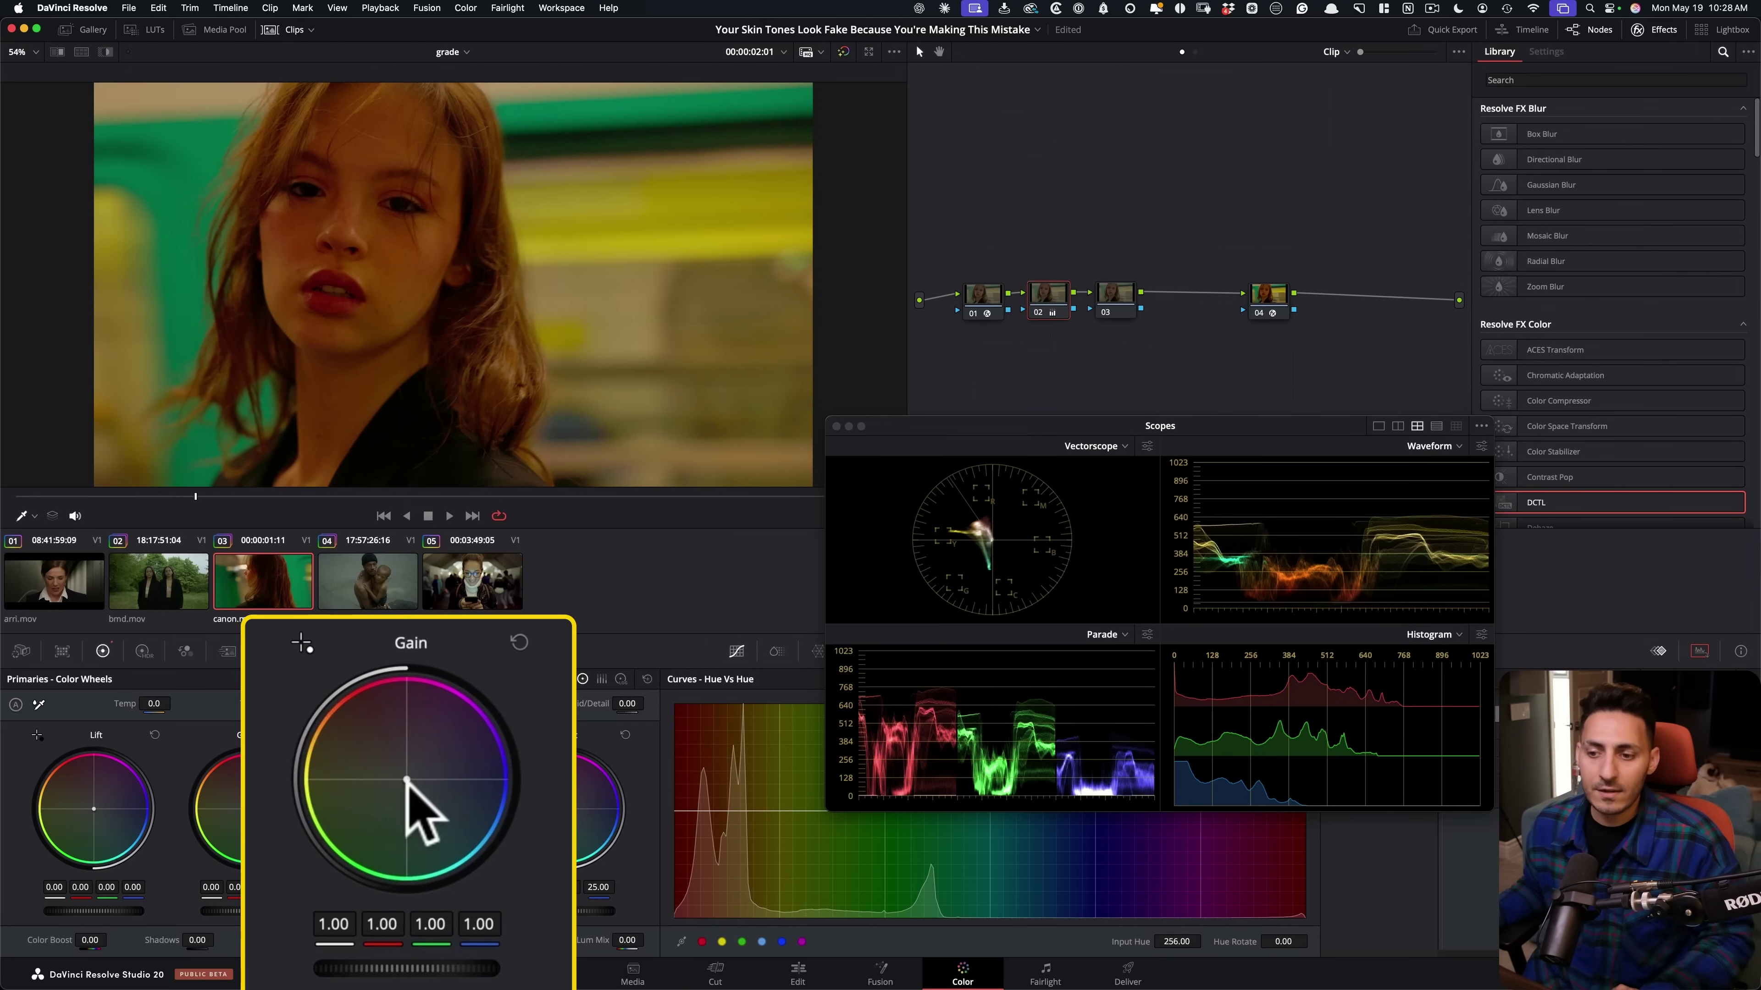
Balance the canon clip on node 02 by pushing Gain toward blue: red 0.81, green 1.02, blue 1.33.
{"action": "left_click_drag", "start_coordinate": [406, 780], "coordinate": [415, 815]}
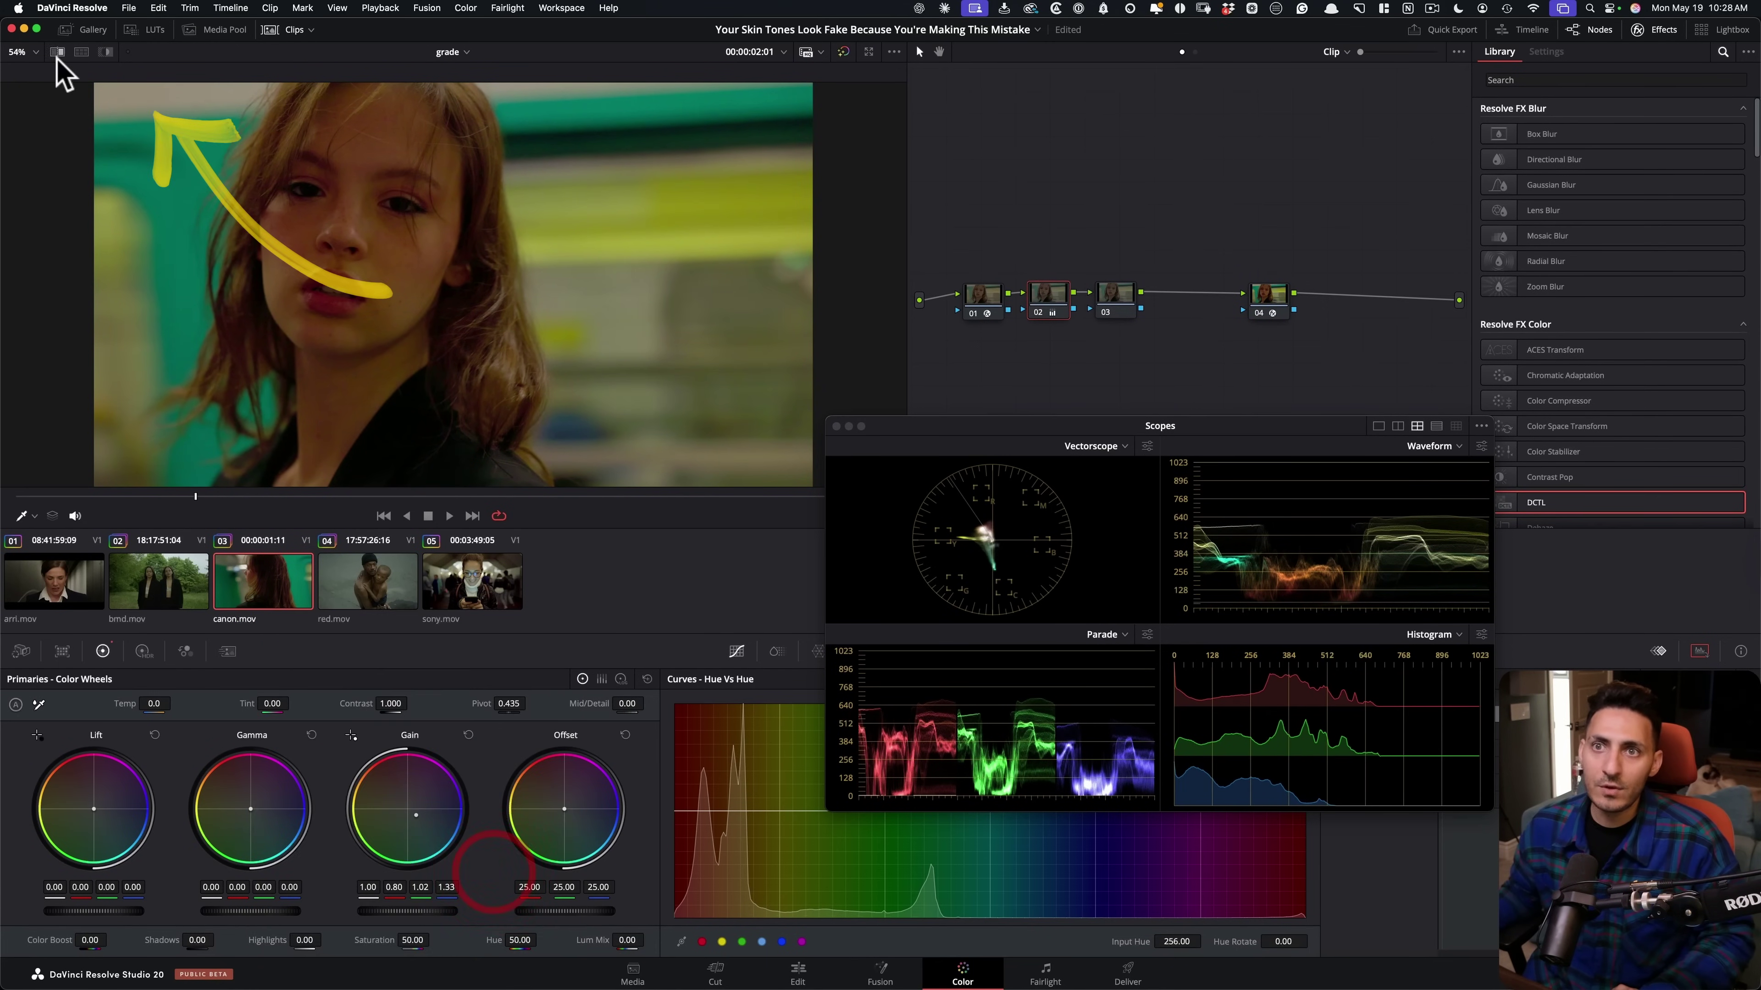
{"action": "left_click_drag", "start_coordinate": [419, 816], "coordinate": [419, 815]}
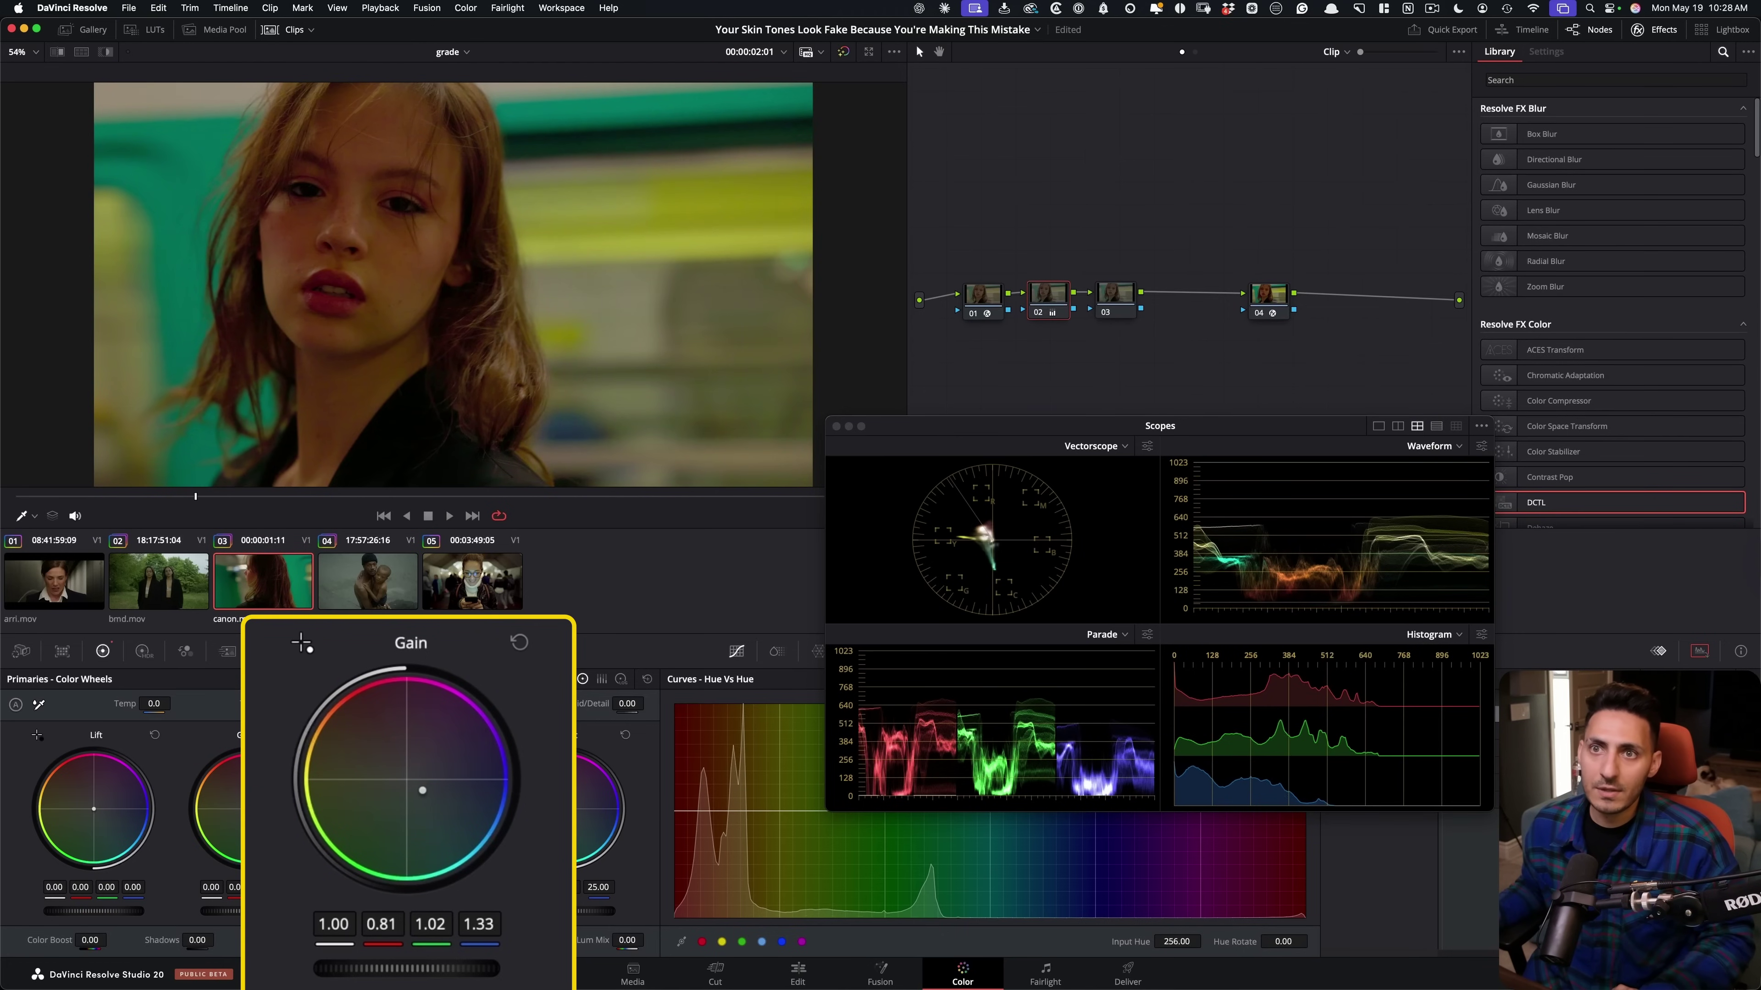
{"action": "left_click", "coordinate": [484, 813]}
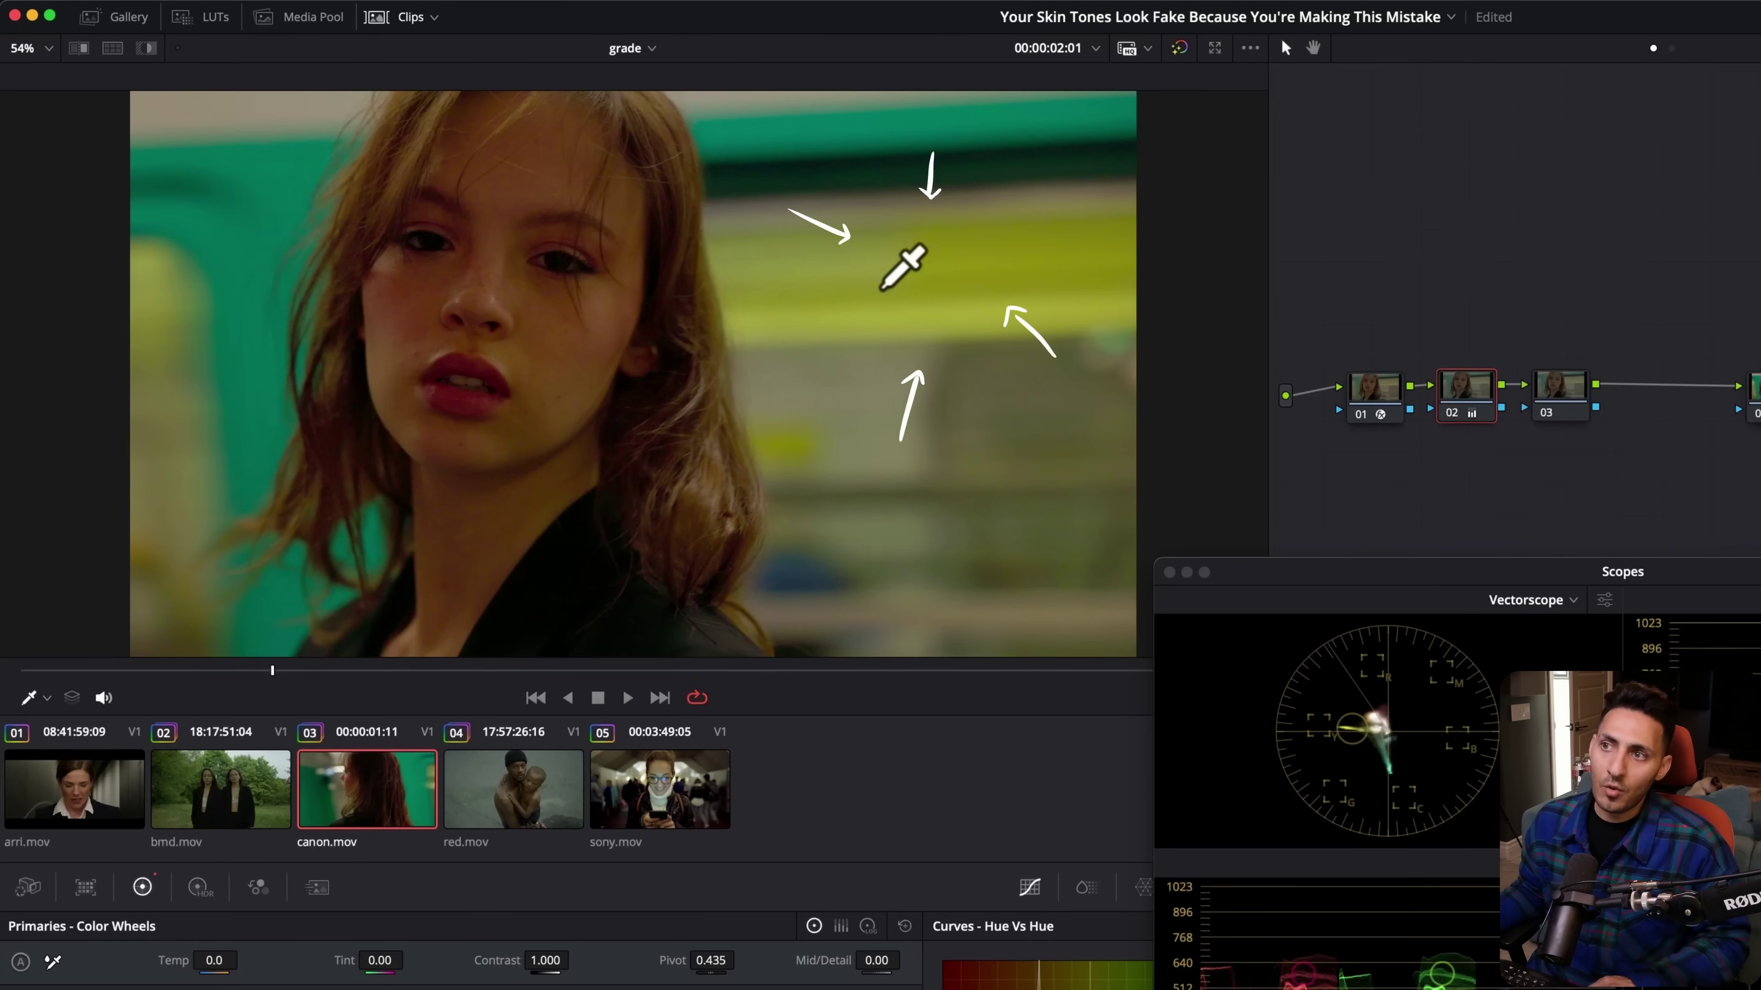
On node 03, use the Hue Vs Hue curve to rotate the red hue by -7.15 and the yellow hue by 9.85.
{"action": "left_click", "coordinate": [1592, 307]}
{"action": "left_click", "coordinate": [1561, 385]}
{"action": "left_click_drag", "start_coordinate": [1371, 571], "coordinate": [1301, 251]}
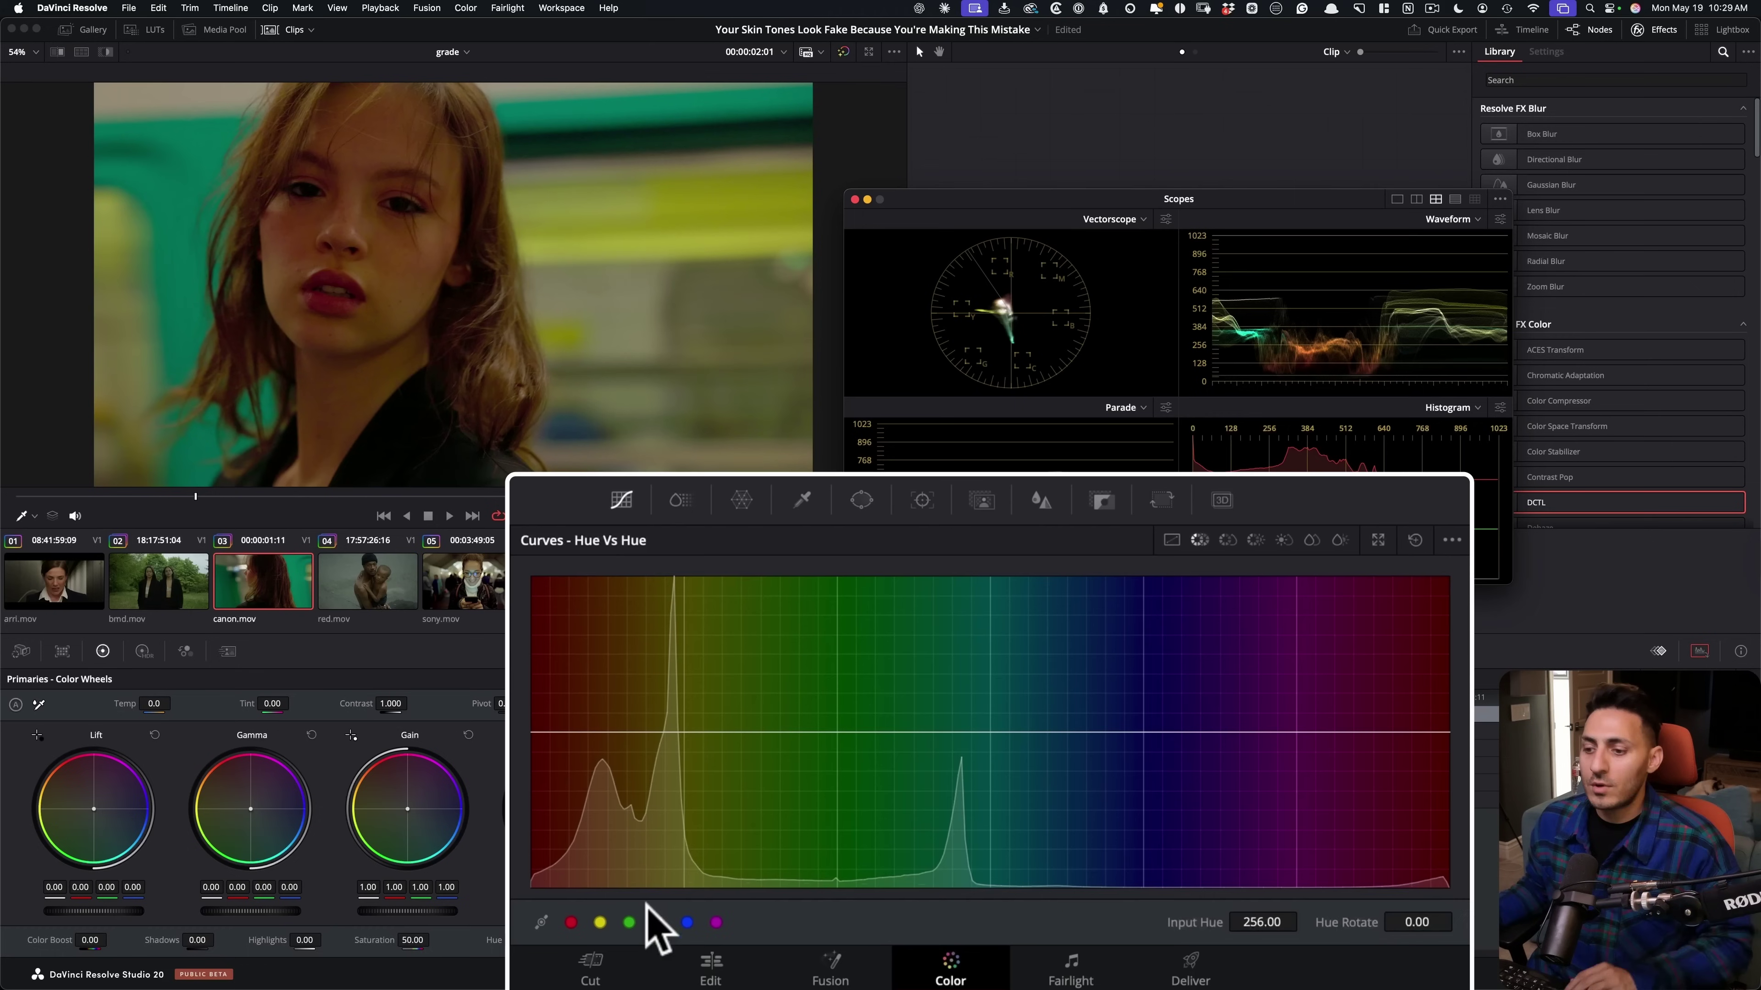
{"action": "left_click", "coordinate": [572, 923]}
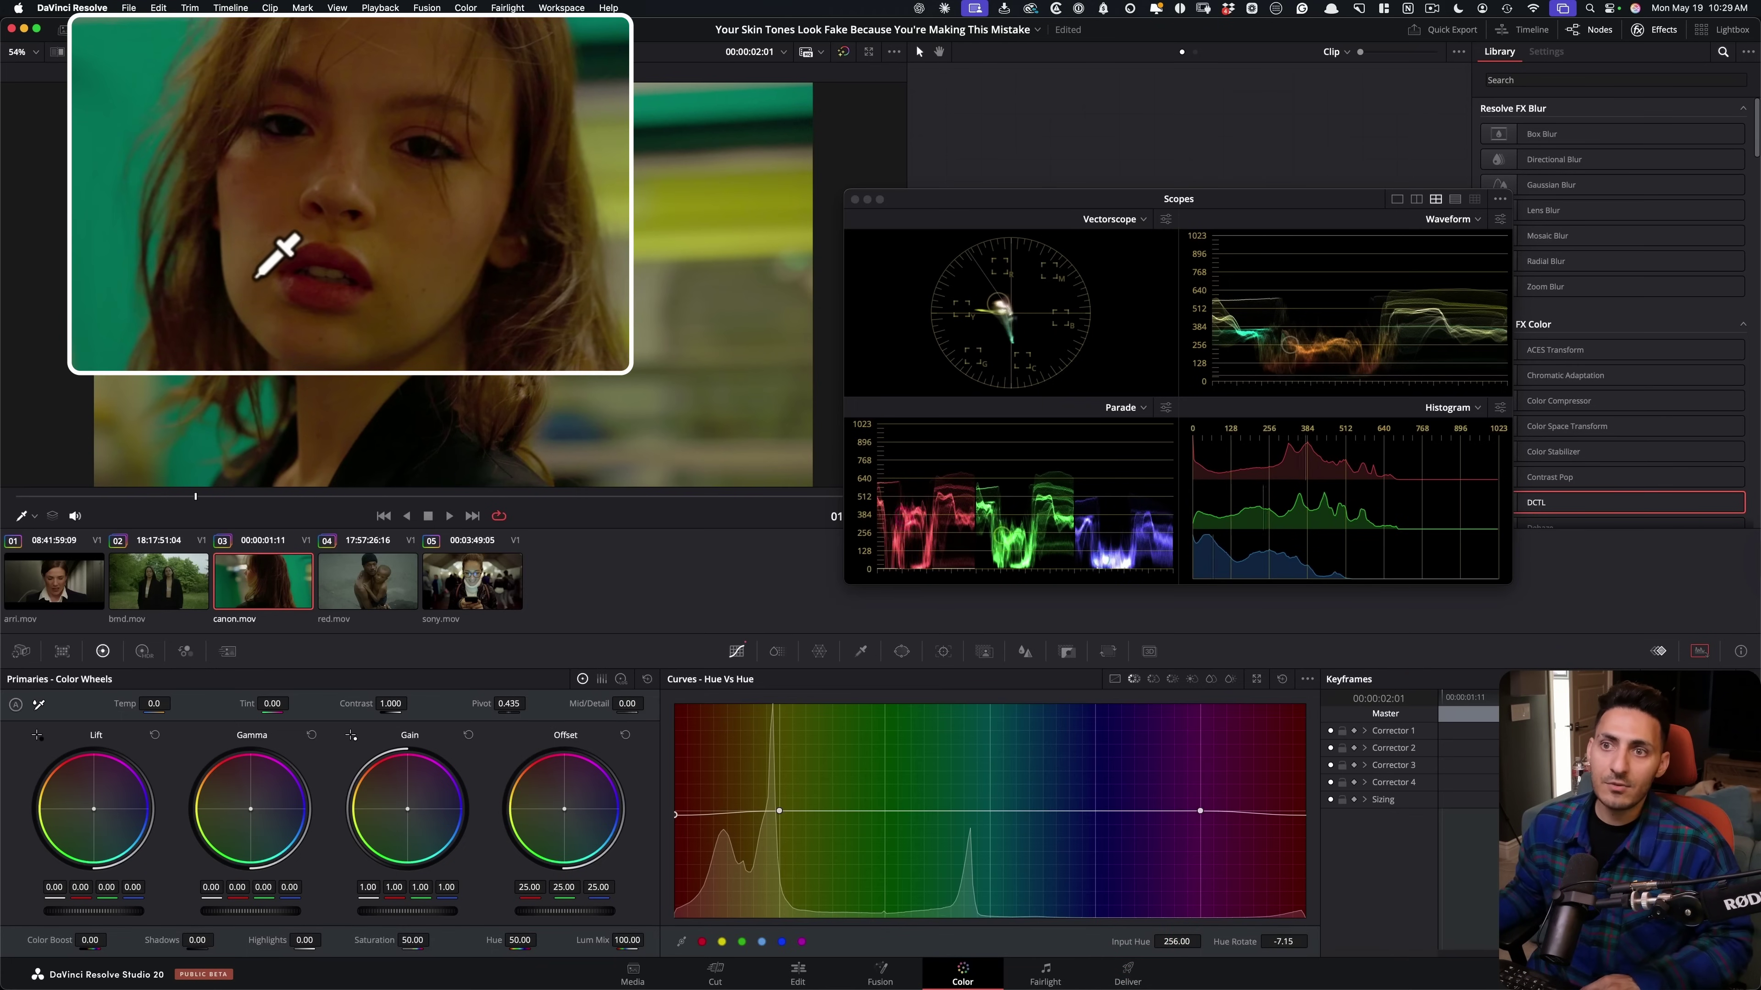
{"action": "left_click", "coordinate": [600, 923]}
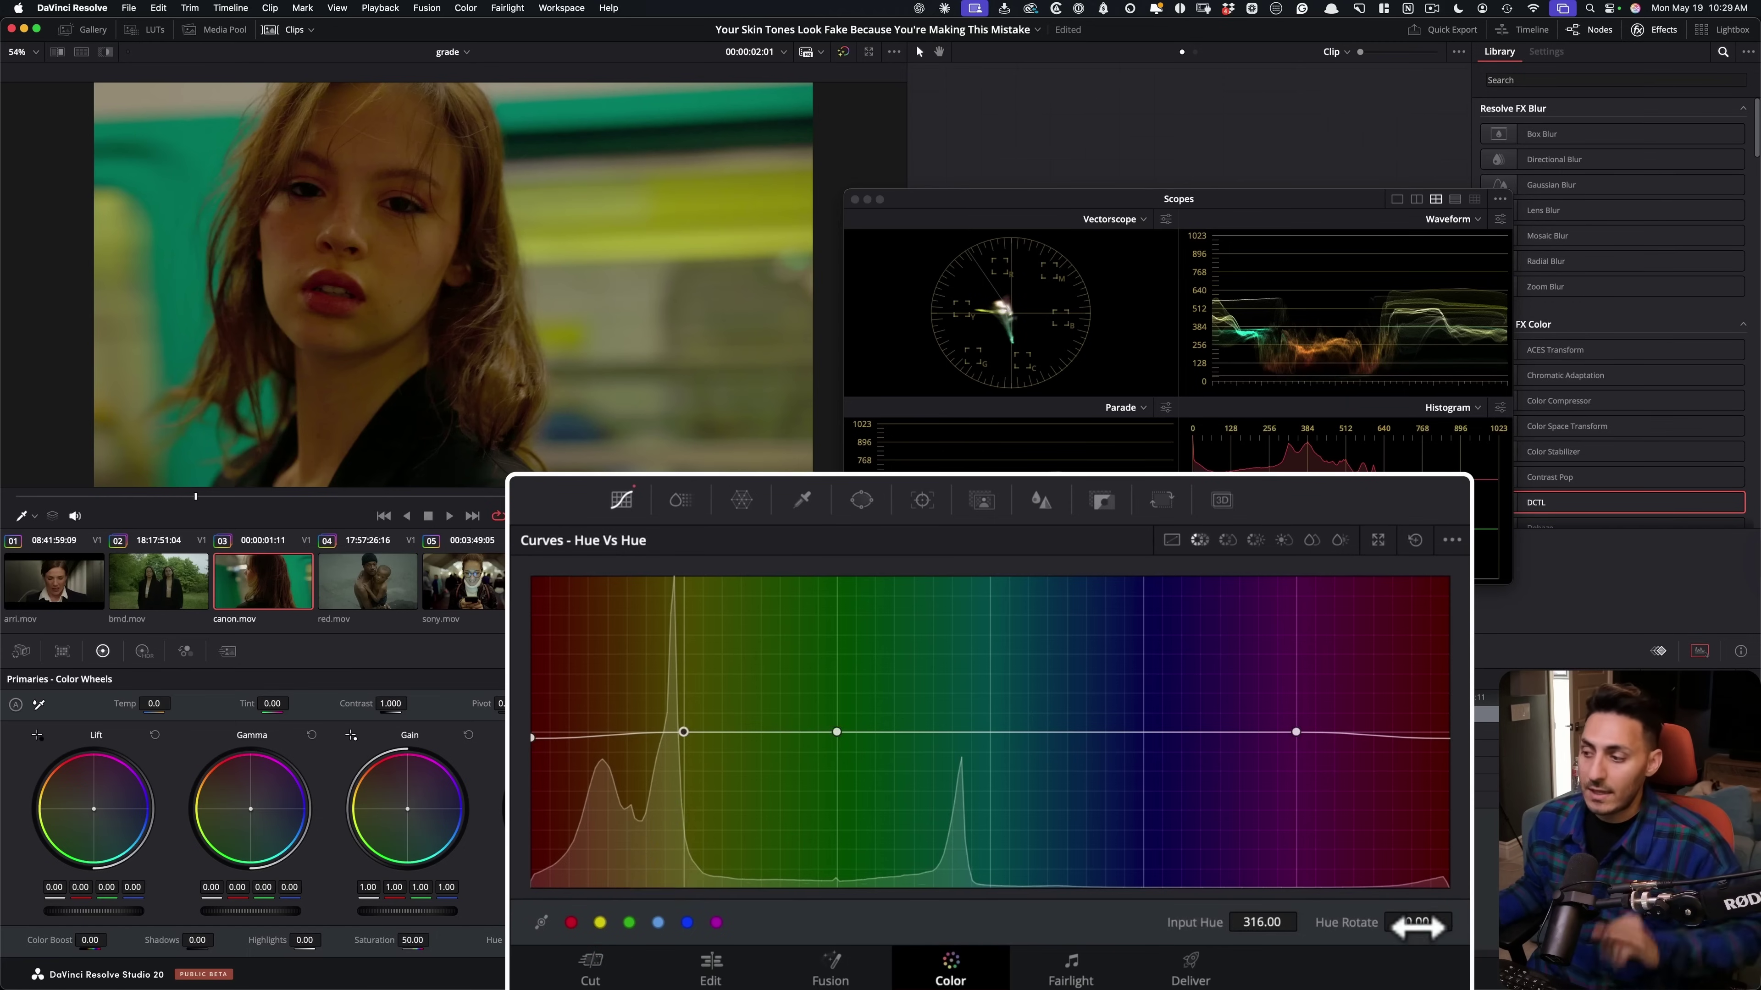
{"action": "mouse_move", "coordinate": [1416, 924]}
{"action": "left_mouse_down"}
{"action": "mouse_move", "coordinate": [1446, 924]}
{"action": "mouse_move", "coordinate": [1431, 924]}
{"action": "left_mouse_up"}
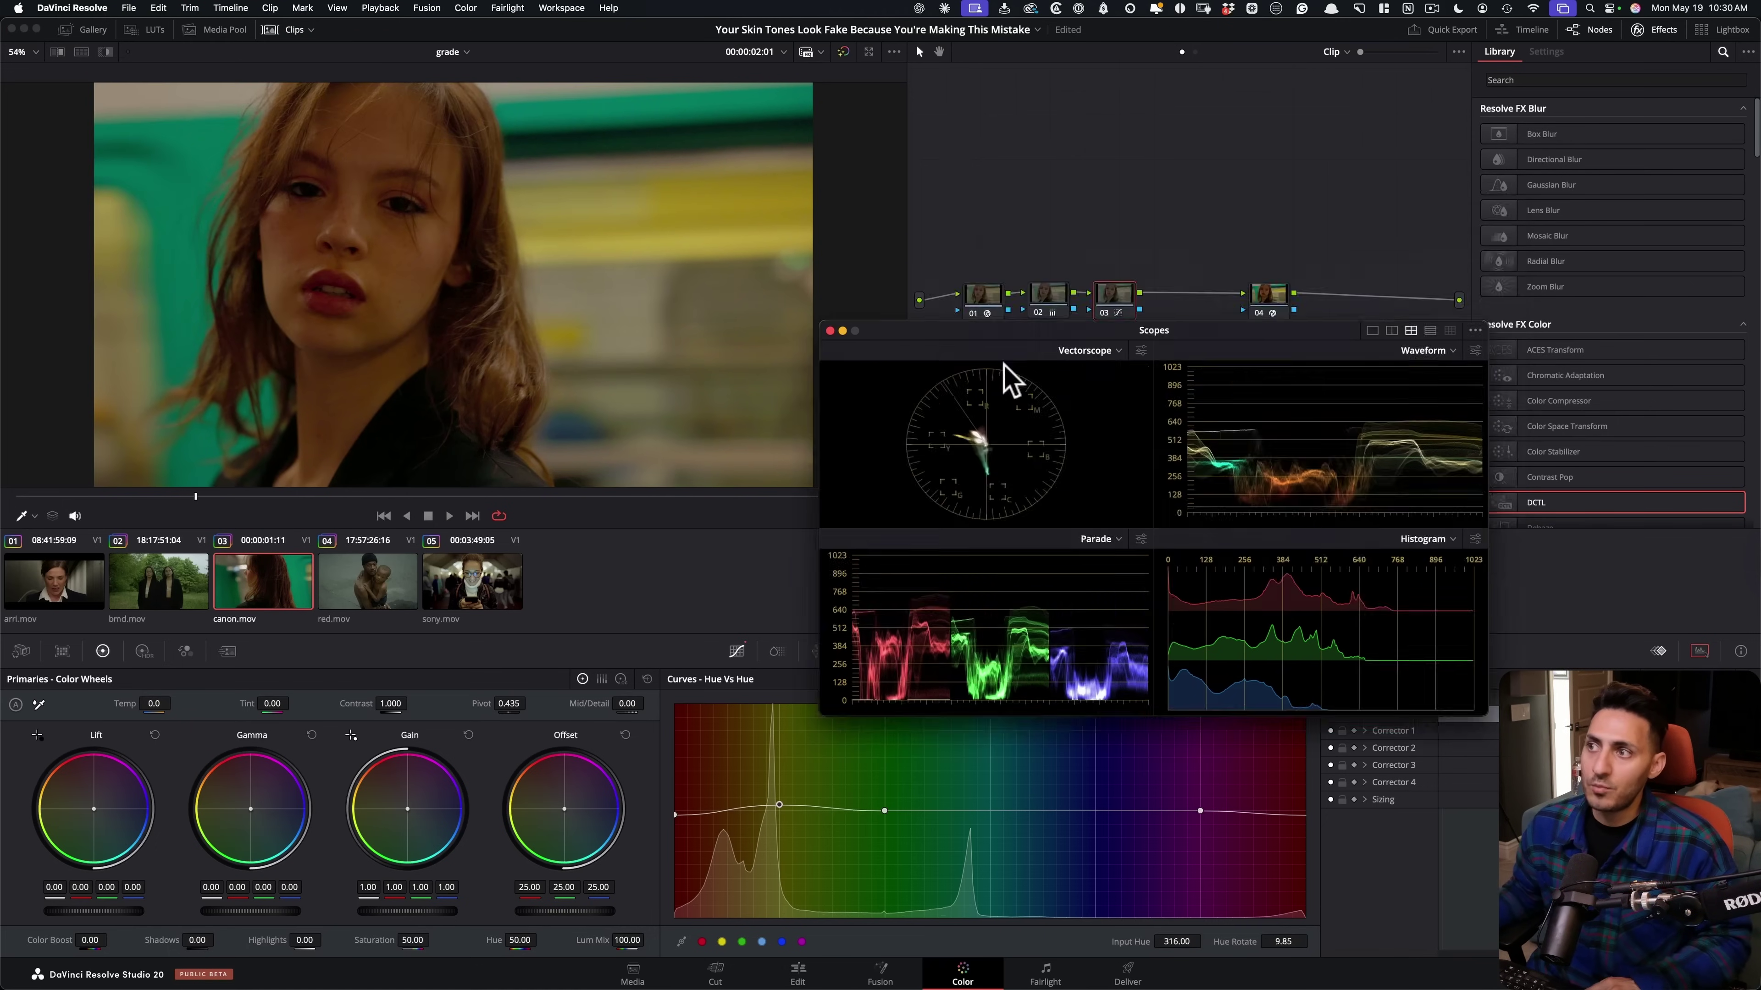
Readjust the Gain balance on node 02 to red 0.75, green 1.04 and blue 1.24.
{"action": "left_click", "coordinate": [1046, 295]}
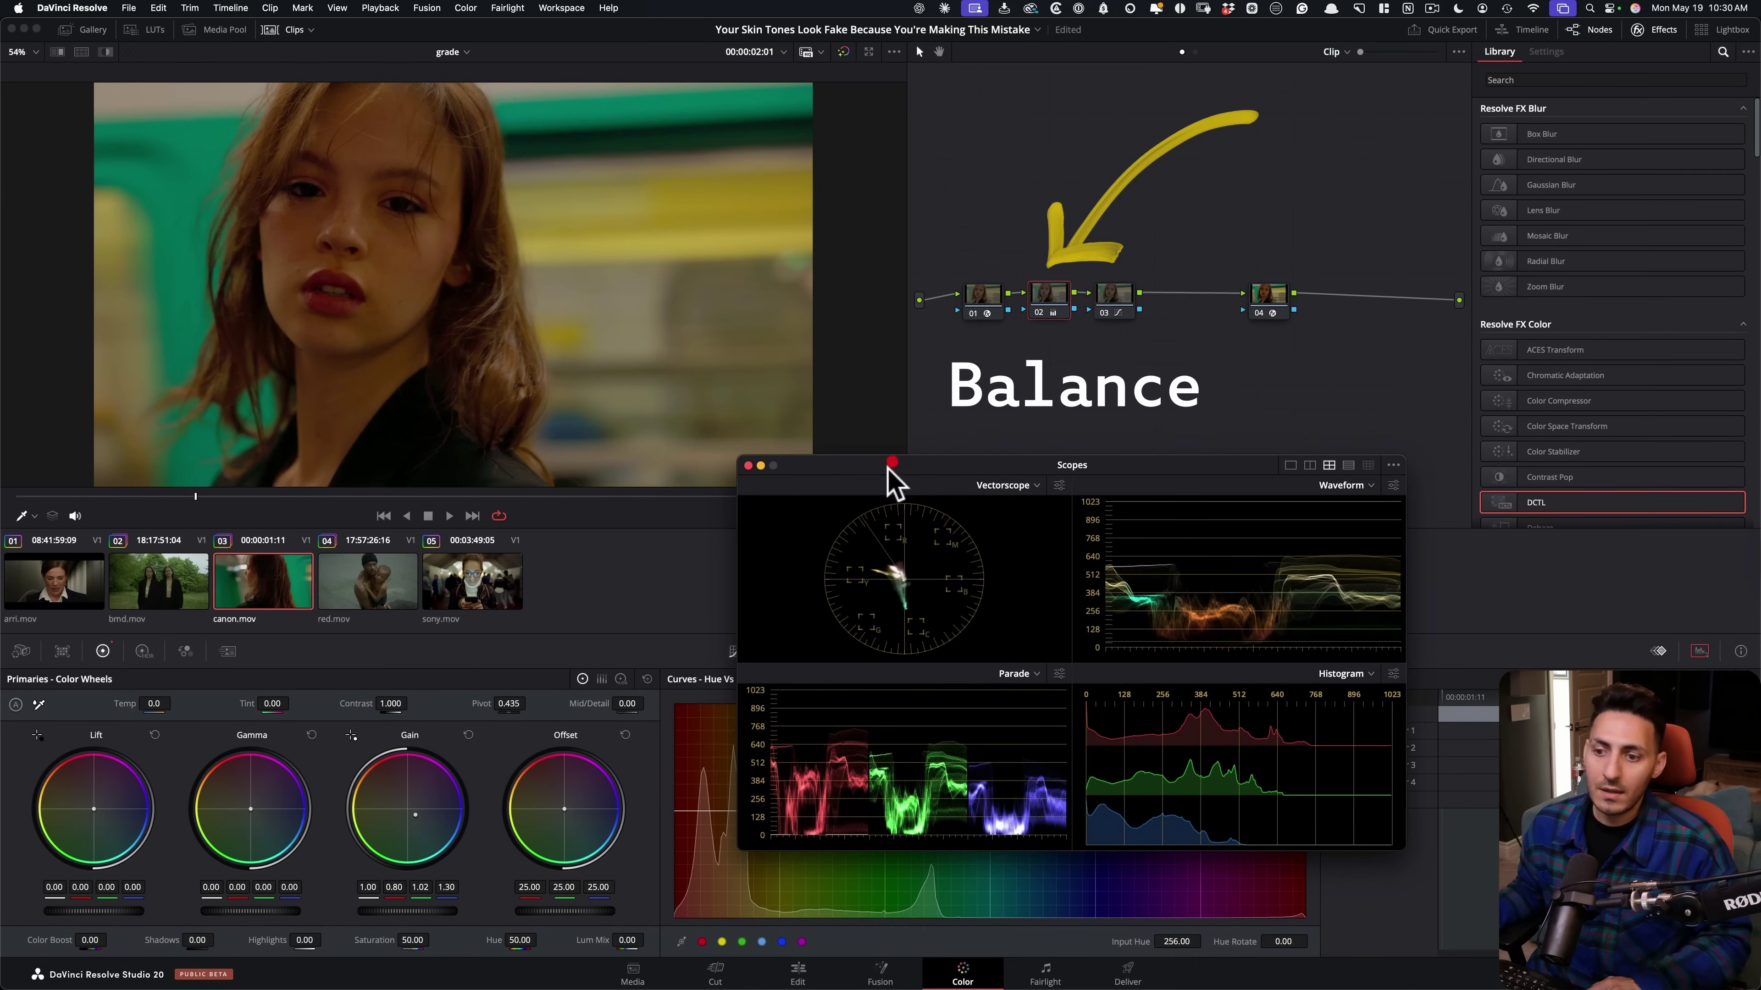
{"action": "left_click_drag", "start_coordinate": [416, 793], "coordinate": [424, 793]}
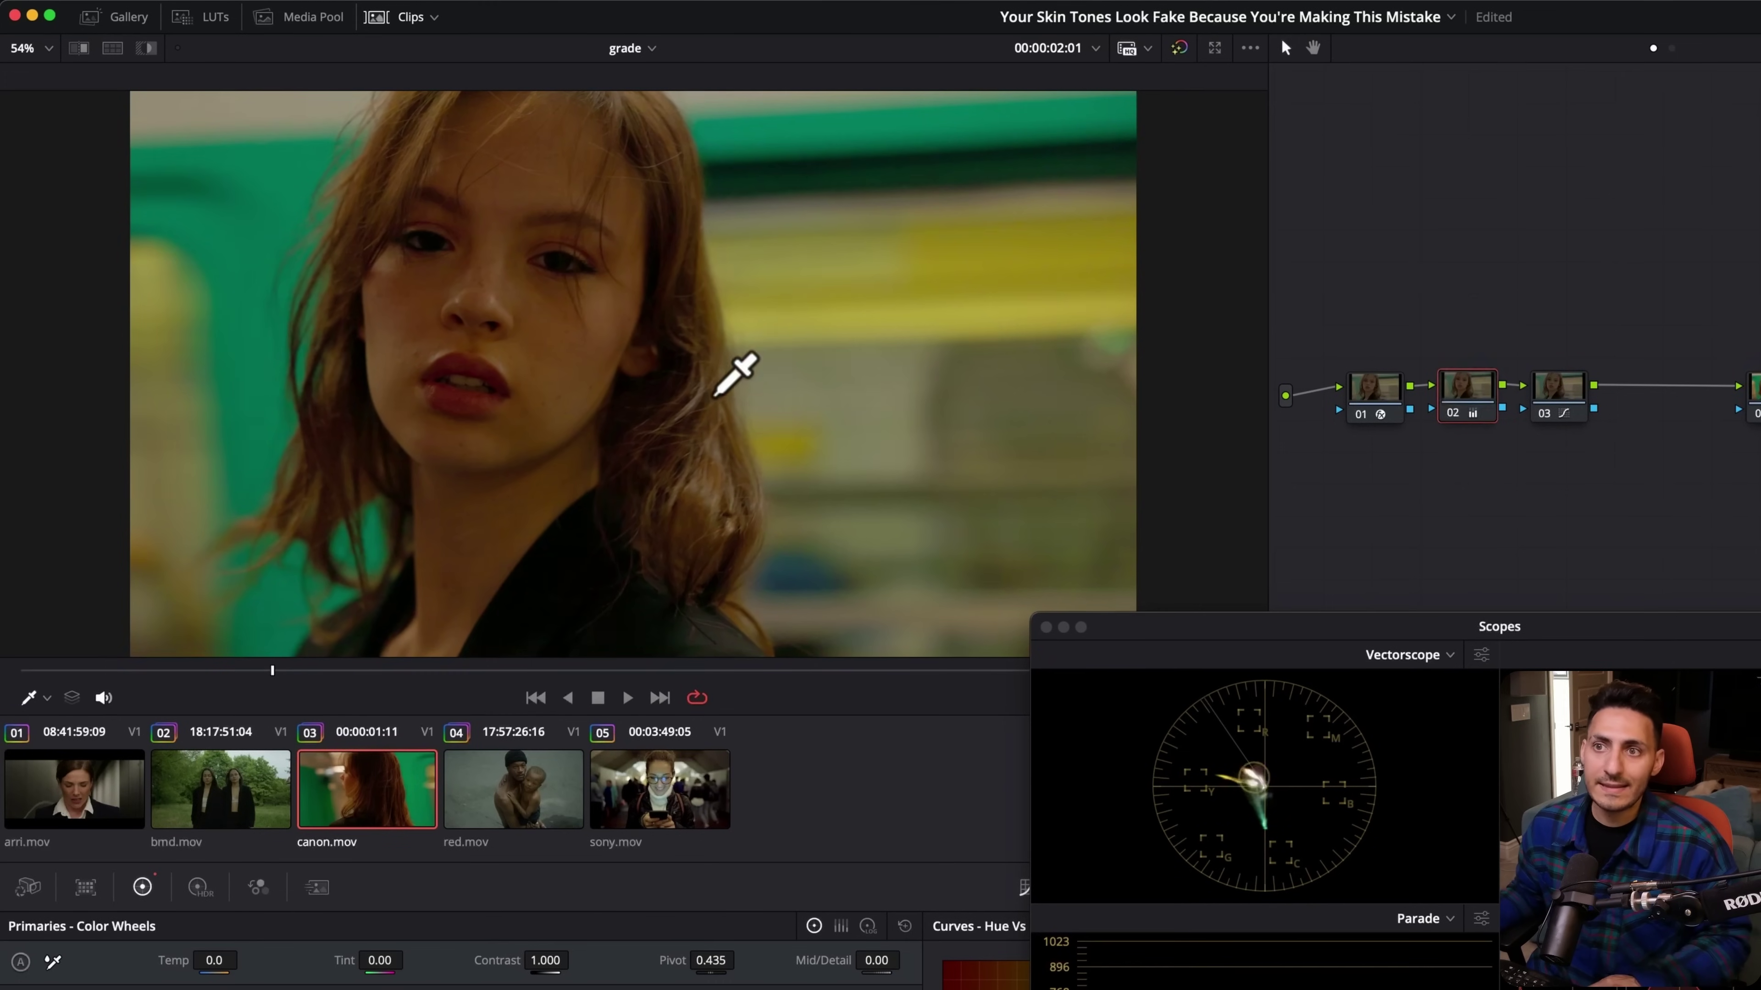
Select nodes 02 and 03 together and toggle them off and on to compare the canon clip before and after.
{"action": "left_click_drag", "start_coordinate": [1482, 330], "coordinate": [1603, 456]}
{"action": "key", "text": "super+d"}
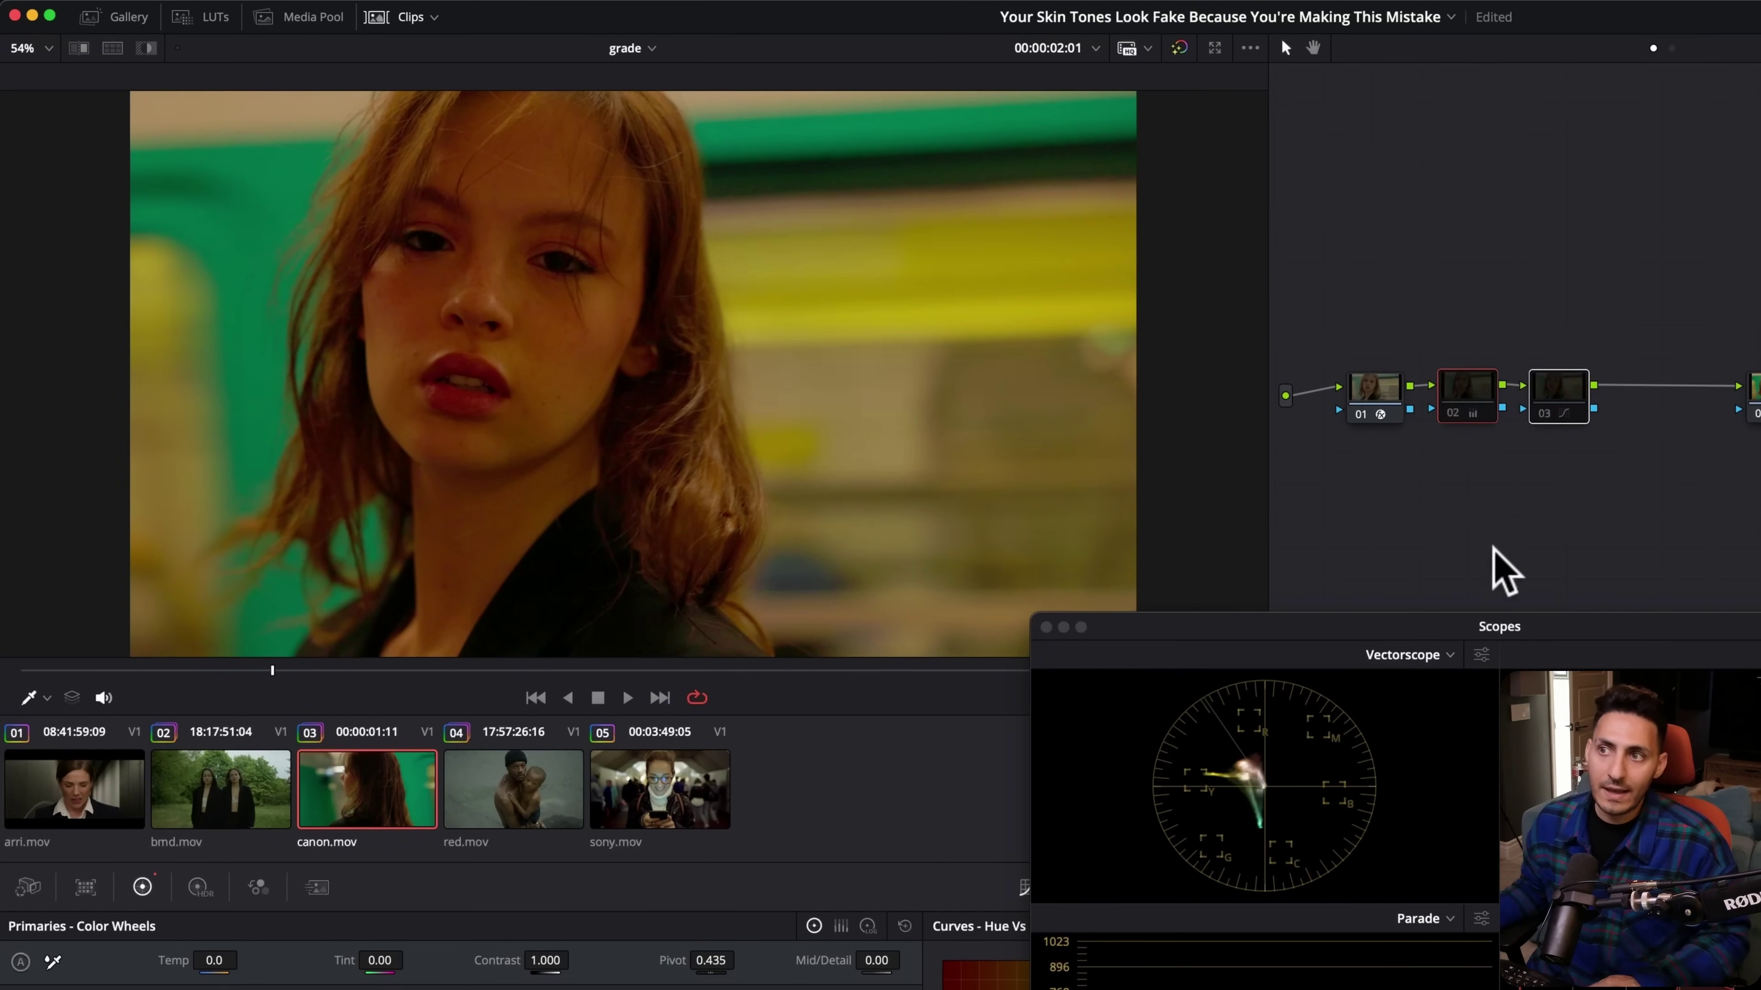
{"action": "key", "text": "super+d"}
{"action": "key", "text": "super+d"}
{"action": "key", "text": "super+d"}
{"action": "key", "text": "super+d"}
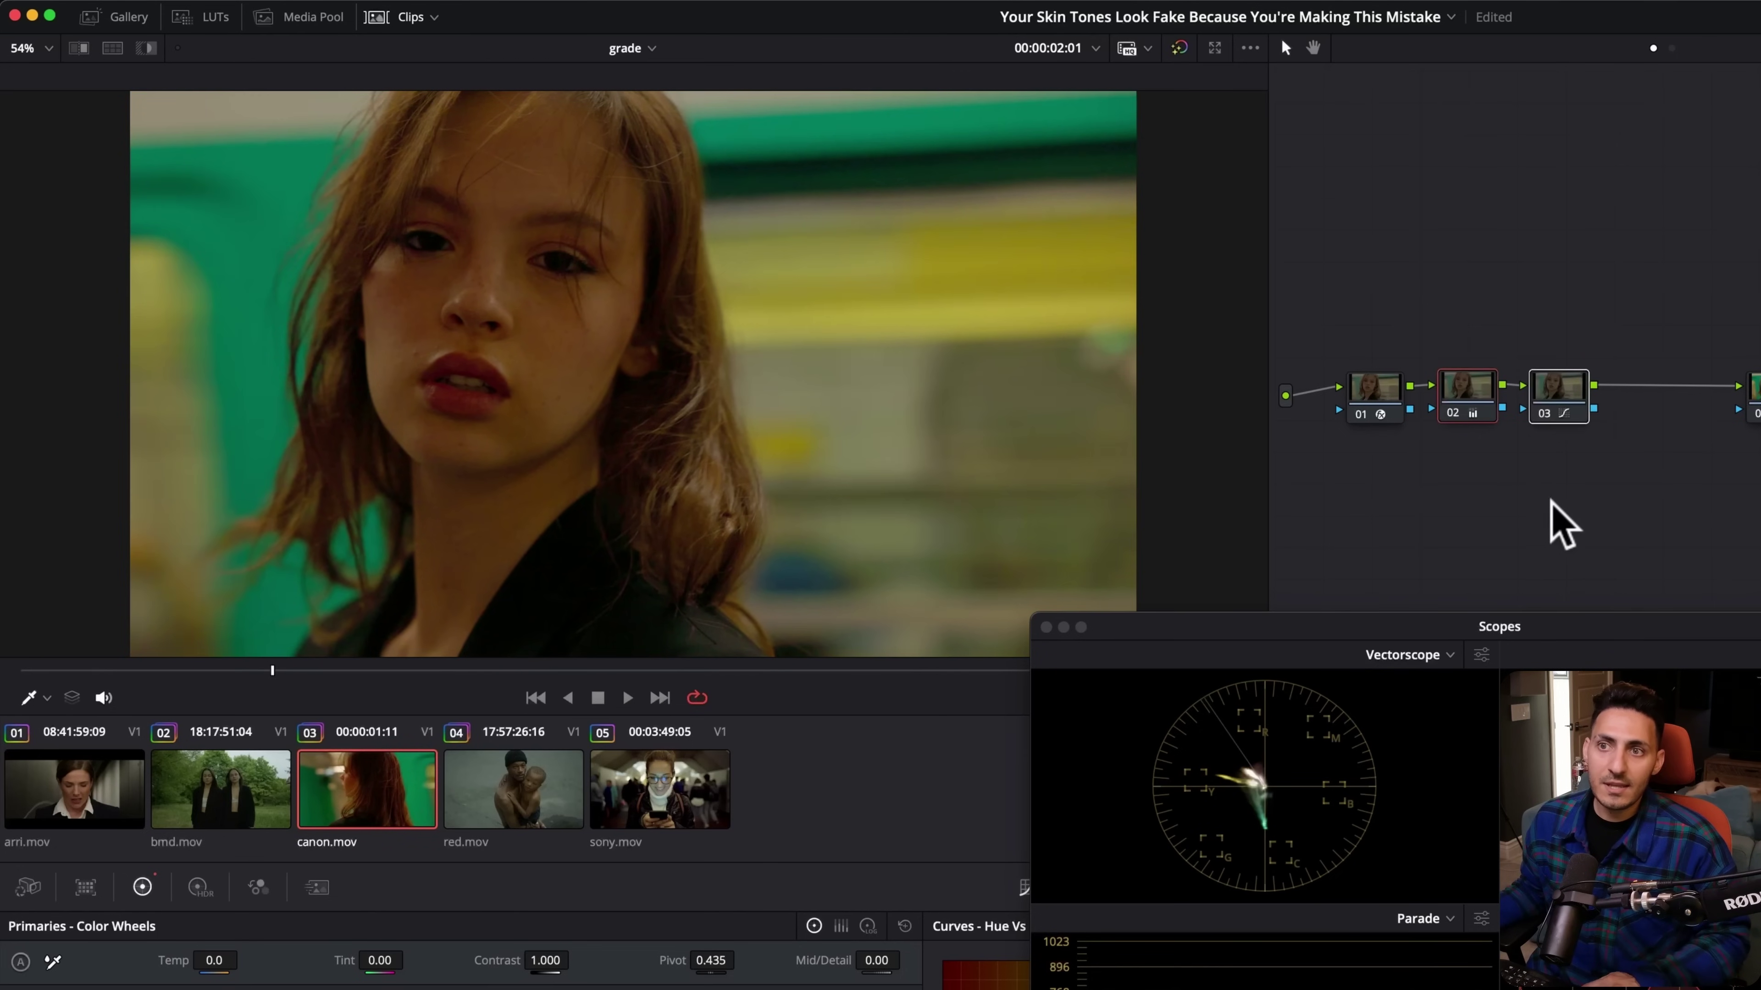
{"action": "key", "text": "super+d"}
{"action": "key", "text": "super+d"}
{"action": "key", "text": "super+d"}
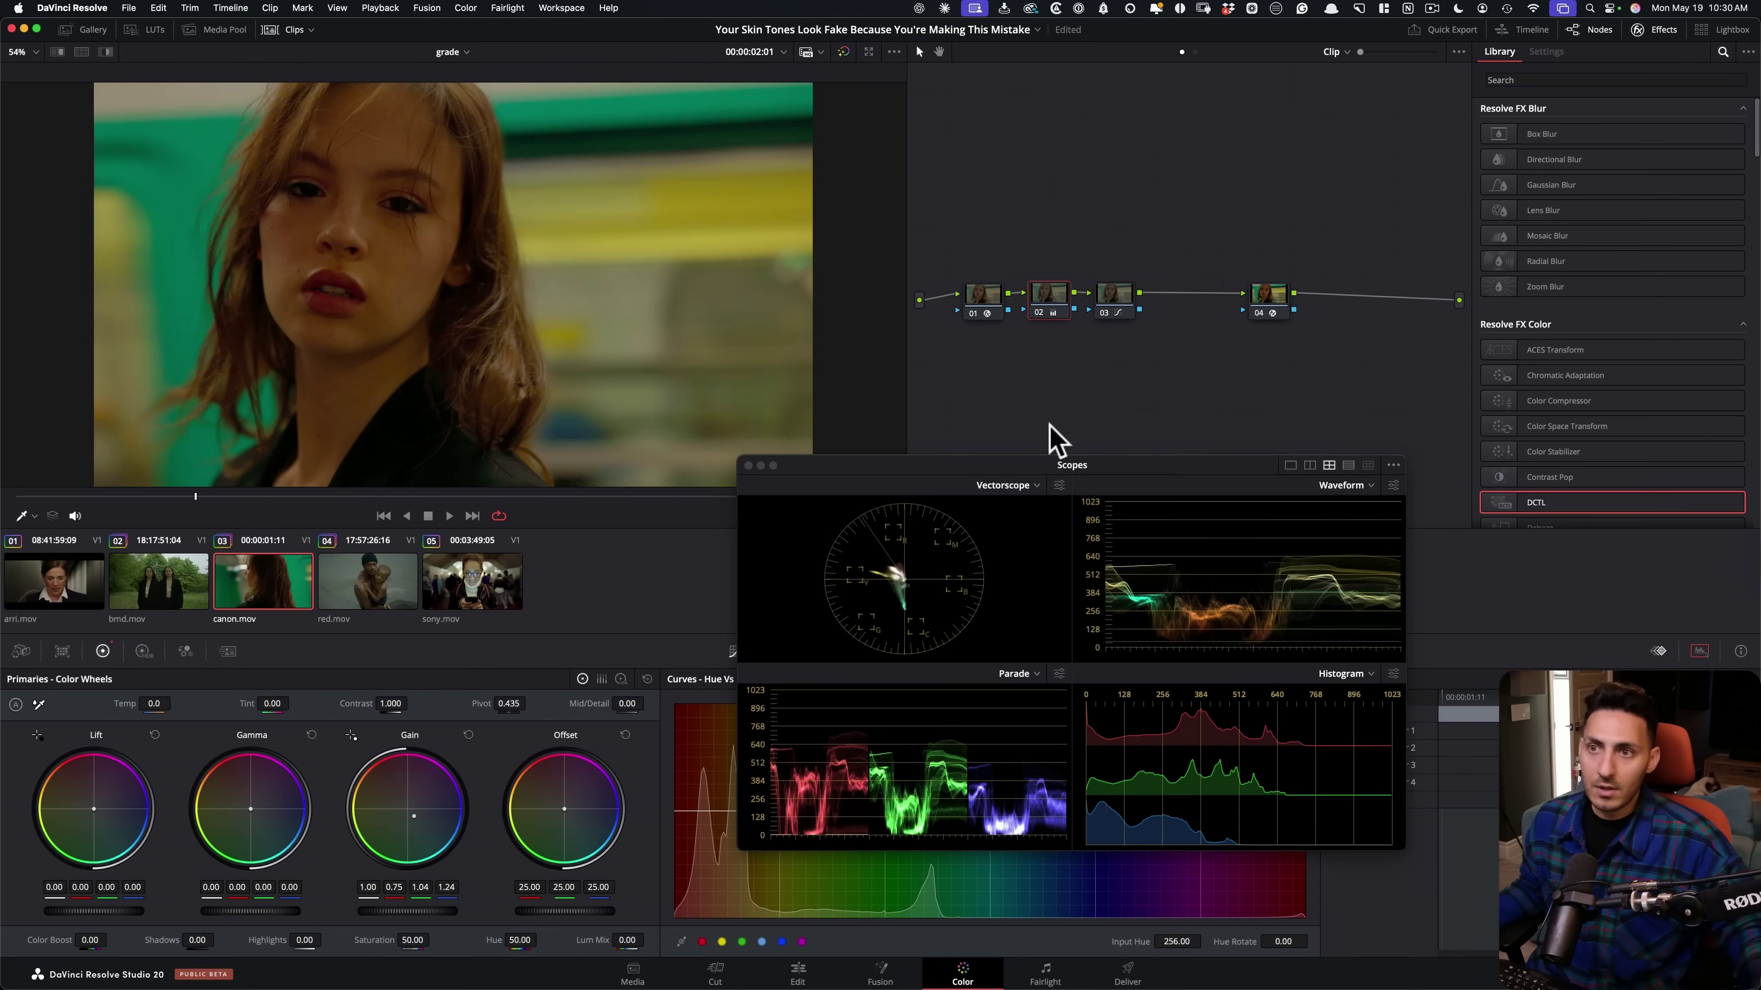
Alternate between the canon clip's previous grade version and version 2 to compare the skin tones before and after.
{"action": "key", "text": "super+b"}
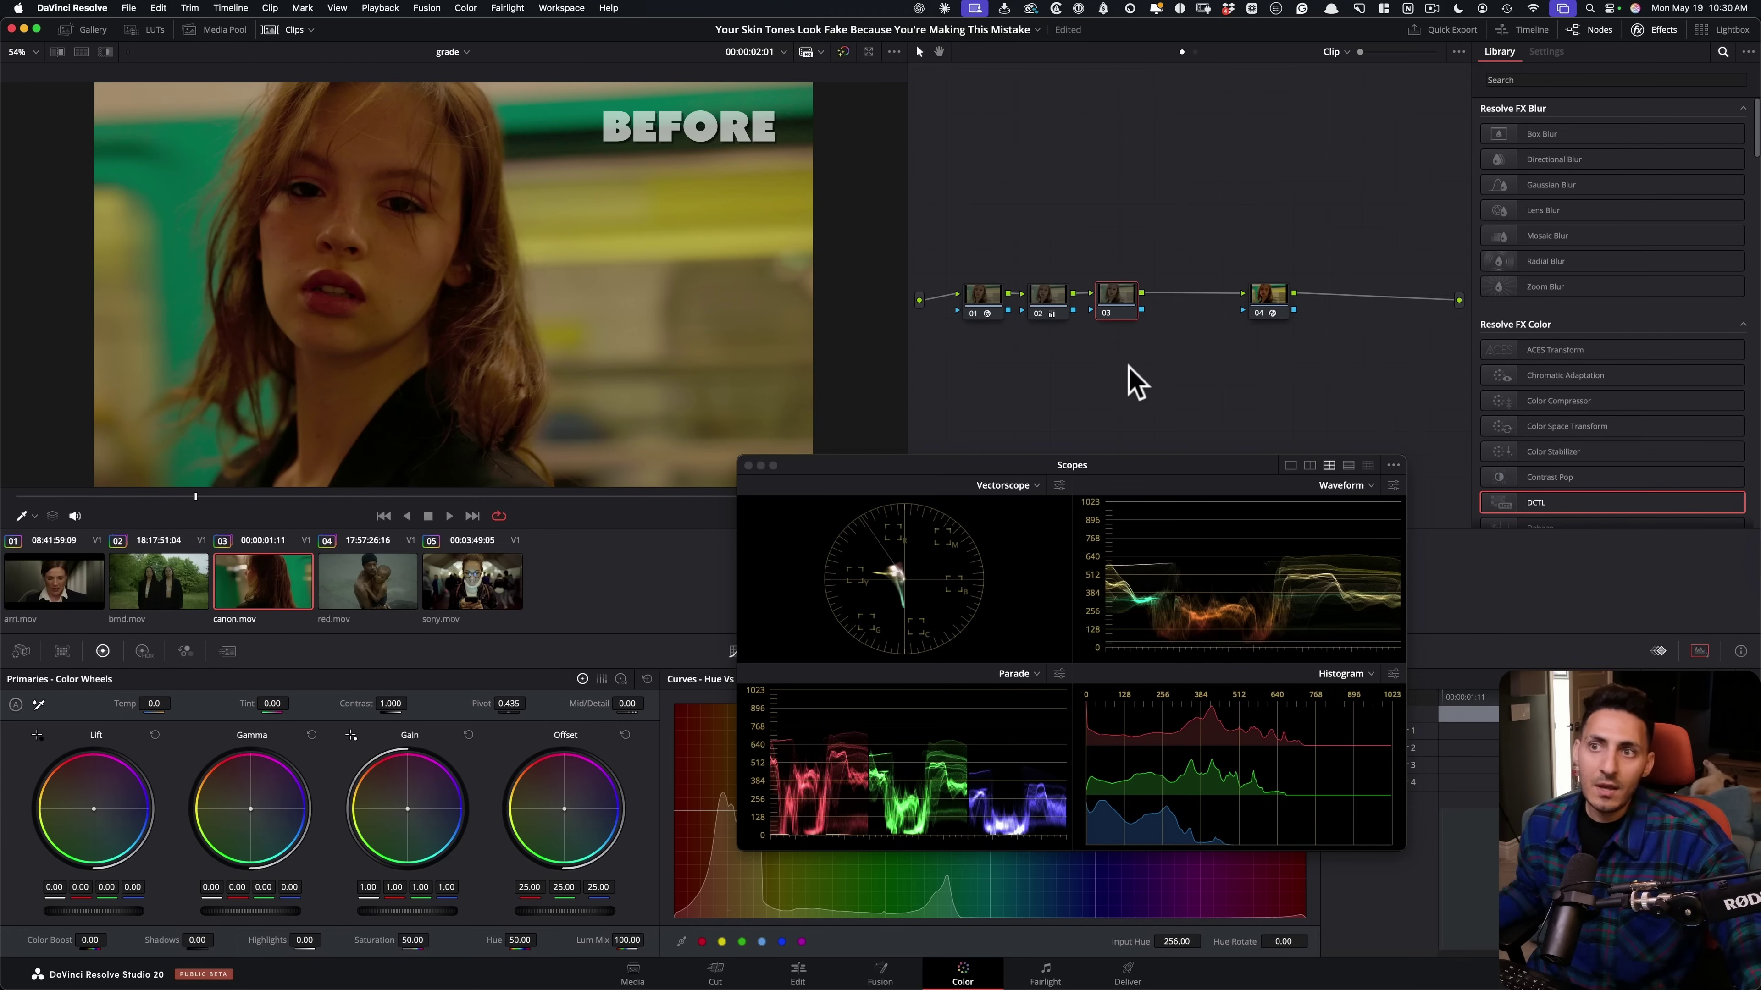
{"action": "key", "text": "super+n"}
{"action": "key", "text": "super+b"}
{"action": "key", "text": "super+n"}
{"action": "key", "text": "super+b"}
{"action": "key", "text": "super+n"}
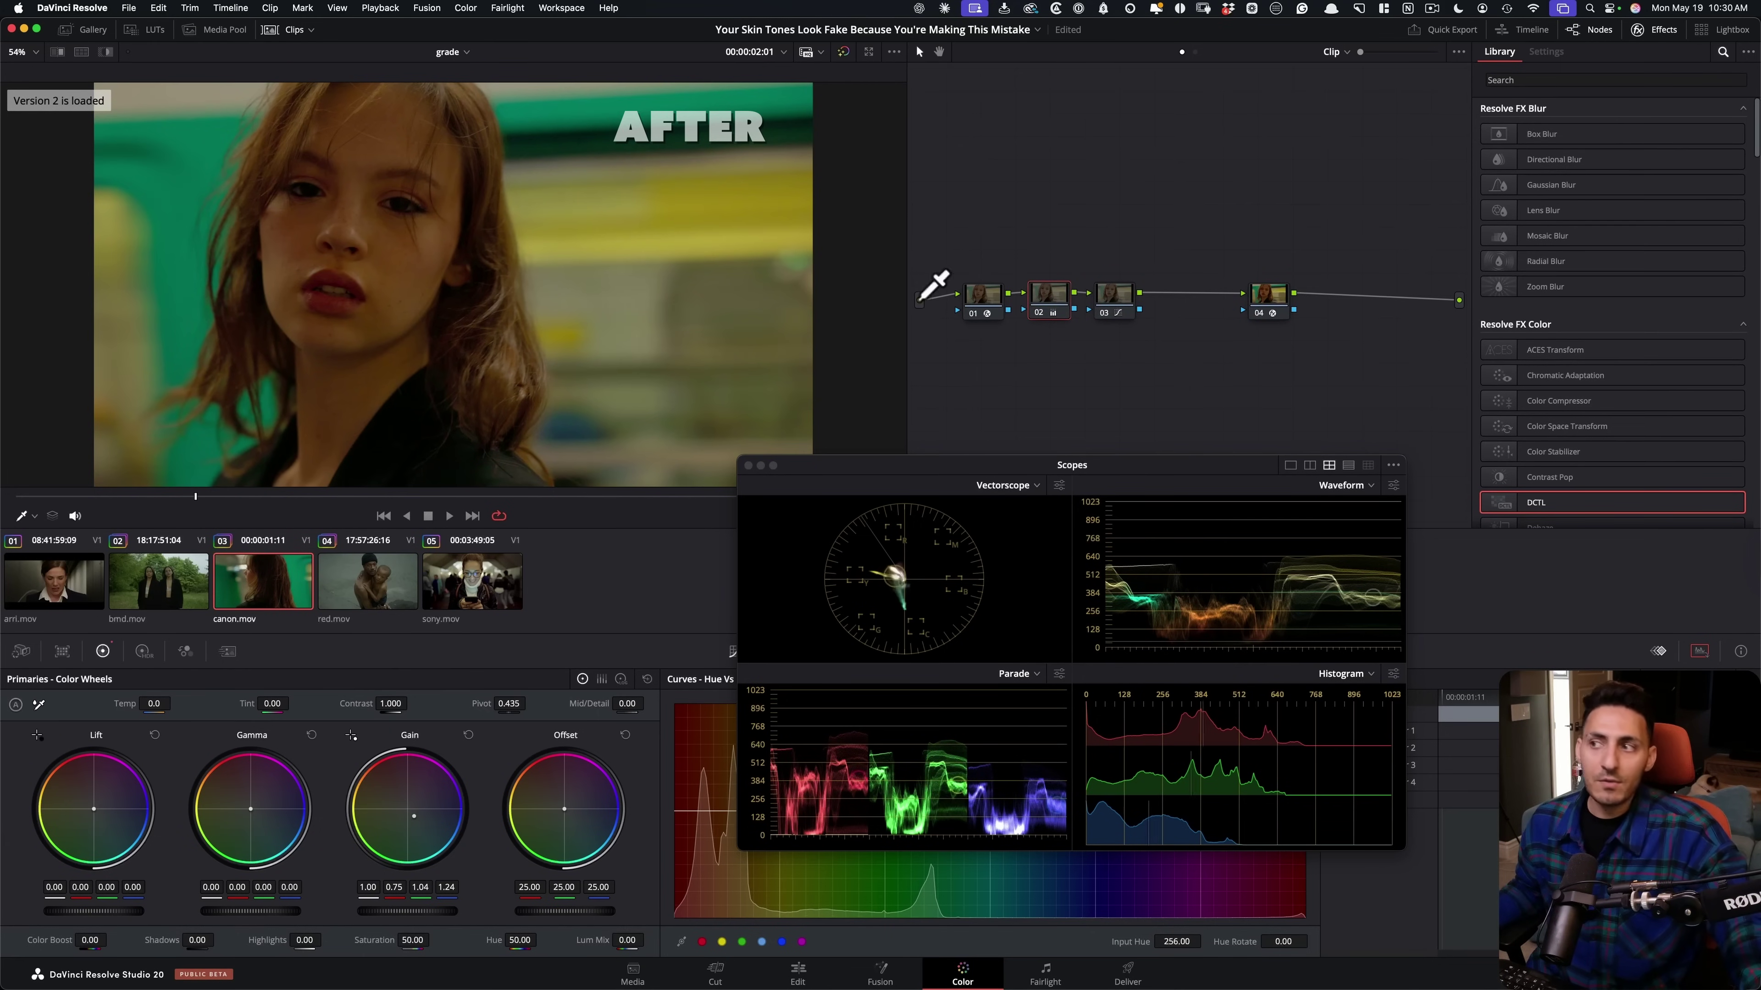
{"action": "left_click", "coordinate": [1082, 215]}
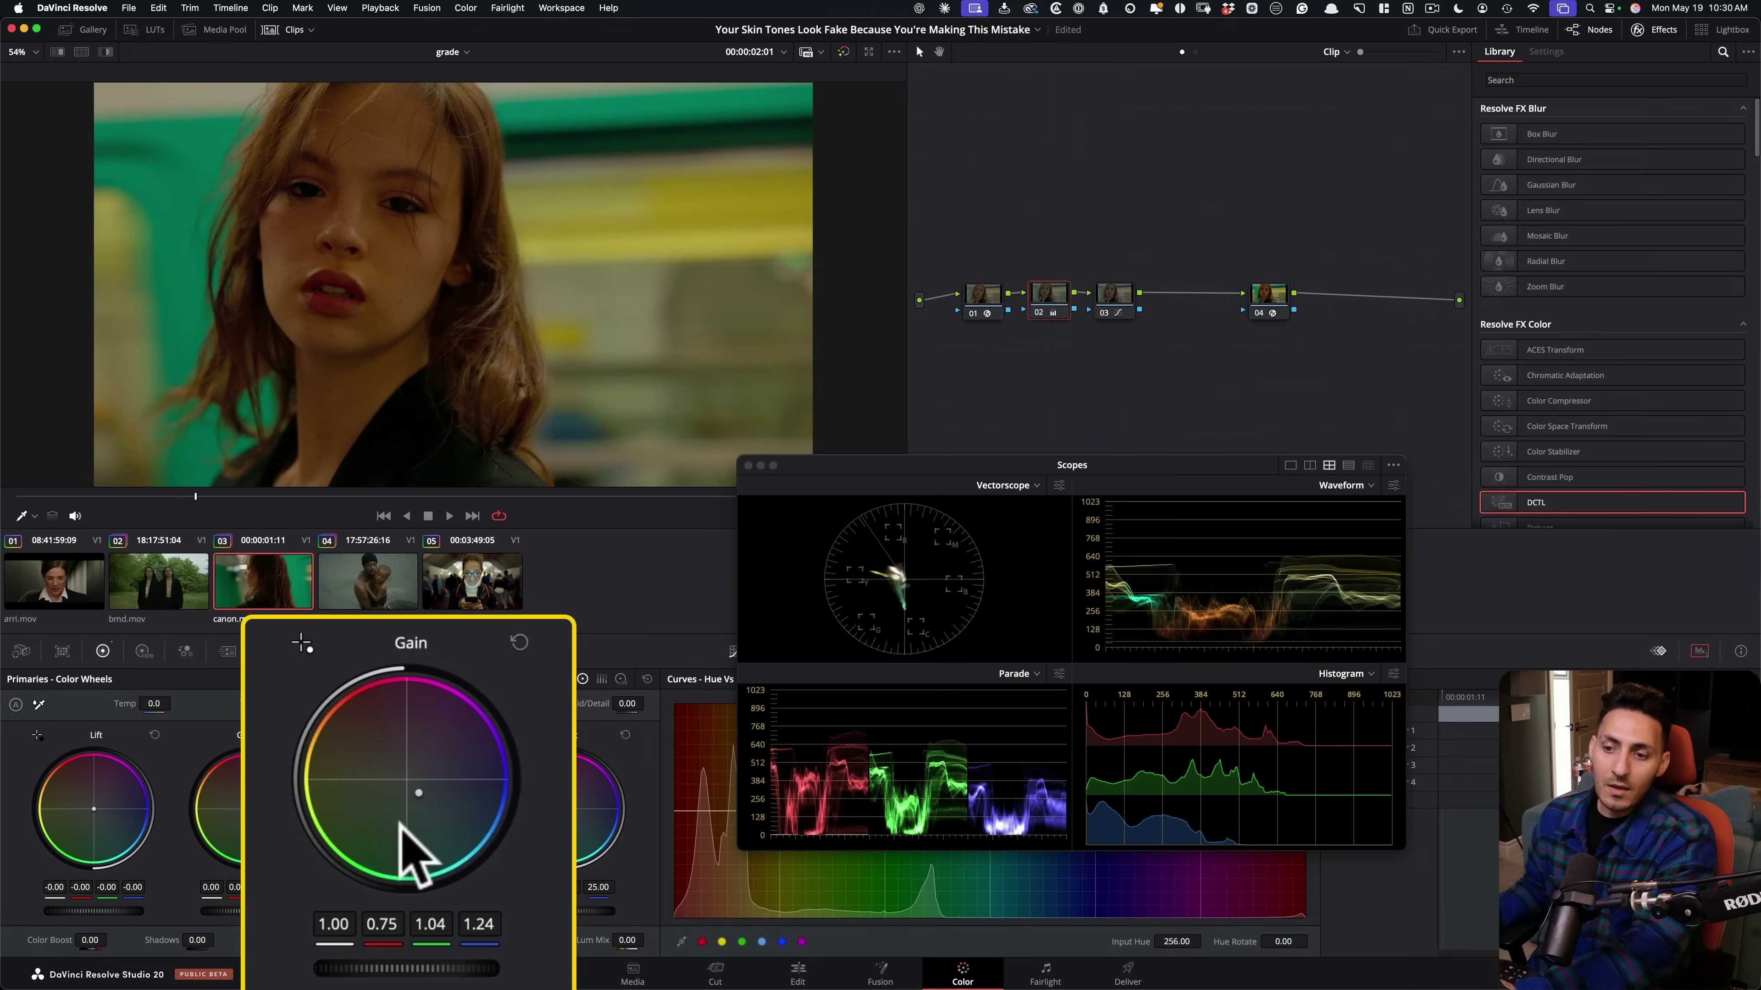
{"action": "left_click_drag", "start_coordinate": [581, 807], "coordinate": [641, 797]}
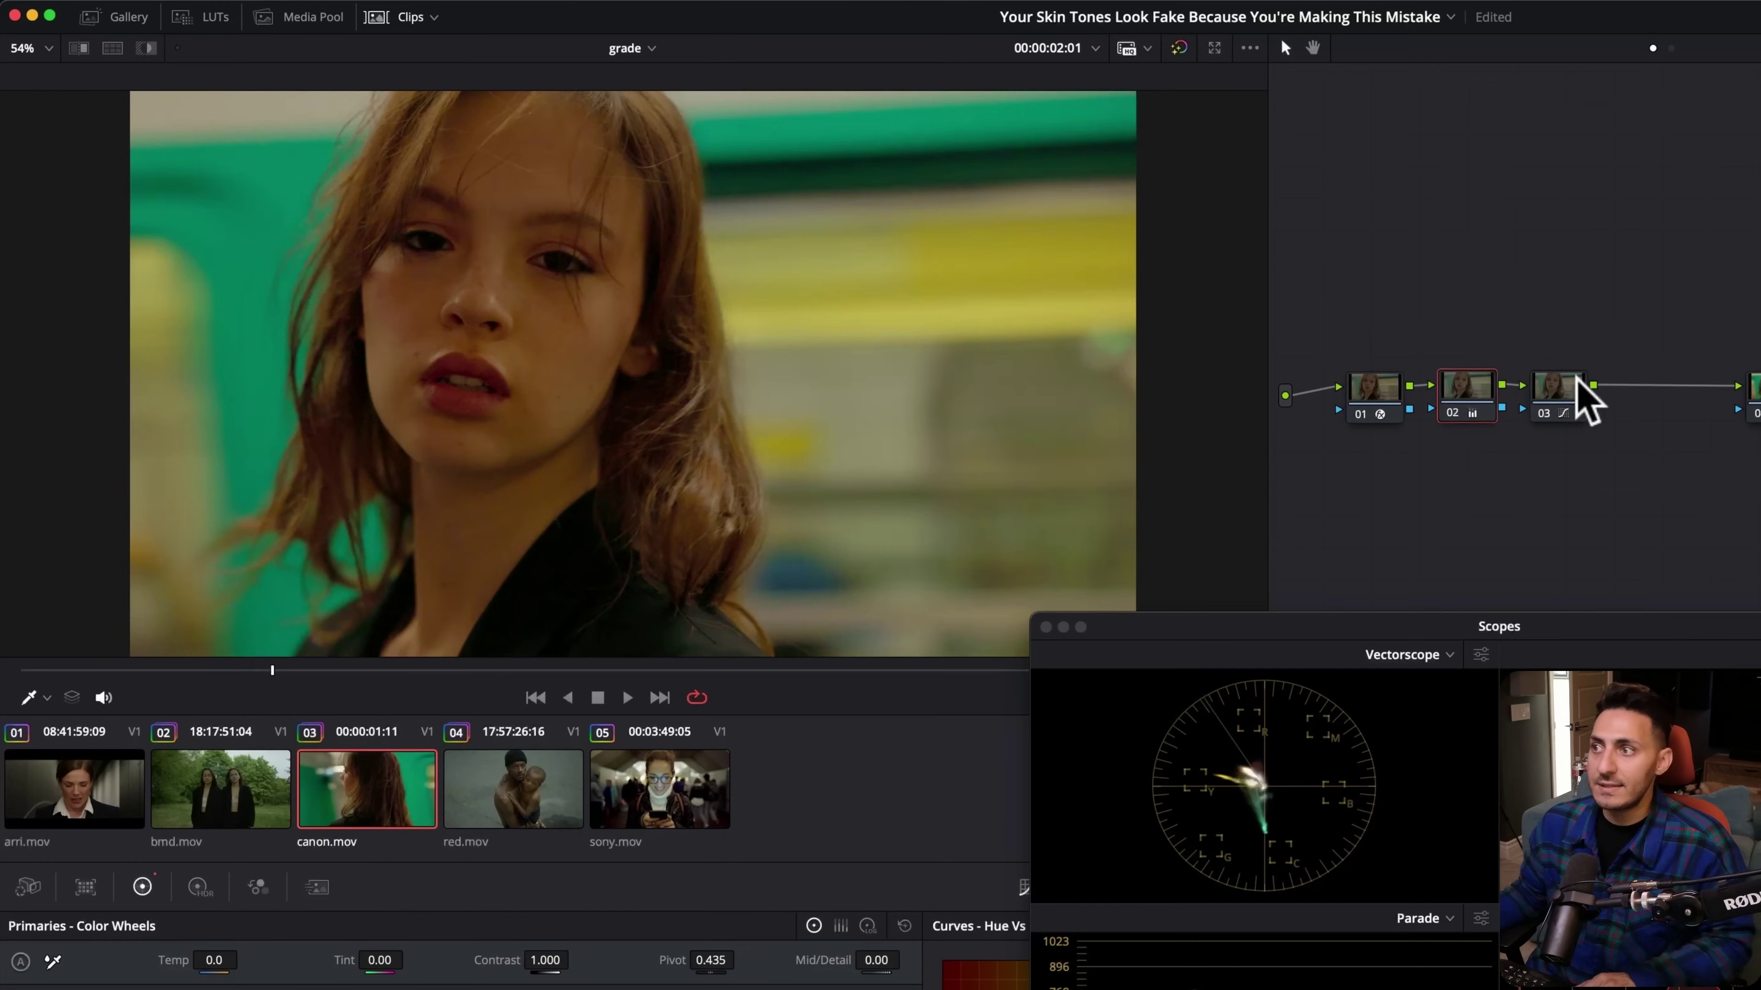
Select node 03 on the canon clip and toggle it off and on repeatedly to judge the Hue Vs Hue correction.
{"action": "left_click", "coordinate": [1555, 382]}
{"action": "key", "text": "super+d"}
{"action": "key", "text": "super+d"}
{"action": "key", "text": "super+d"}
{"action": "key", "text": "super+d"}
{"action": "key", "text": "super+d"}
{"action": "key", "text": "super+d"}
{"action": "key", "text": "super+d"}
{"action": "key", "text": "super+d"}
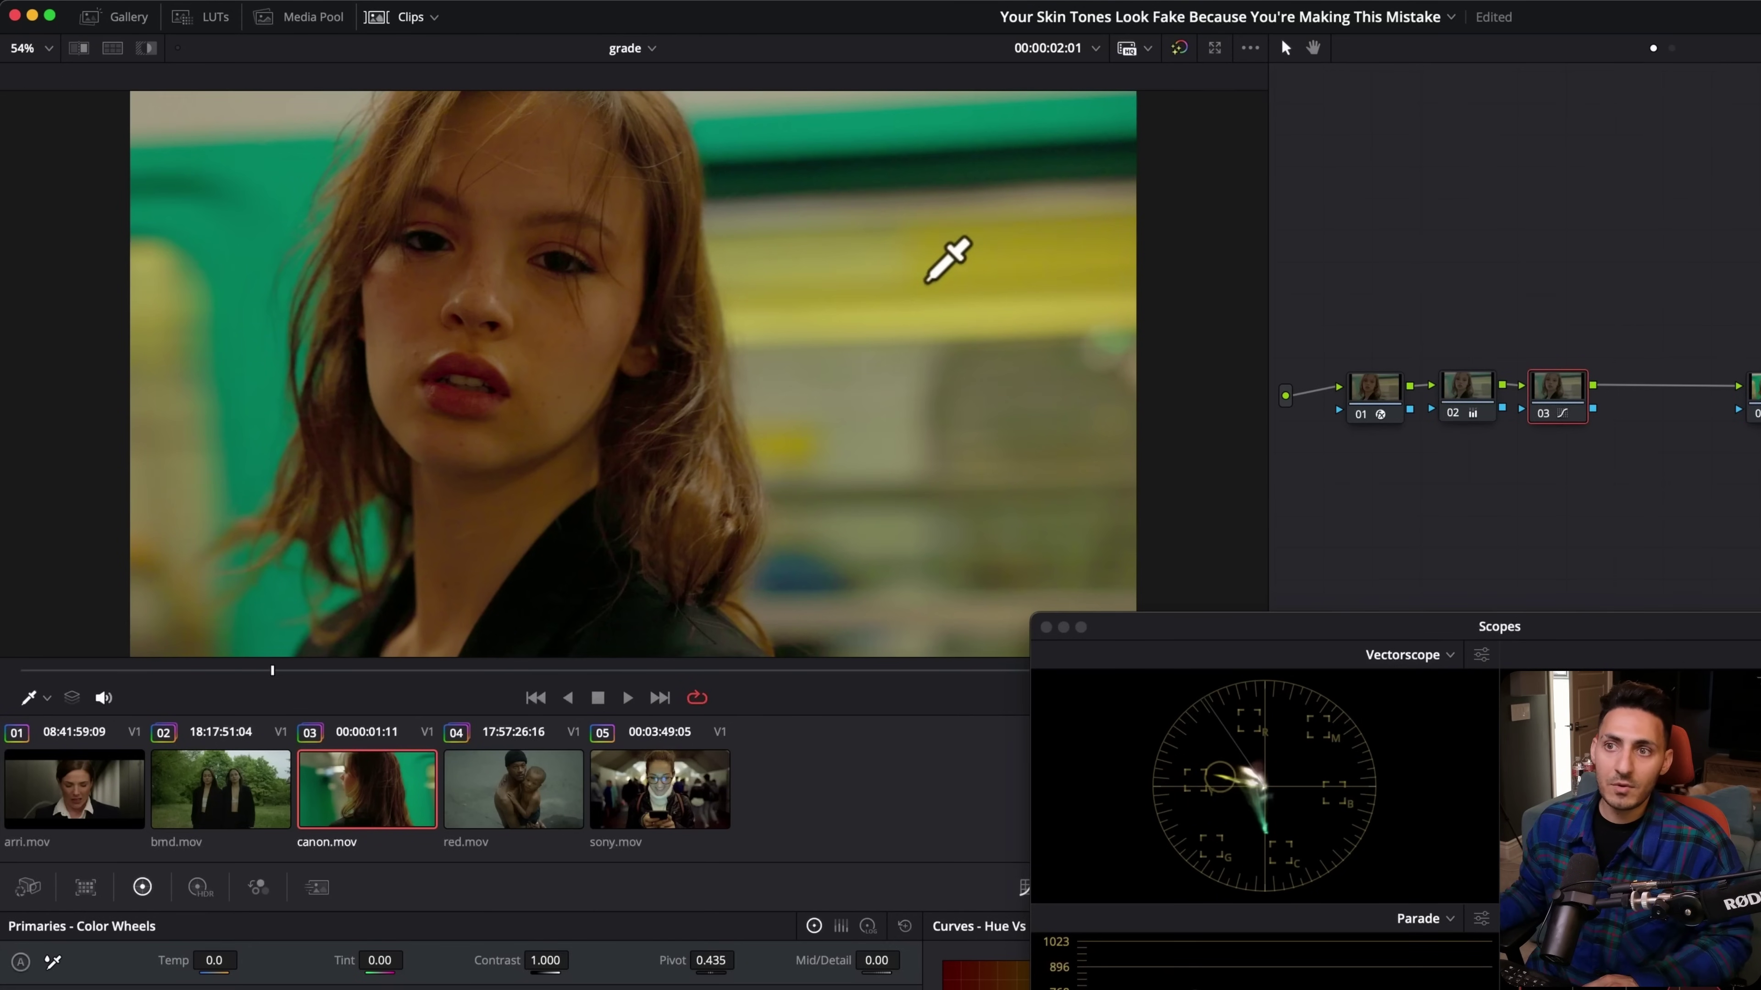
Inspect the woman's face up close on the canon clip with node 03 disabled and enabled.
{"action": "scroll", "coordinate": [563, 394], "scroll_direction": "up", "scroll_amount": 5}
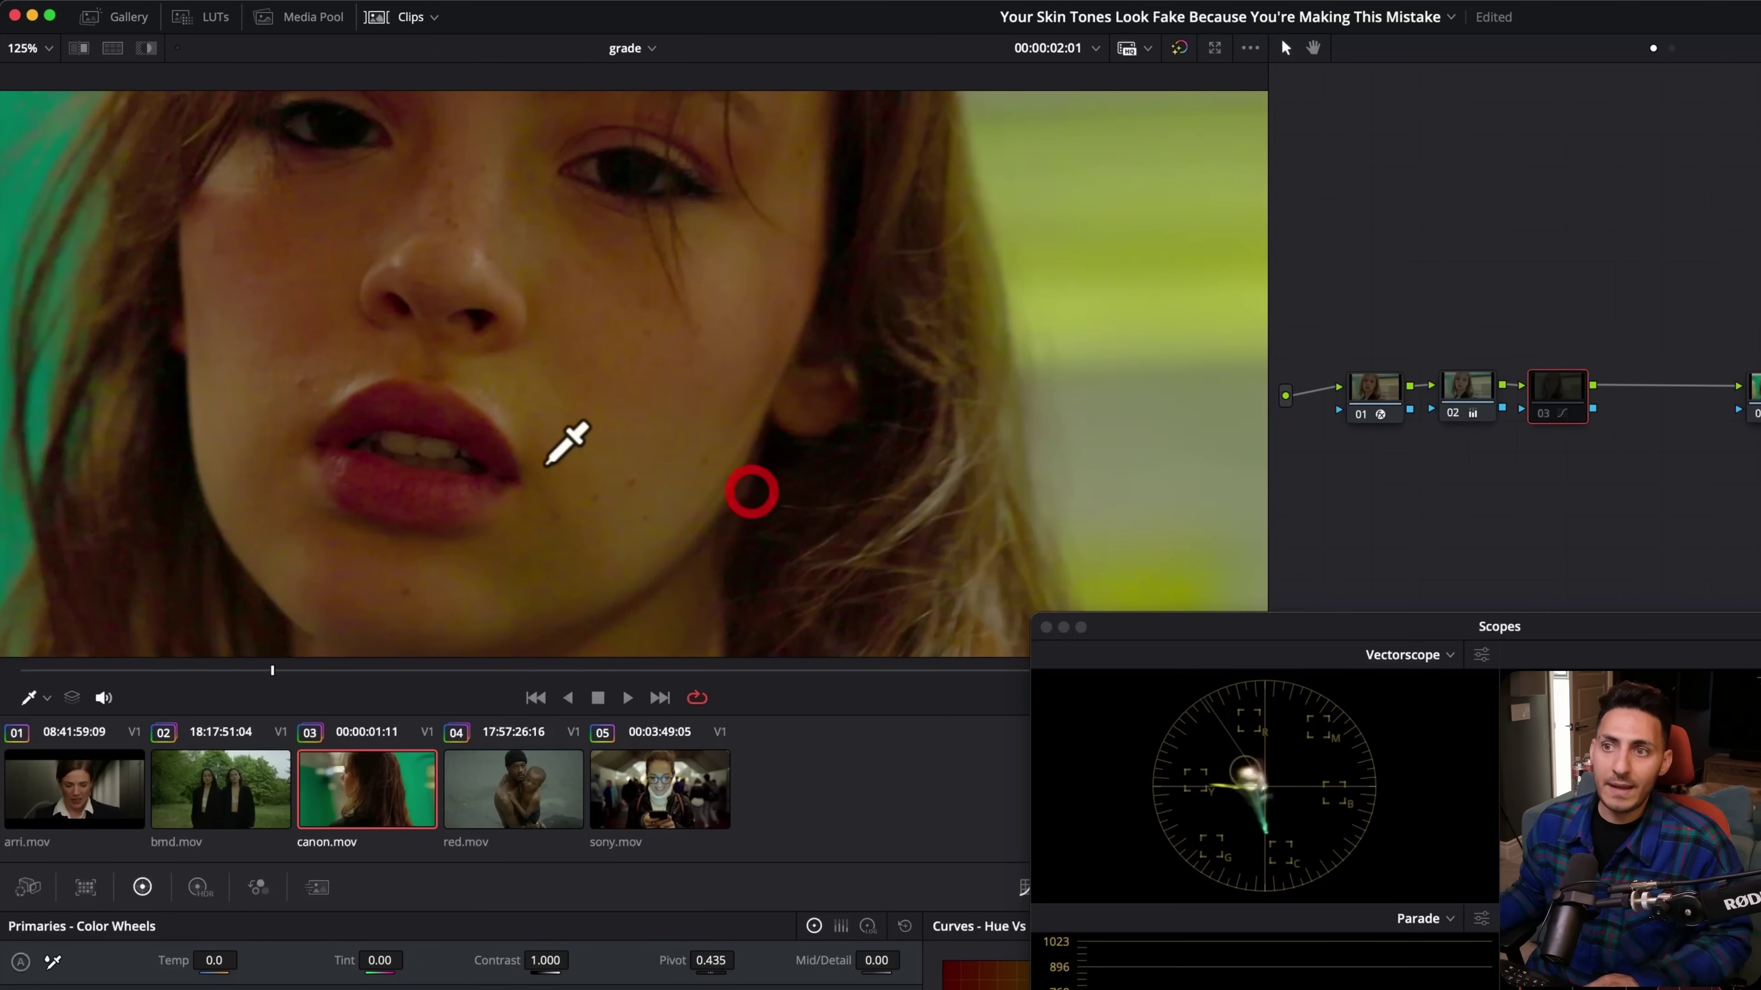
{"action": "left_click_drag", "start_coordinate": [545, 466], "coordinate": [573, 424]}
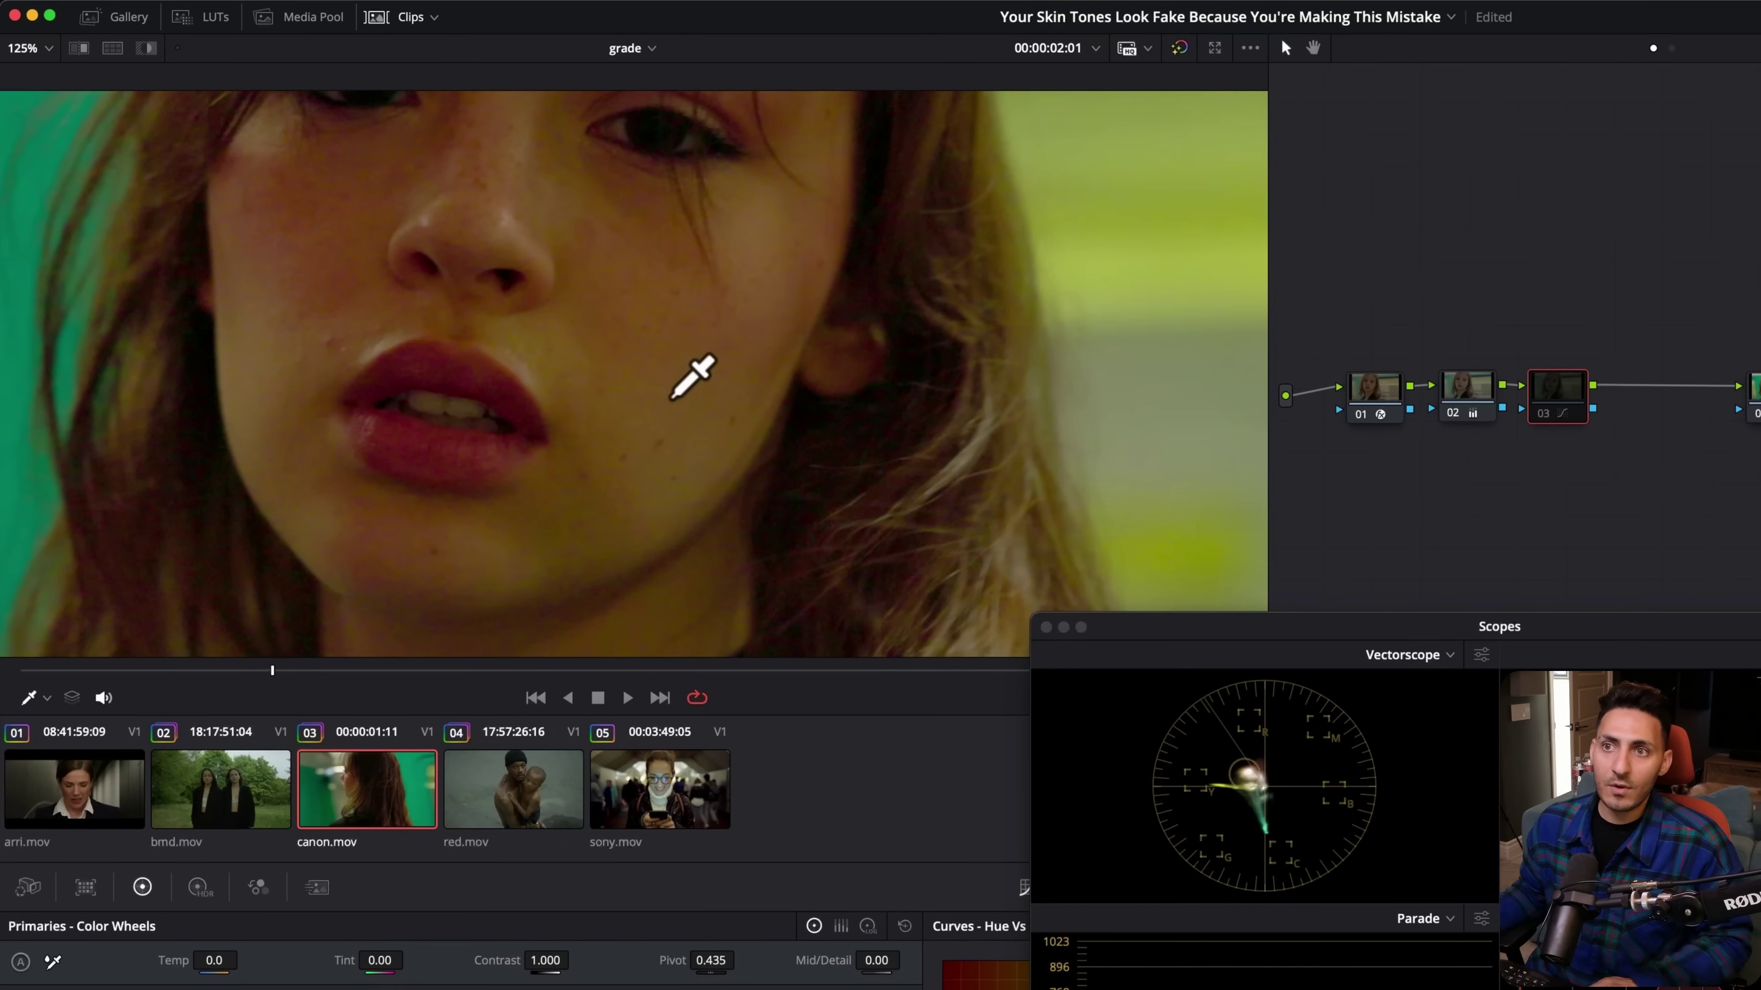
{"action": "key", "text": "super+d"}
{"action": "key", "text": "super+d"}
{"action": "key", "text": "super+d"}
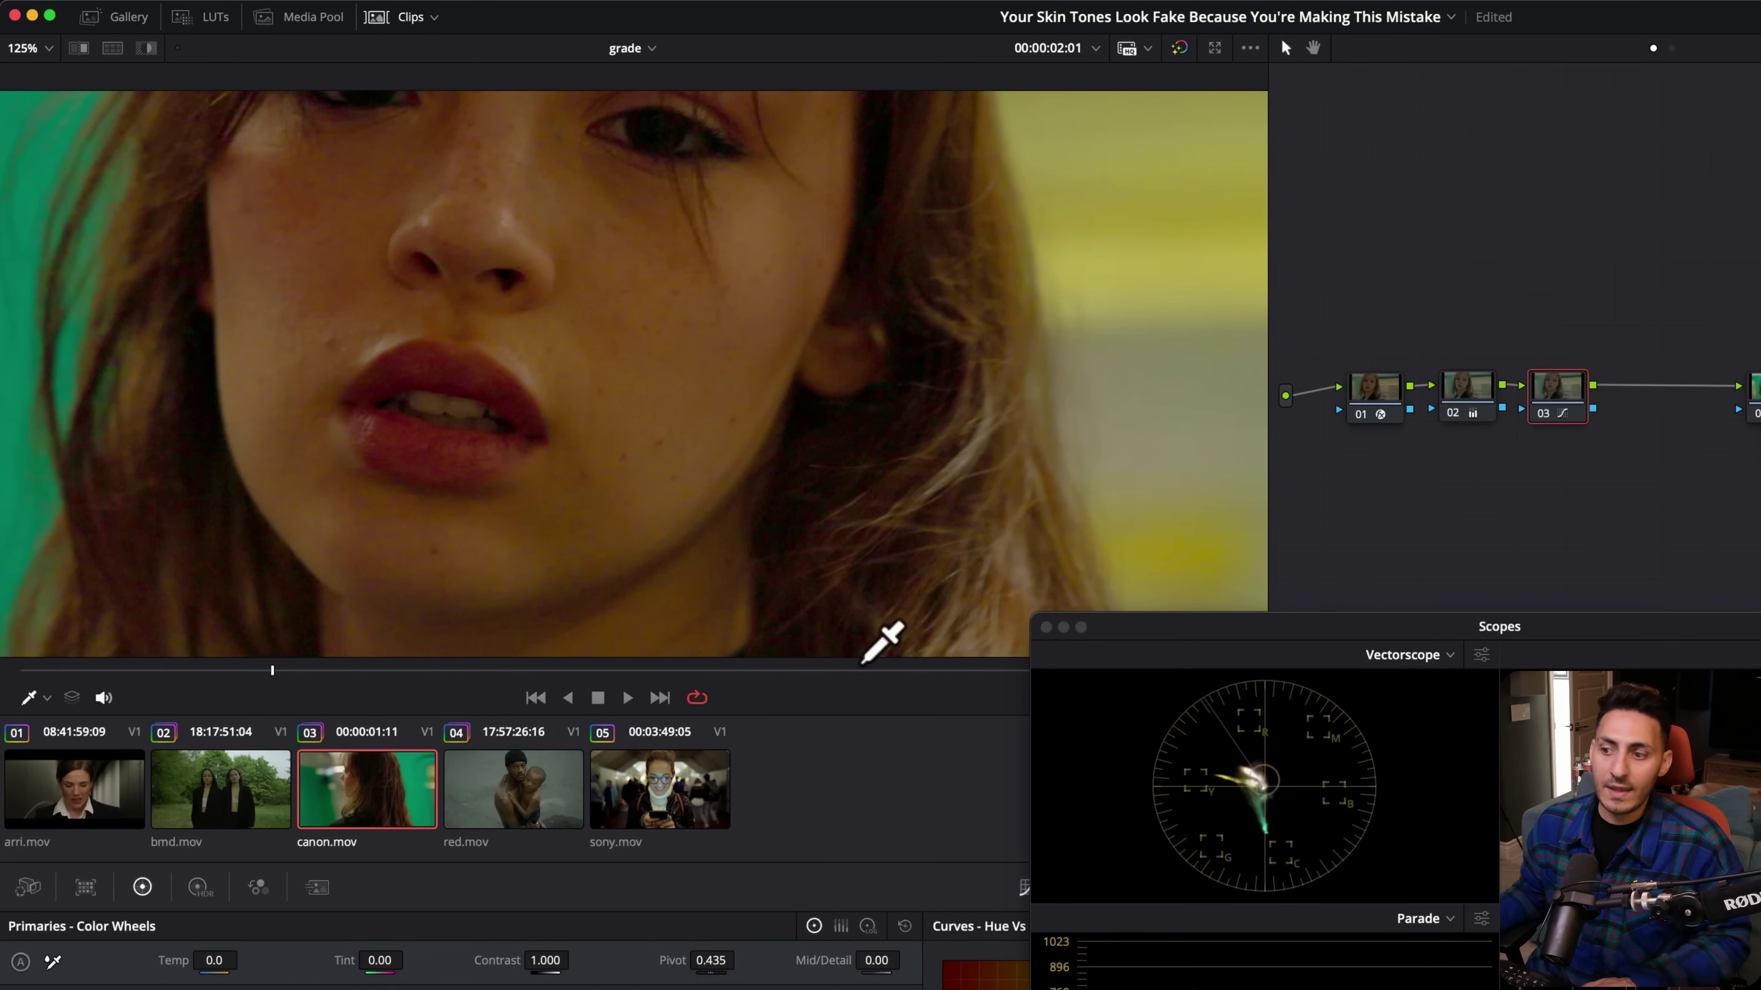
{"action": "key", "text": "shift+z"}
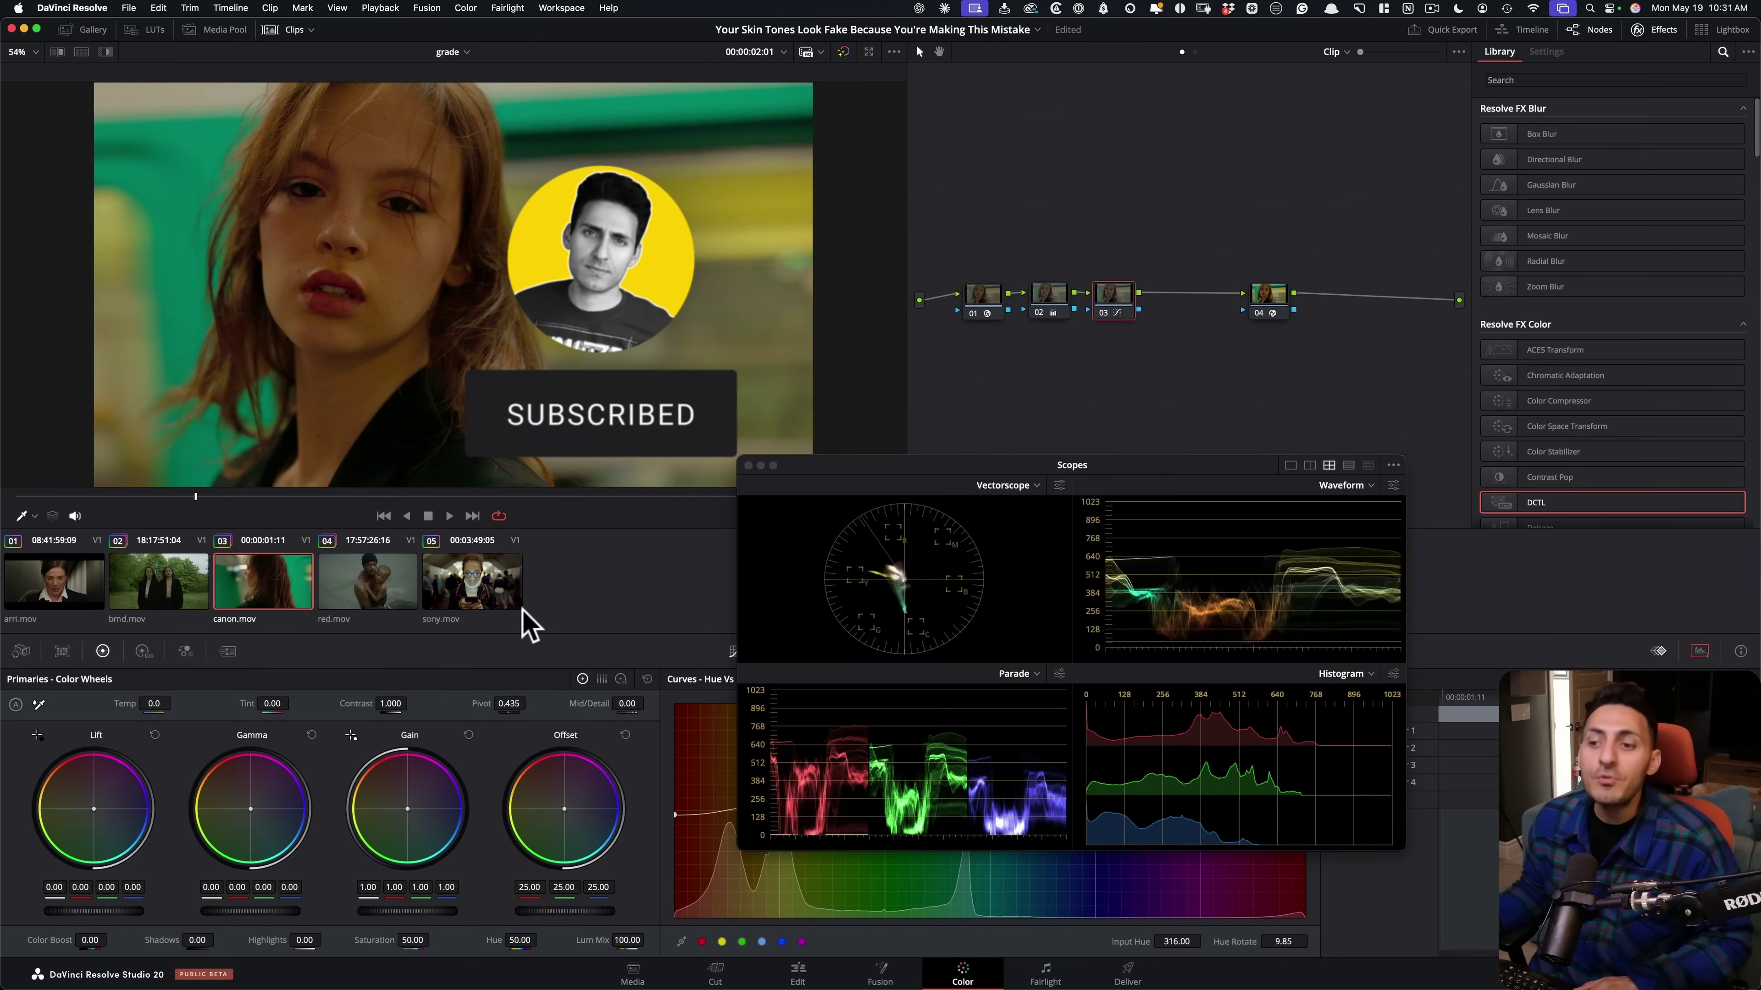
Open the sony clip at frame 00:03:50:05 and change the gamma setting of node 02.
{"action": "left_click", "coordinate": [485, 604]}
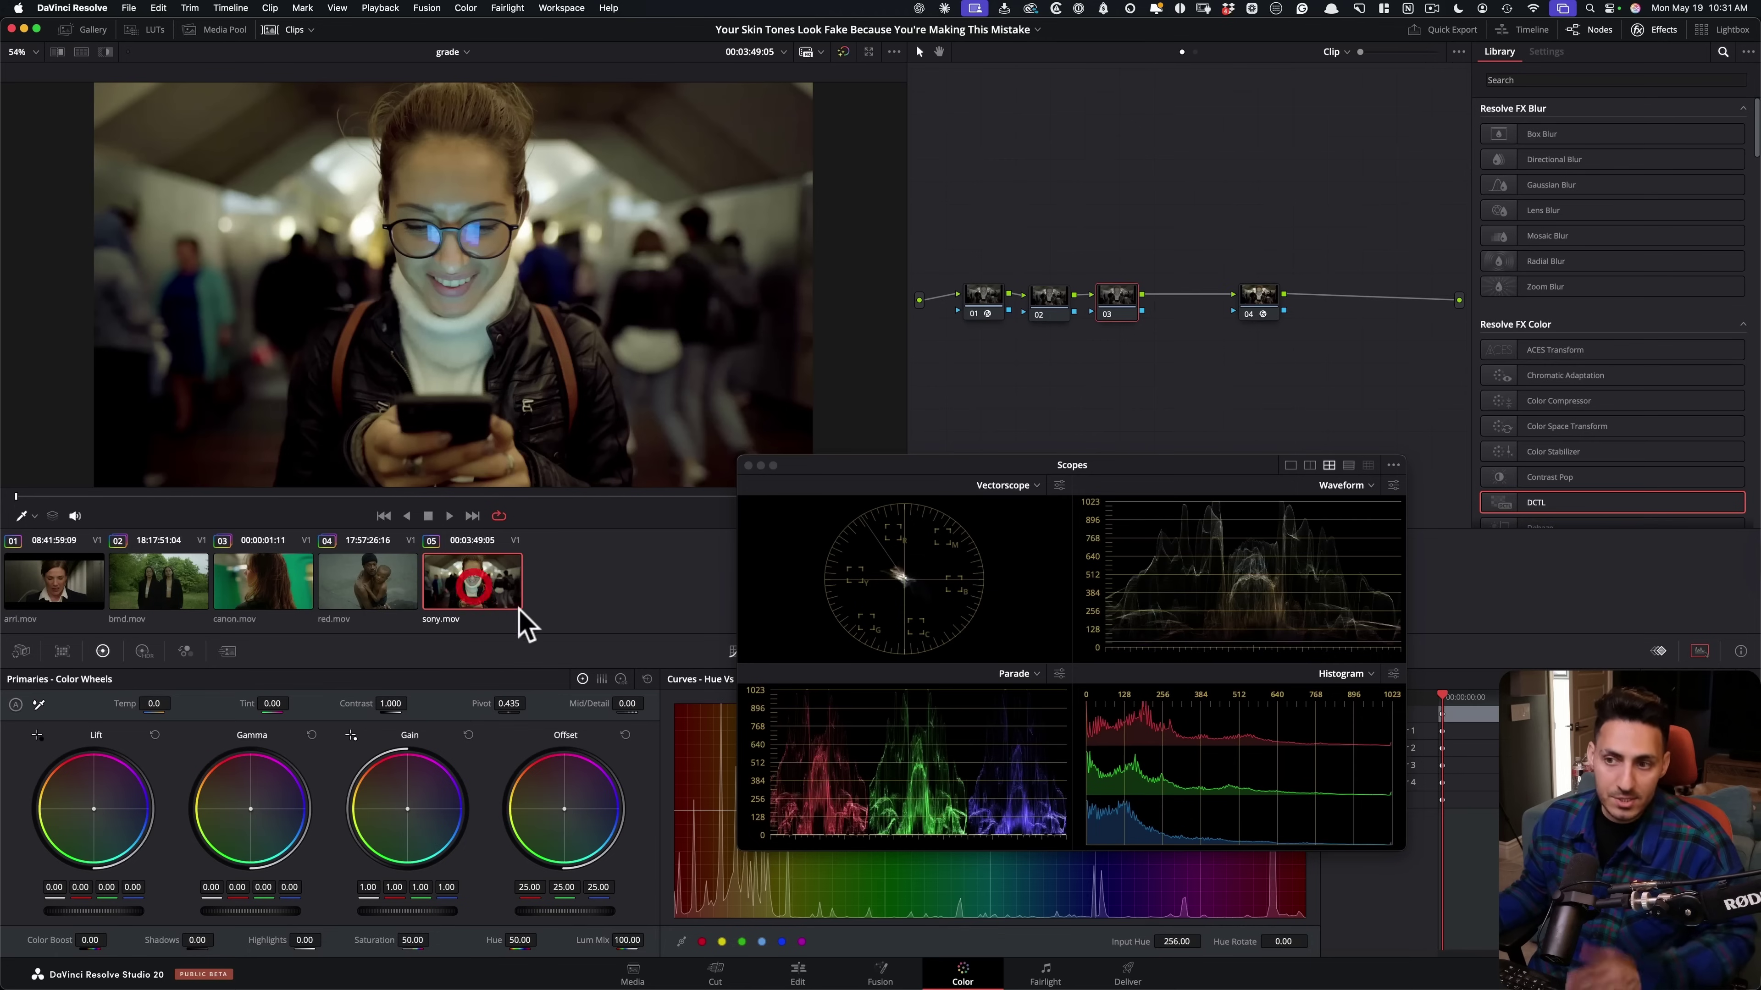
{"action": "left_click_drag", "start_coordinate": [206, 495], "coordinate": [263, 489]}
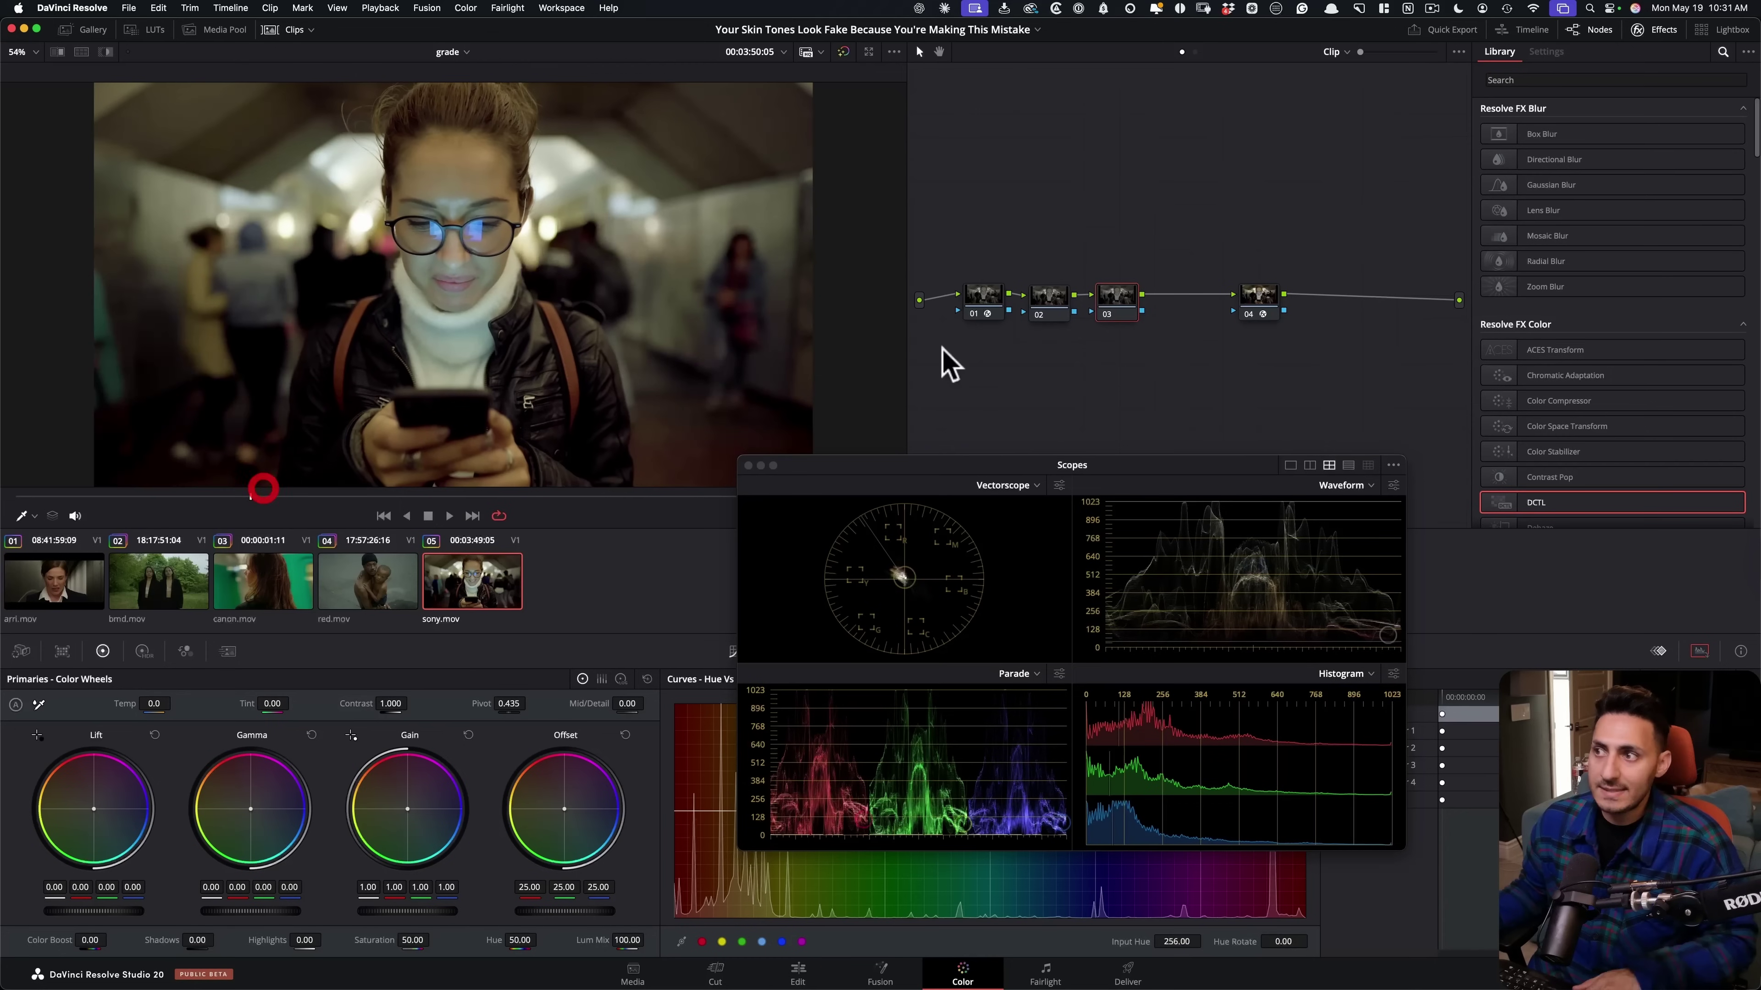
{"action": "right_click", "coordinate": [1047, 296]}
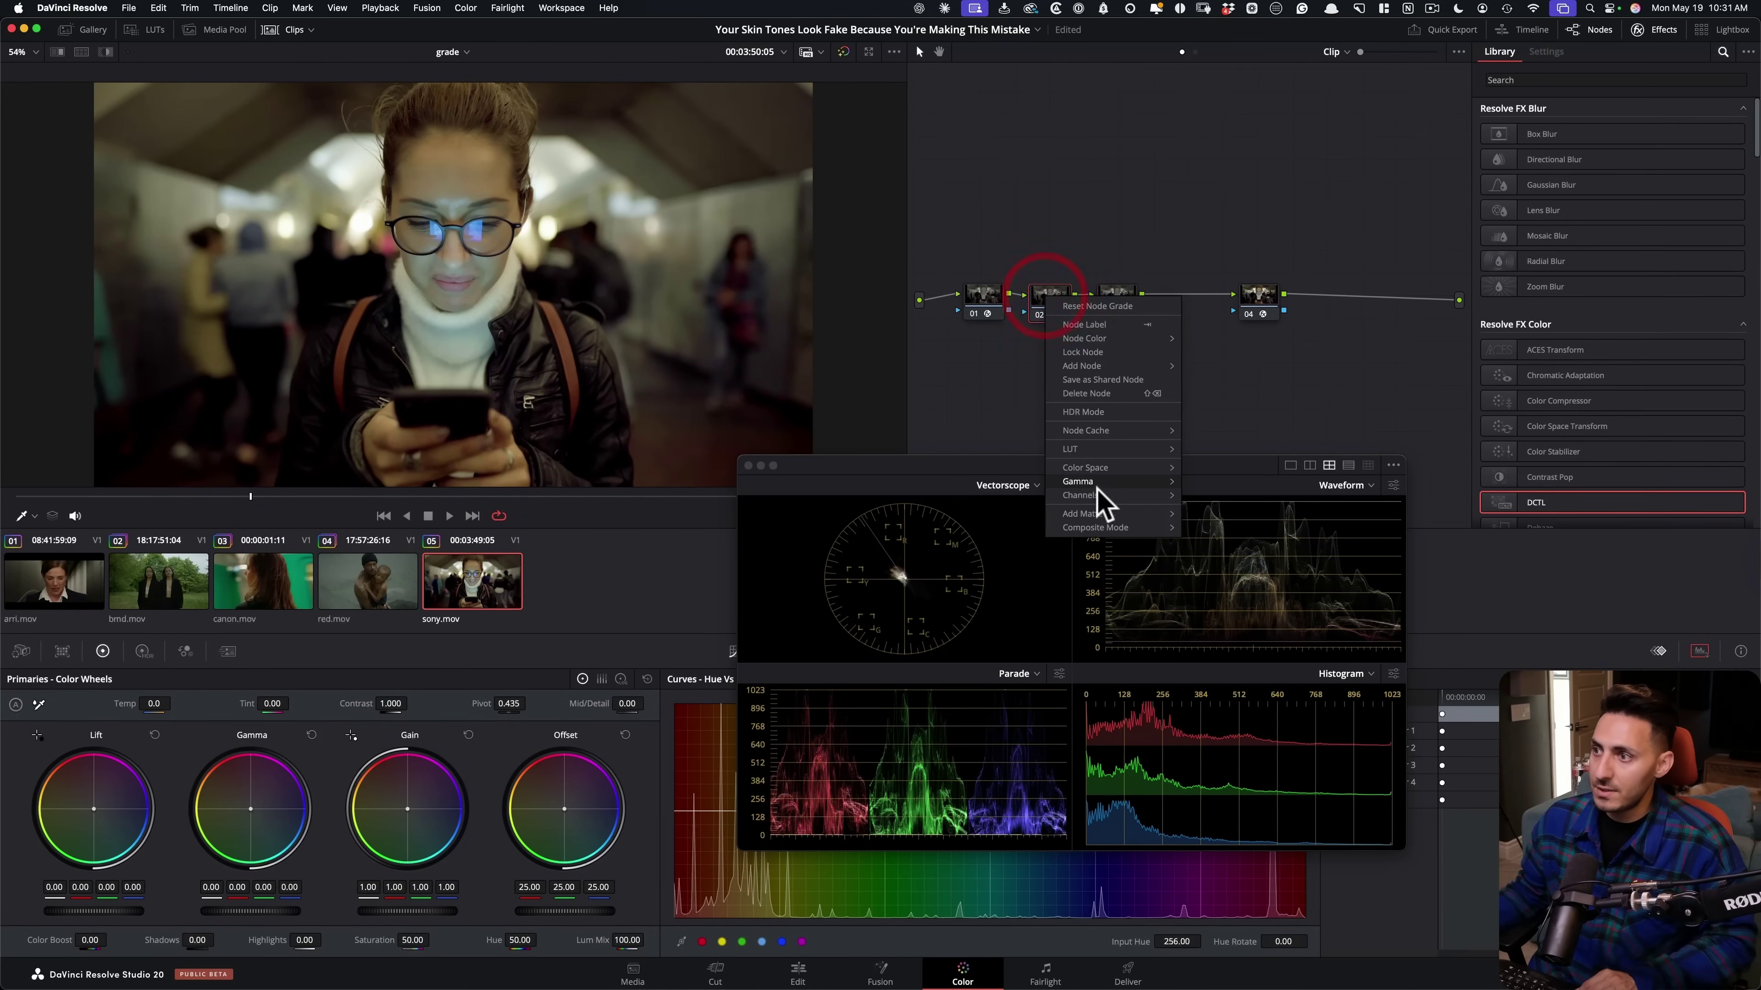
{"action": "mouse_move", "coordinate": [1134, 478]}
{"action": "left_click", "coordinate": [1248, 172]}
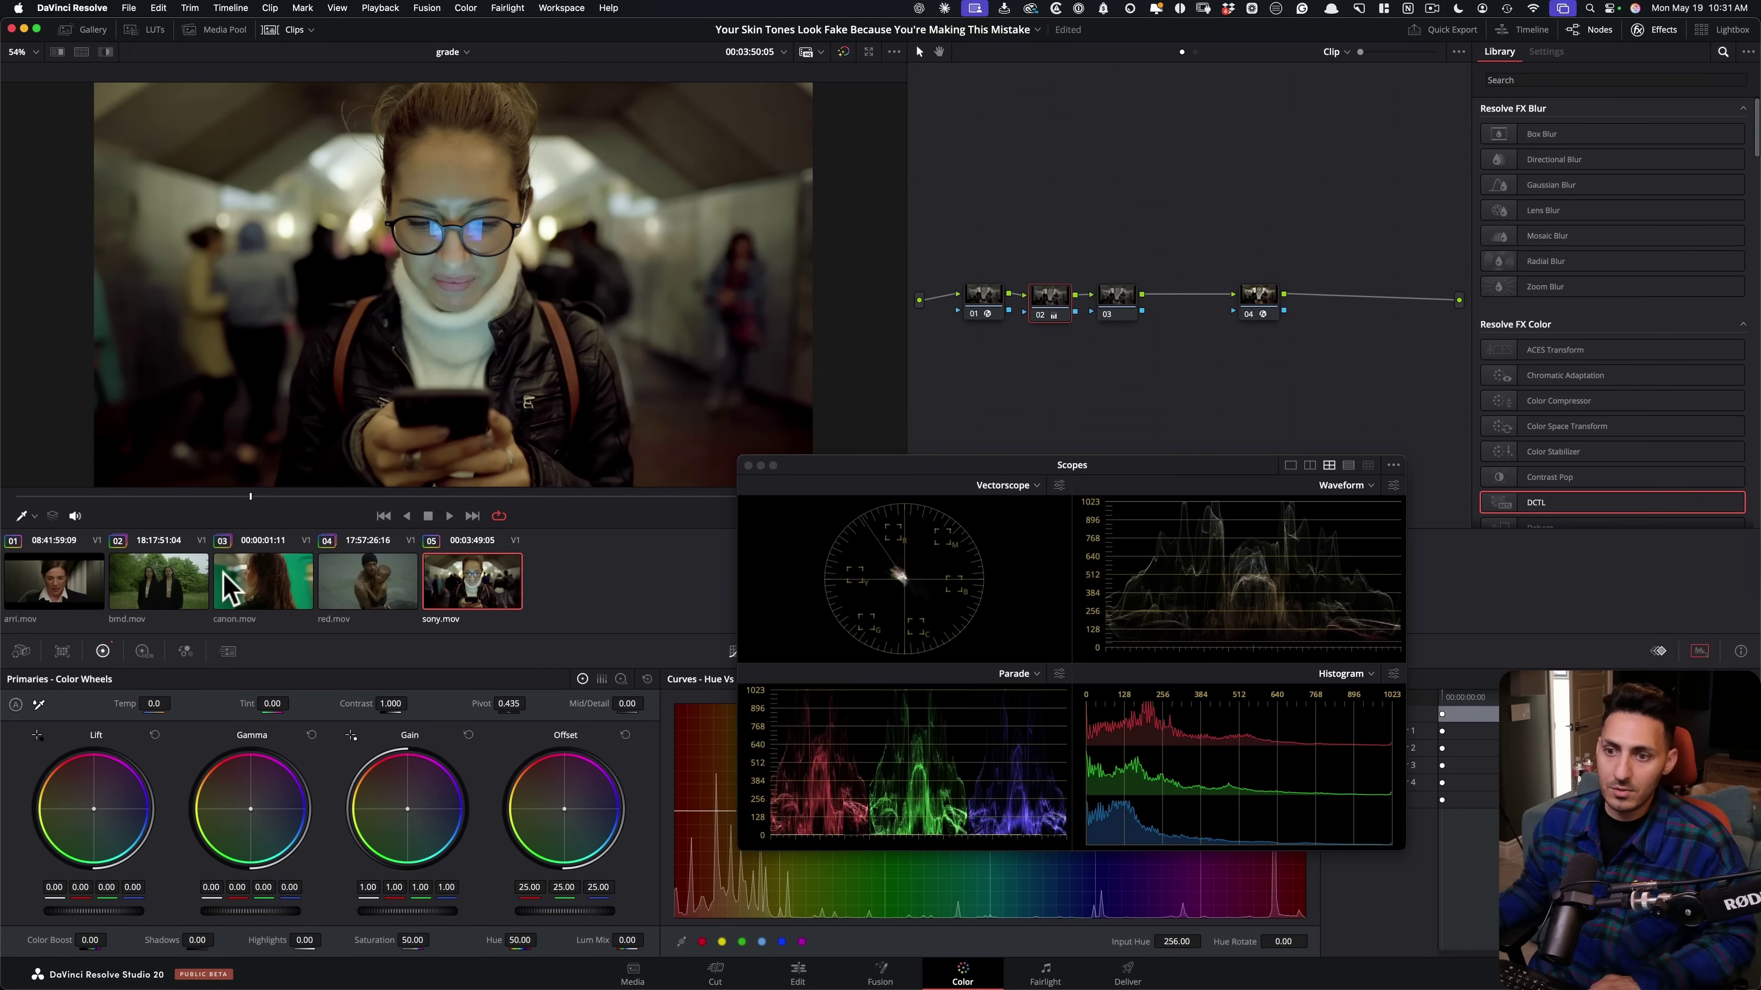
Highlight the red, bmd and arri clips together and view each of them individually.
{"action": "left_click", "coordinate": [378, 590], "text": "super"}
{"action": "left_click", "coordinate": [142, 586], "text": "super"}
{"action": "left_click", "coordinate": [26, 597], "text": "super"}
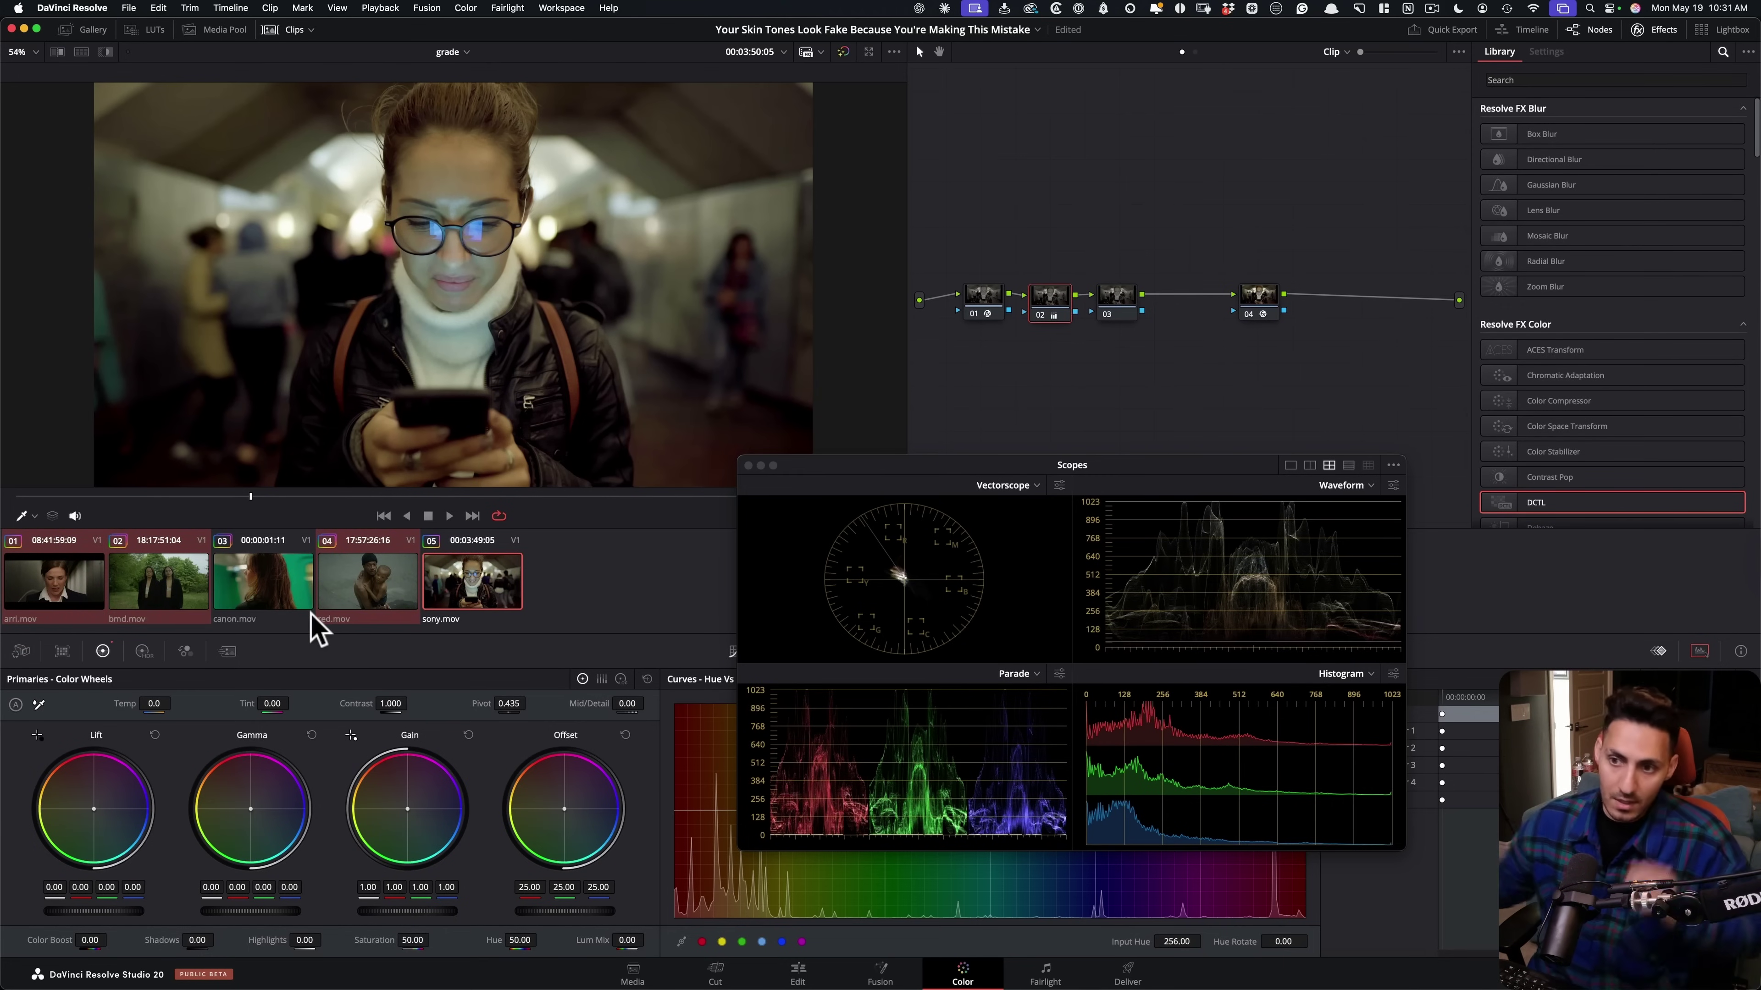
{"action": "left_click", "coordinate": [374, 590]}
{"action": "left_click", "coordinate": [144, 581]}
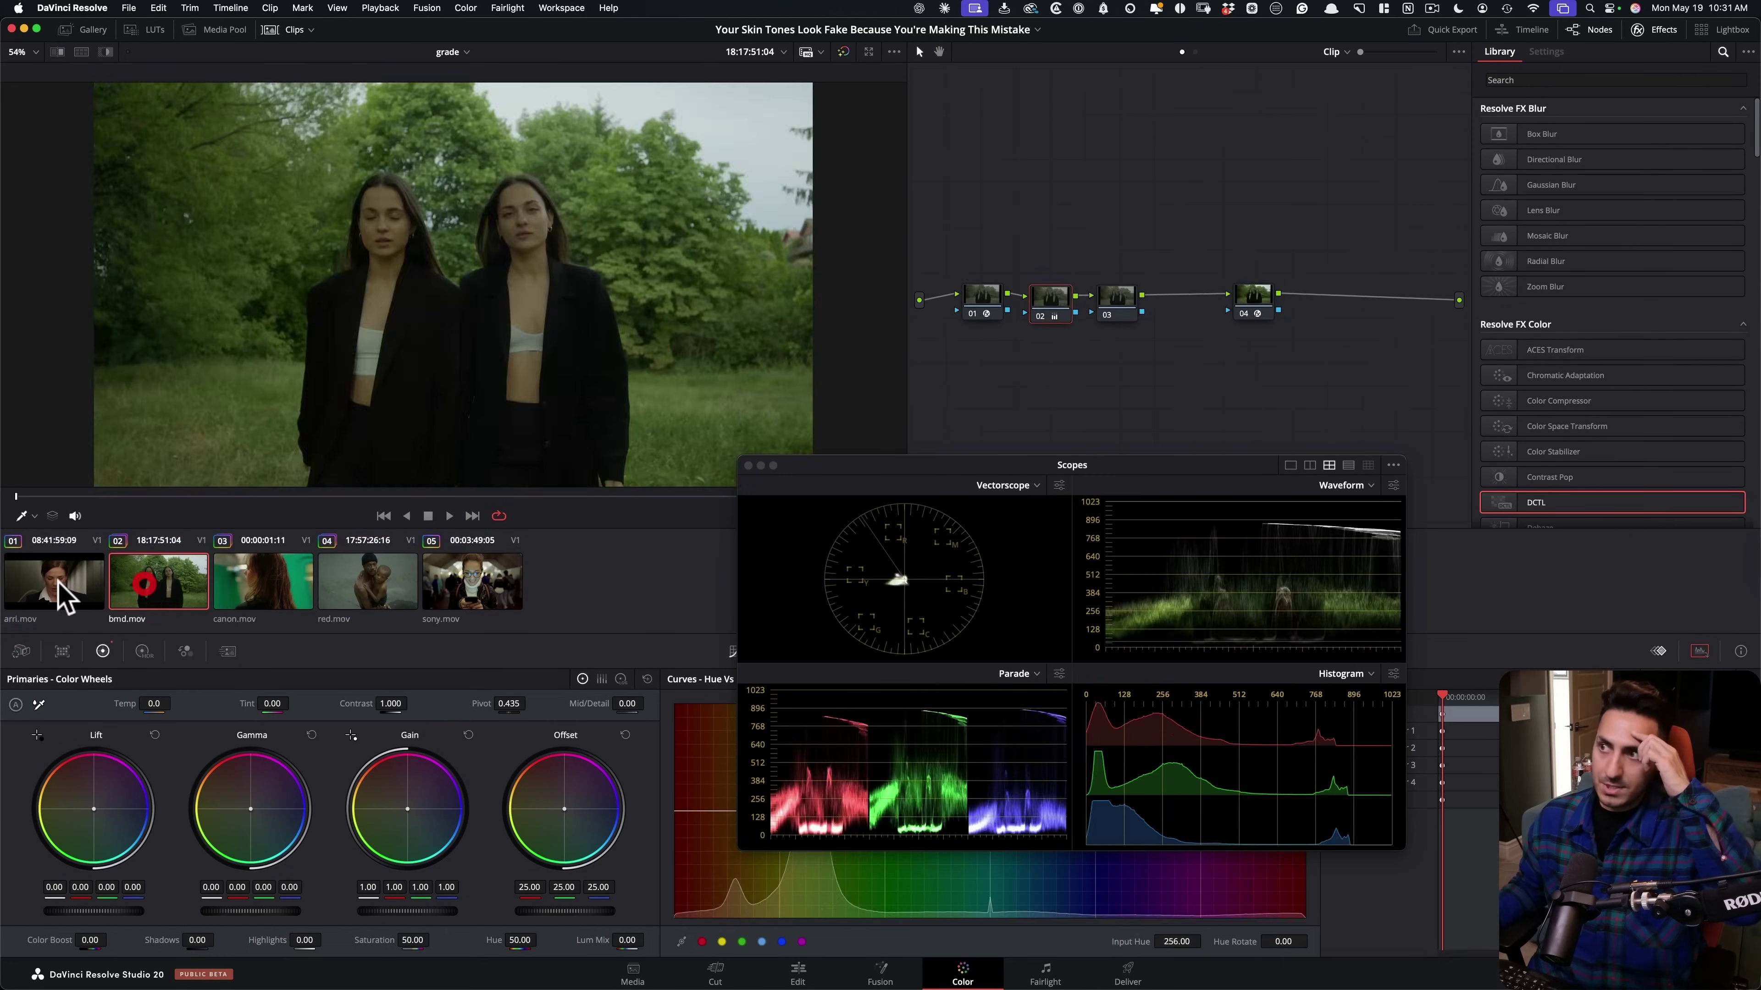
{"action": "left_click", "coordinate": [50, 586]}
Return to the sony clip, play it and move the playhead to 00:03:51:07.
{"action": "left_click", "coordinate": [441, 597]}
{"action": "key", "text": "space"}
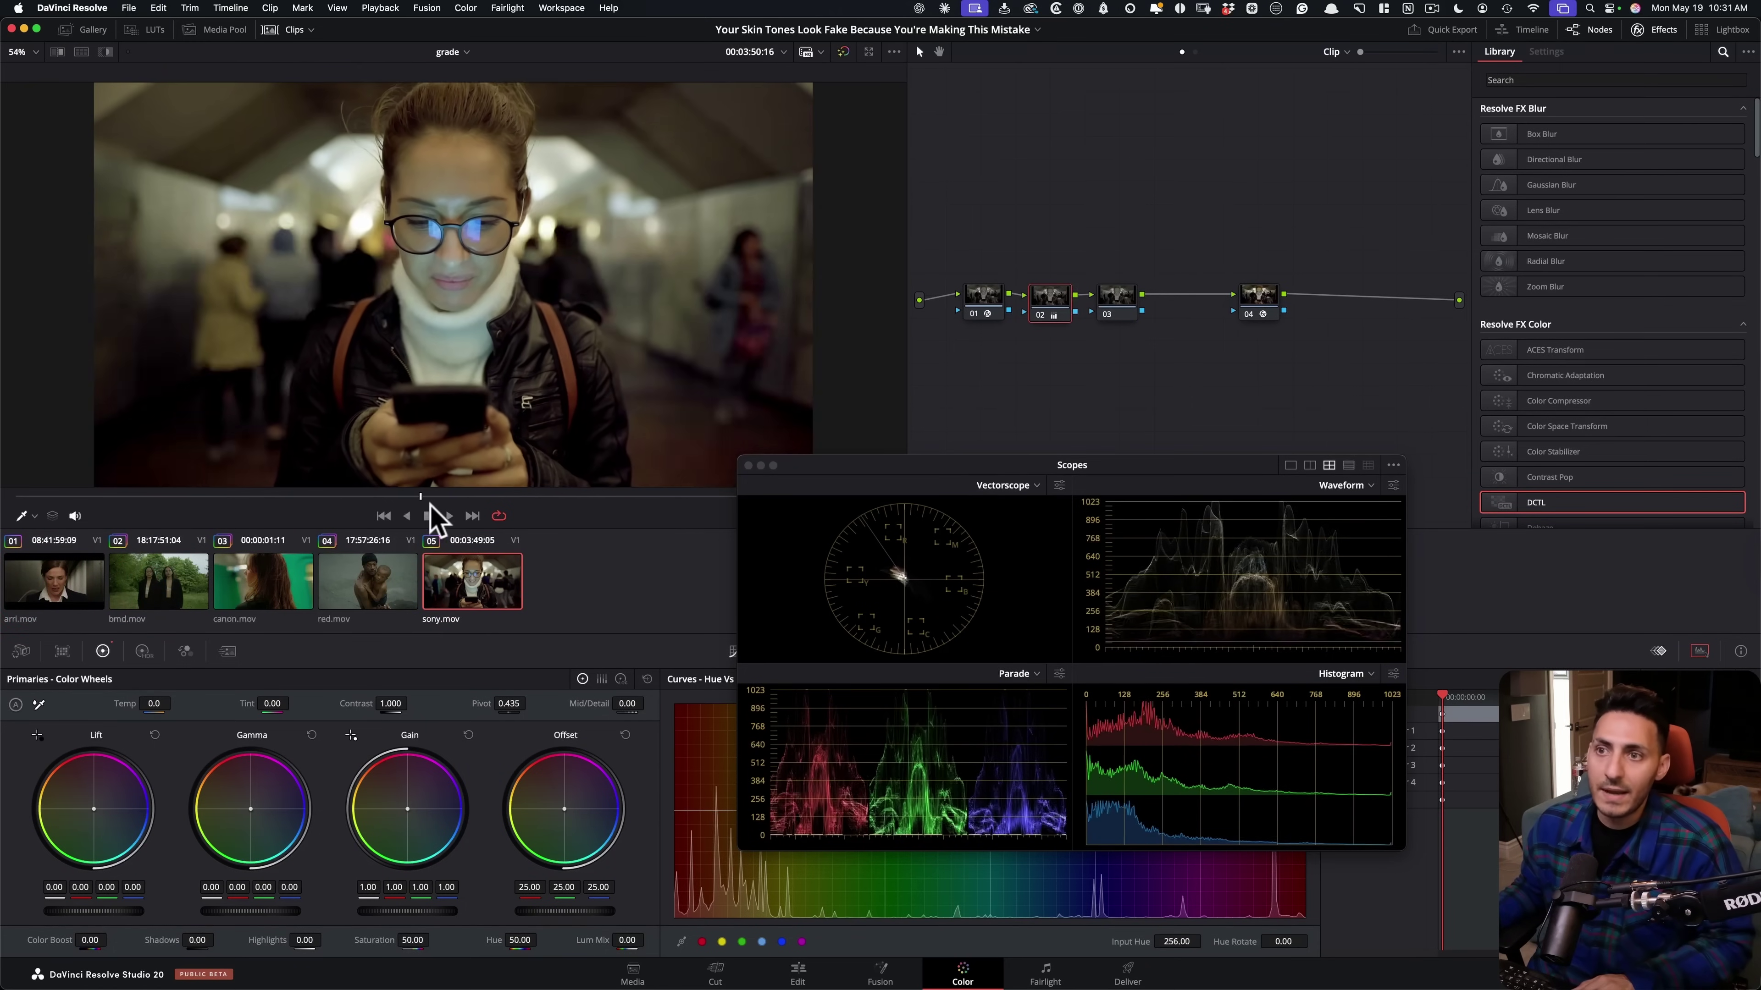
{"action": "left_click", "coordinate": [499, 515]}
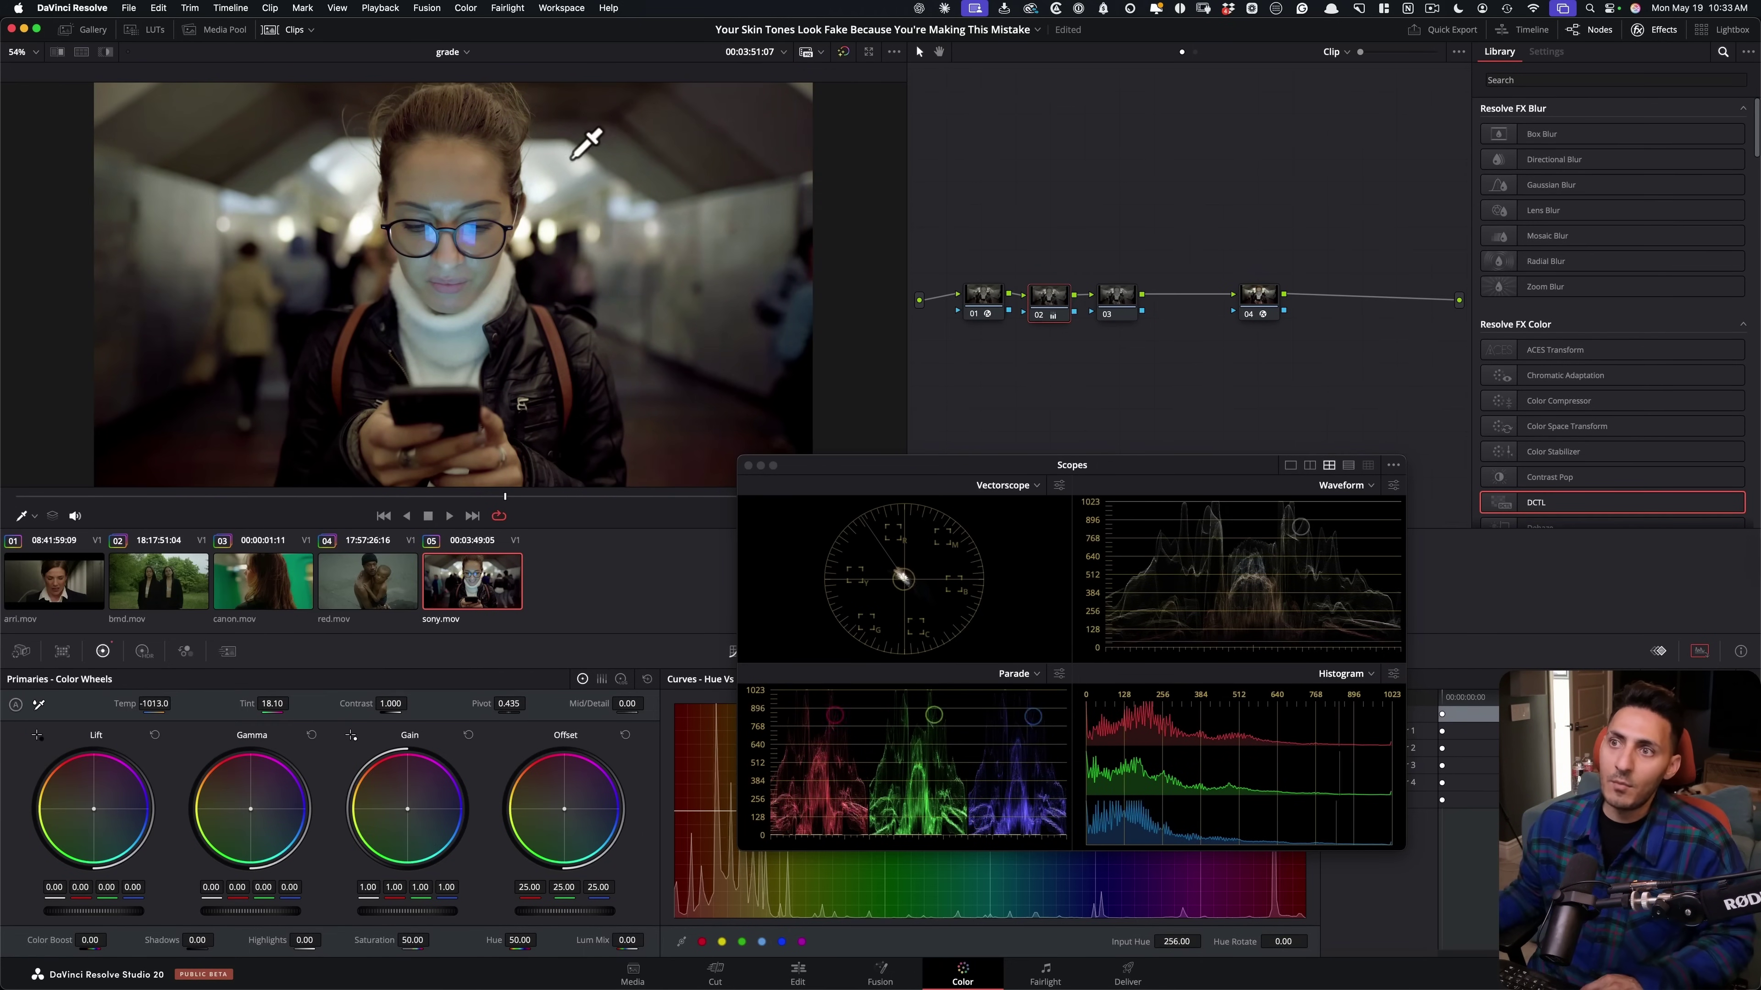
Examine the highlights and walls in the sony clip's background up close to judge the balance from node 02.
{"action": "scroll", "coordinate": [570, 154], "scroll_direction": "up", "scroll_amount": 5}
{"action": "left_click_drag", "start_coordinate": [537, 243], "coordinate": [390, 402]}
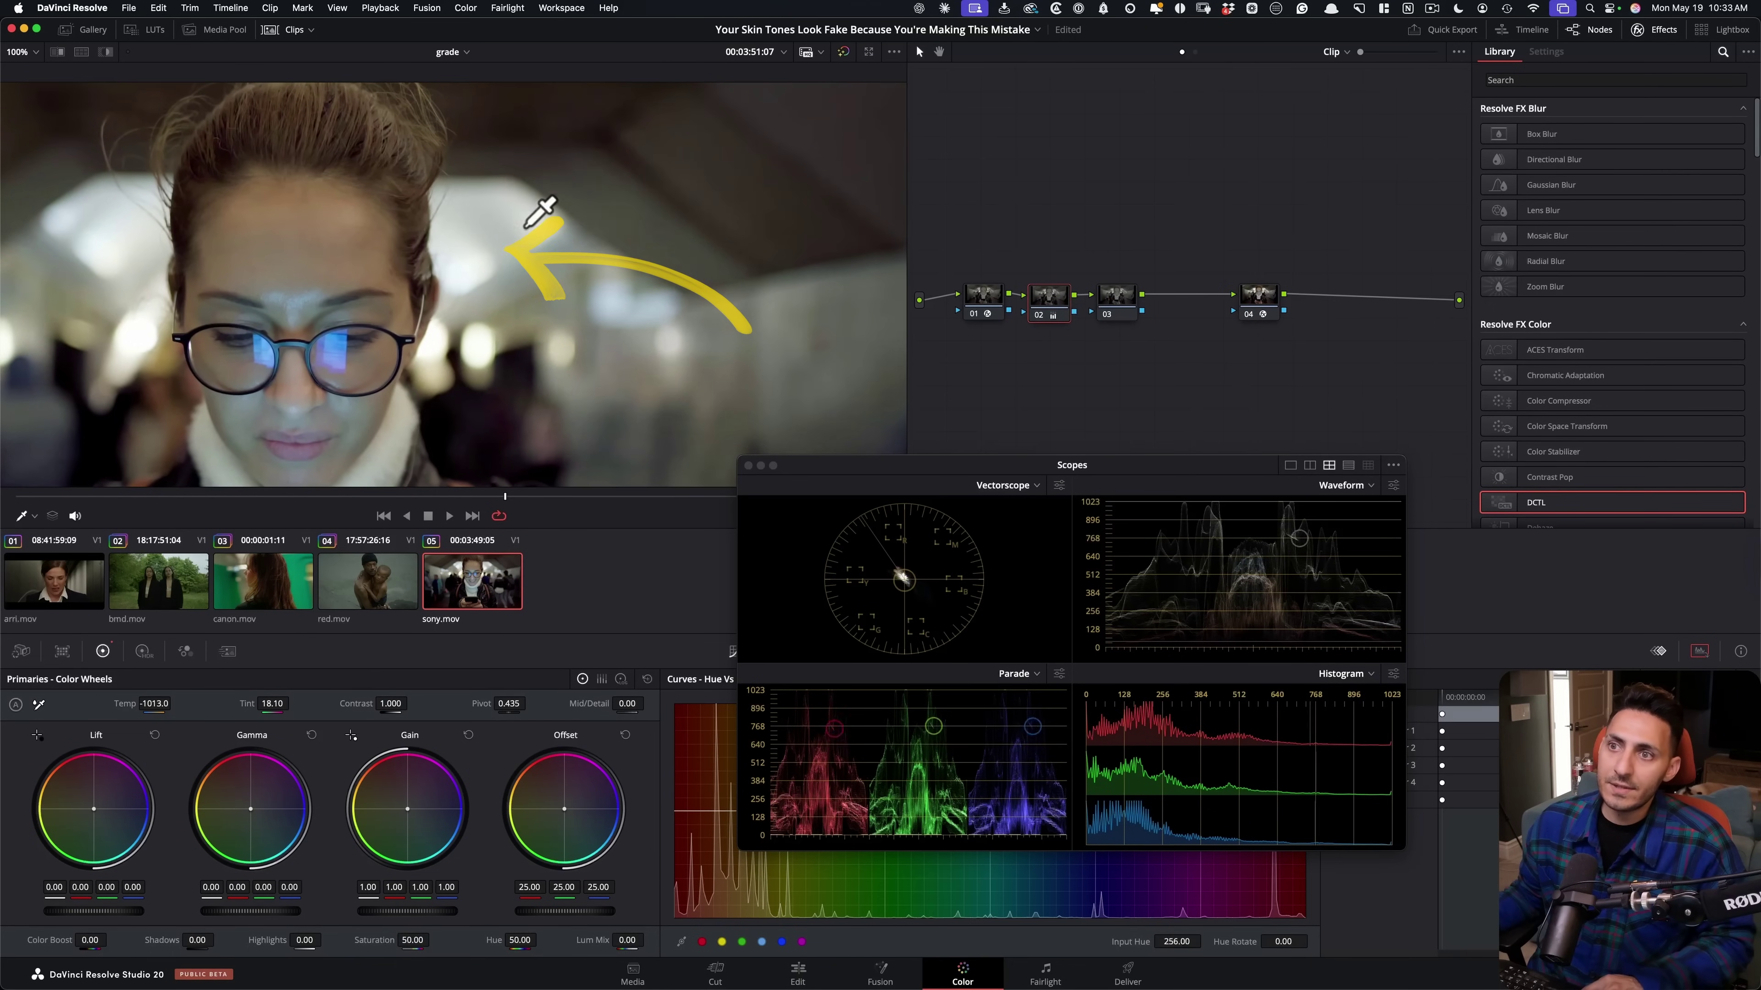
{"action": "left_click_drag", "start_coordinate": [658, 332], "coordinate": [548, 264]}
{"action": "key", "text": "super+d"}
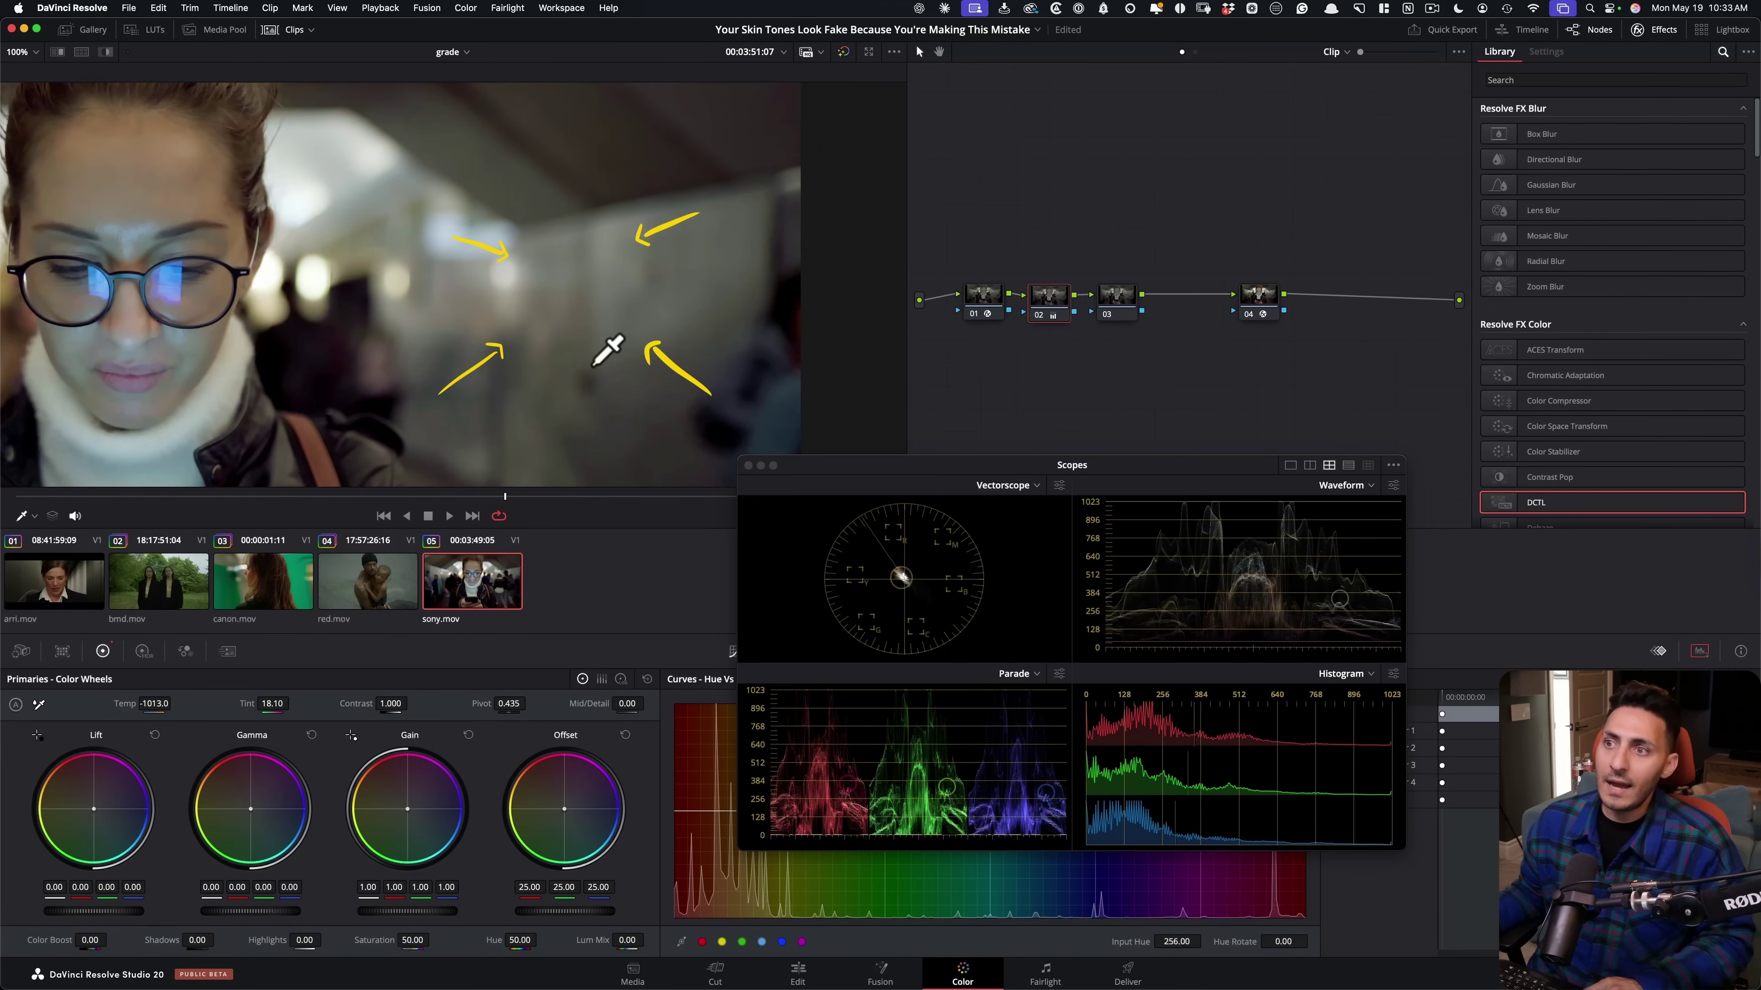
{"action": "left_click_drag", "start_coordinate": [471, 357], "coordinate": [1277, 339]}
{"action": "left_click_drag", "start_coordinate": [715, 338], "coordinate": [468, 358]}
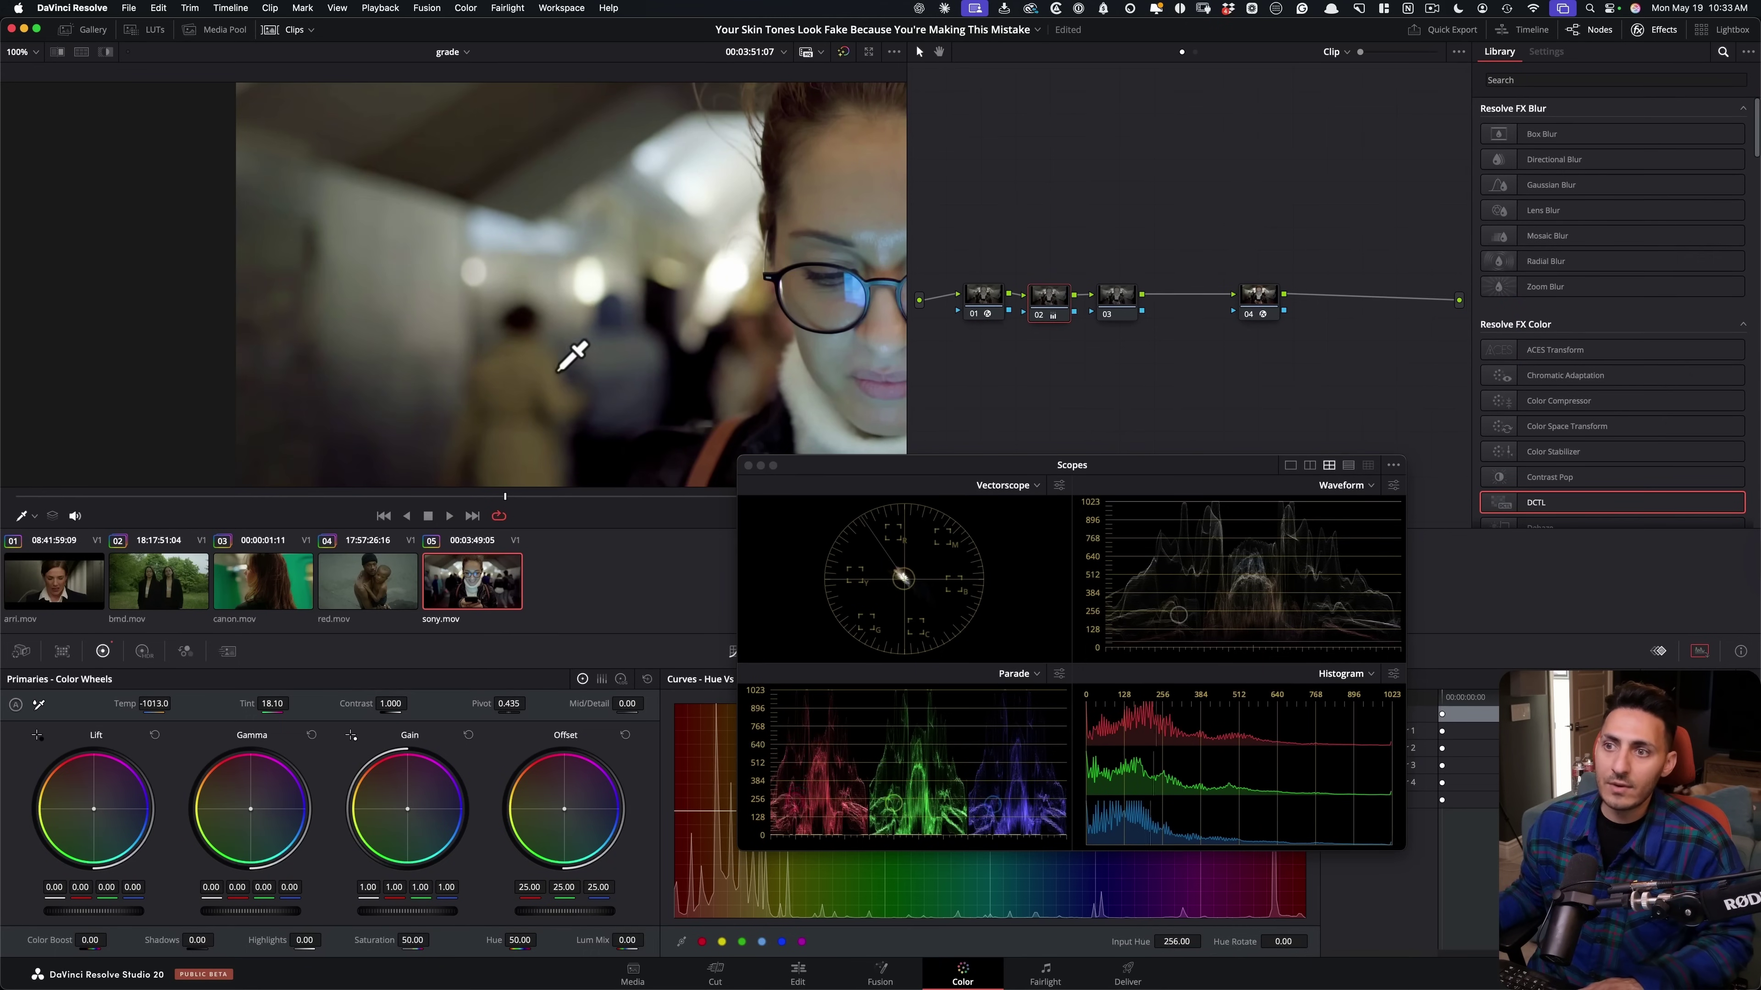
{"action": "key", "text": "shift+z"}
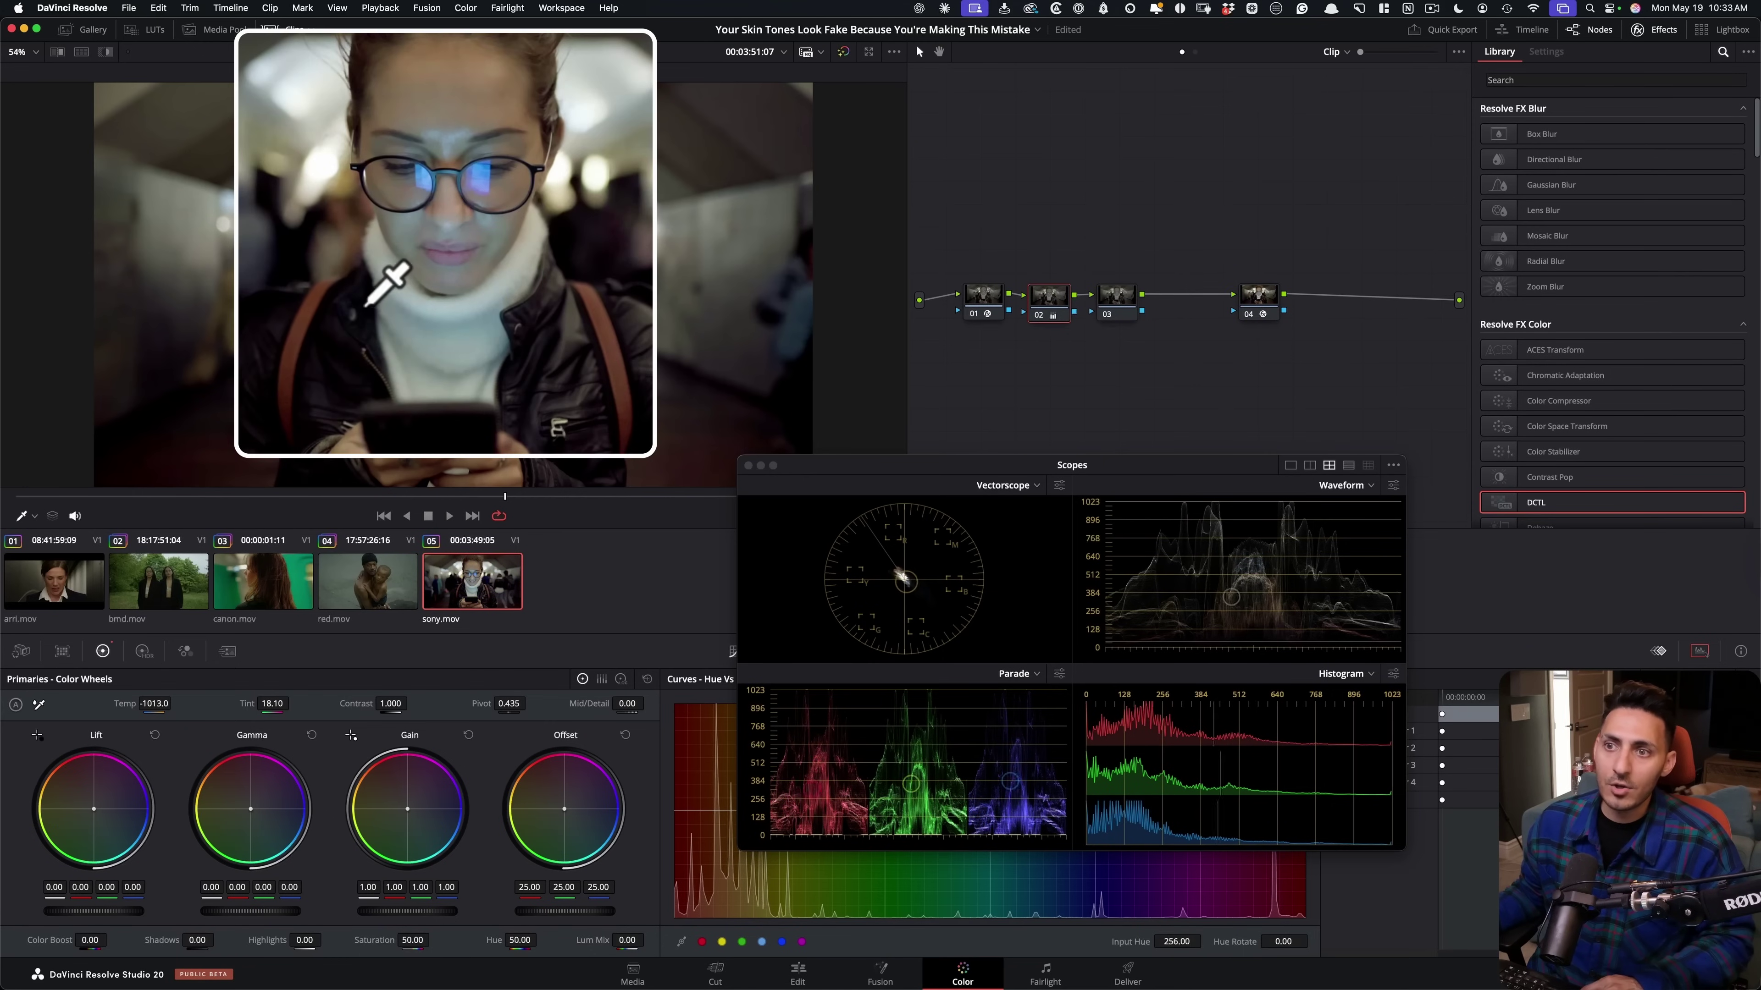
Compare the skin tone of the hands holding the phone with node 02 disabled and enabled.
{"action": "left_click_drag", "start_coordinate": [547, 447], "coordinate": [531, 204]}
{"action": "scroll", "coordinate": [528, 278], "scroll_direction": "up", "scroll_amount": 8}
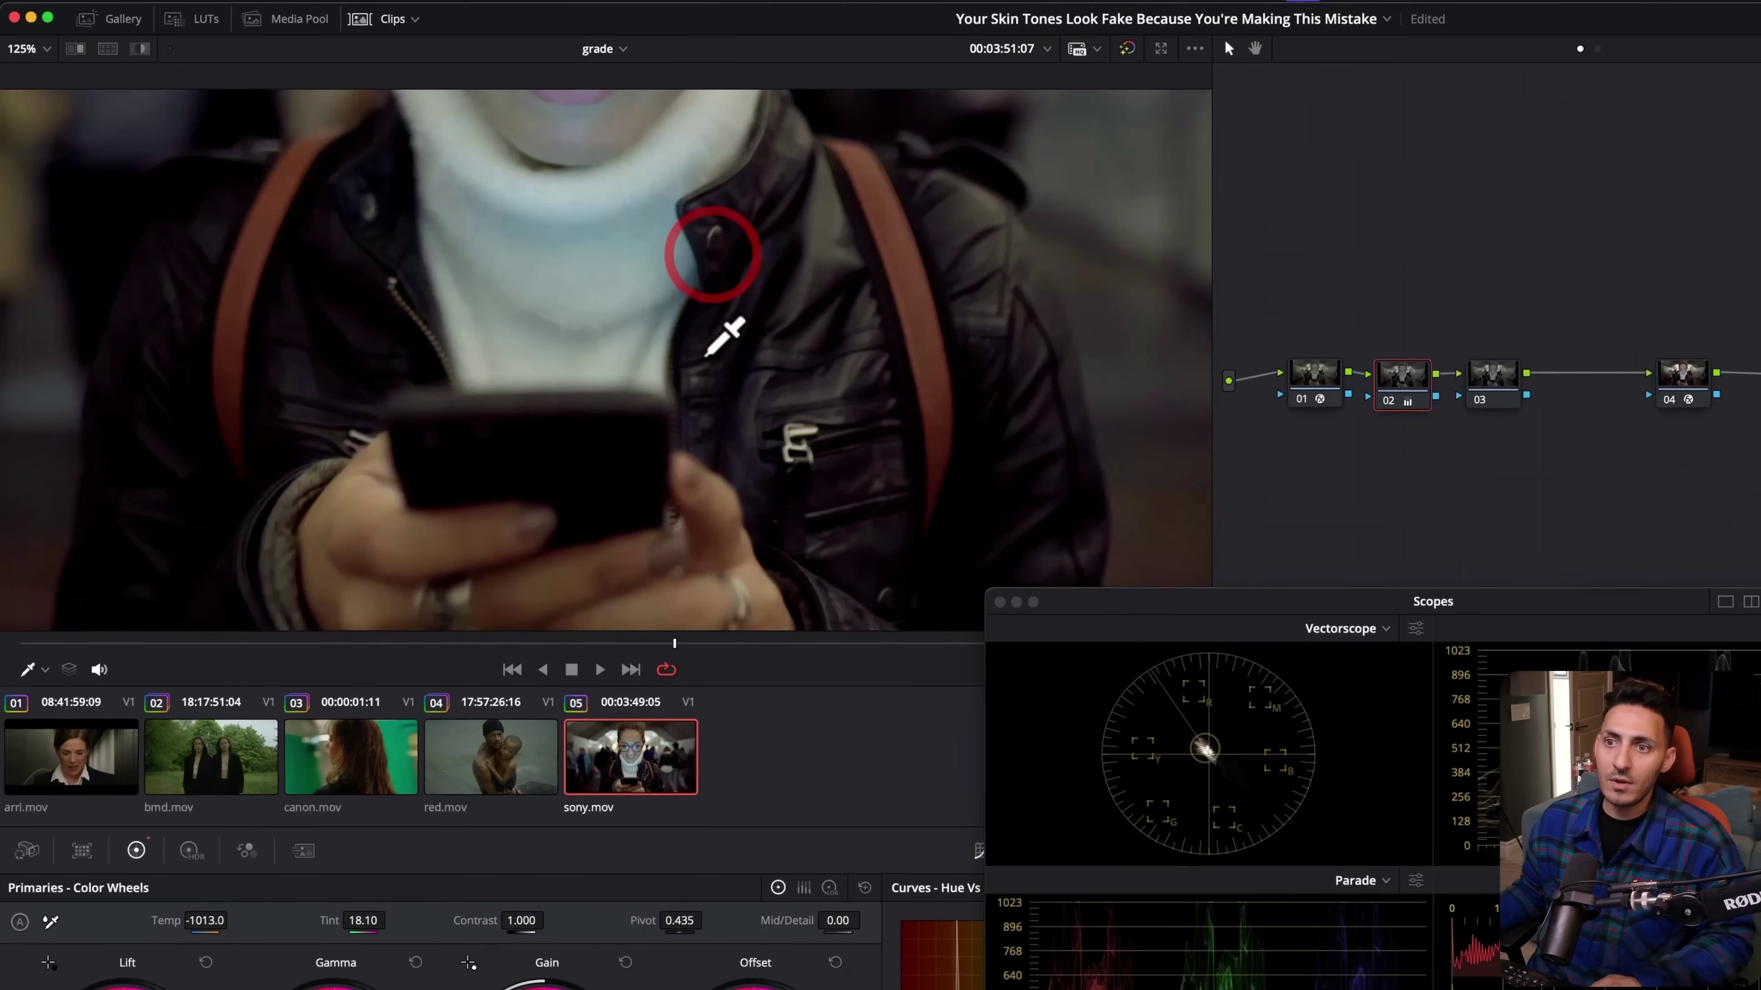
{"action": "left_click_drag", "start_coordinate": [525, 295], "coordinate": [491, 118]}
{"action": "left_click_drag", "start_coordinate": [593, 277], "coordinate": [676, 296]}
{"action": "key", "text": "super+d"}
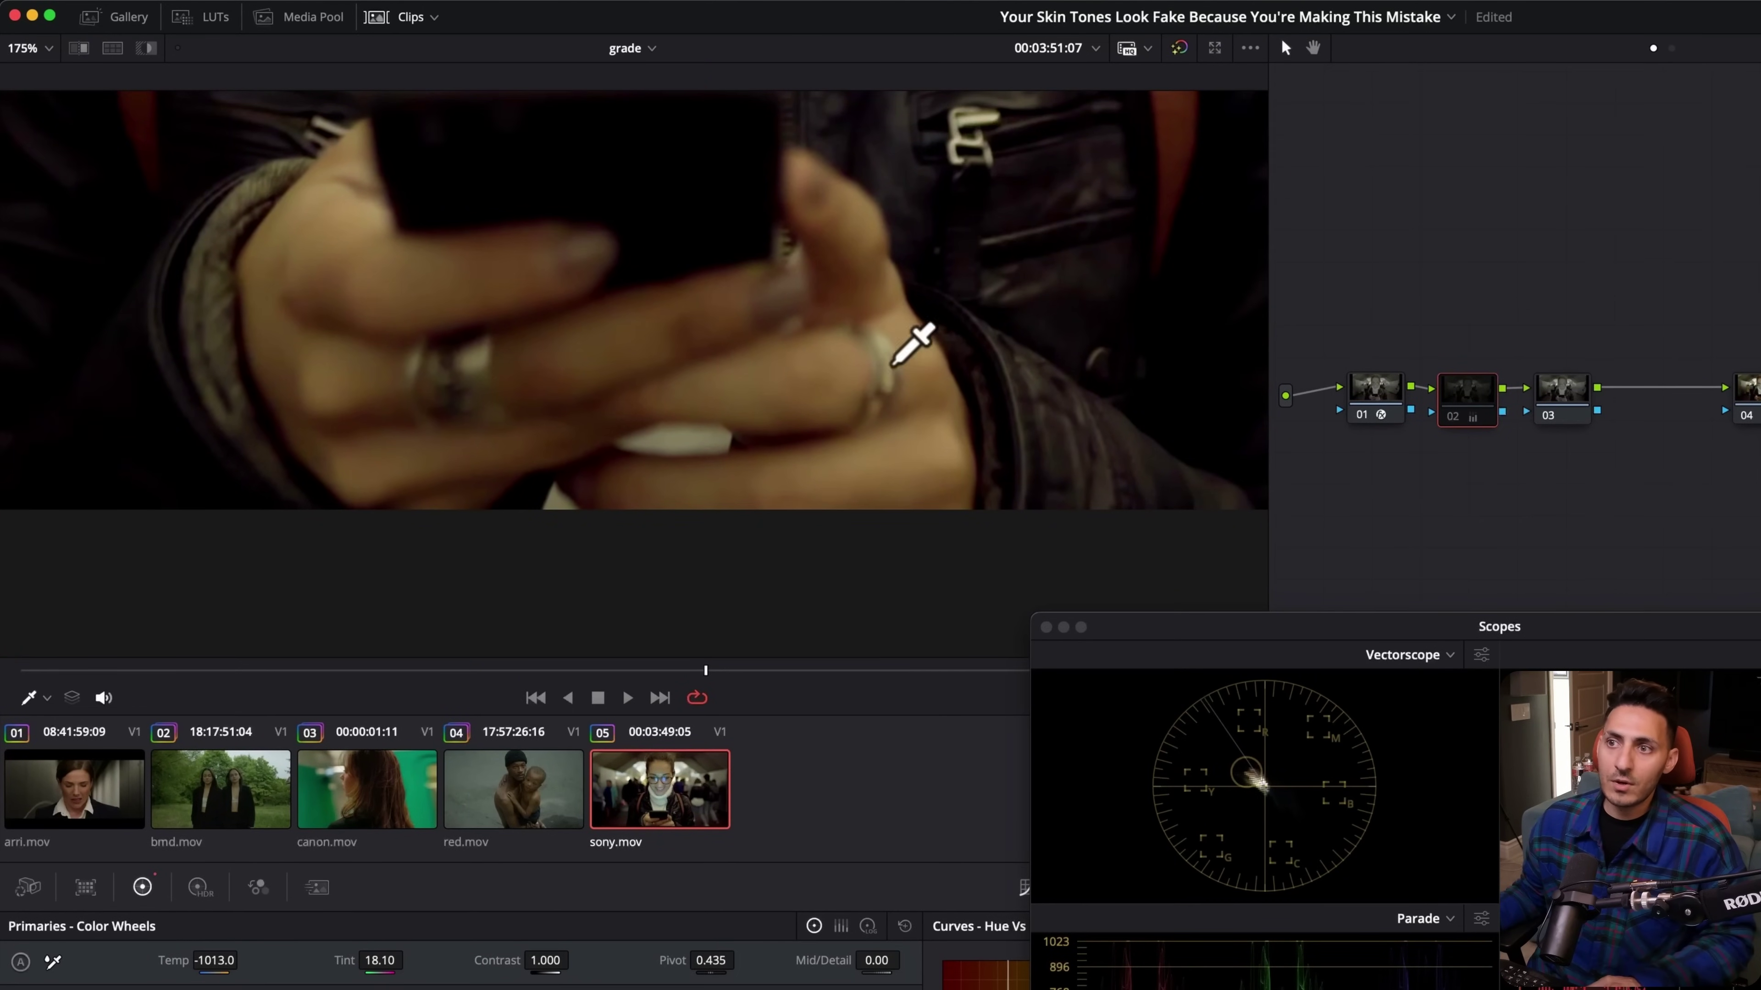
{"action": "key", "text": "super+d"}
Examine the white turtleneck and the woman's face up close on the sony clip with node 02 enabled.
{"action": "left_click_drag", "start_coordinate": [787, 444], "coordinate": [809, 600]}
{"action": "left_click_drag", "start_coordinate": [787, 243], "coordinate": [810, 606]}
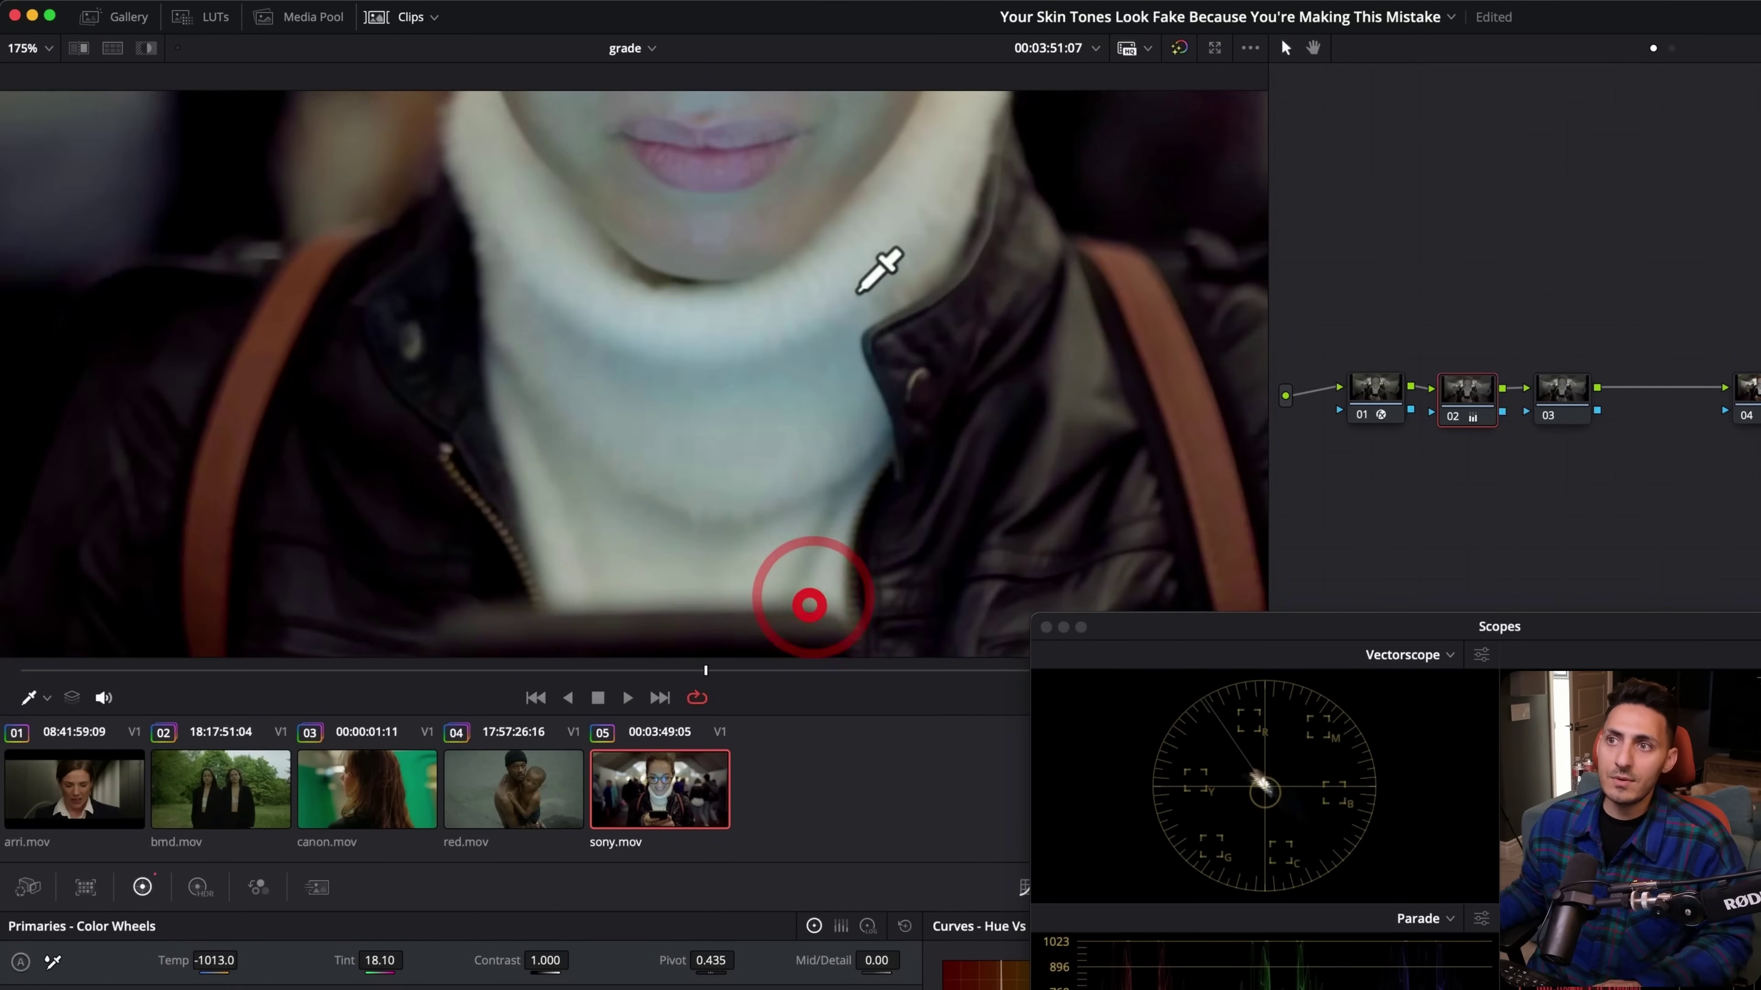
{"action": "left_click_drag", "start_coordinate": [849, 271], "coordinate": [764, 712]}
{"action": "left_click_drag", "start_coordinate": [763, 563], "coordinate": [770, 685]}
{"action": "left_click_drag", "start_coordinate": [646, 318], "coordinate": [672, 448]}
{"action": "left_click_drag", "start_coordinate": [669, 347], "coordinate": [676, 405]}
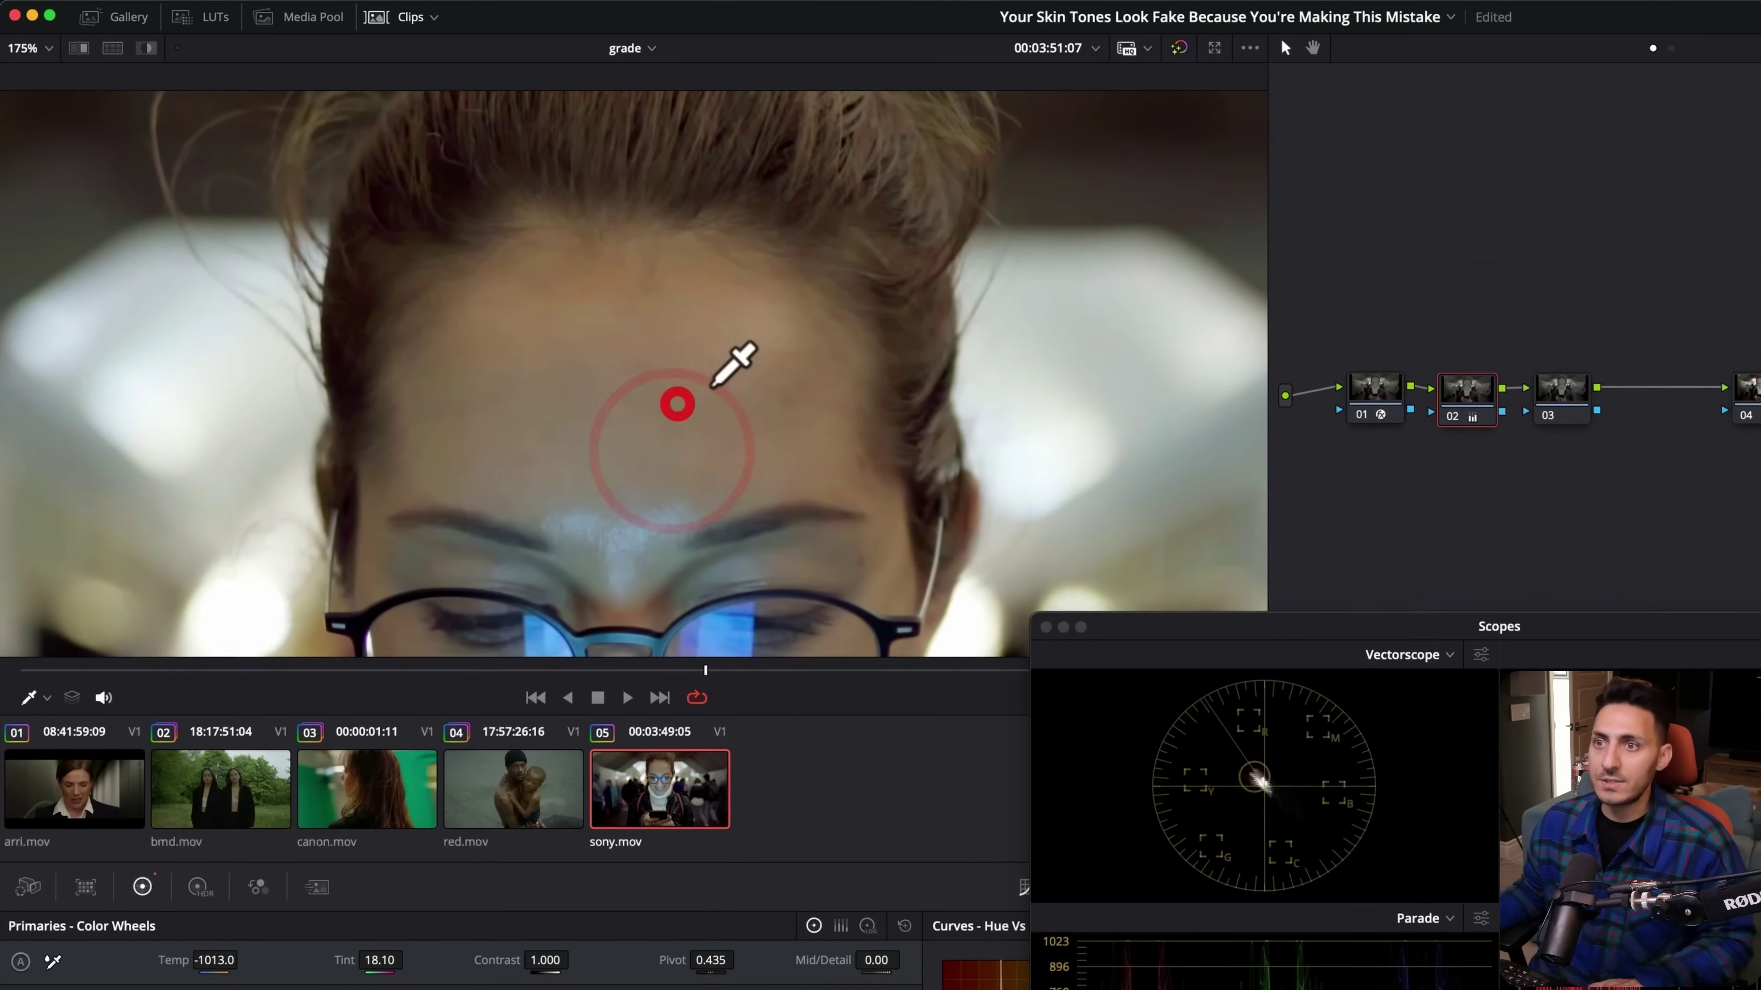
{"action": "key", "text": "shift+z"}
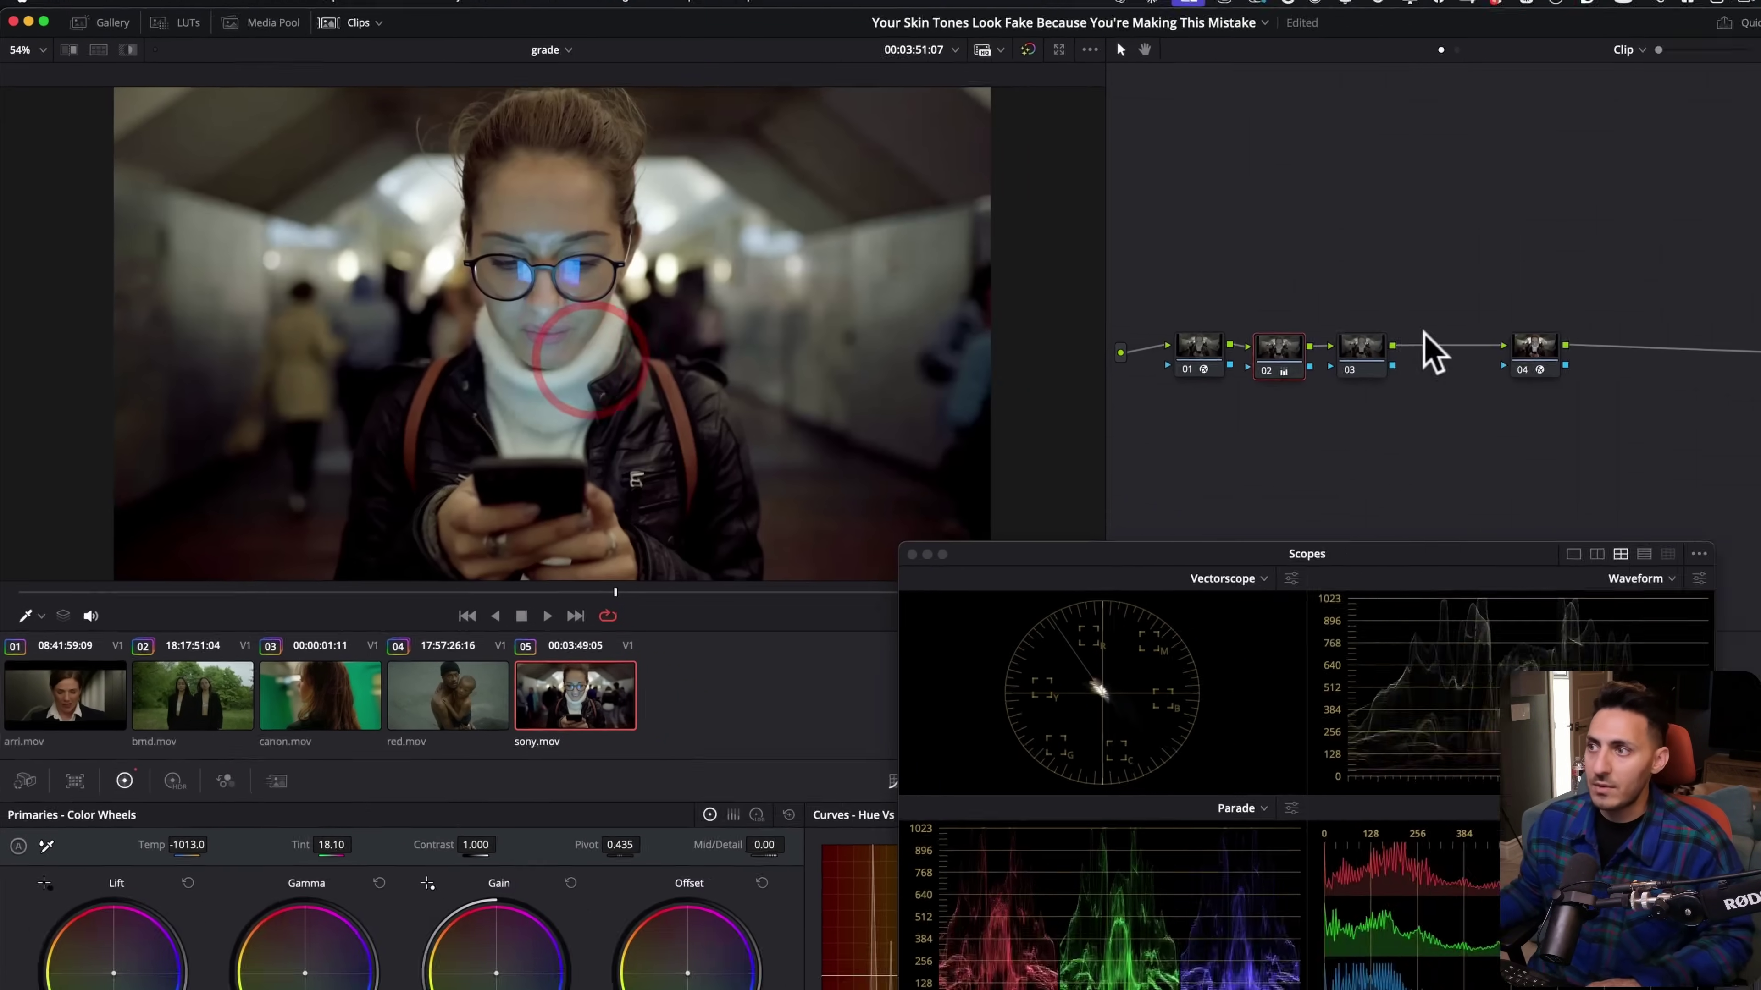
Uncover the Hue Vs Hue curve on the sony clip's node 03 and rotate the yellow hue by 8.85.
{"action": "left_click_drag", "start_coordinate": [963, 479], "coordinate": [1071, 229]}
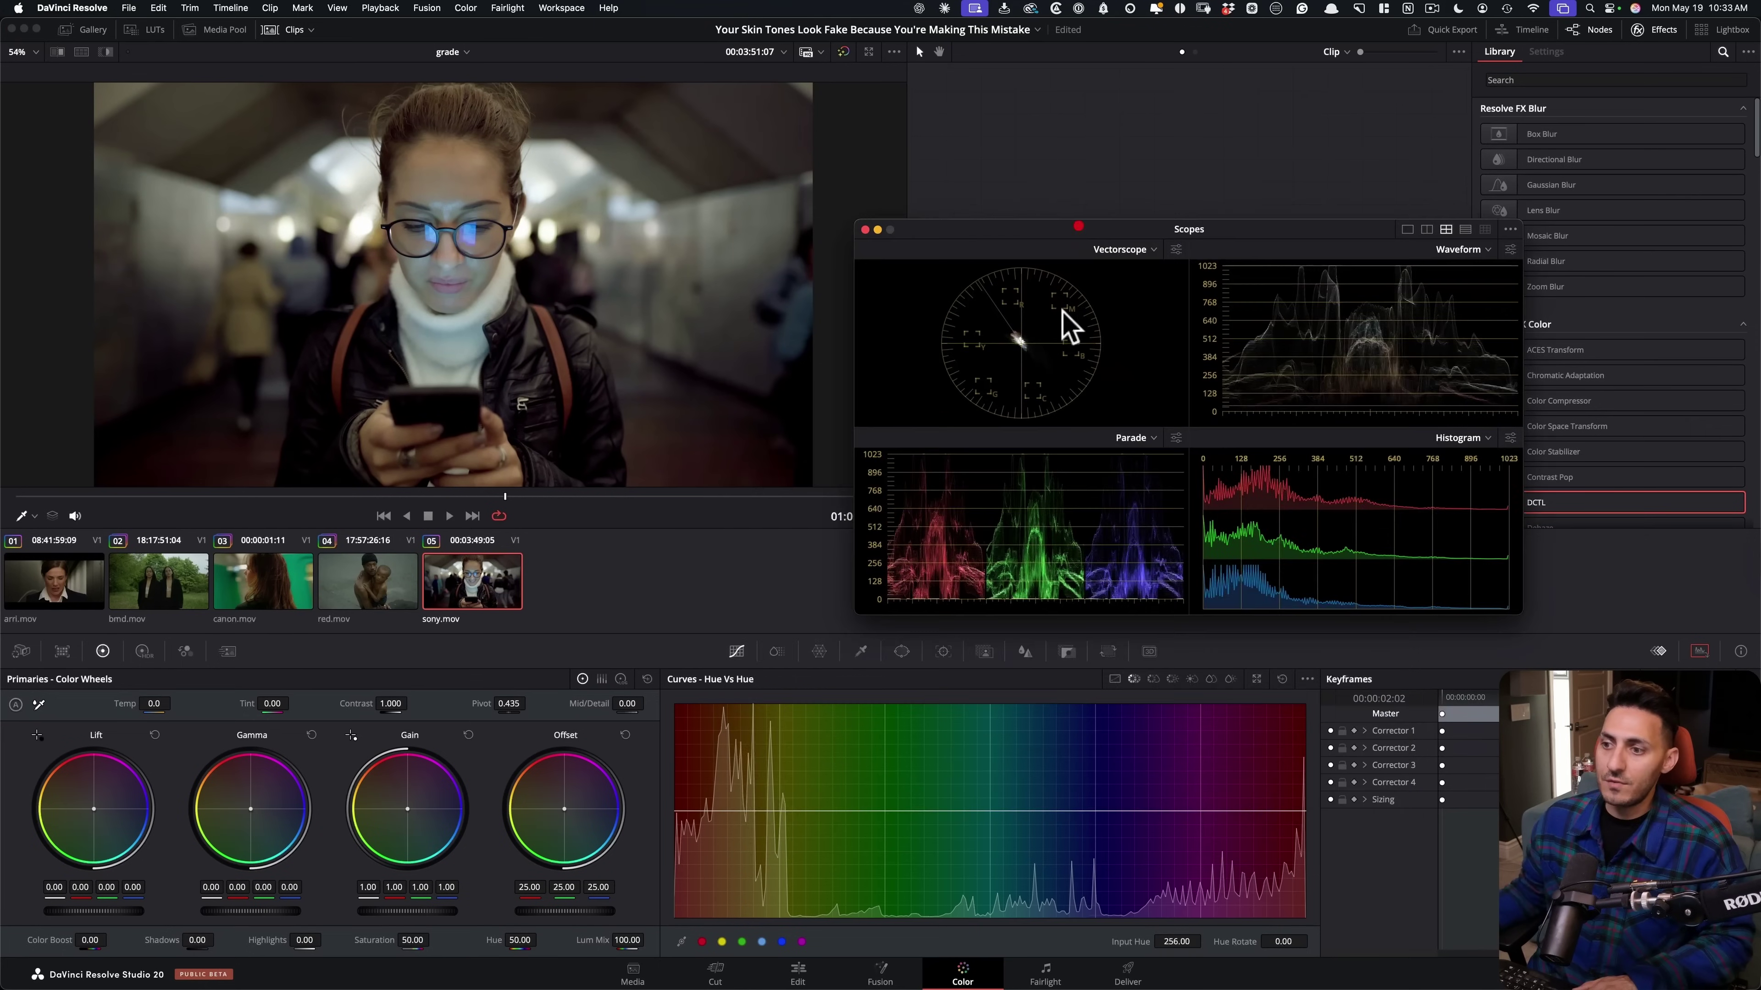
{"action": "left_click", "coordinate": [600, 923]}
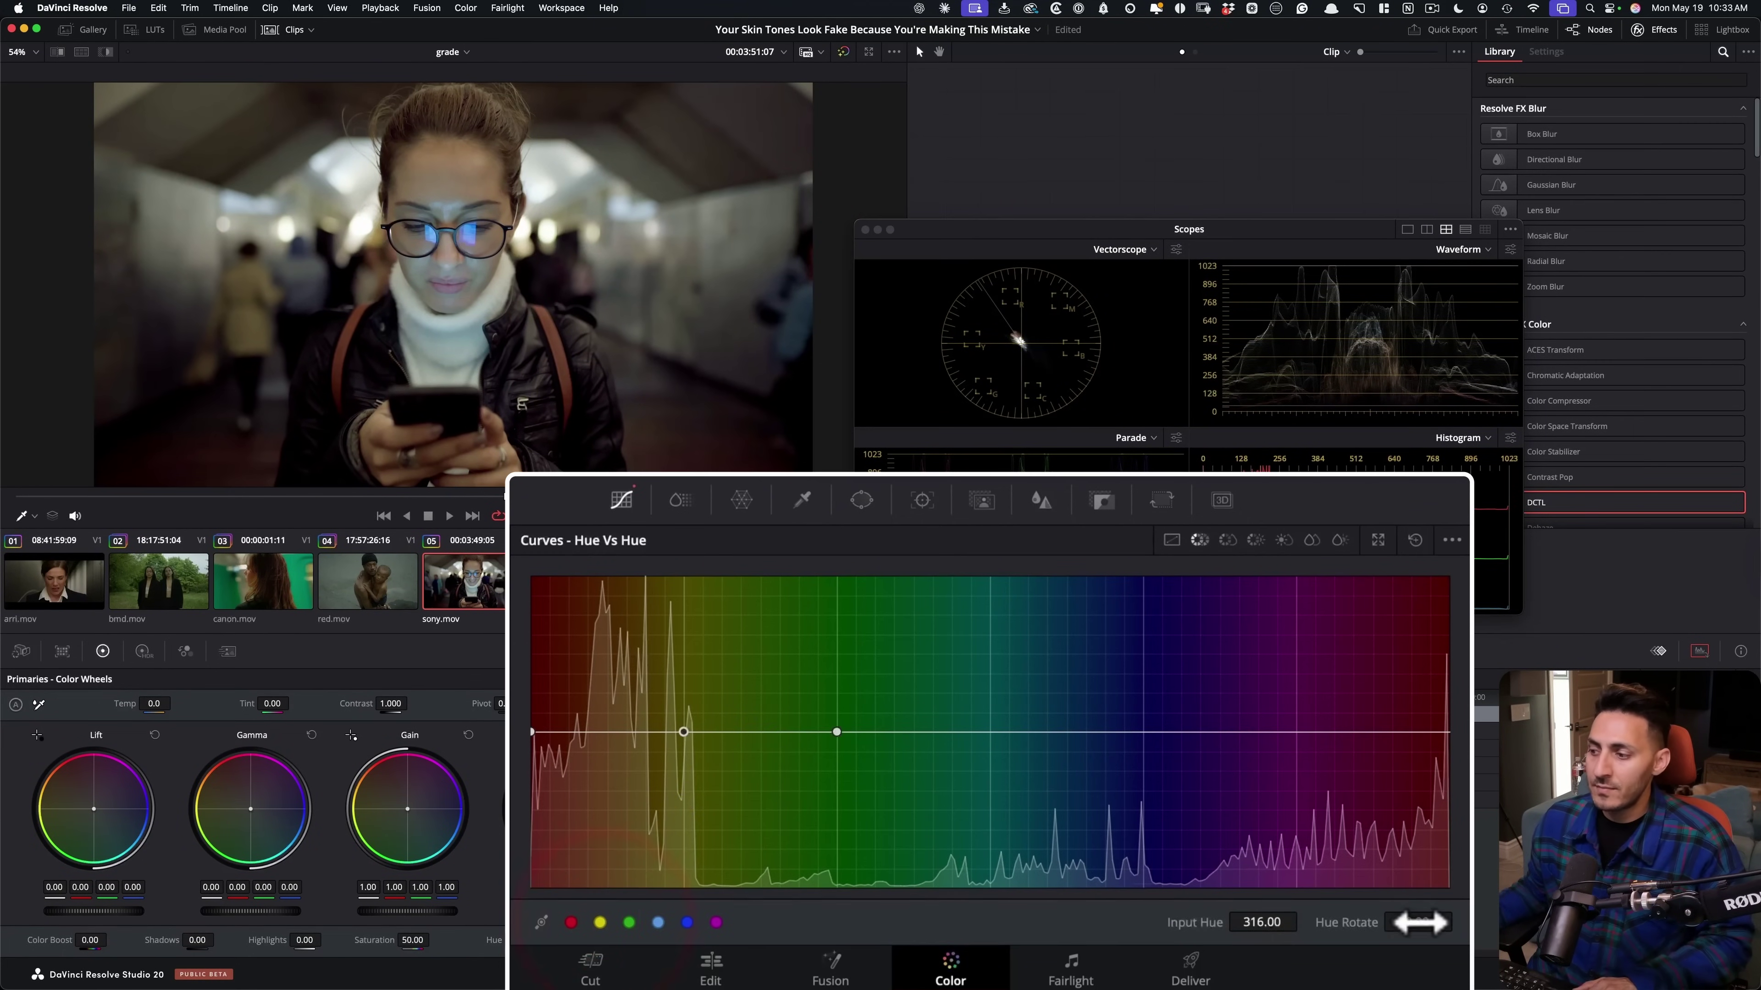
{"action": "left_click_drag", "start_coordinate": [1417, 922], "coordinate": [1455, 923]}
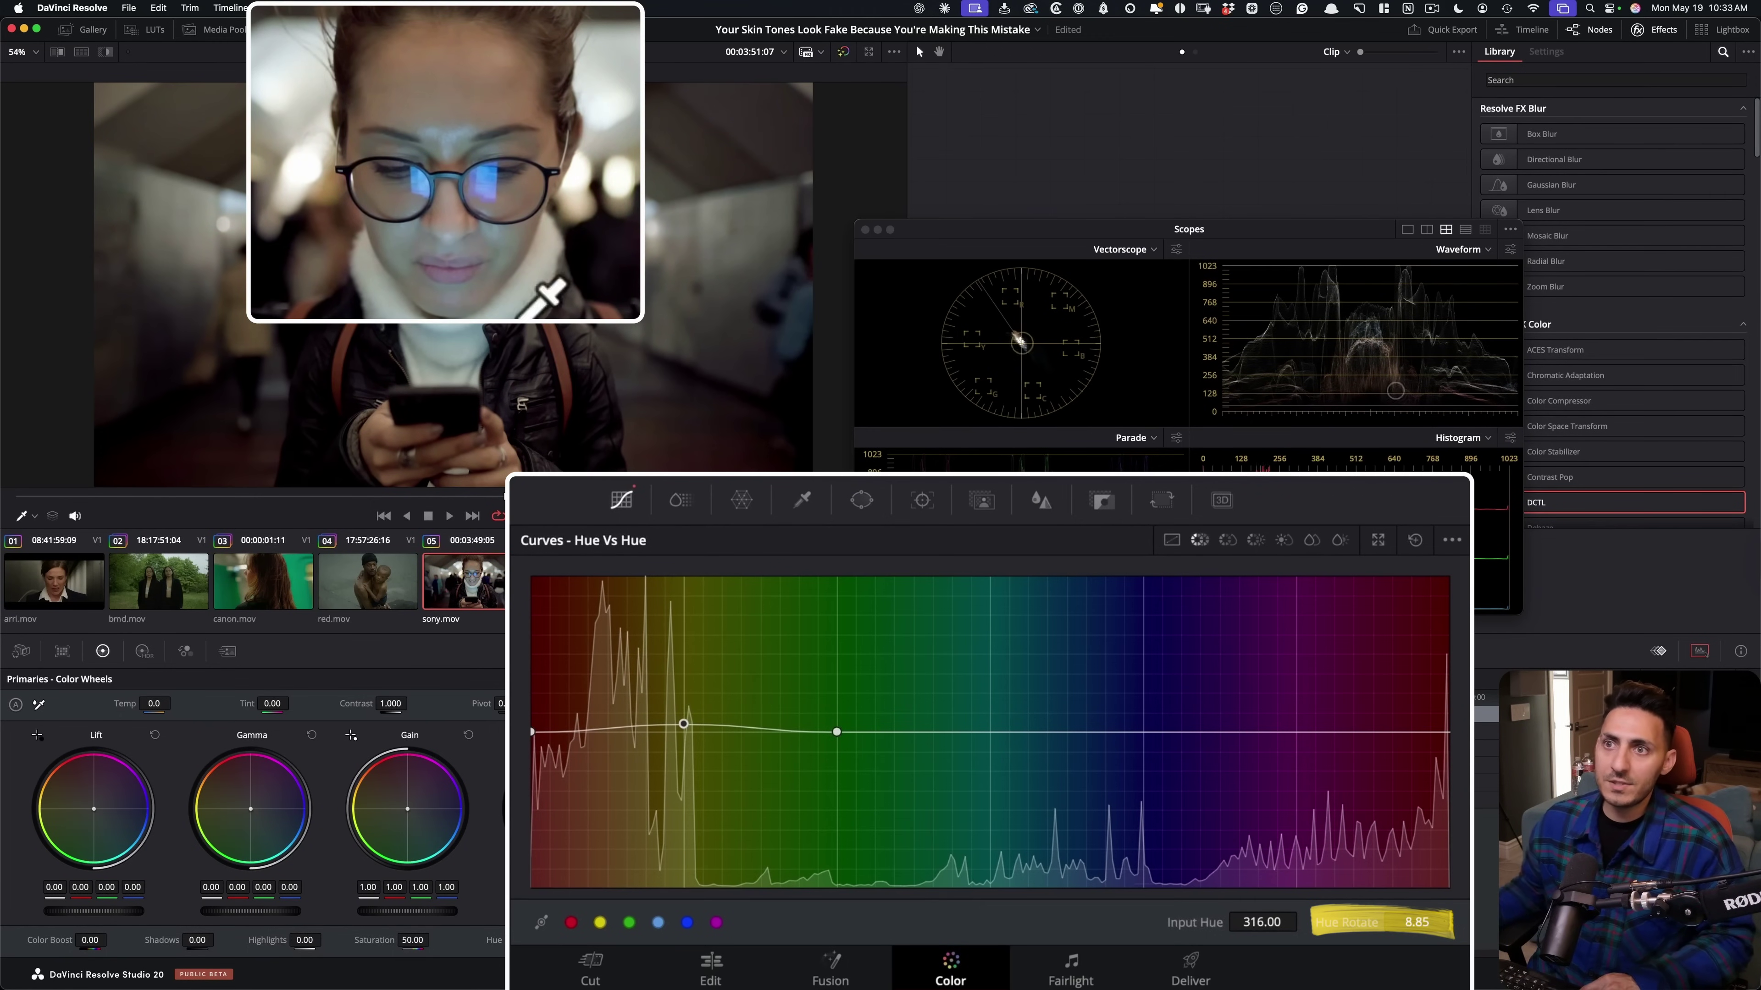
Examine the sony clip's face and hands up close to check the yellow hue rotation on the skin.
{"action": "left_click_drag", "start_coordinate": [519, 358], "coordinate": [502, 445]}
{"action": "scroll", "coordinate": [530, 431], "scroll_direction": "up", "scroll_amount": 10}
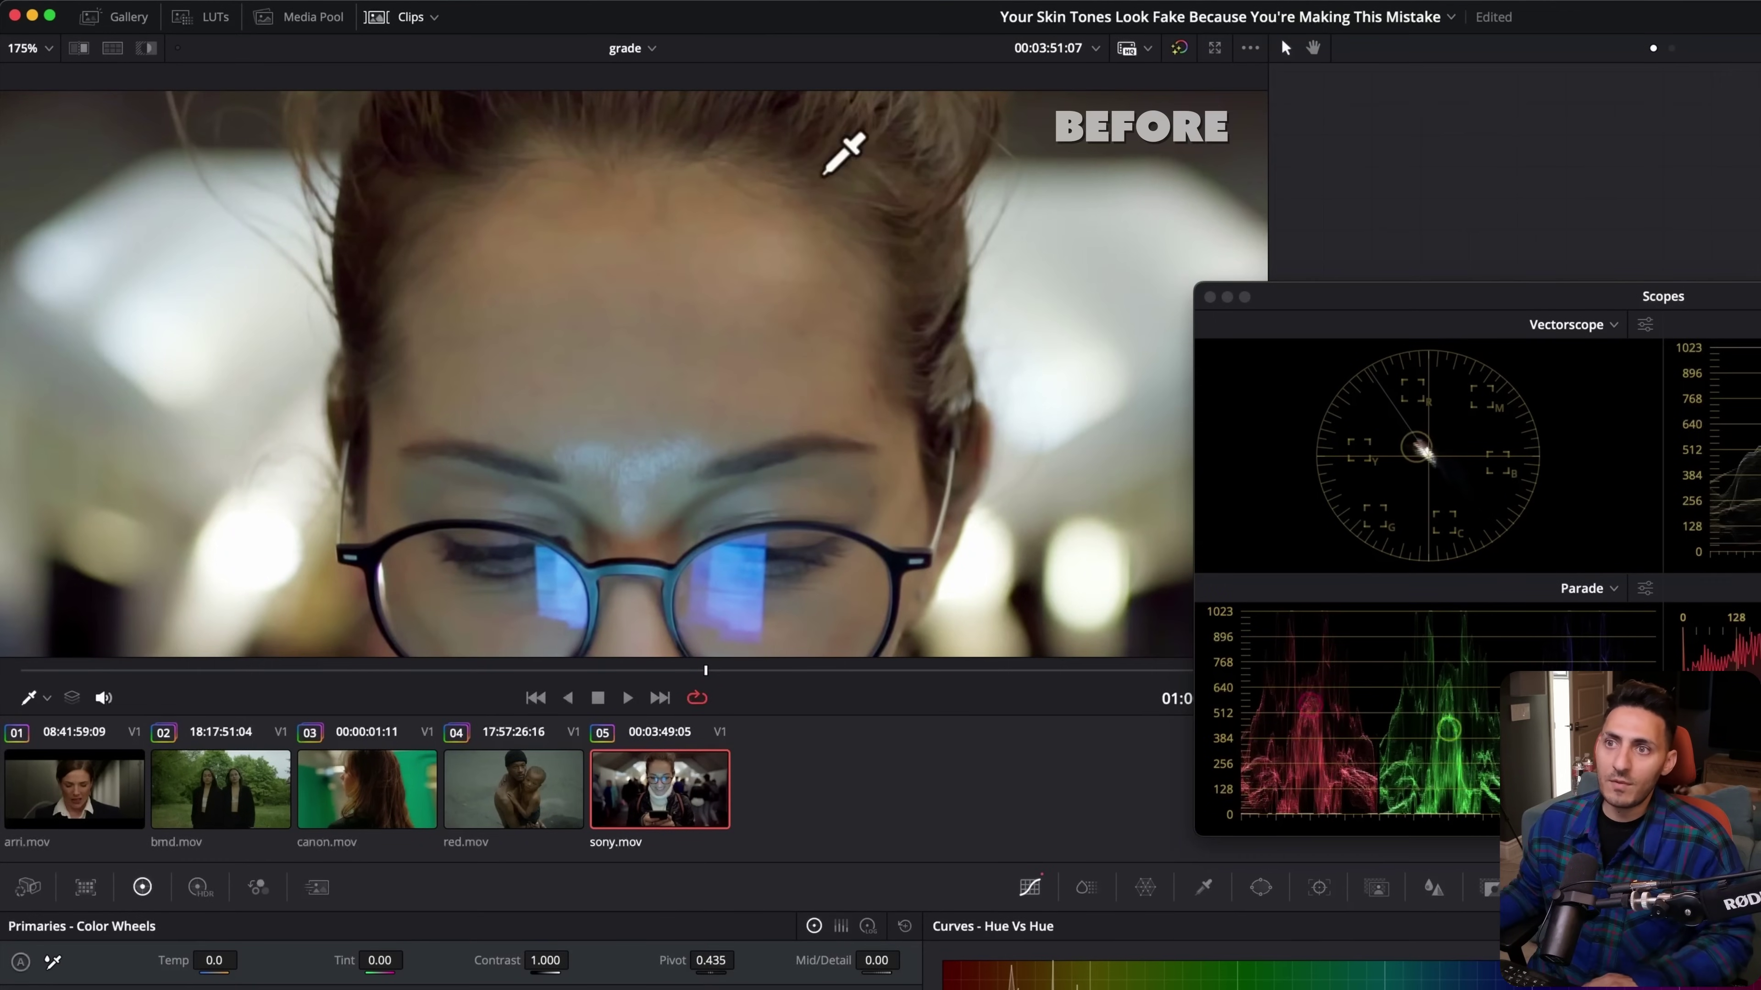
{"action": "left_click_drag", "start_coordinate": [809, 471], "coordinate": [798, 30]}
{"action": "left_click_drag", "start_coordinate": [895, 479], "coordinate": [889, 132]}
{"action": "left_click_drag", "start_coordinate": [925, 346], "coordinate": [917, 162]}
{"action": "scroll", "coordinate": [925, 305], "scroll_direction": "up", "scroll_amount": 1}
{"action": "left_click", "coordinate": [884, 504]}
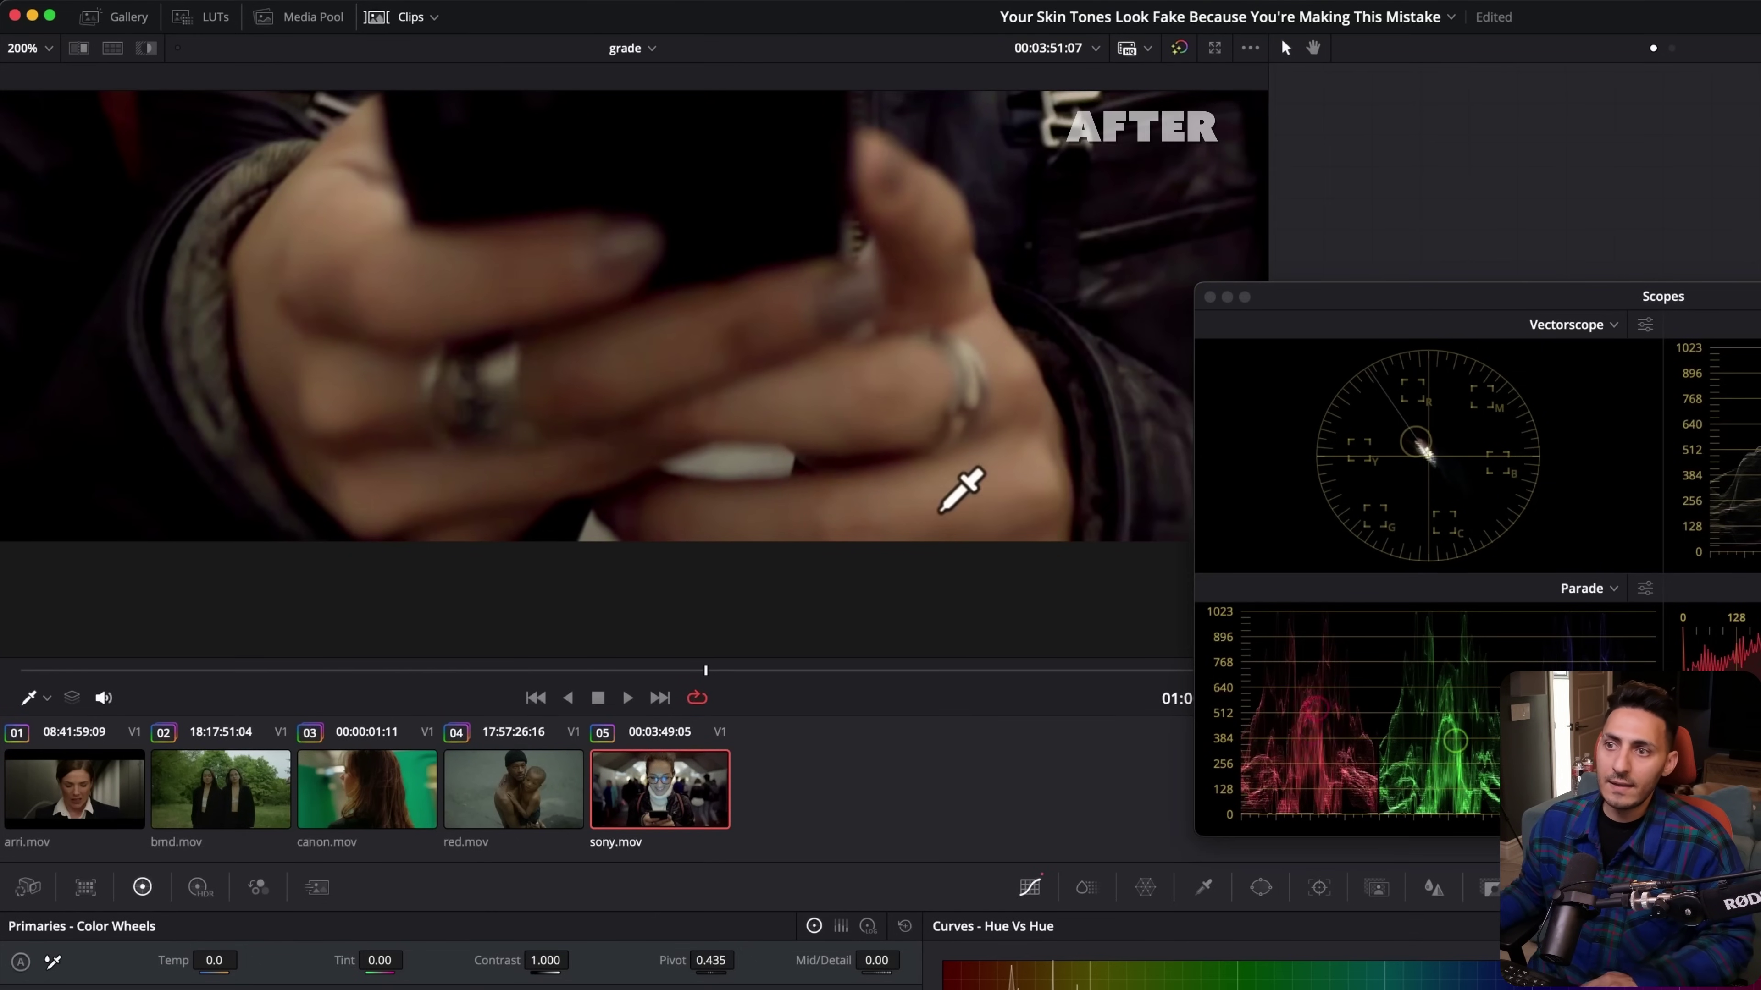
{"action": "key", "text": "shift+z"}
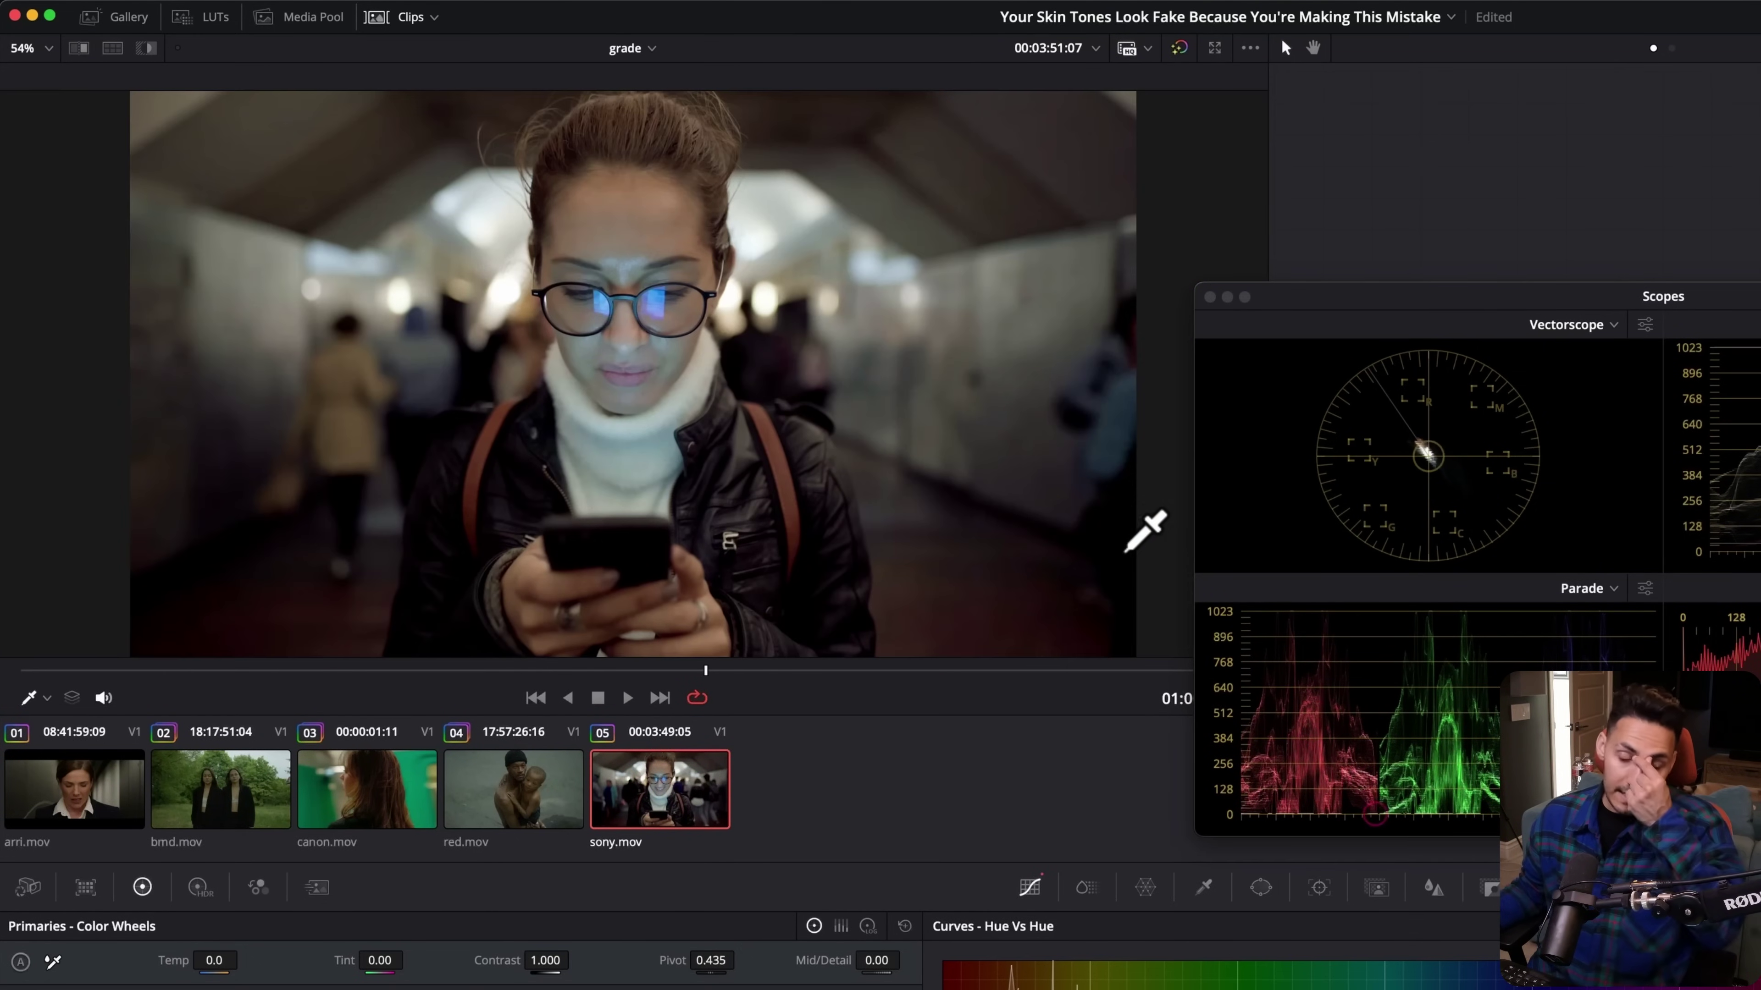
Uncover the node graph, select nodes 02 and 03 together and toggle them off and on to compare the sony clip's grade.
{"action": "left_click_drag", "start_coordinate": [1324, 291], "coordinate": [884, 738]}
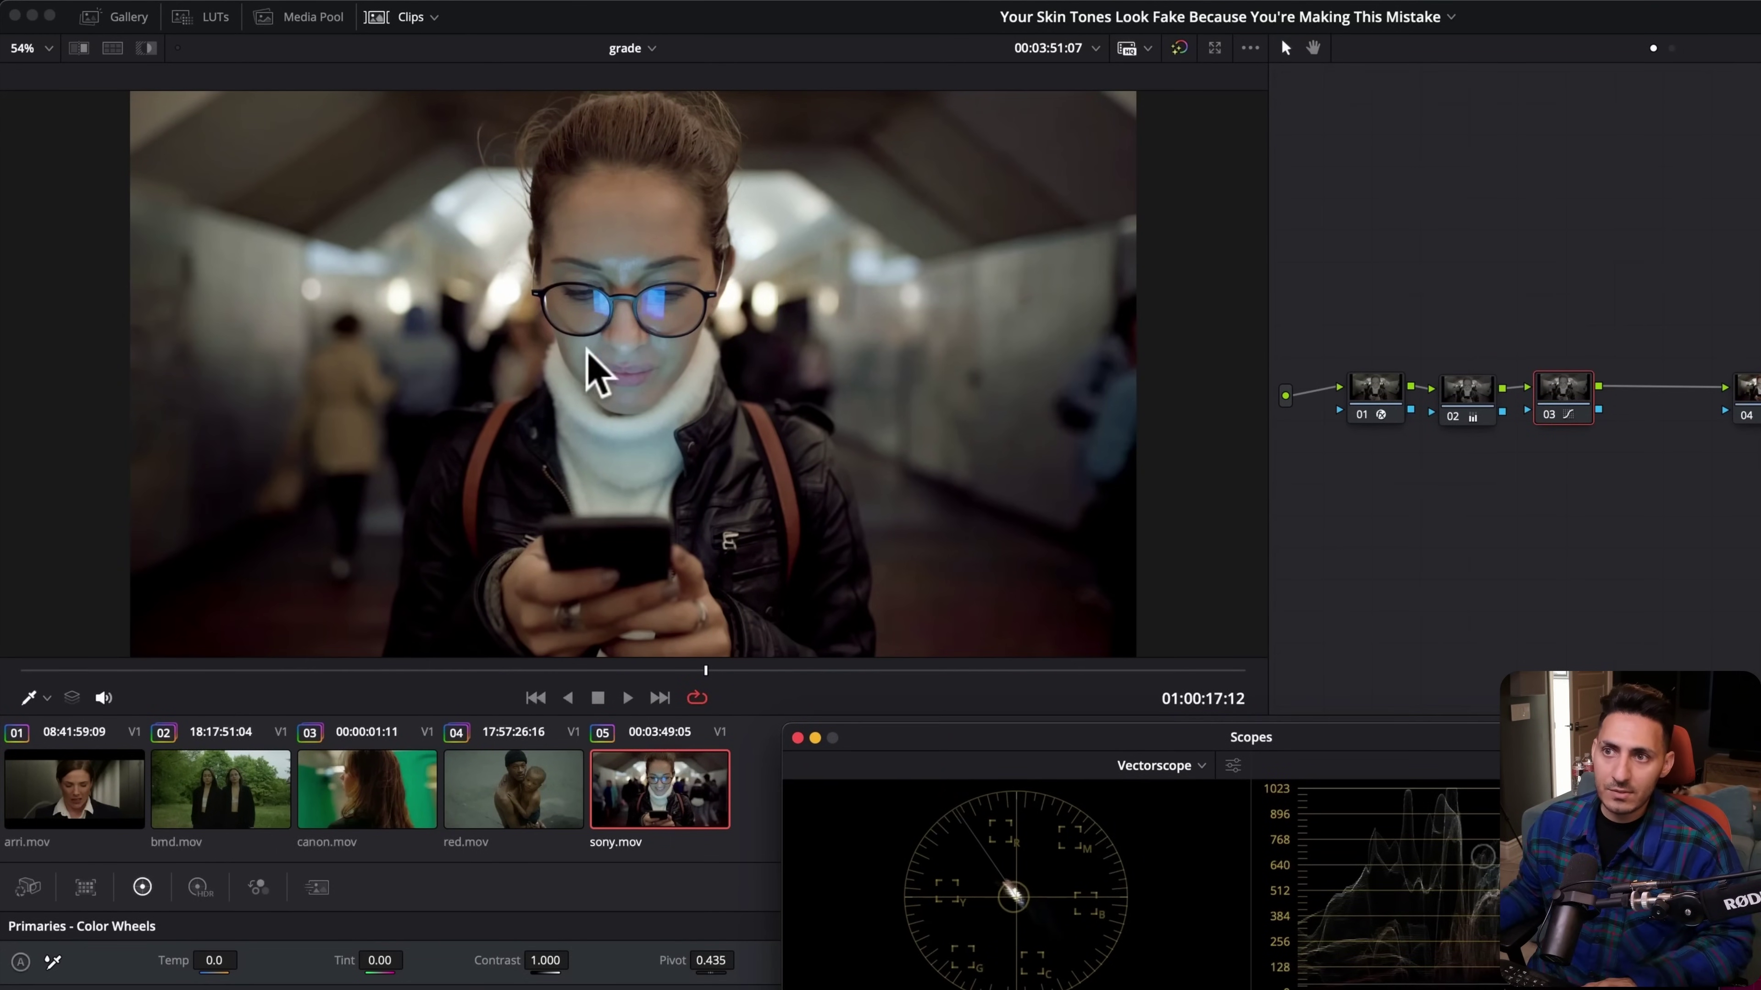
{"action": "left_click_drag", "start_coordinate": [1449, 320], "coordinate": [1586, 452]}
{"action": "key", "text": "super+d"}
{"action": "key", "text": "super+d"}
{"action": "key", "text": "super+d"}
{"action": "key", "text": "ctrl+d"}
{"action": "key", "text": "ctrl+d"}
{"action": "key", "text": "ctrl+d"}
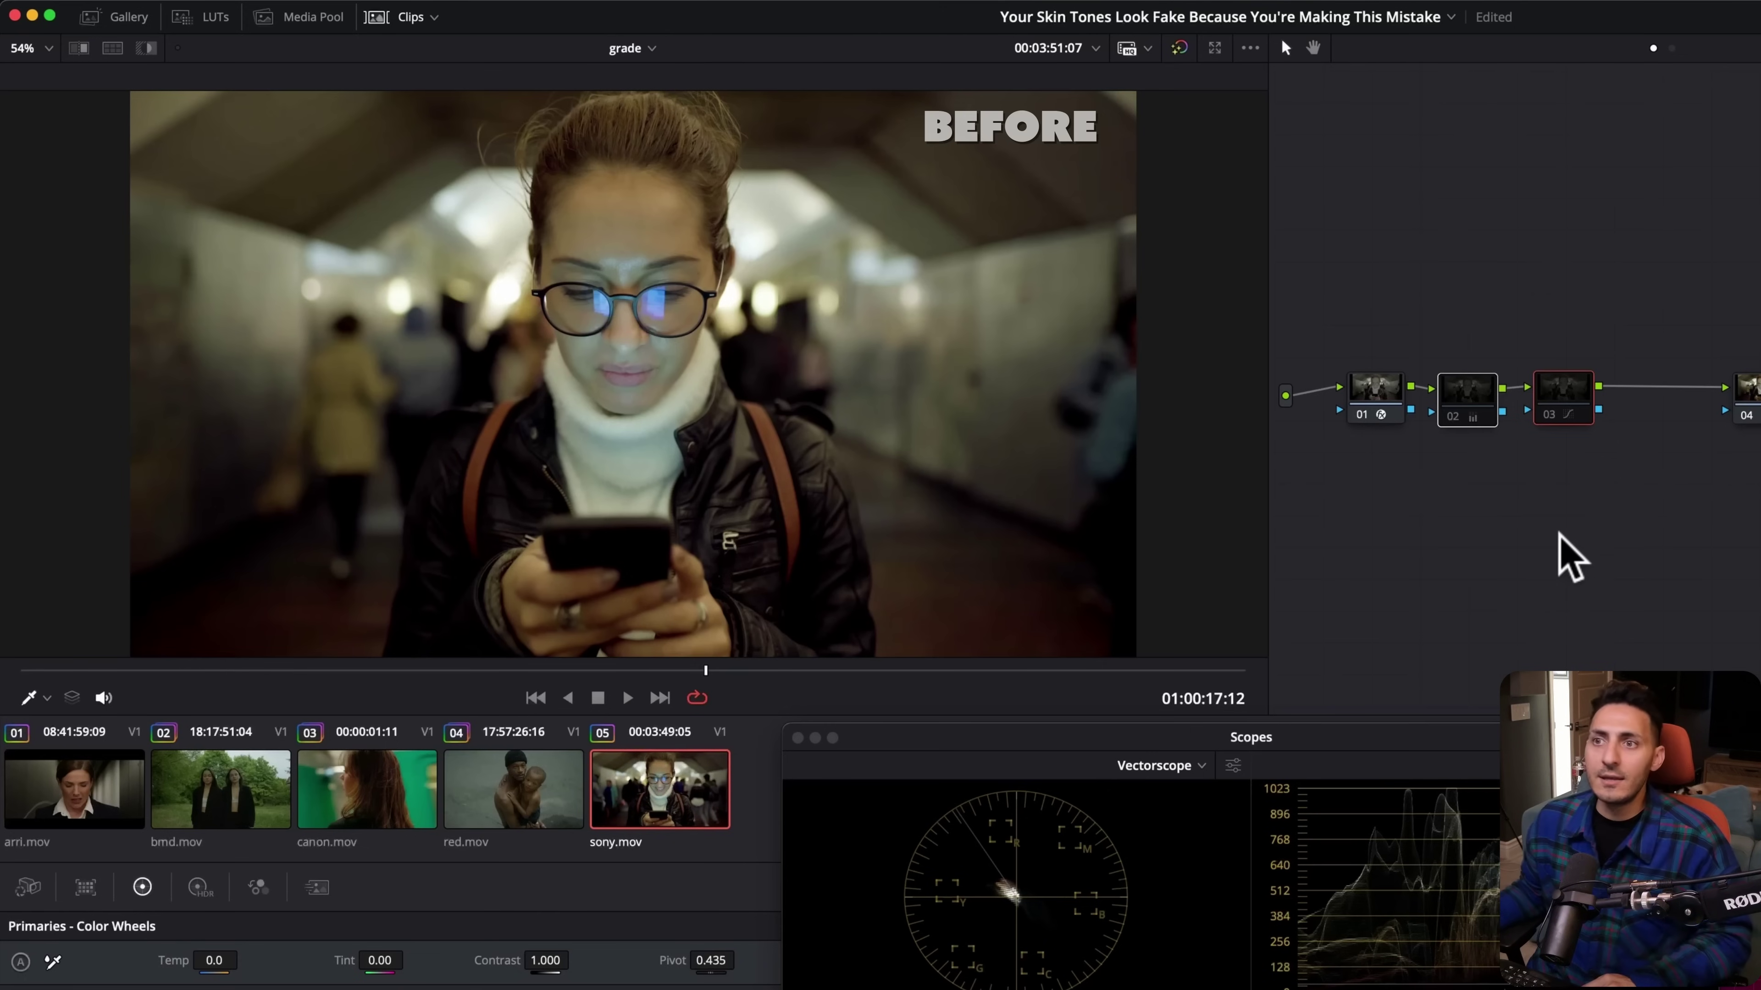
{"action": "key", "text": "ctrl+d"}
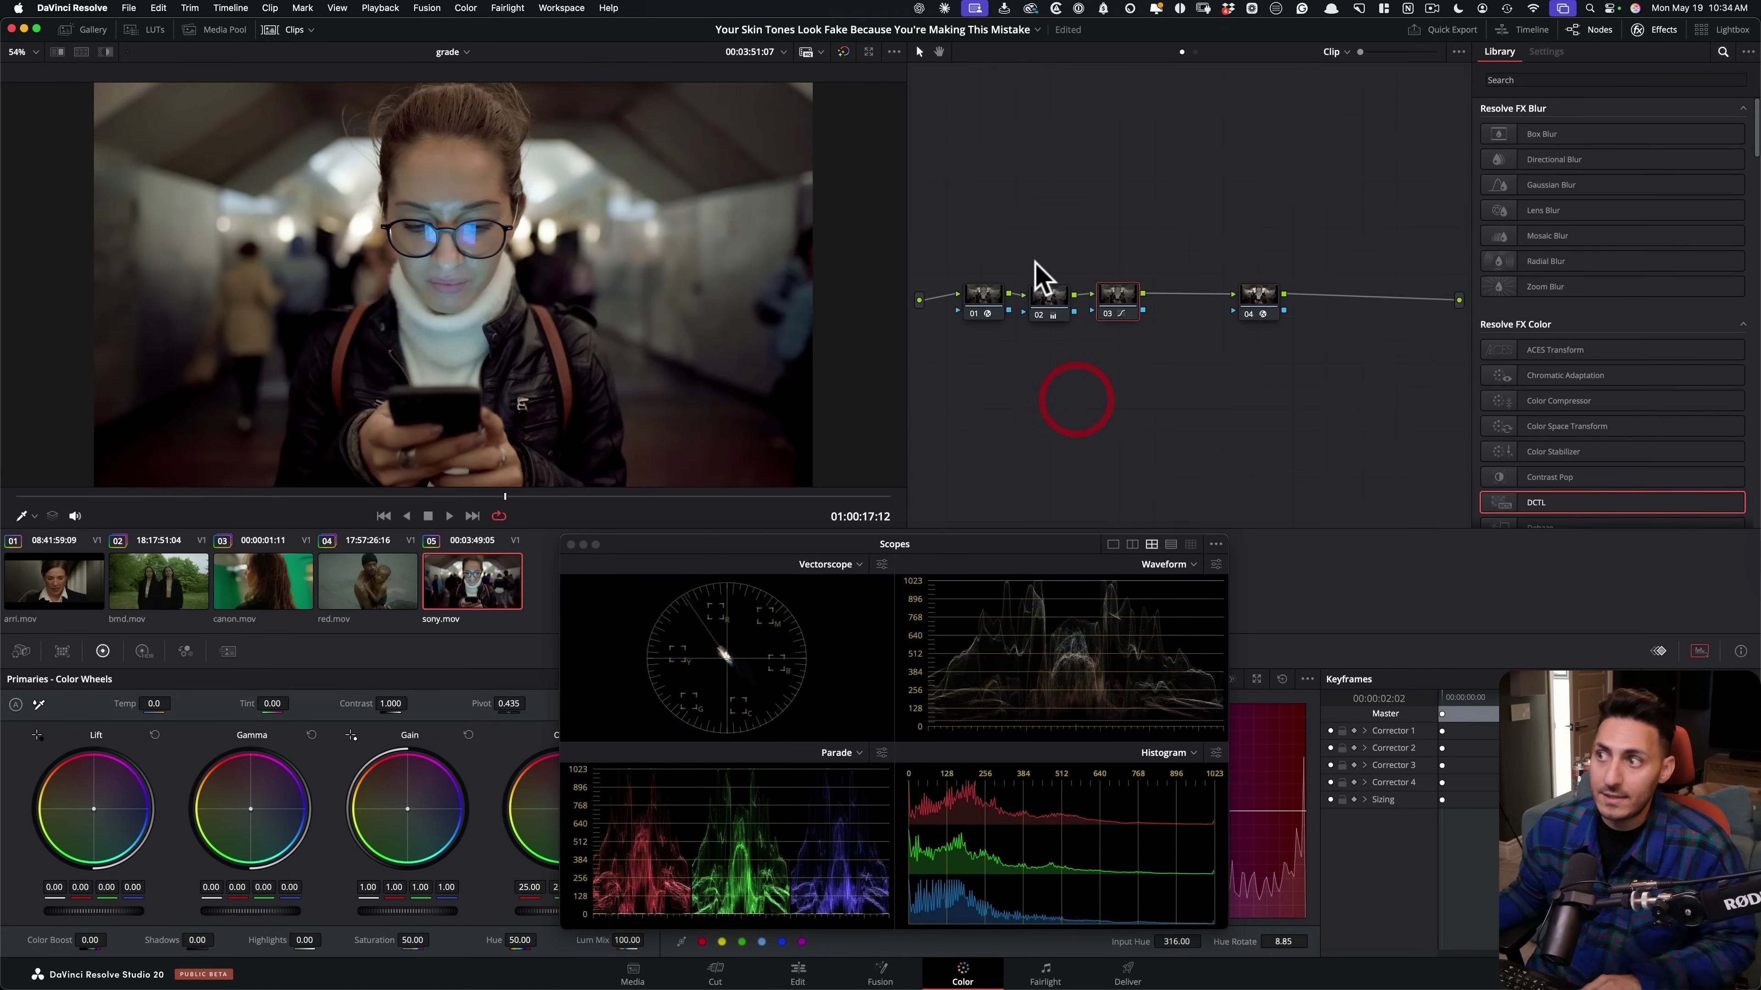
{"action": "left_click_drag", "start_coordinate": [1115, 351], "coordinate": [1123, 347]}
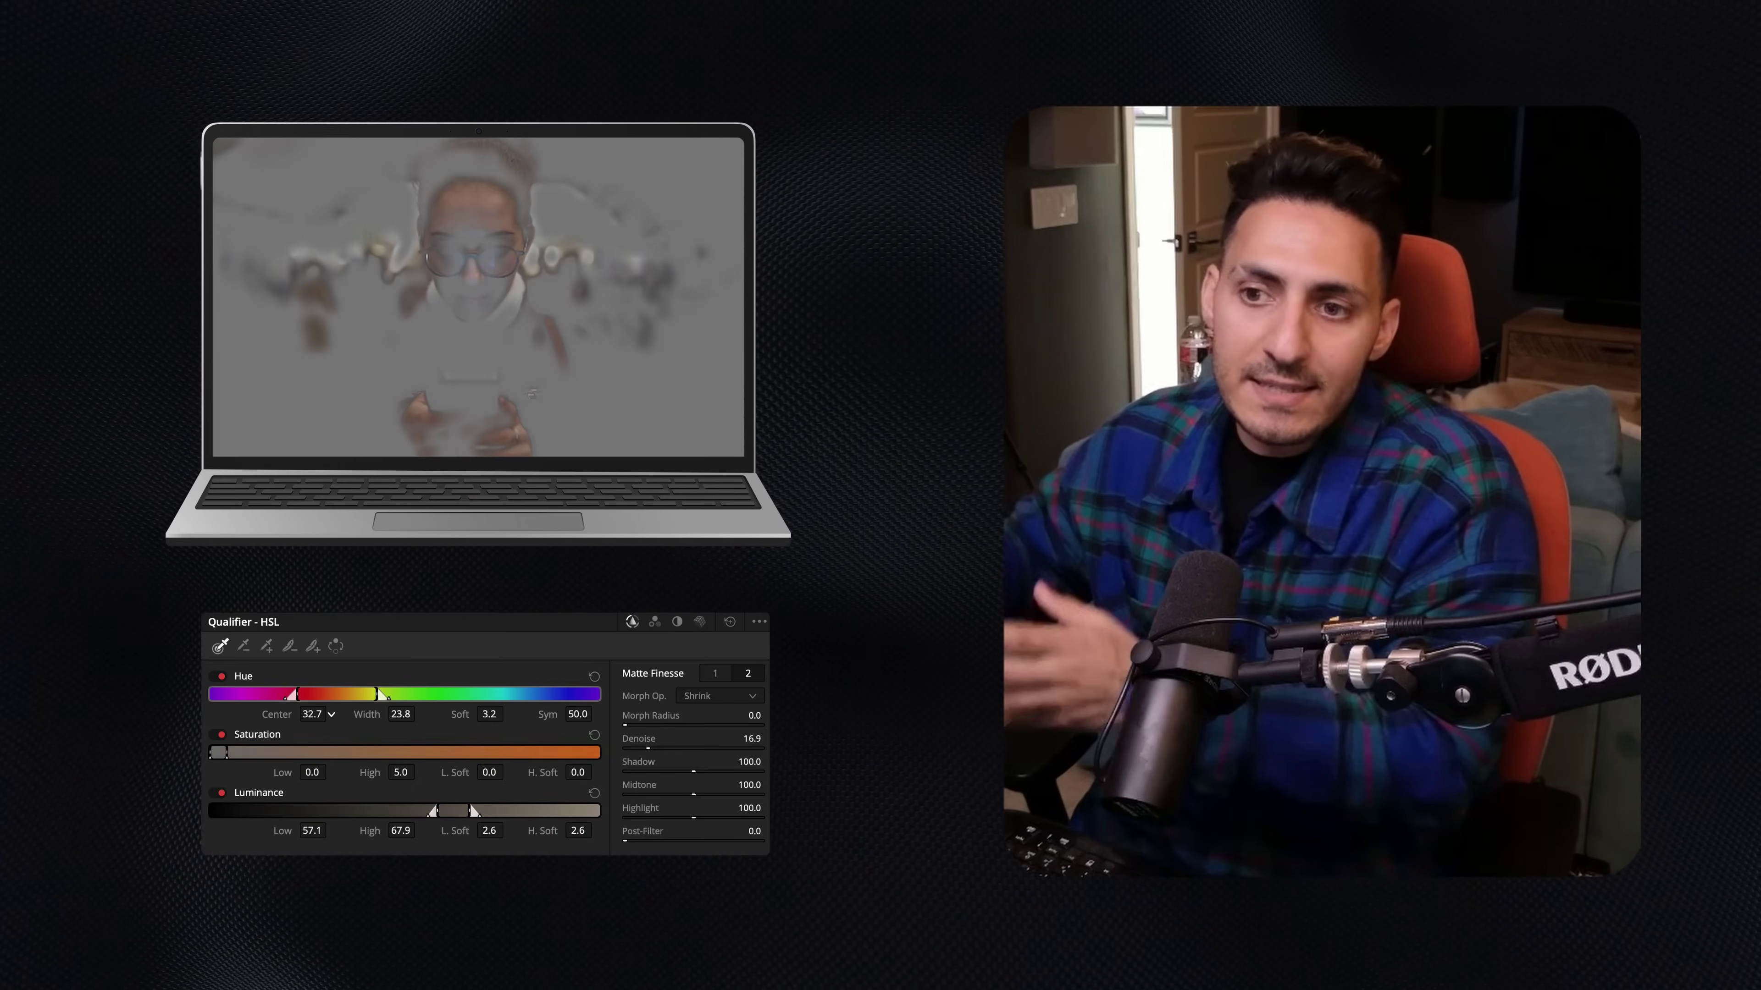
{"action": "left_click_drag", "start_coordinate": [332, 714], "coordinate": [311, 714]}
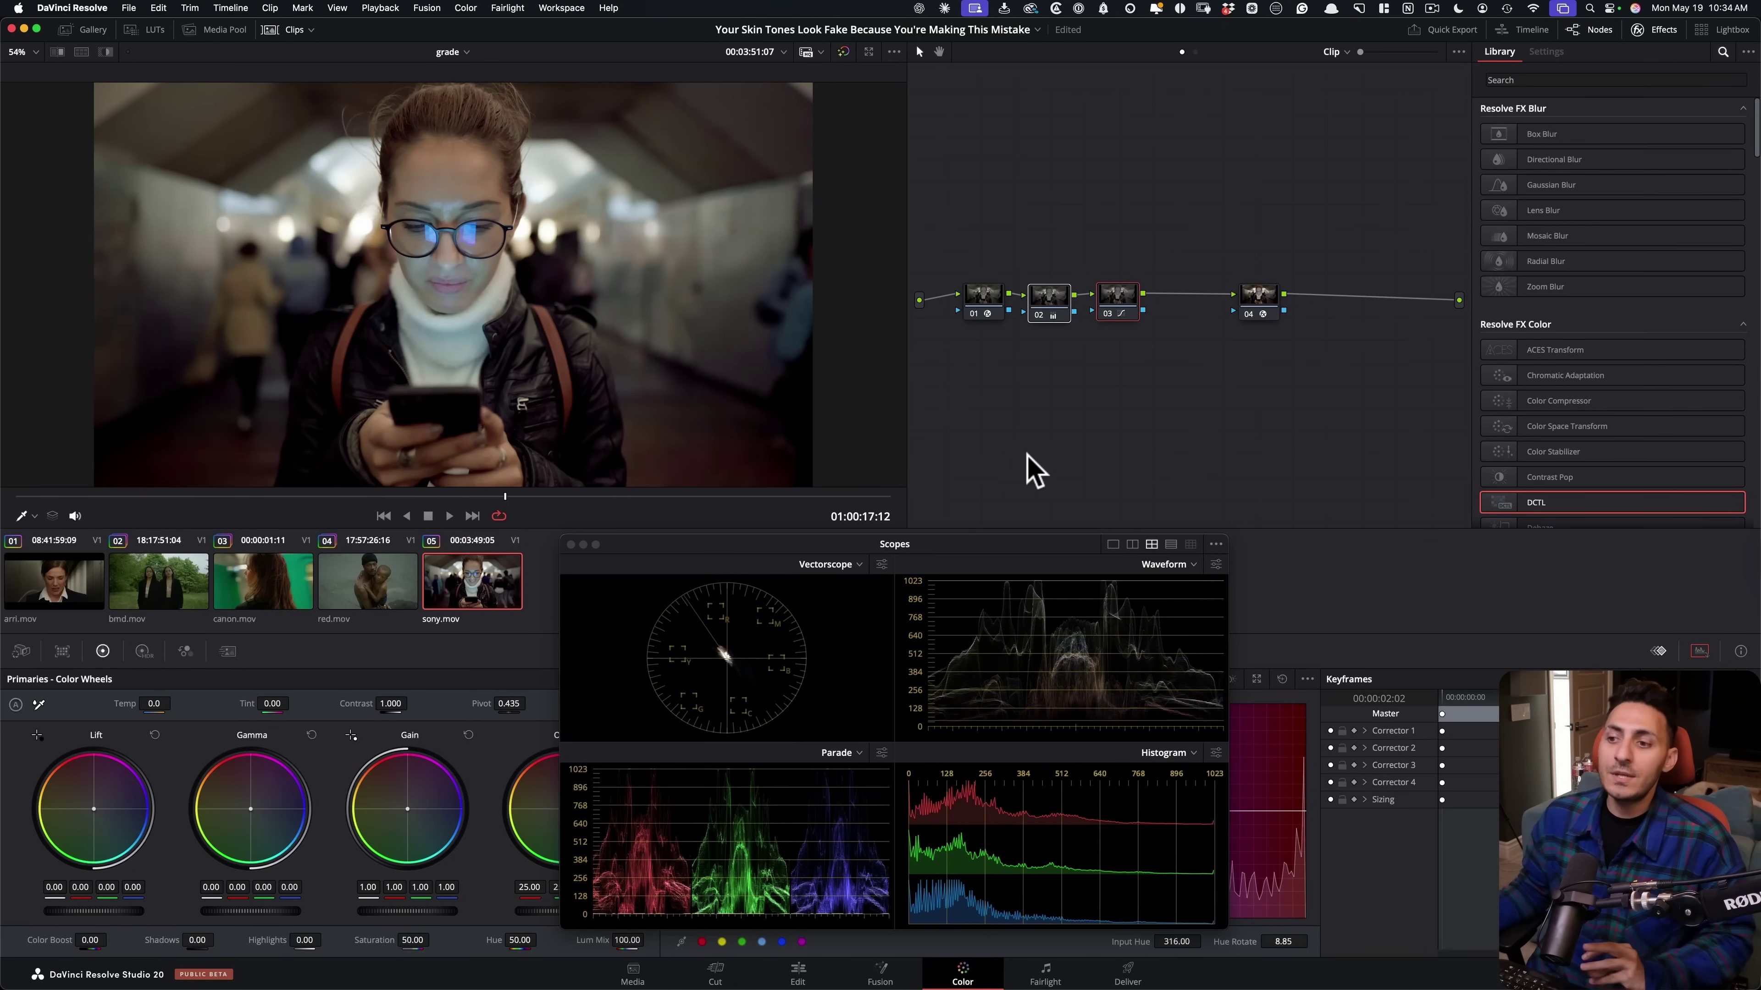
Move the Scopes window aside, open the bmd clip and park its playhead at 18:17:53:07.
{"action": "left_click_drag", "start_coordinate": [721, 548], "coordinate": [815, 517]}
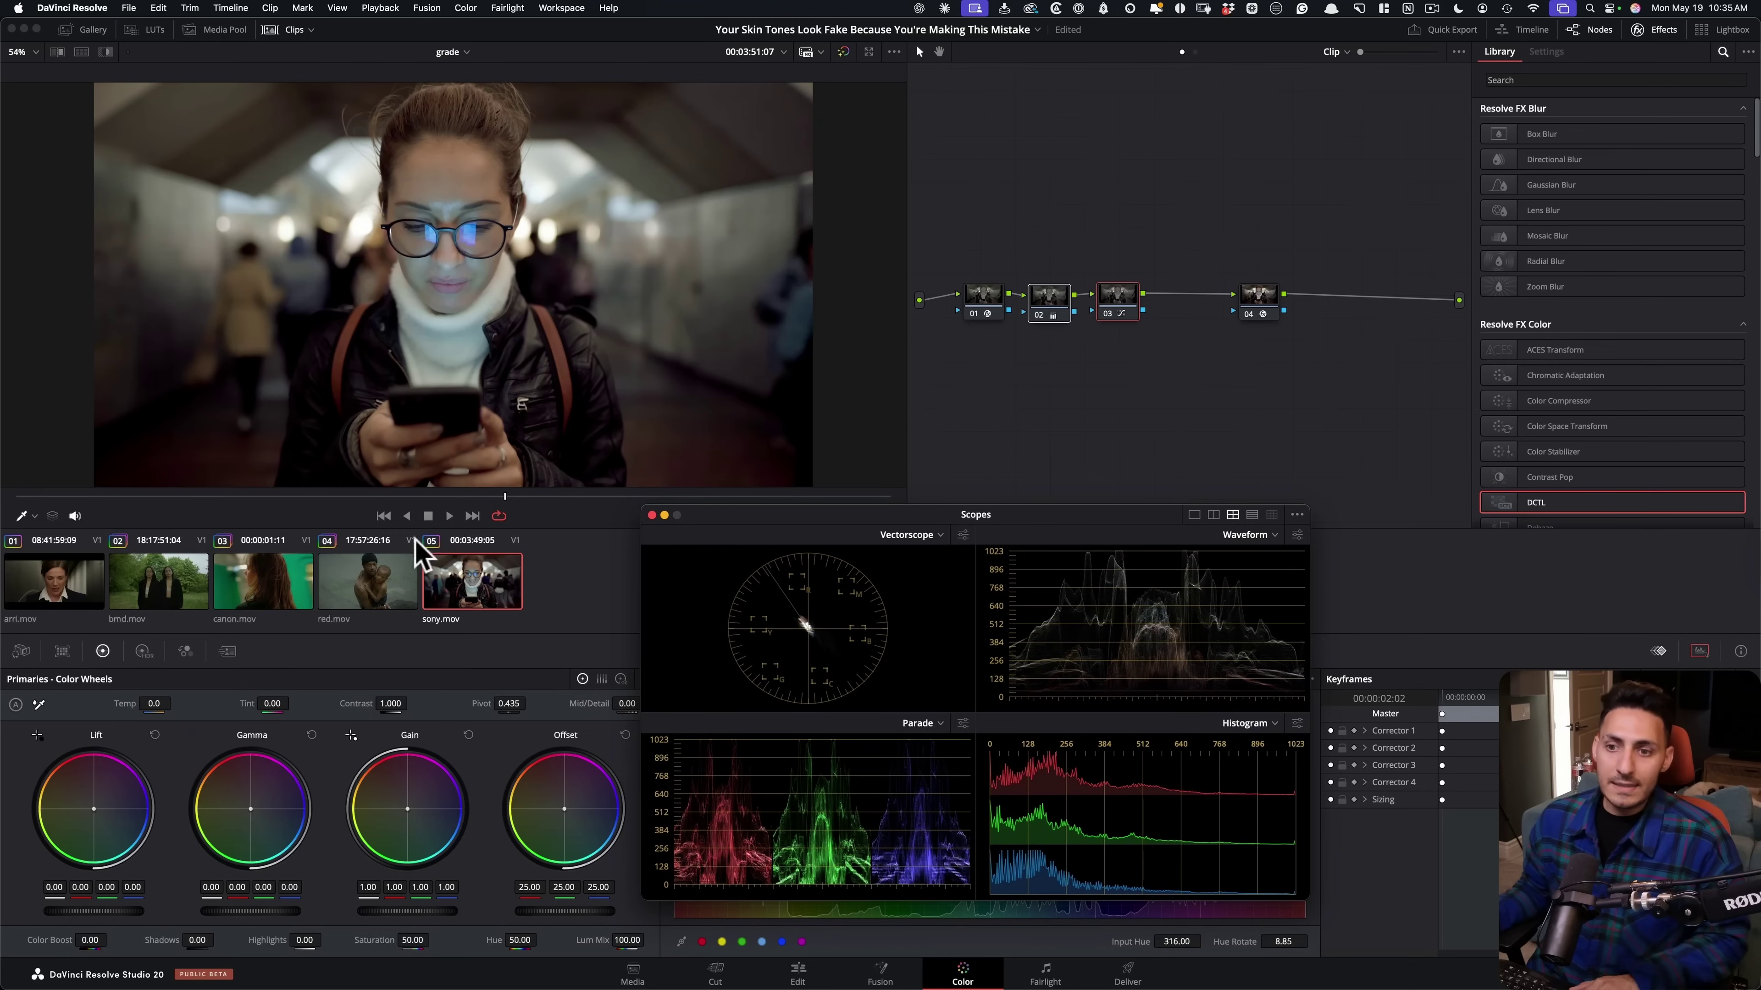
{"action": "left_click", "coordinate": [154, 596]}
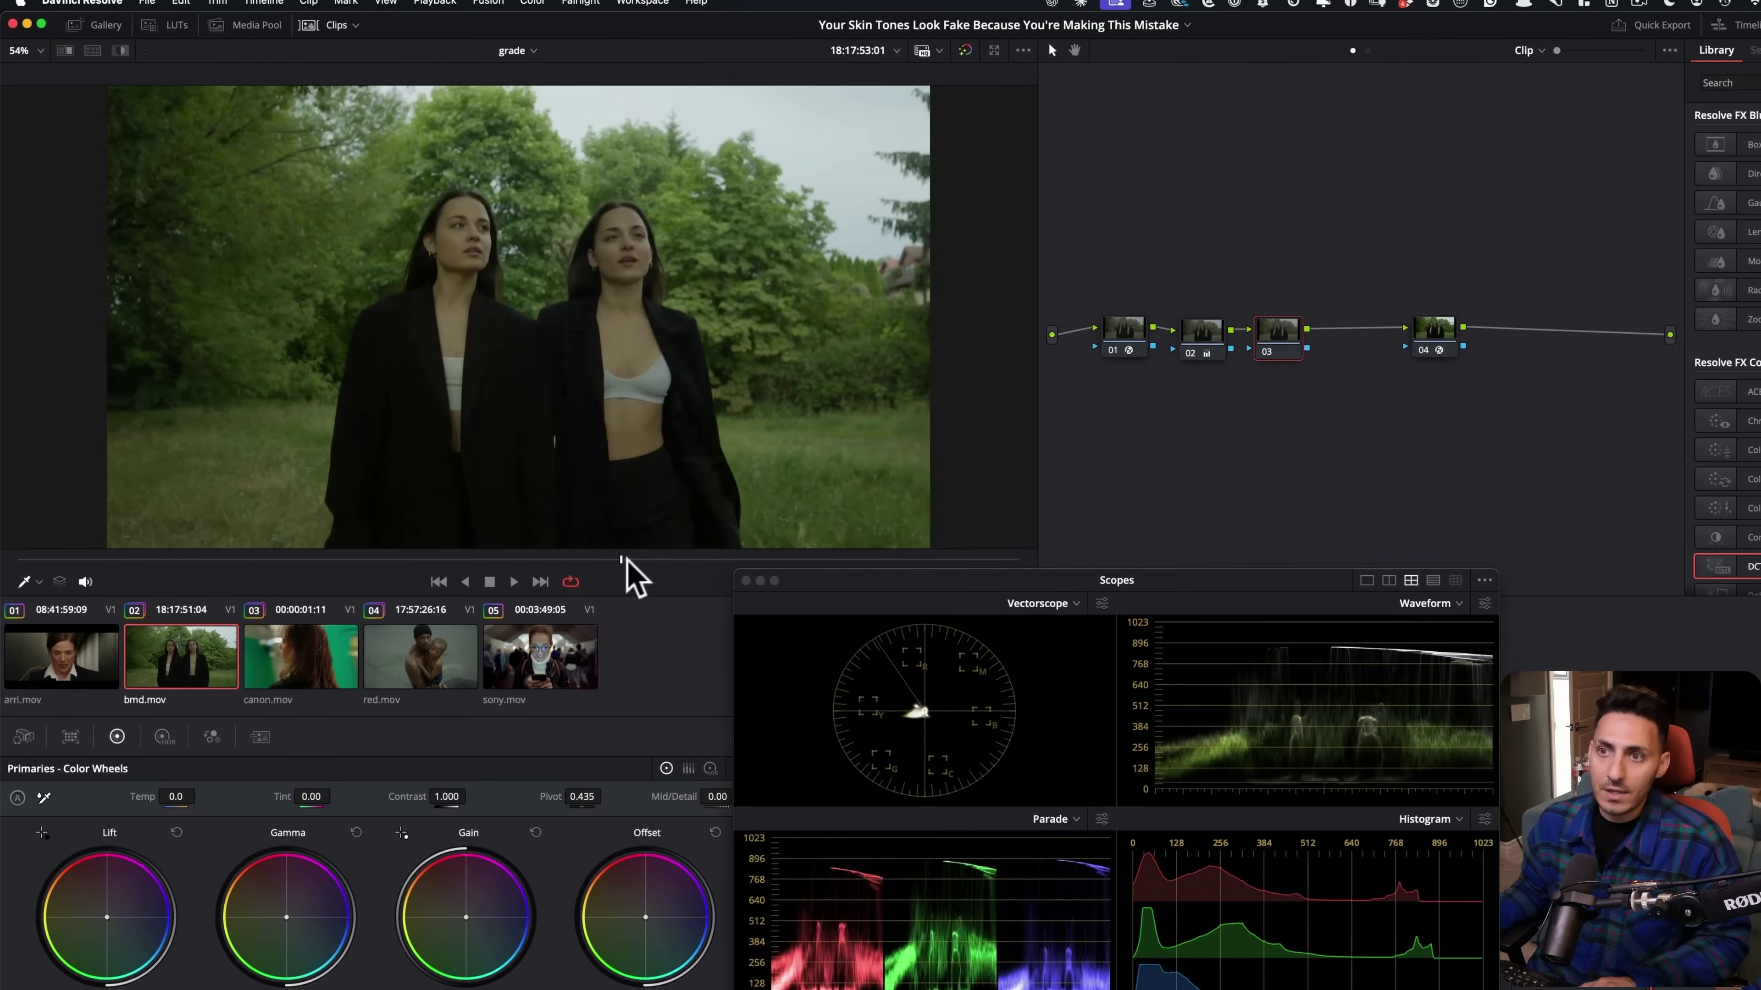
{"action": "mouse_move", "coordinate": [626, 559]}
{"action": "left_mouse_down"}
{"action": "mouse_move", "coordinate": [538, 561]}
{"action": "mouse_move", "coordinate": [657, 559]}
{"action": "left_mouse_up"}
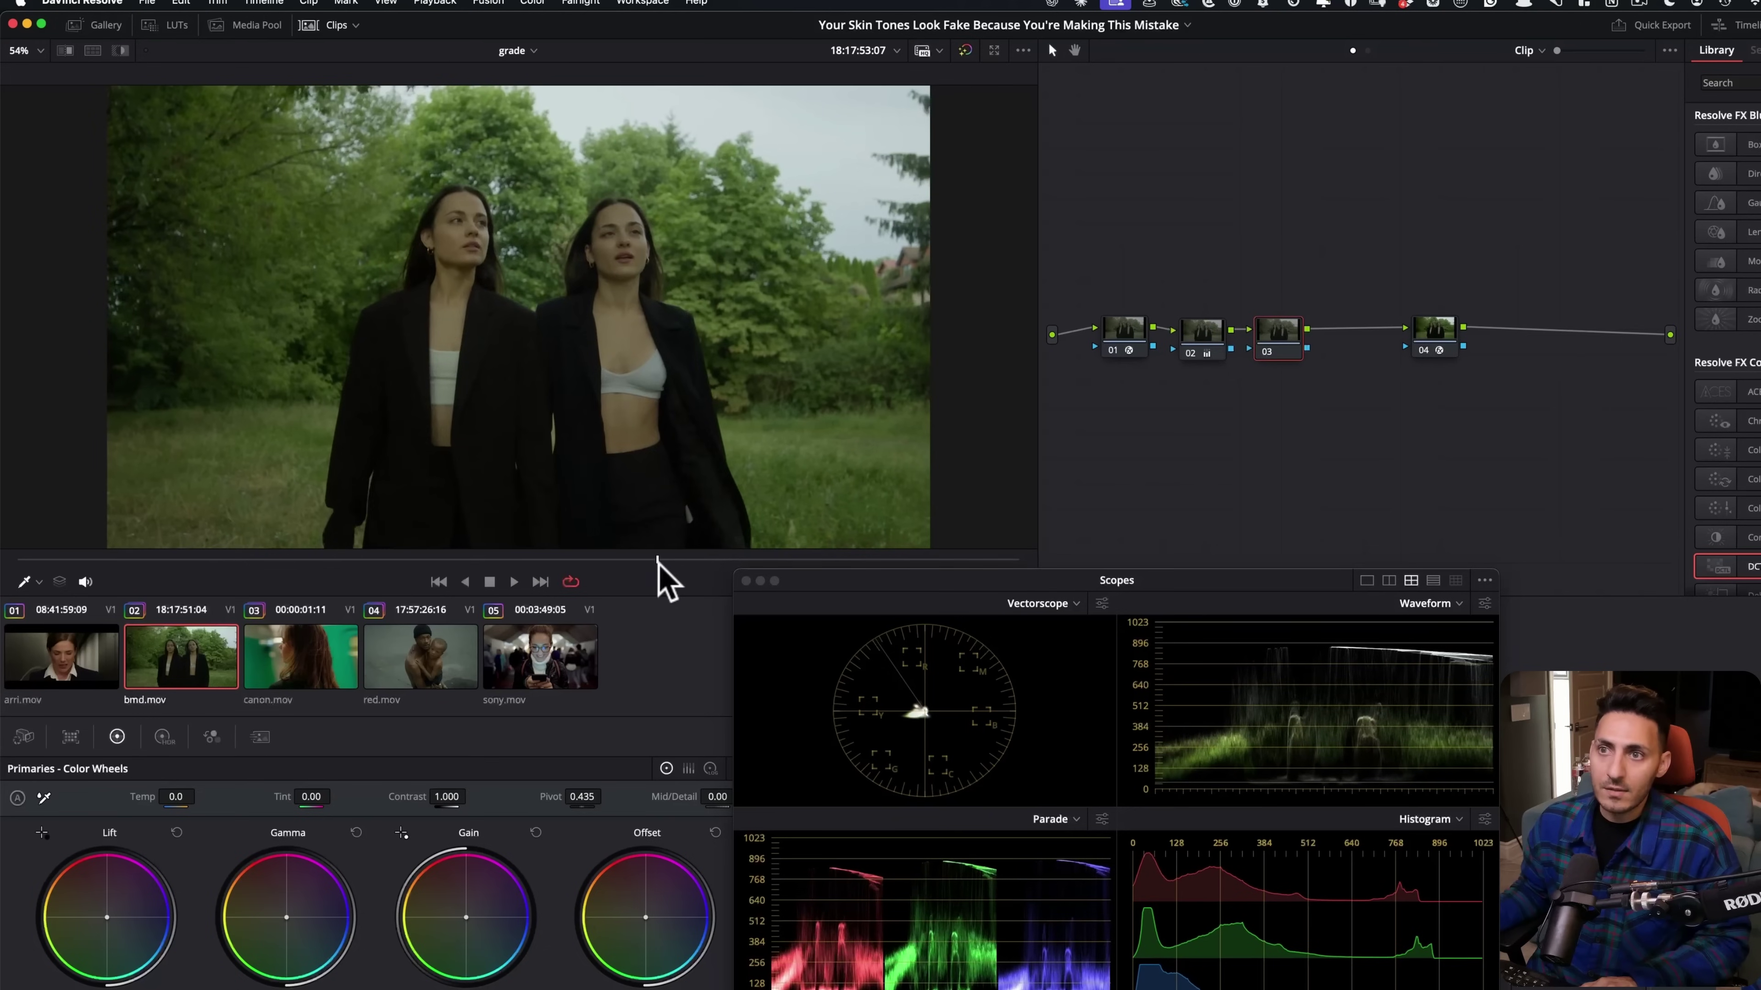
Compare the bmd clip's grade versions and set node 02's Tint to 71.50.
{"action": "key", "text": "super+b"}
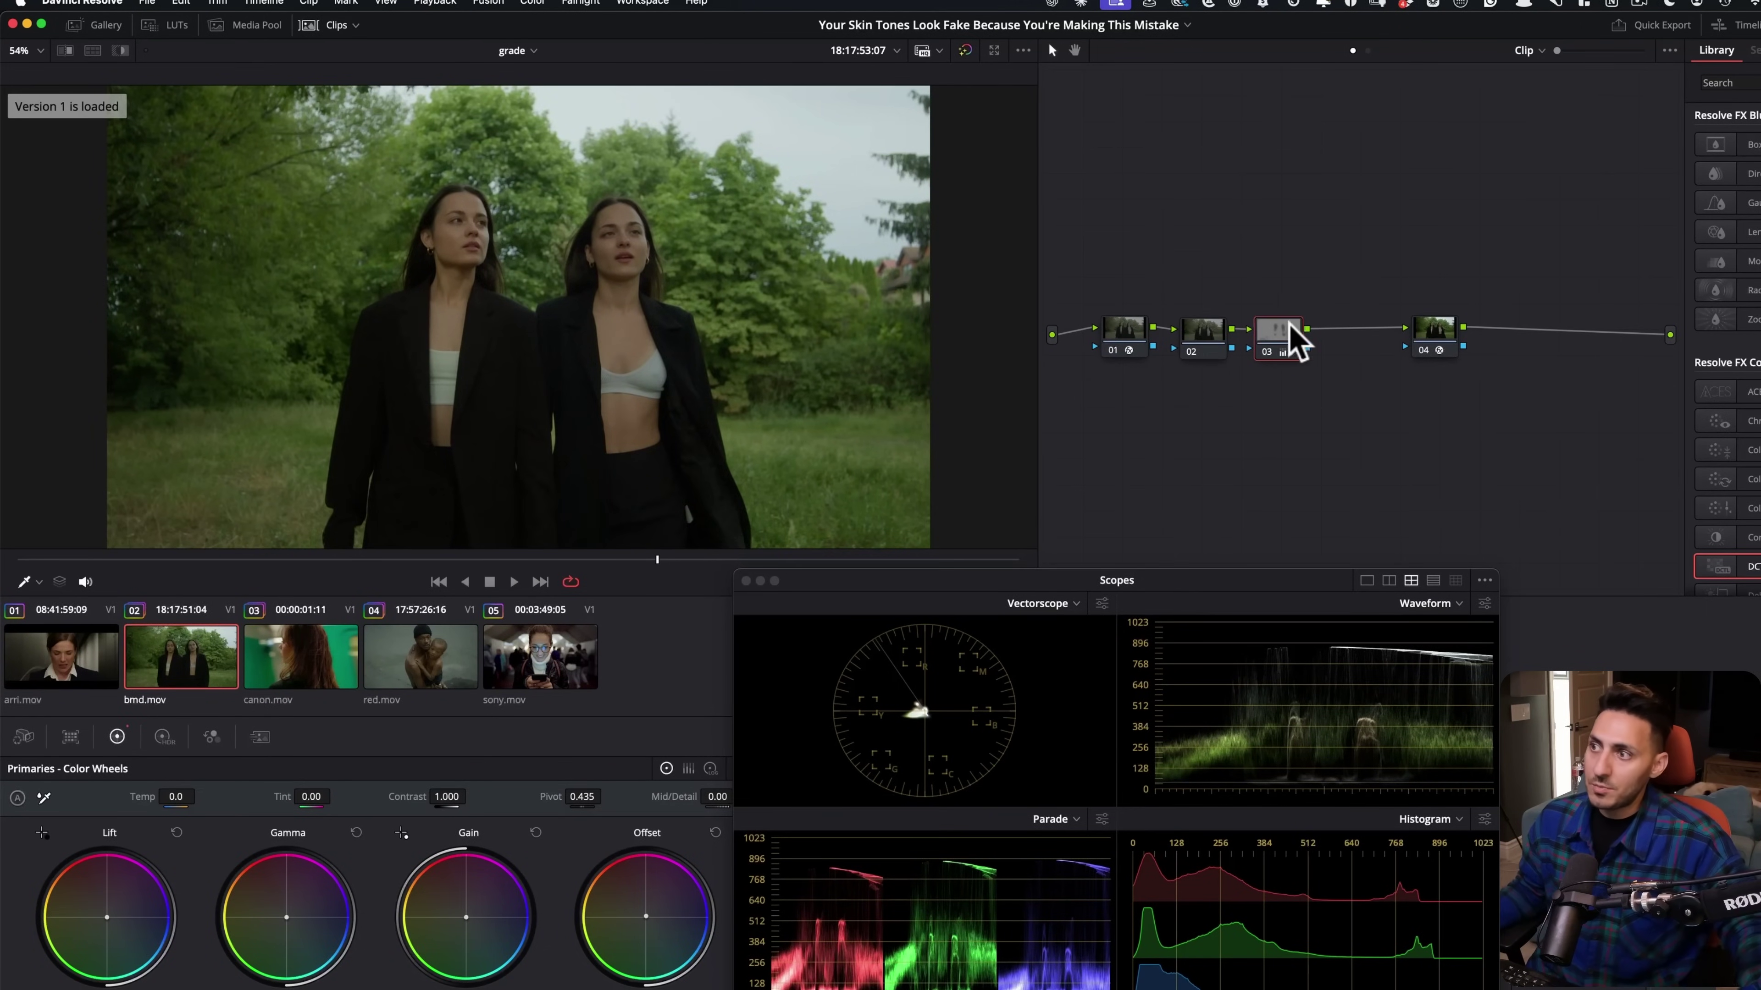
{"action": "key", "text": "super+n"}
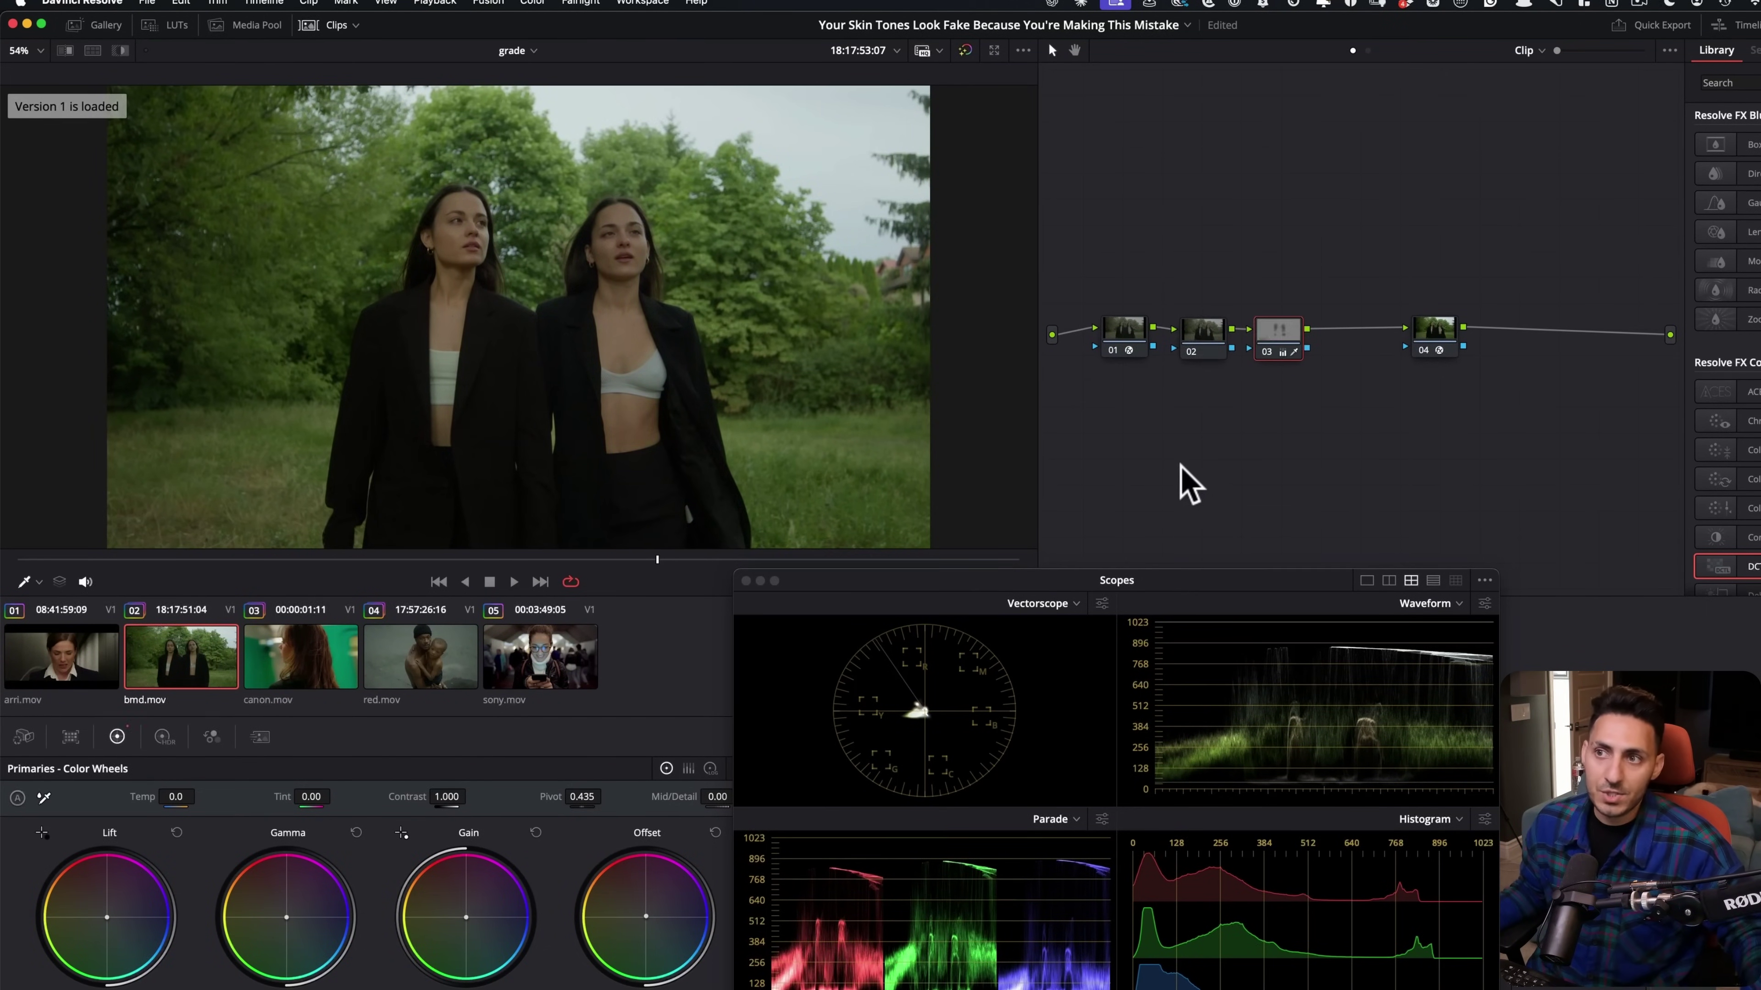
{"action": "left_click", "coordinate": [1197, 333]}
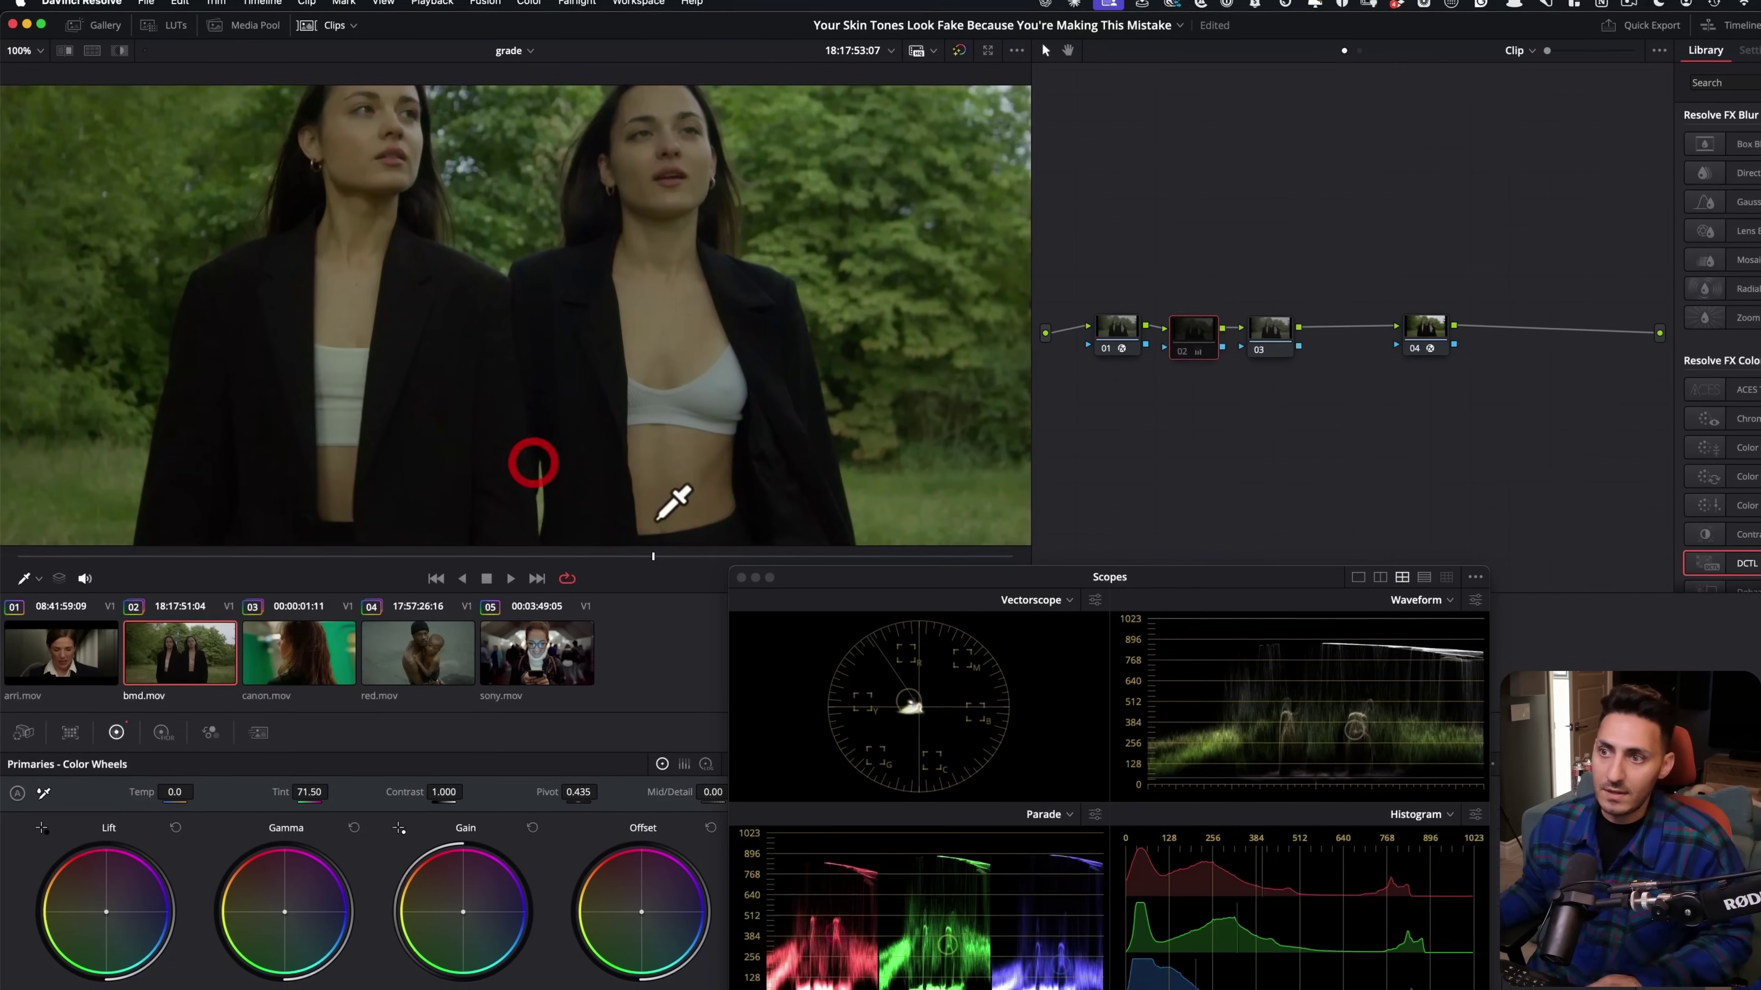
Examine the two women's skin and white tops on the bmd clip at 100% zoom while toggling node 02 off and on.
{"action": "left_click_drag", "start_coordinate": [706, 463], "coordinate": [669, 421]}
{"action": "key", "text": "super+d"}
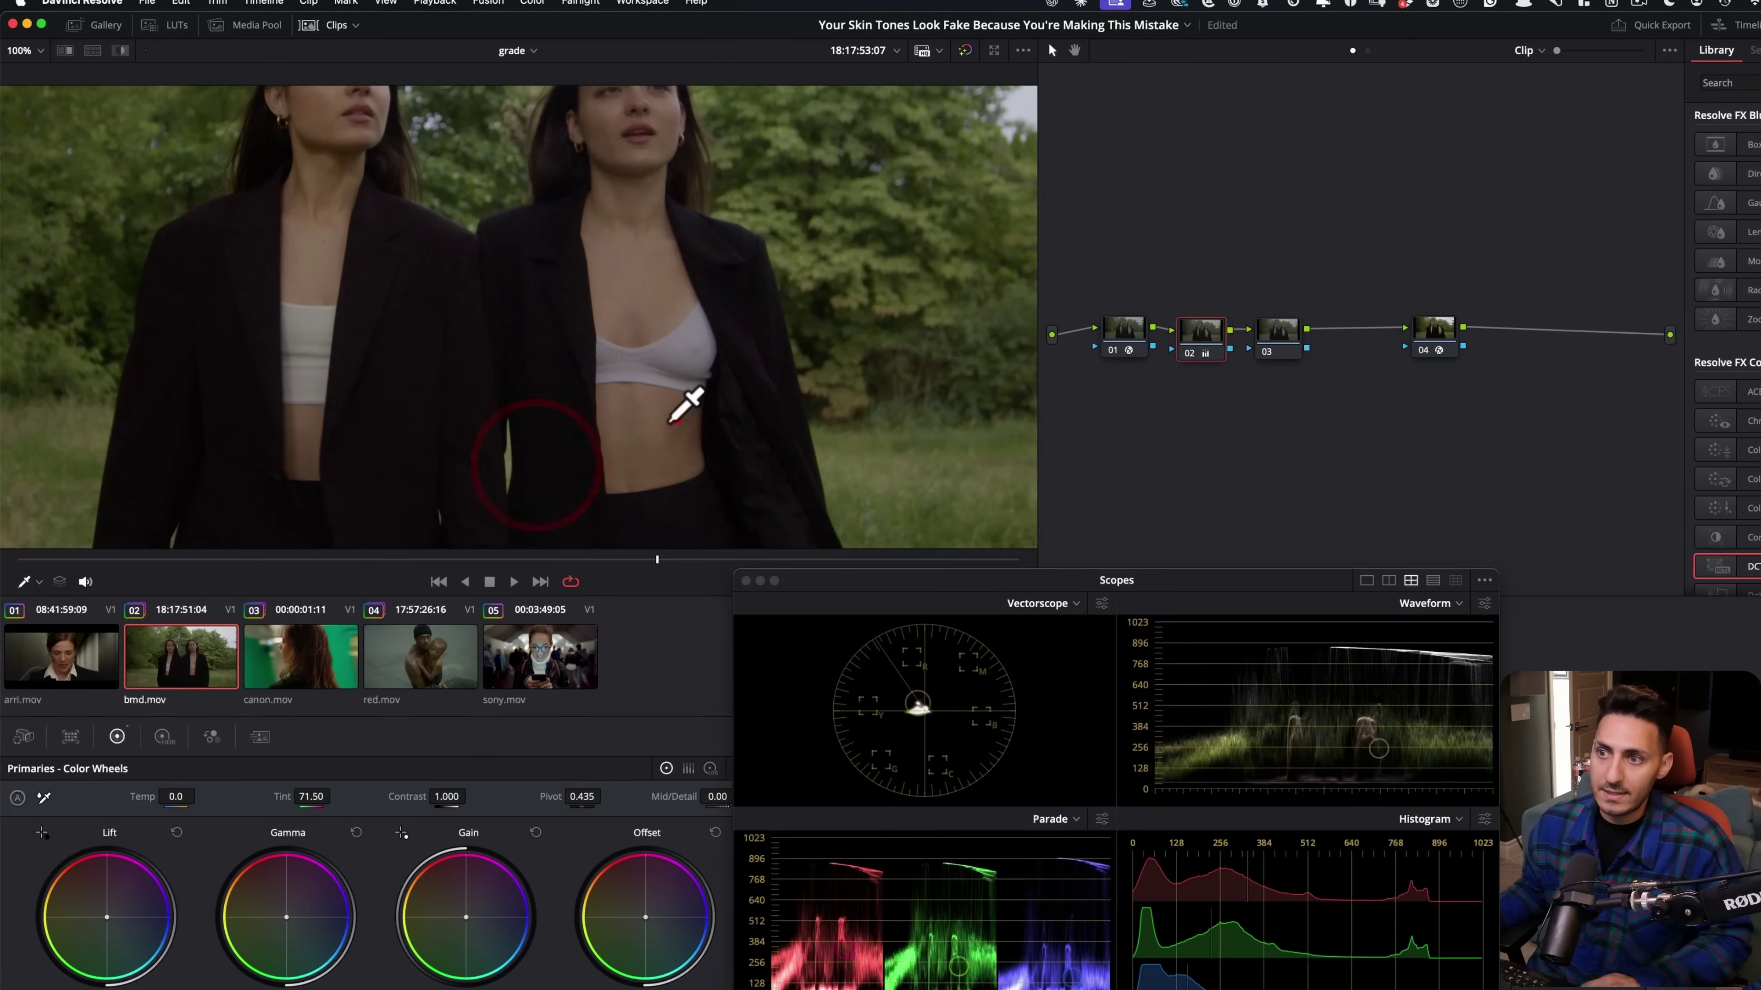
{"action": "key", "text": "super+d"}
{"action": "key", "text": "super+d"}
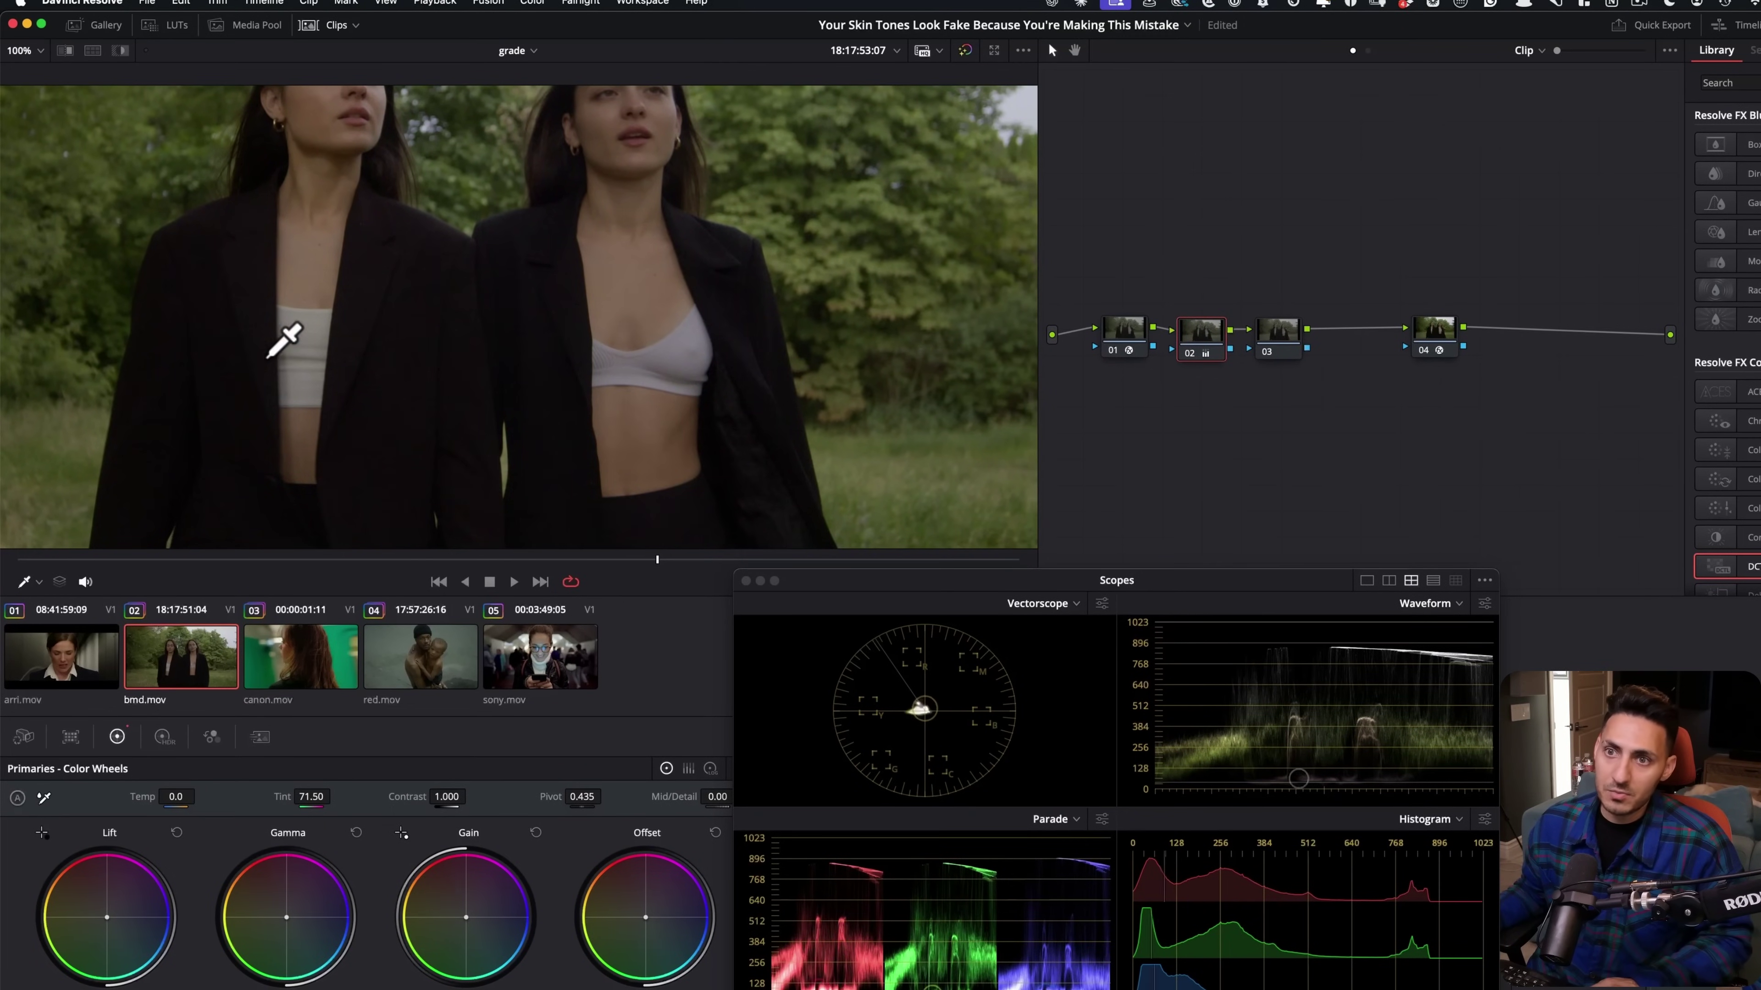
{"action": "left_click", "coordinate": [621, 393]}
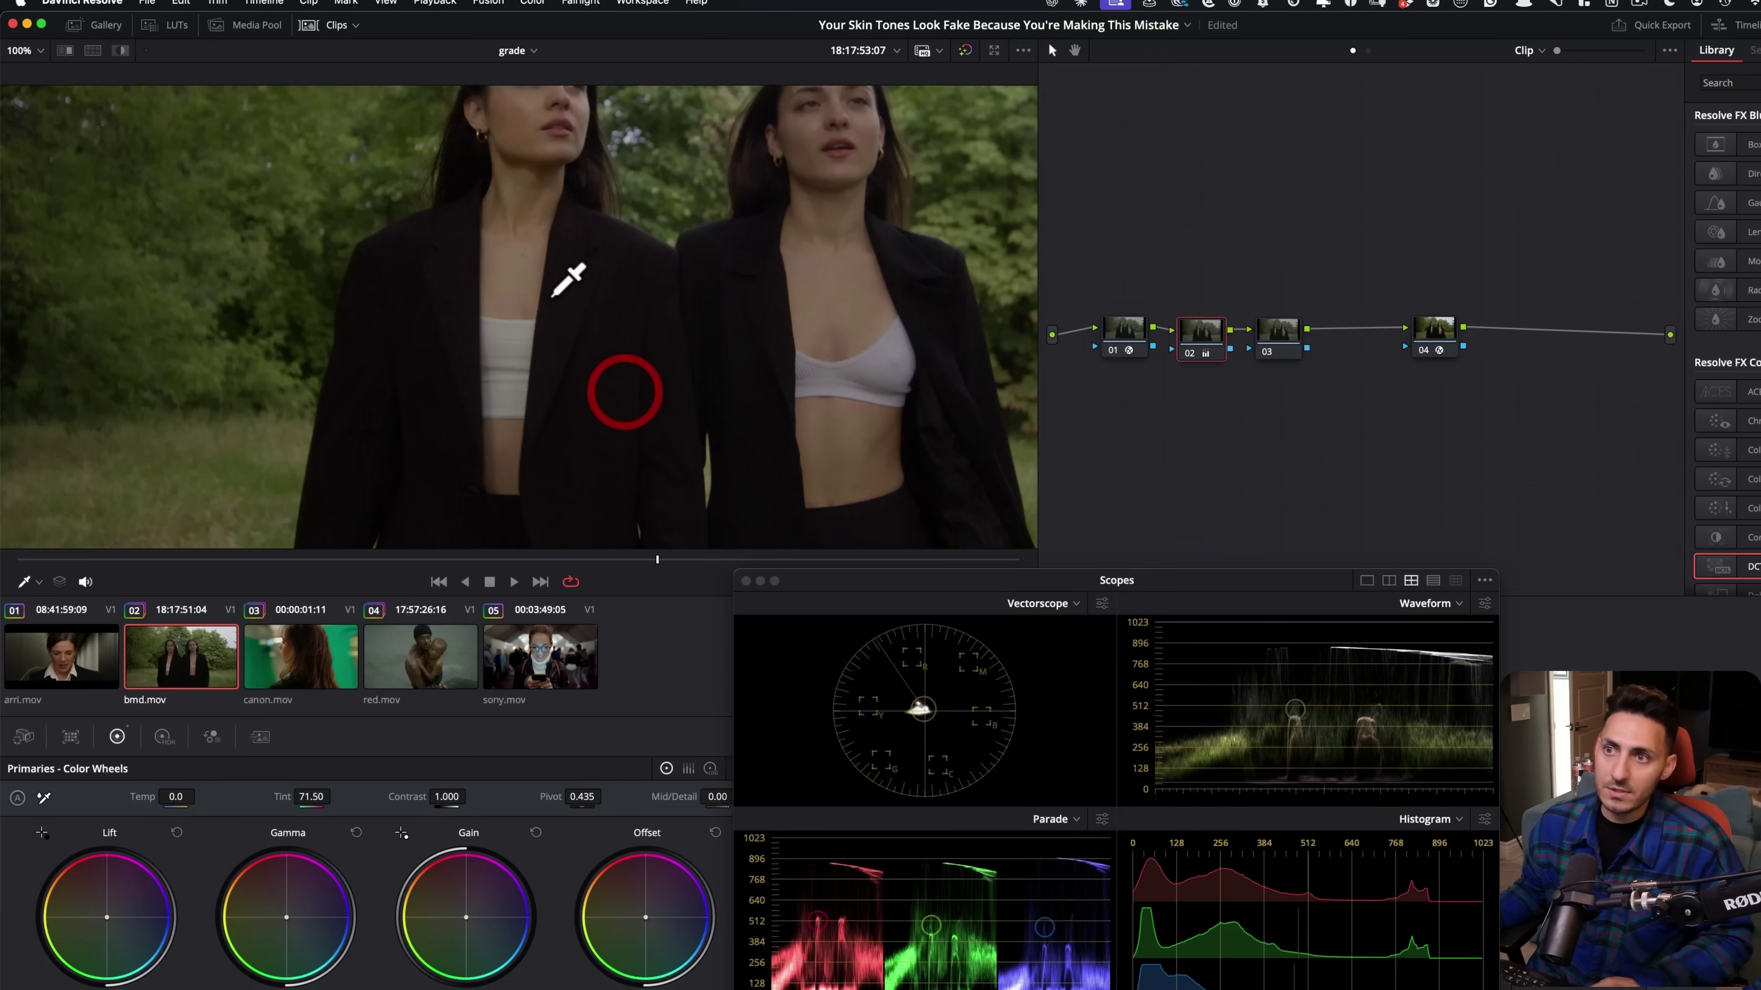
{"action": "left_click_drag", "start_coordinate": [587, 298], "coordinate": [554, 394]}
{"action": "key", "text": "super+d"}
{"action": "key", "text": "super+d"}
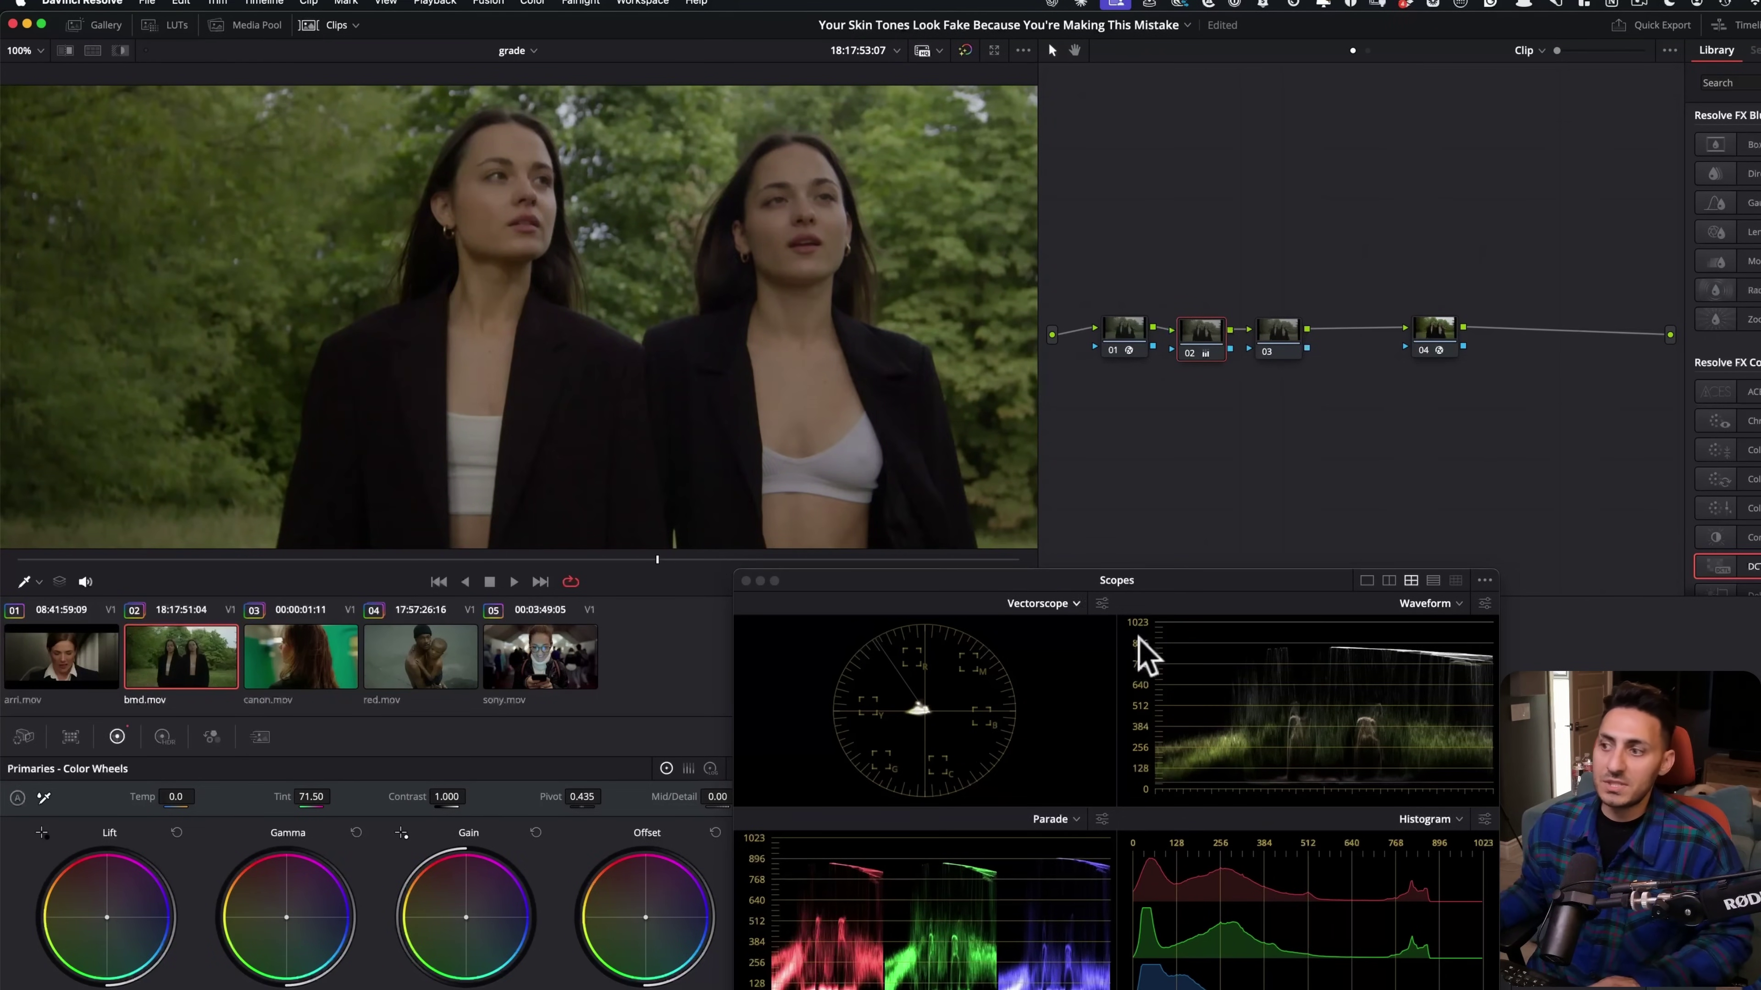
{"action": "left_click_drag", "start_coordinate": [277, 326], "coordinate": [614, 49]}
{"action": "key", "text": "super+d"}
{"action": "left_click_drag", "start_coordinate": [523, 356], "coordinate": [536, 432]}
{"action": "key", "text": "super+d"}
Compare the bmd clip's grass, trees and sky at 125% zoom with node 02 off and on, finishing with the full frame in view.
{"action": "scroll", "coordinate": [575, 394], "scroll_direction": "up", "scroll_amount": 1}
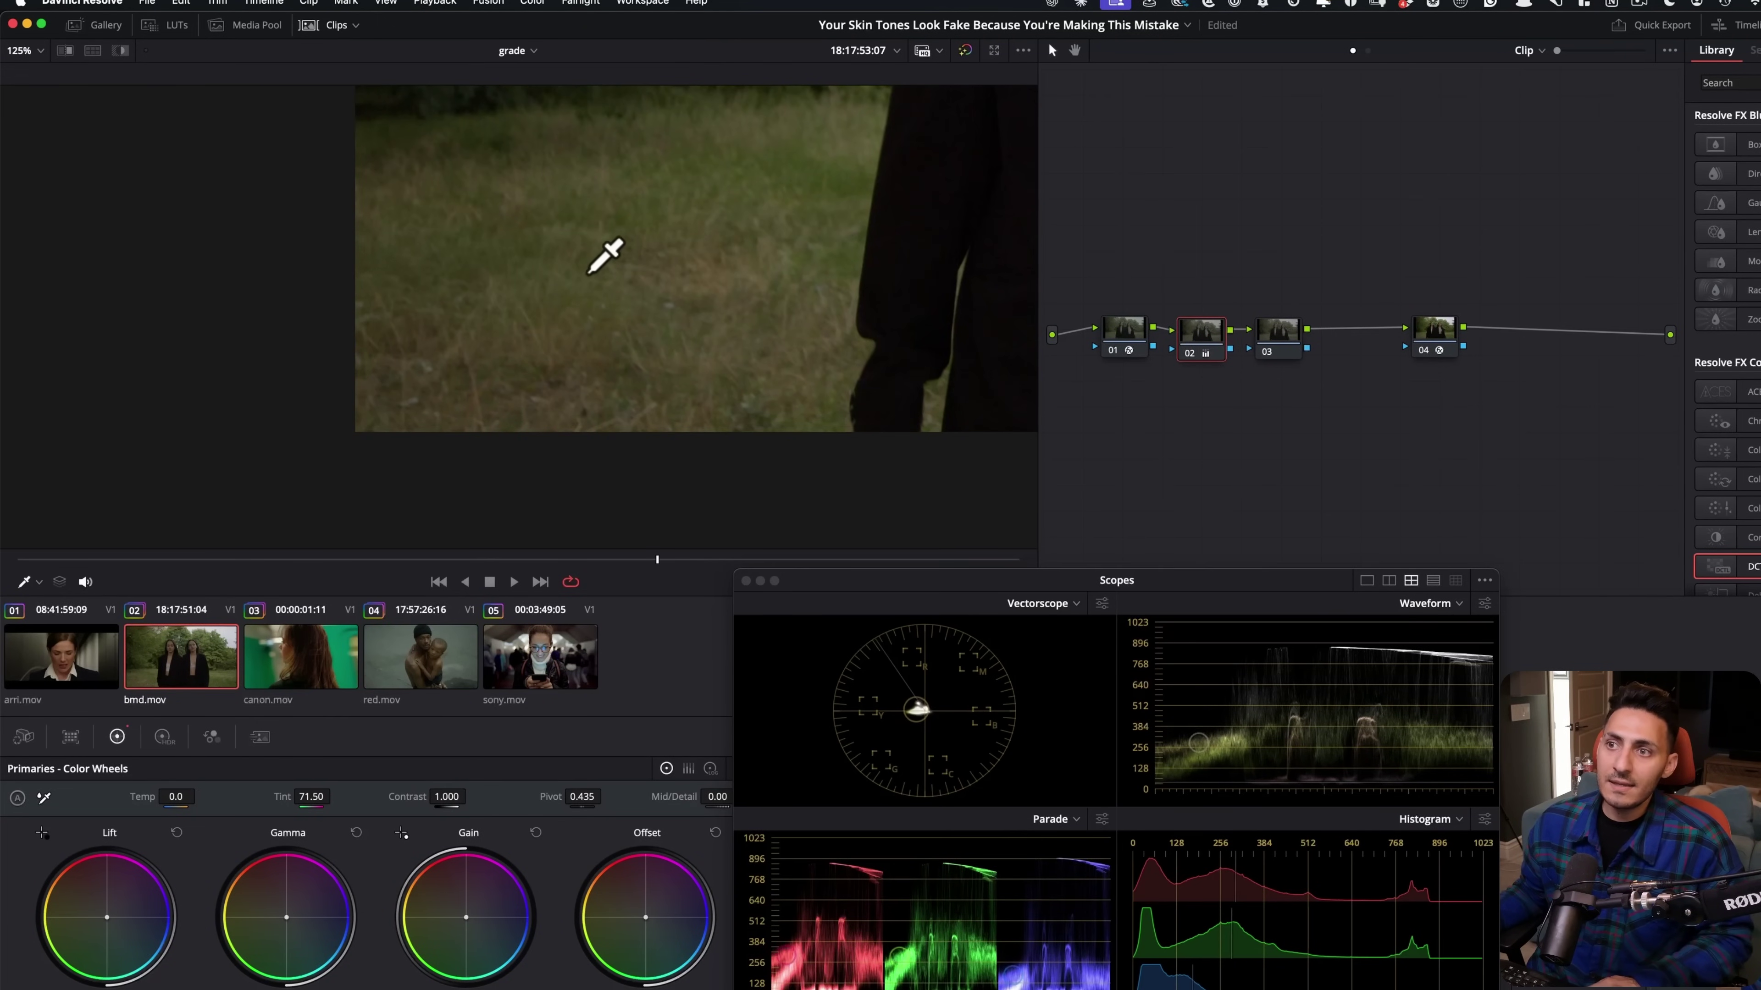
{"action": "key", "text": "super+d"}
{"action": "key", "text": "super+d"}
{"action": "key", "text": "super+d"}
{"action": "key", "text": "super+d"}
{"action": "left_click_drag", "start_coordinate": [695, 224], "coordinate": [256, 602]}
{"action": "left_click_drag", "start_coordinate": [543, 187], "coordinate": [259, 574]}
{"action": "left_click_drag", "start_coordinate": [628, 390], "coordinate": [59, 491]}
{"action": "left_click_drag", "start_coordinate": [570, 438], "coordinate": [495, 169]}
{"action": "left_click_drag", "start_coordinate": [460, 352], "coordinate": [495, 448]}
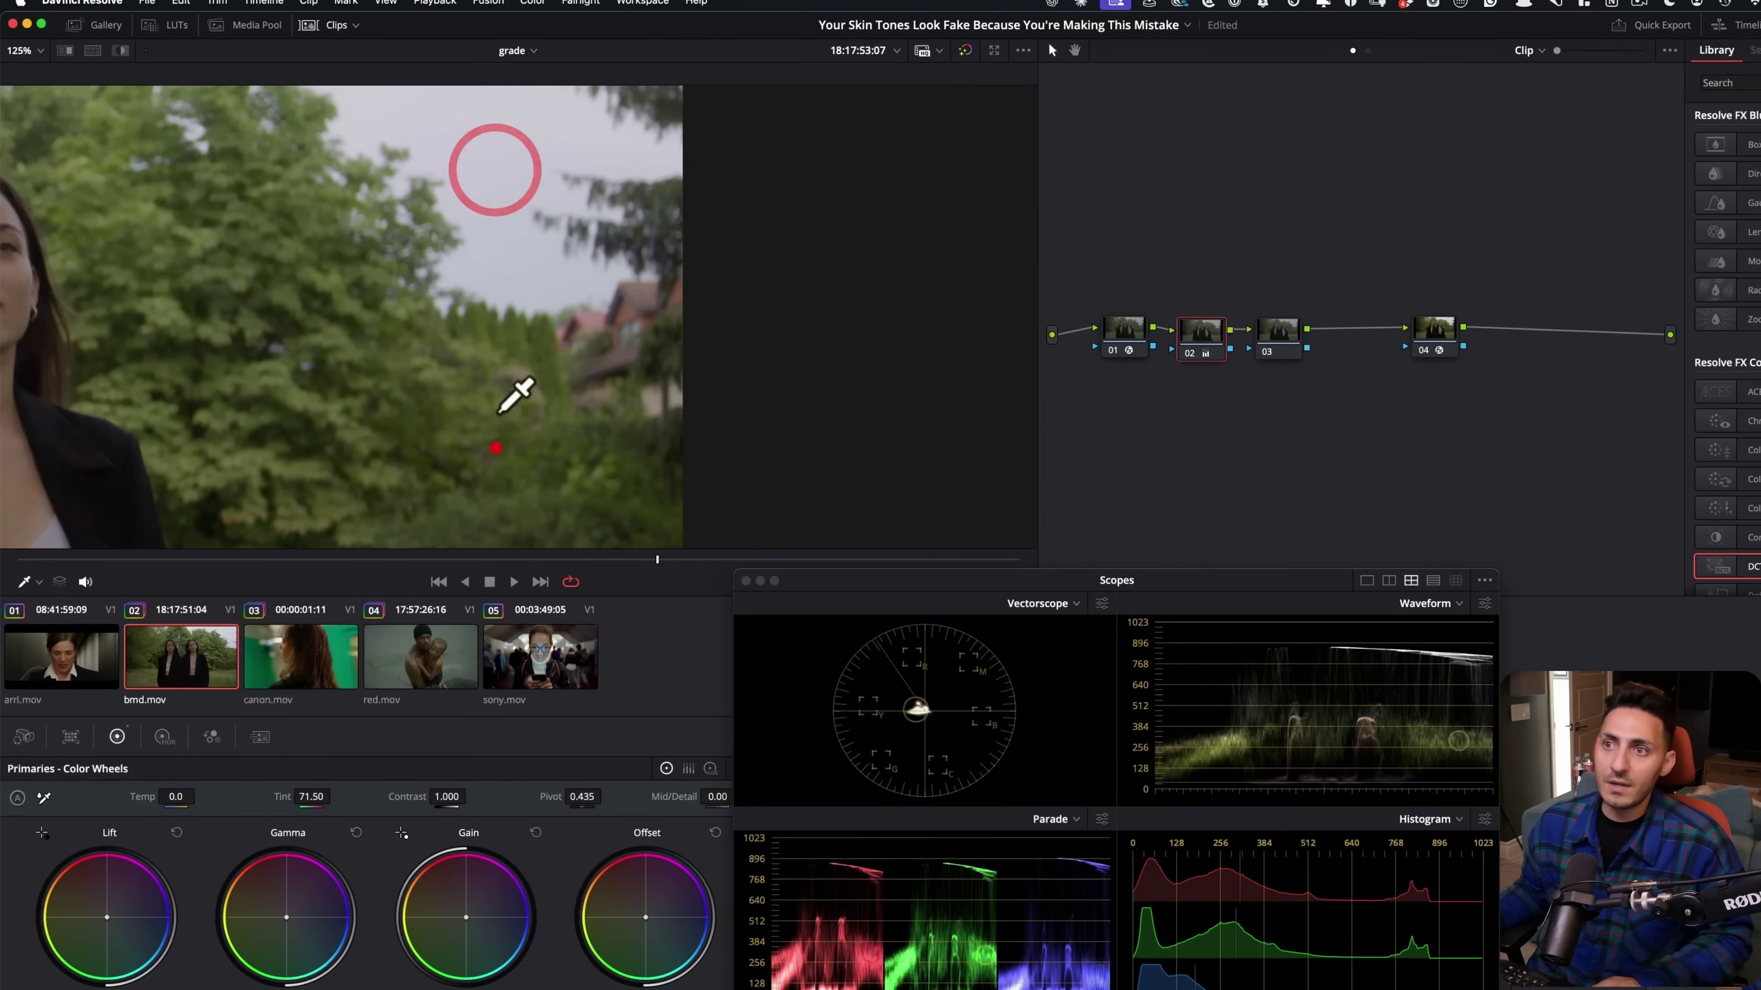
{"action": "key", "text": "super+d"}
{"action": "key", "text": "super+d"}
{"action": "left_click_drag", "start_coordinate": [646, 331], "coordinate": [785, 492]}
{"action": "key", "text": "super+d"}
{"action": "key", "text": "shift+z"}
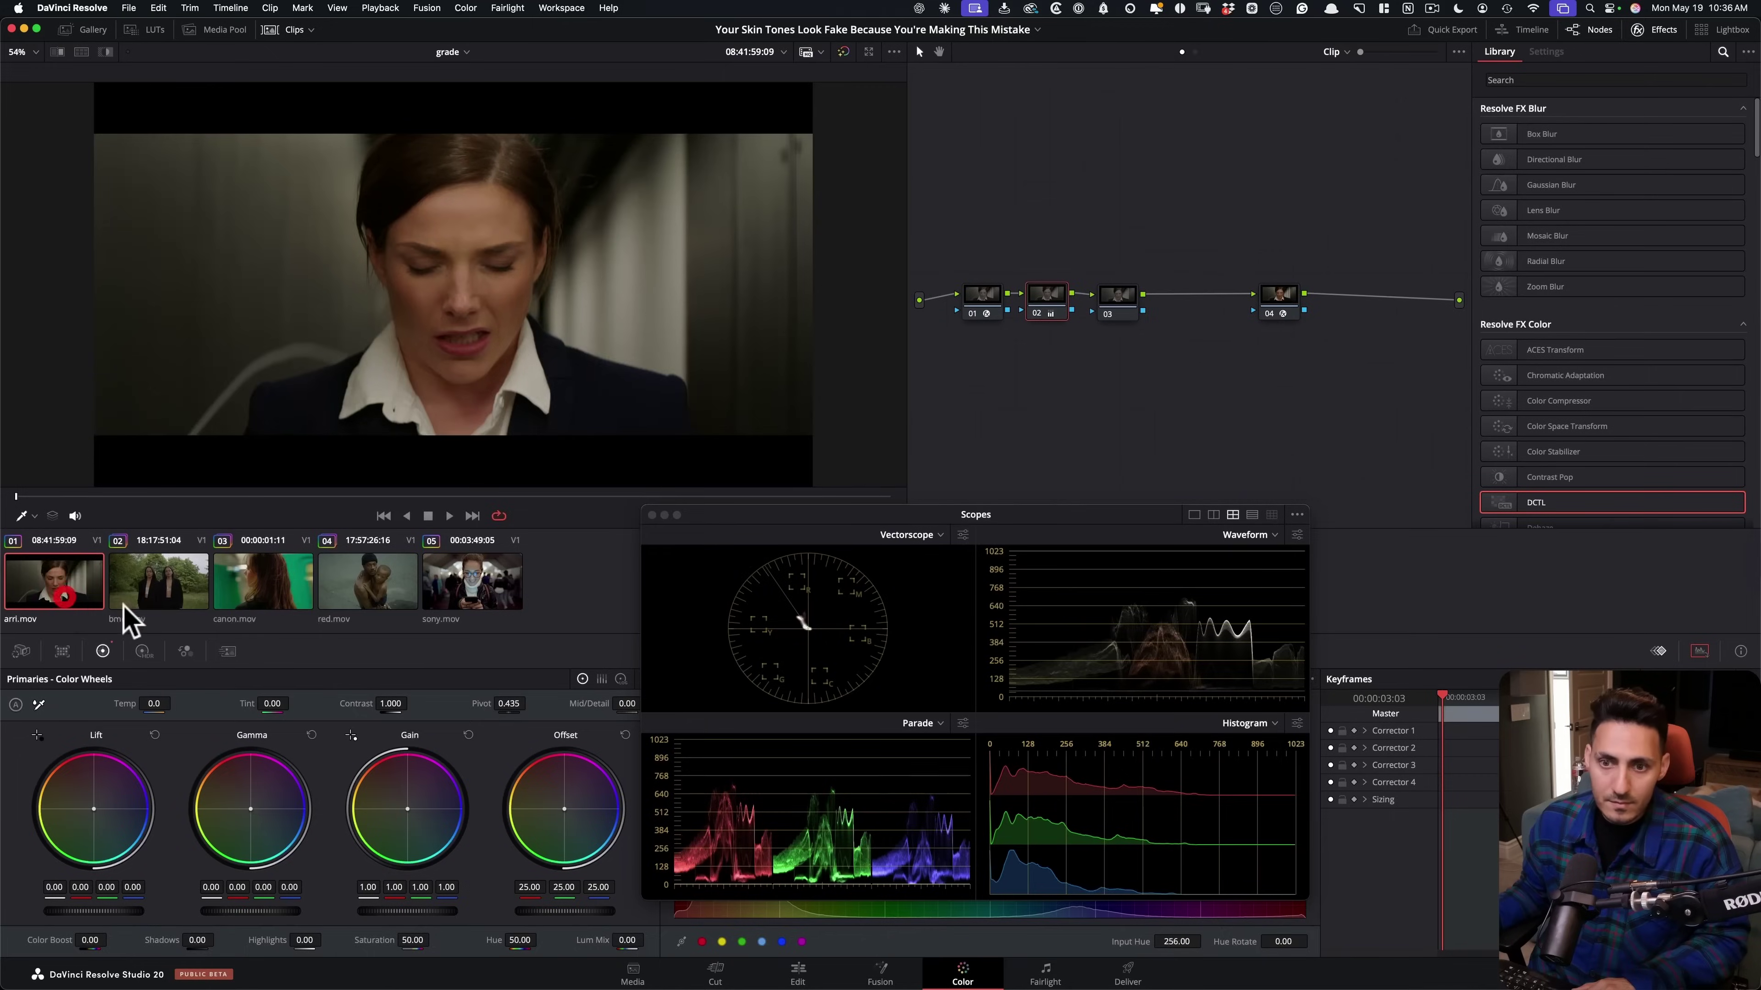
Open the red clip, go to 17:57:27:14 and switch between its grade versions to compare them.
{"action": "left_click", "coordinate": [416, 604]}
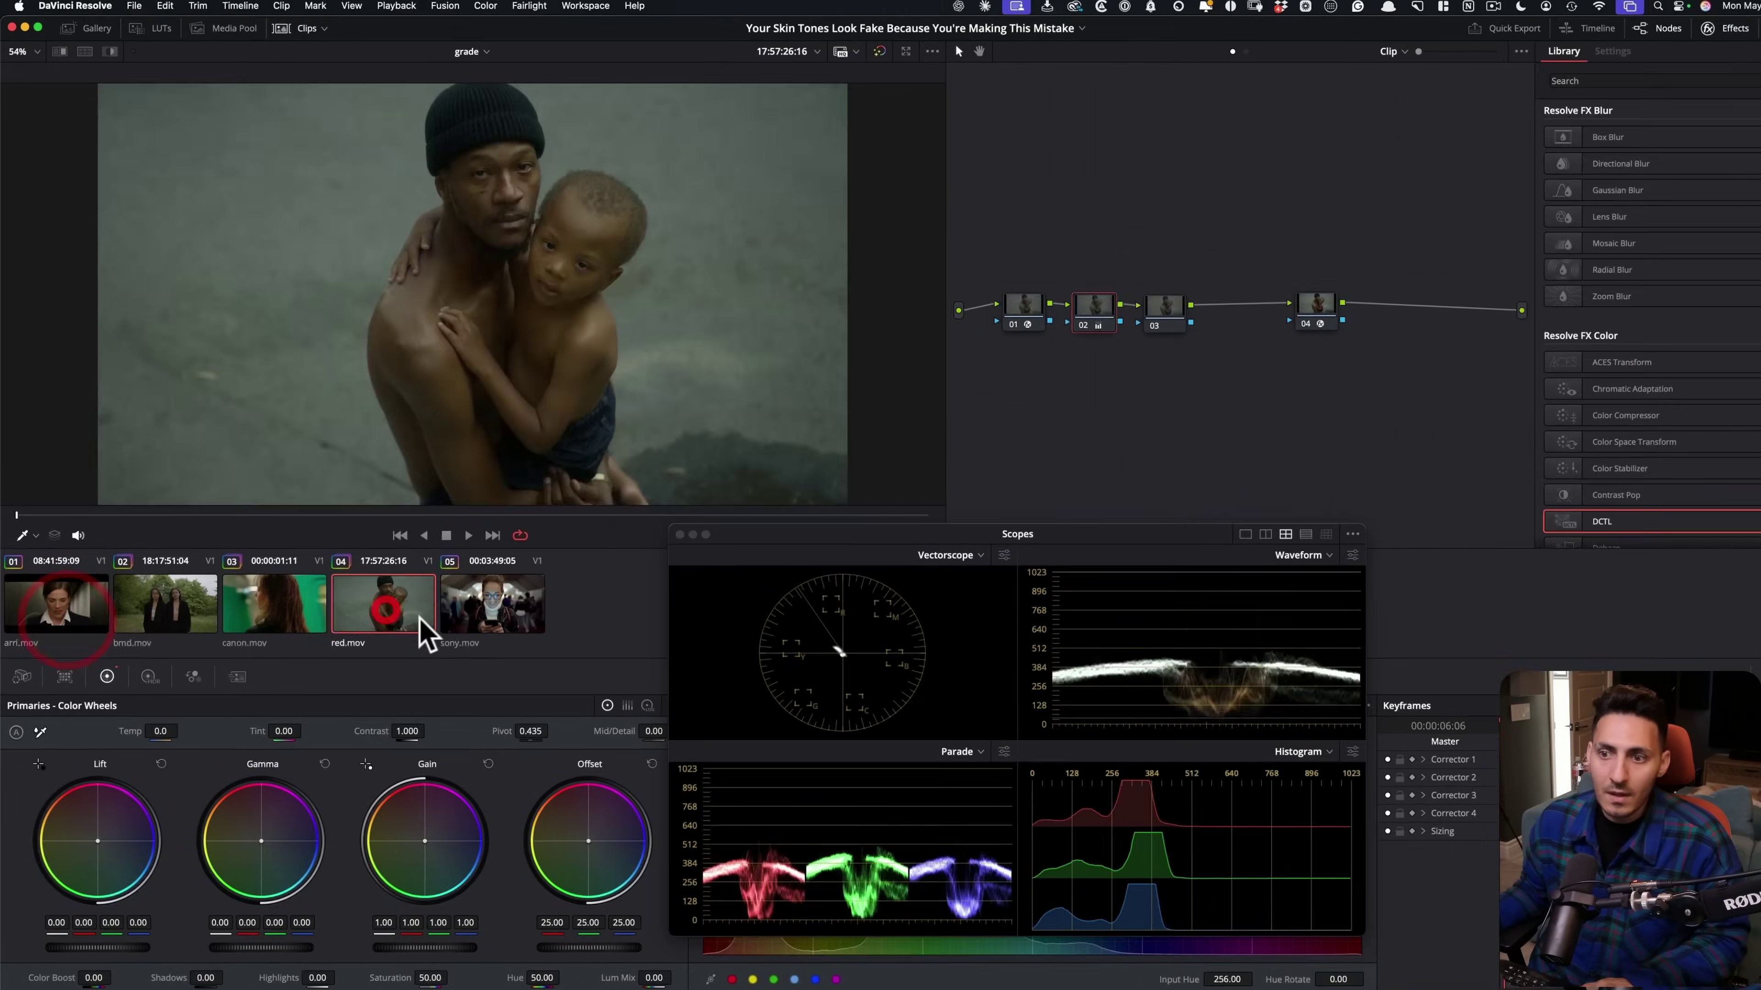
{"action": "mouse_move", "coordinate": [277, 663]}
{"action": "left_mouse_down"}
{"action": "mouse_move", "coordinate": [619, 664]}
{"action": "mouse_move", "coordinate": [221, 676]}
{"action": "mouse_move", "coordinate": [292, 679]}
{"action": "left_mouse_up"}
{"action": "key", "text": "super+b"}
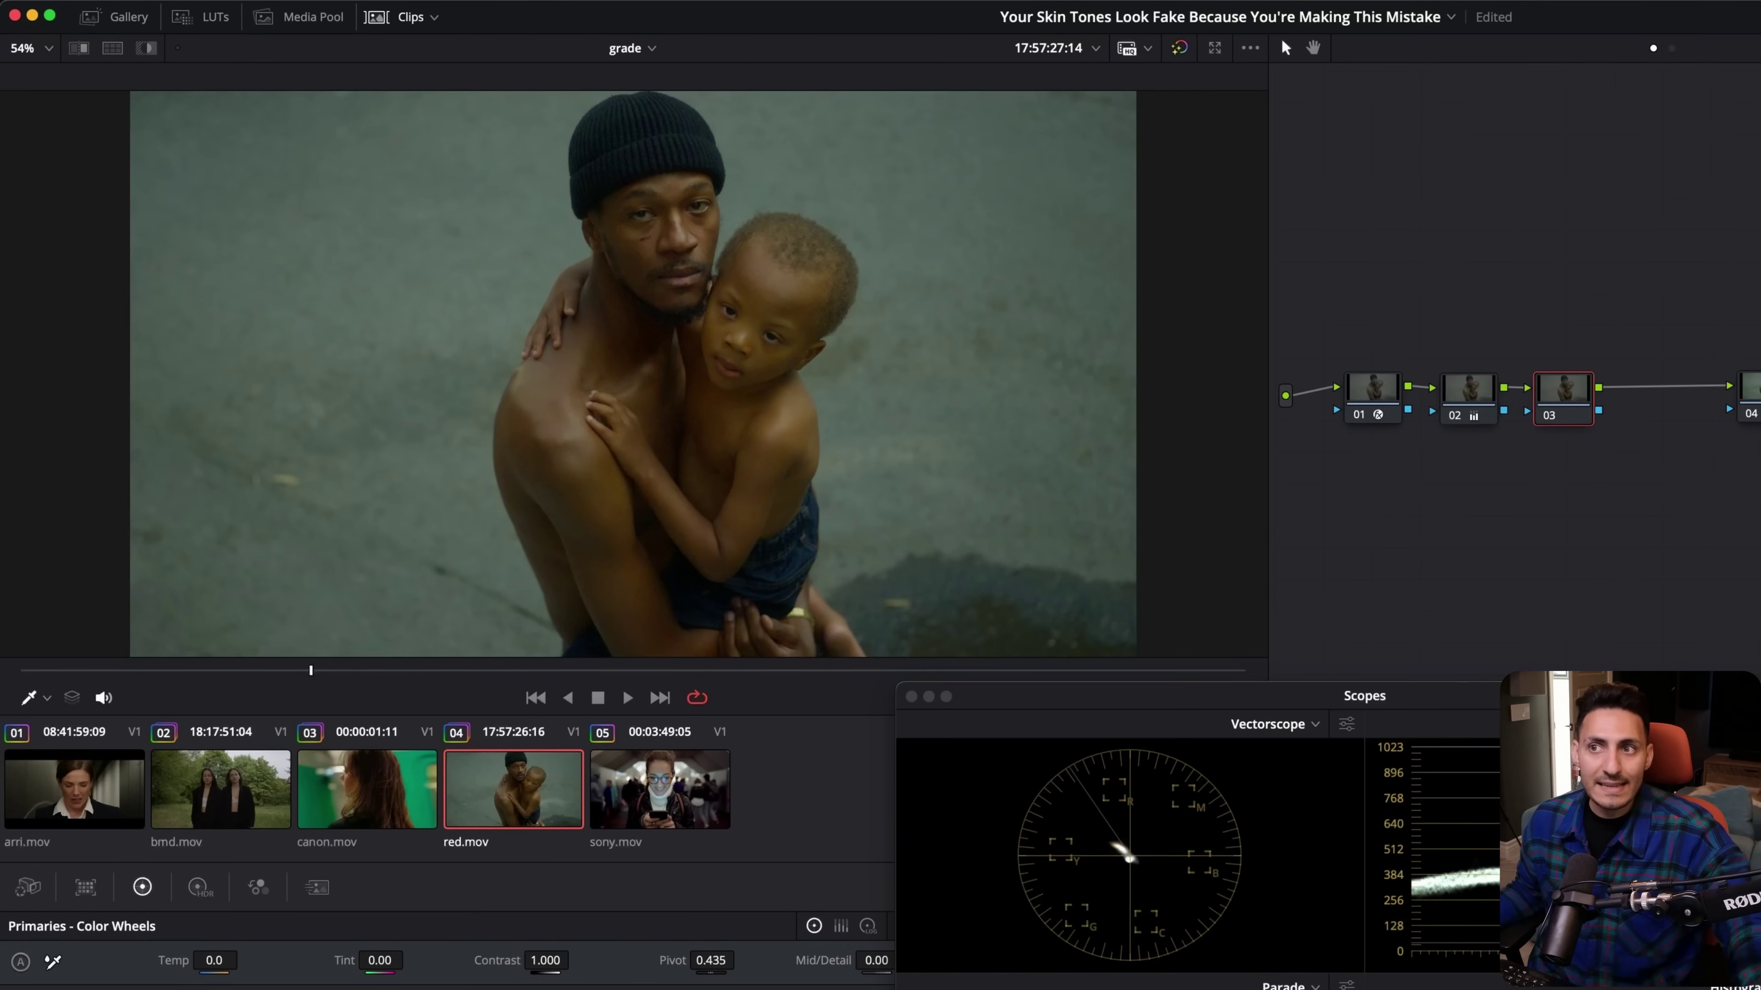
{"action": "key", "text": "super+n"}
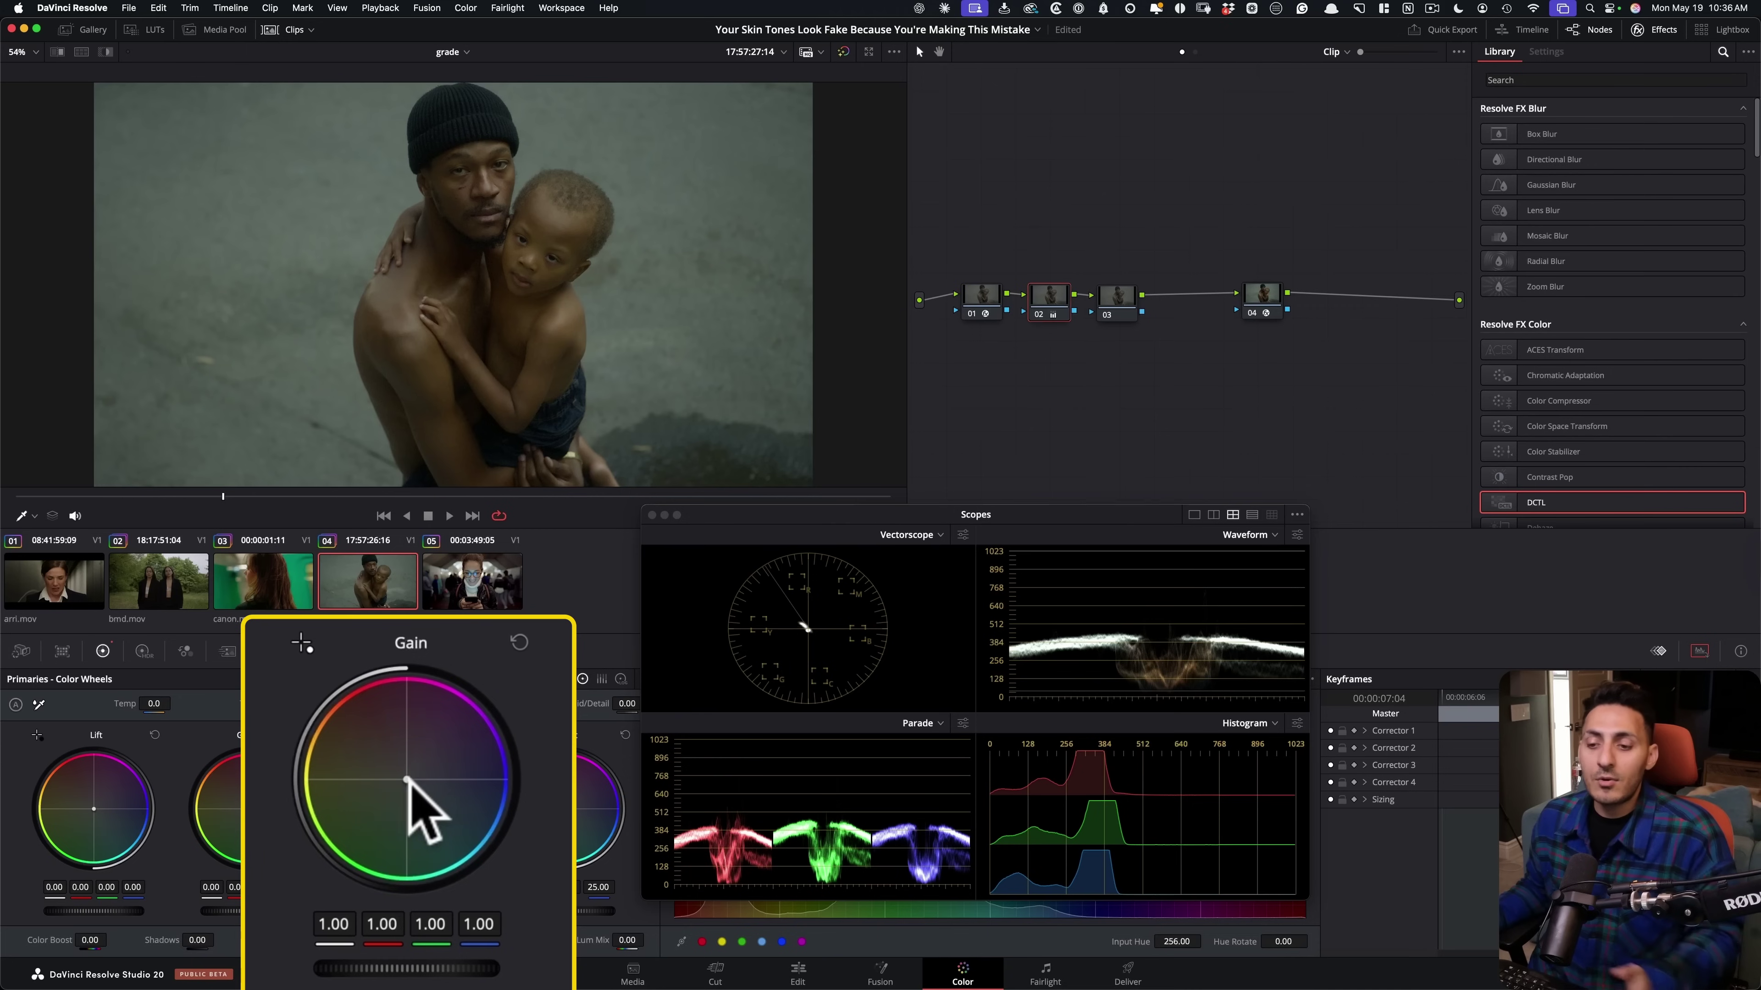
Balance the red clip on node 02 with the Gain wheel, setting red 1.07, green 0.97 and blue 1.05.
{"action": "right_click", "coordinate": [1053, 300]}
{"action": "left_click", "coordinate": [979, 421]}
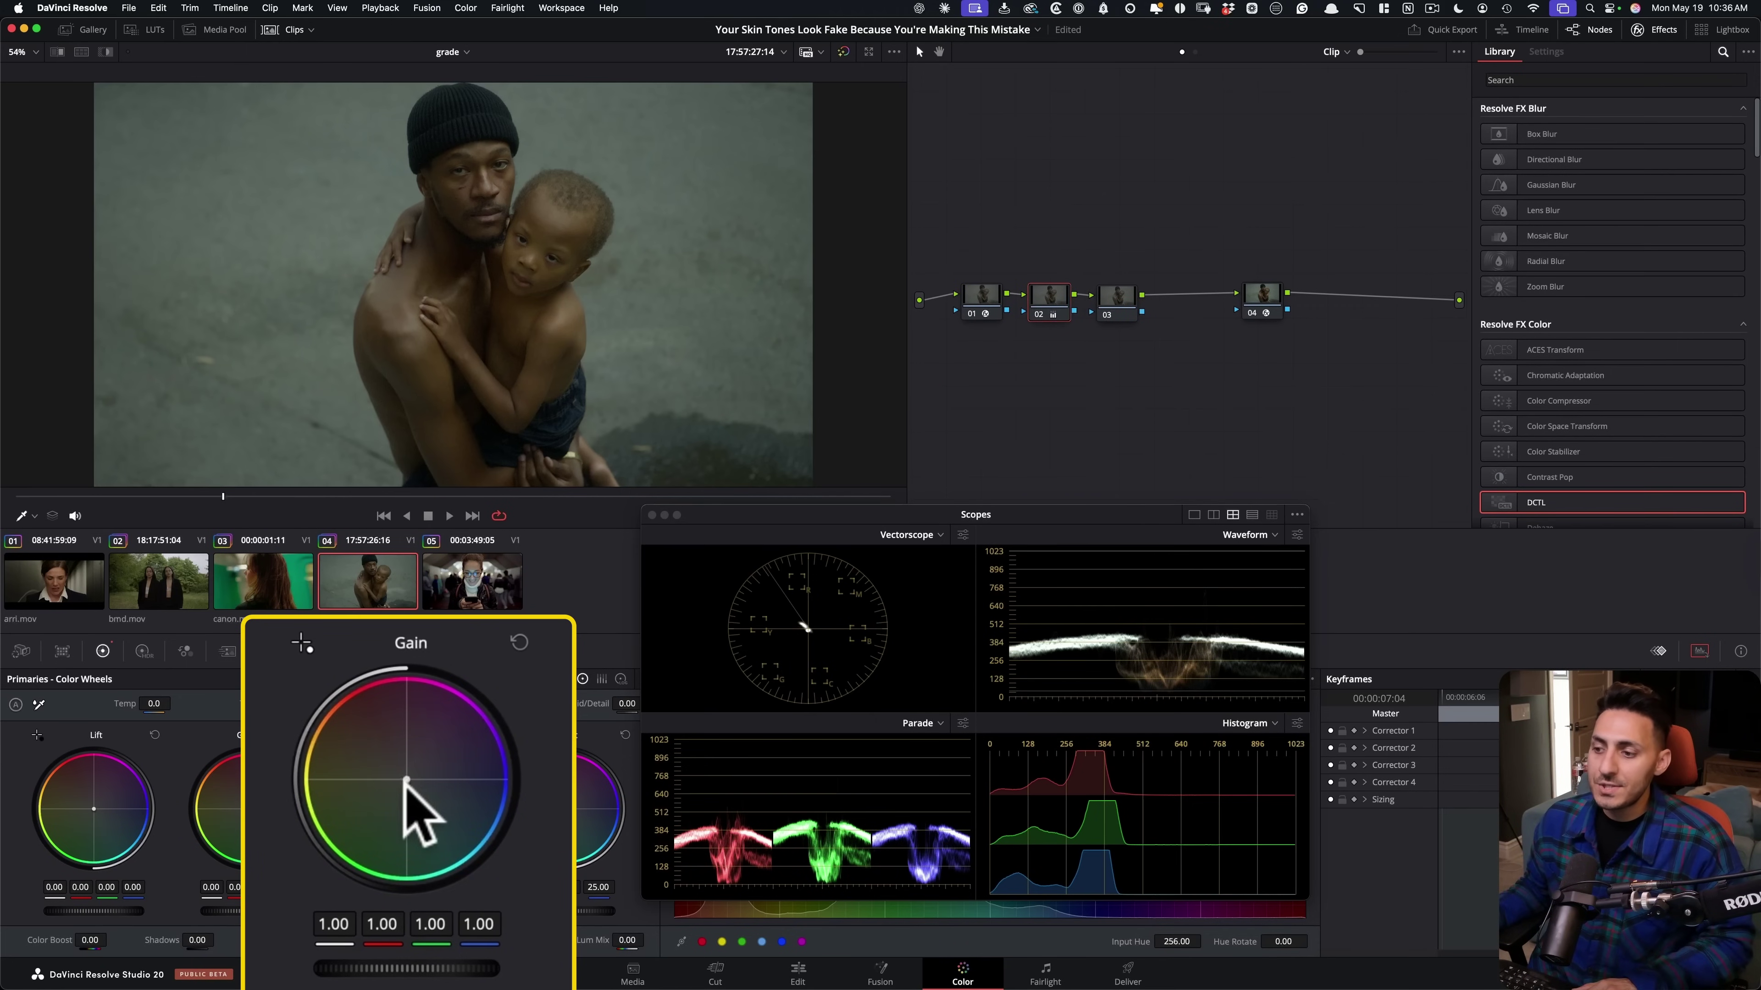
{"action": "left_click_drag", "start_coordinate": [405, 779], "coordinate": [409, 776]}
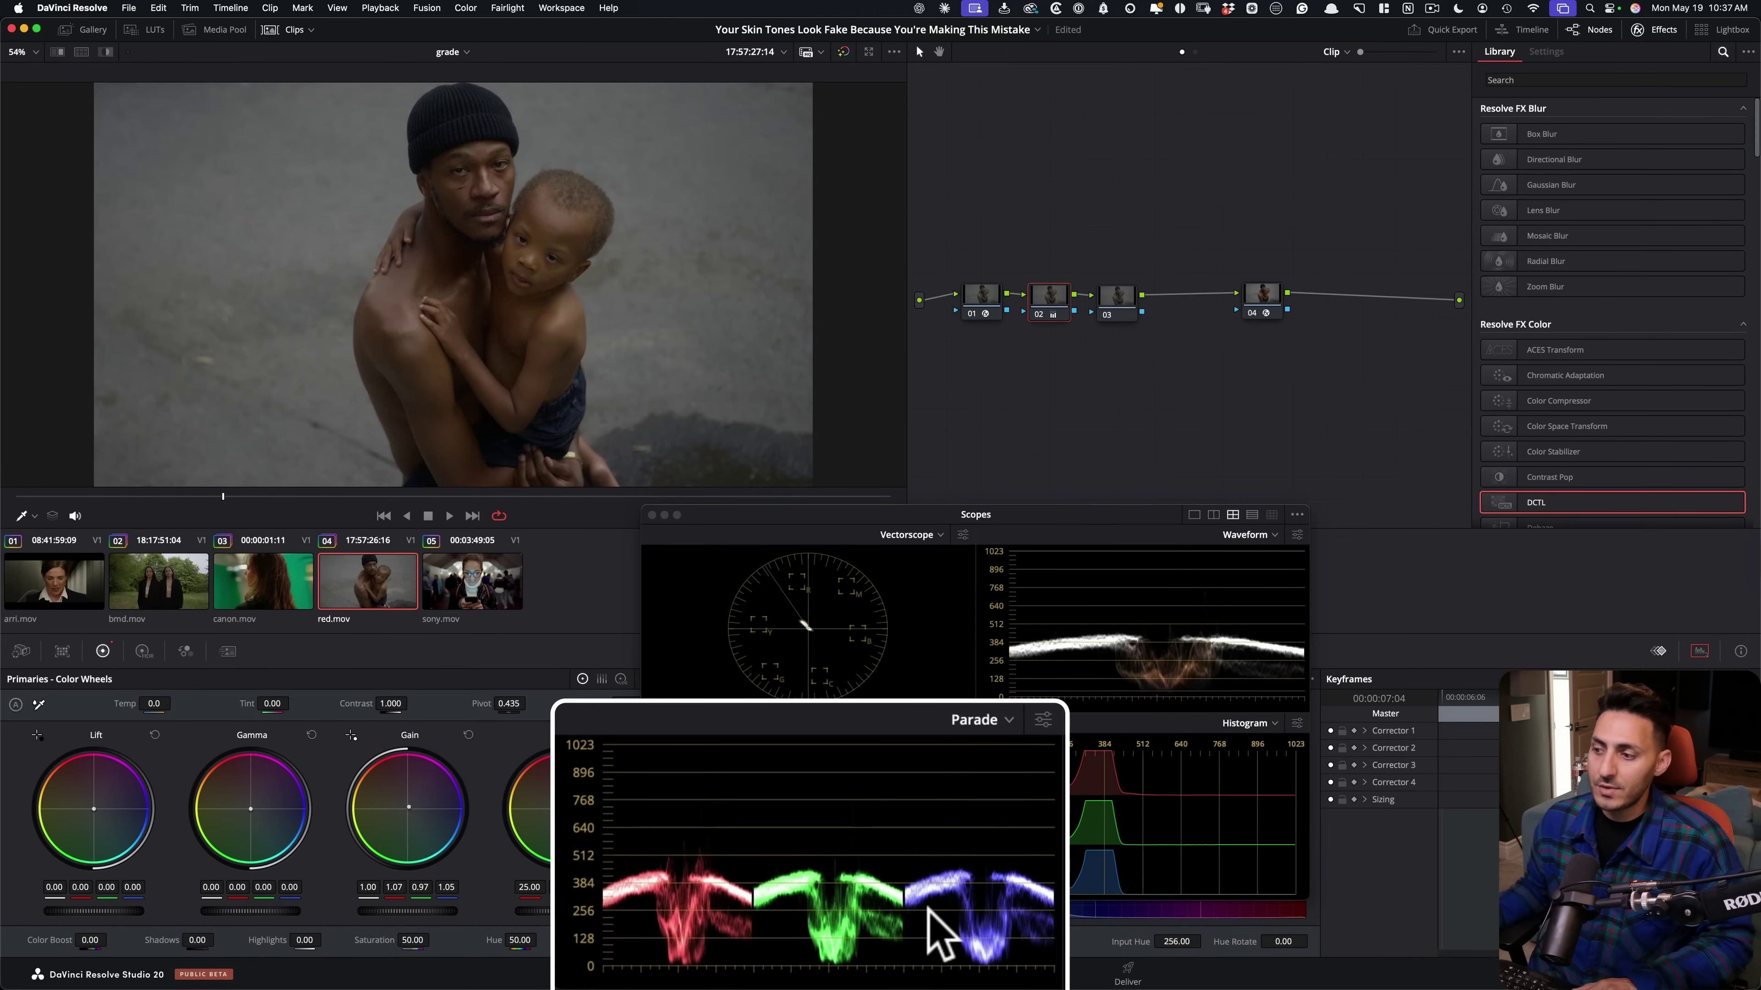
Toggle the red clip's node 02 off and on to compare the balance in the image and the scopes.
{"action": "key", "text": "ctrl+d"}
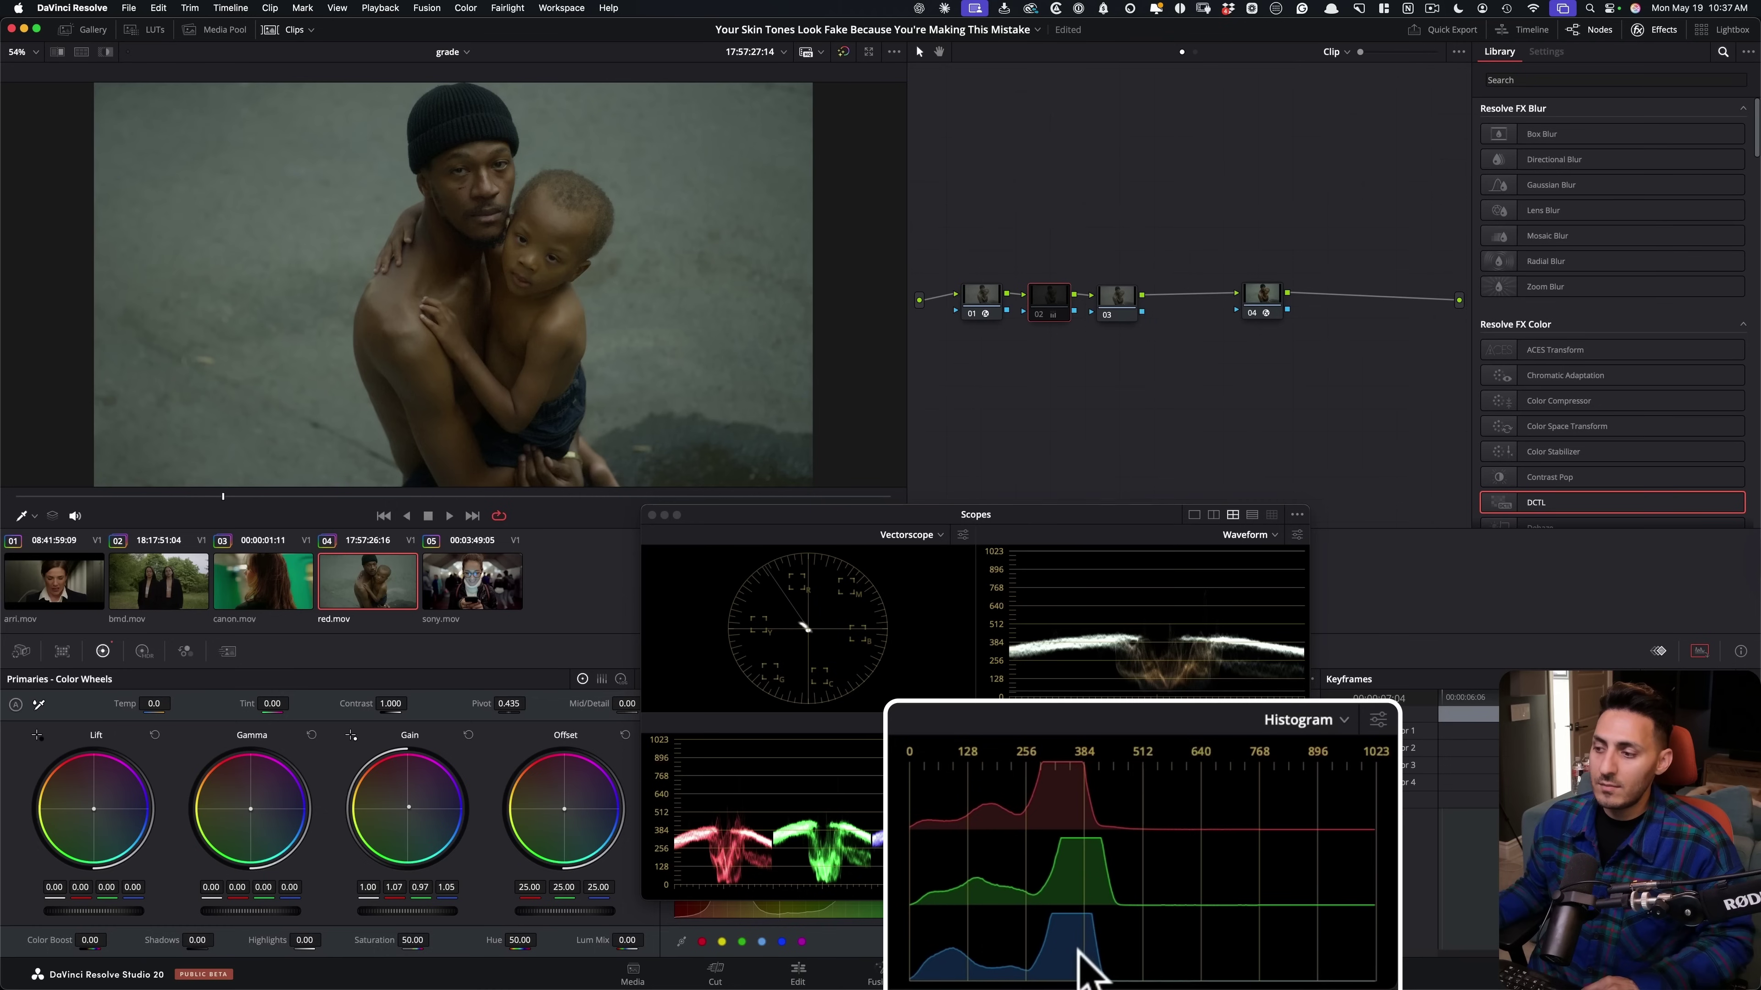
{"action": "key", "text": "ctrl+d"}
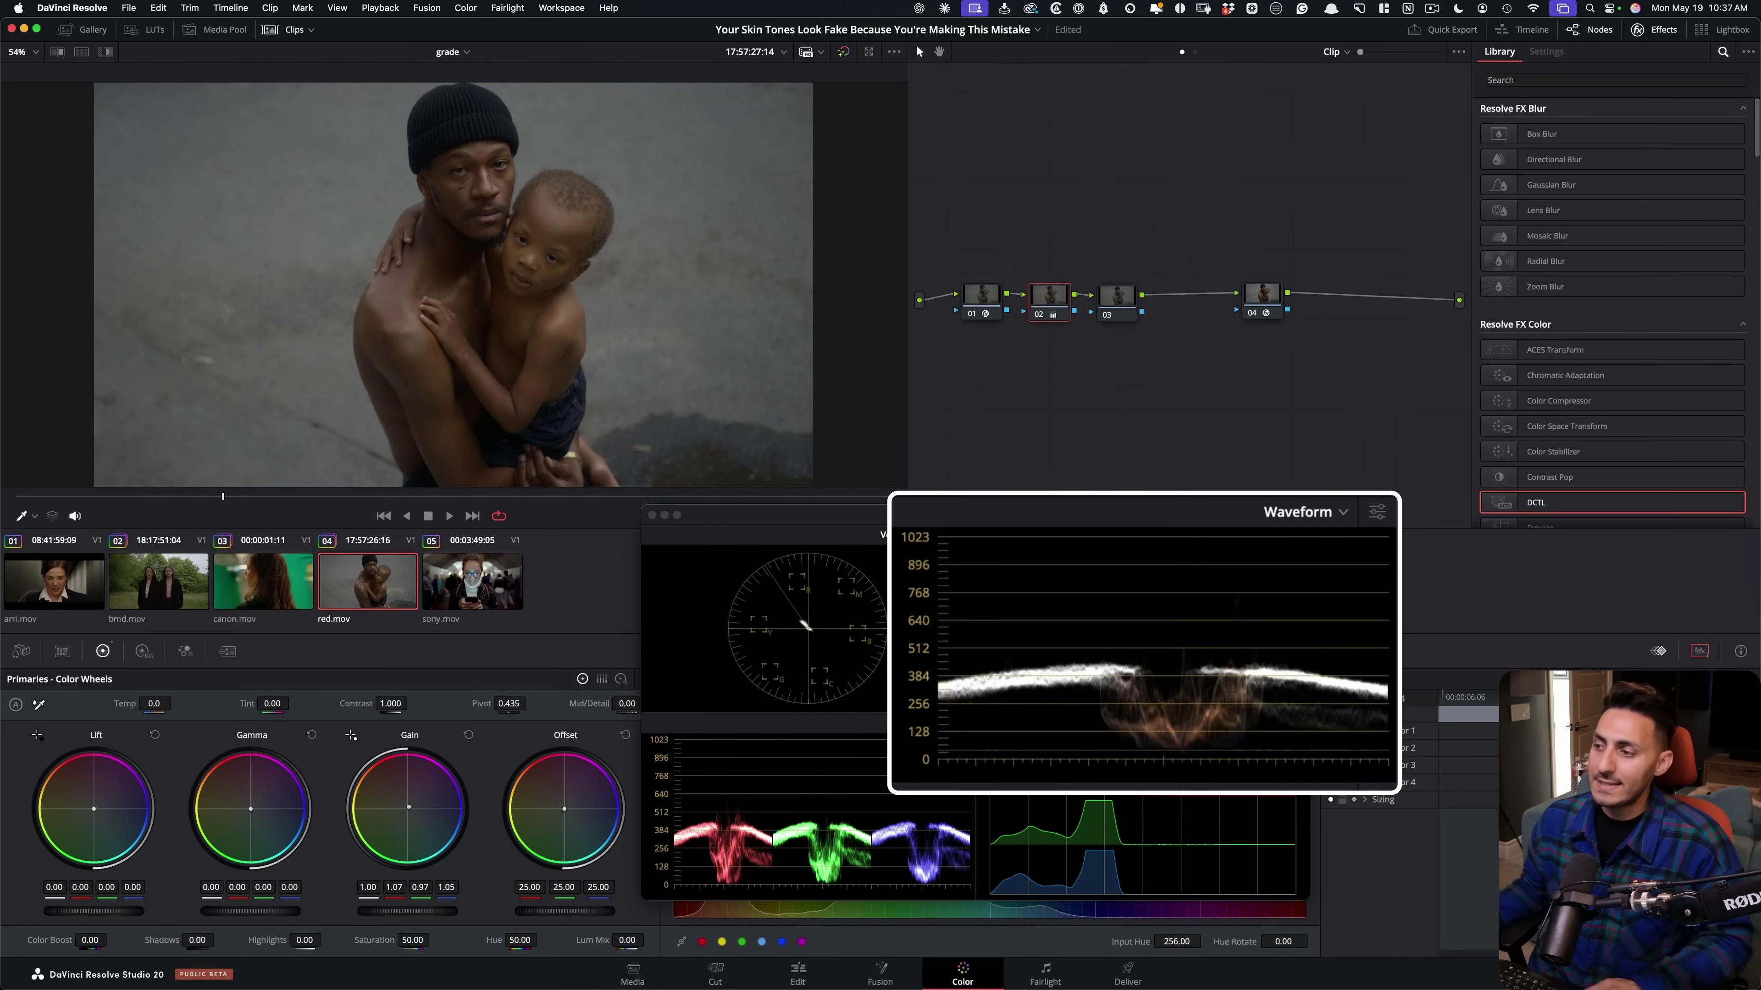
{"action": "key", "text": "ctrl+d"}
{"action": "key", "text": "ctrl+d"}
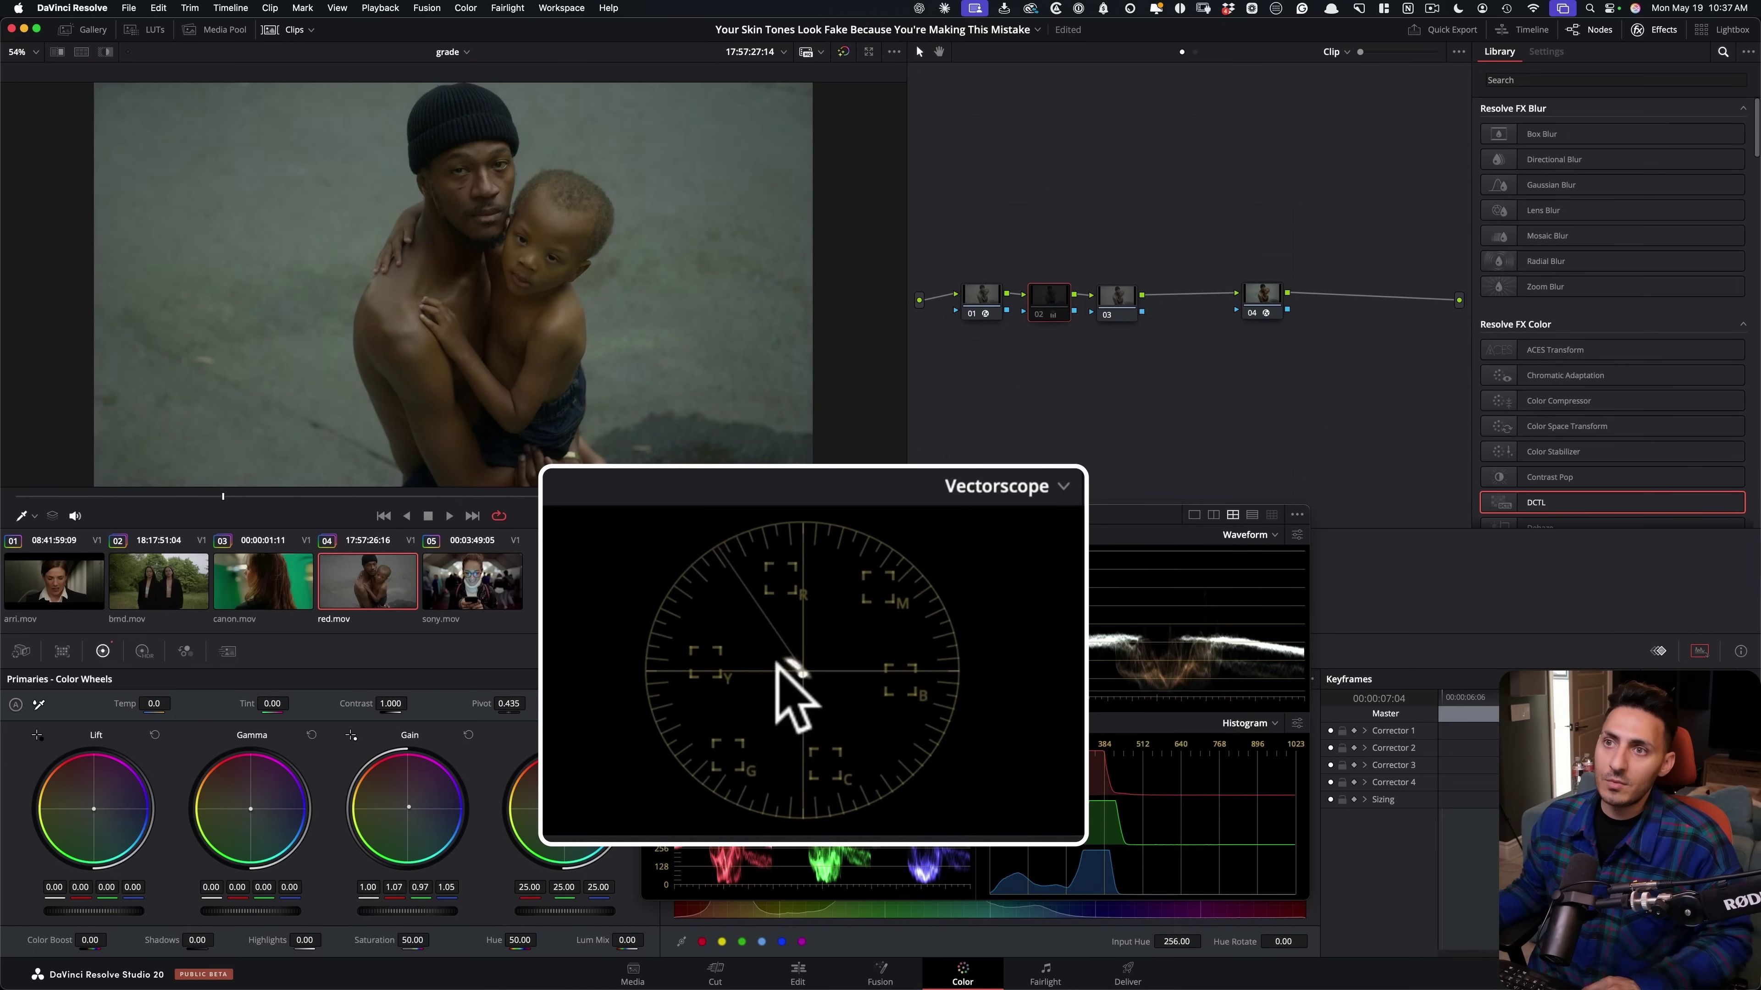
Compare the man's and child's skin on the red clip at 125% zoom with node 02 off and on, finishing with the full frame in view.
{"action": "scroll", "coordinate": [621, 382], "scroll_direction": "up", "scroll_amount": 5}
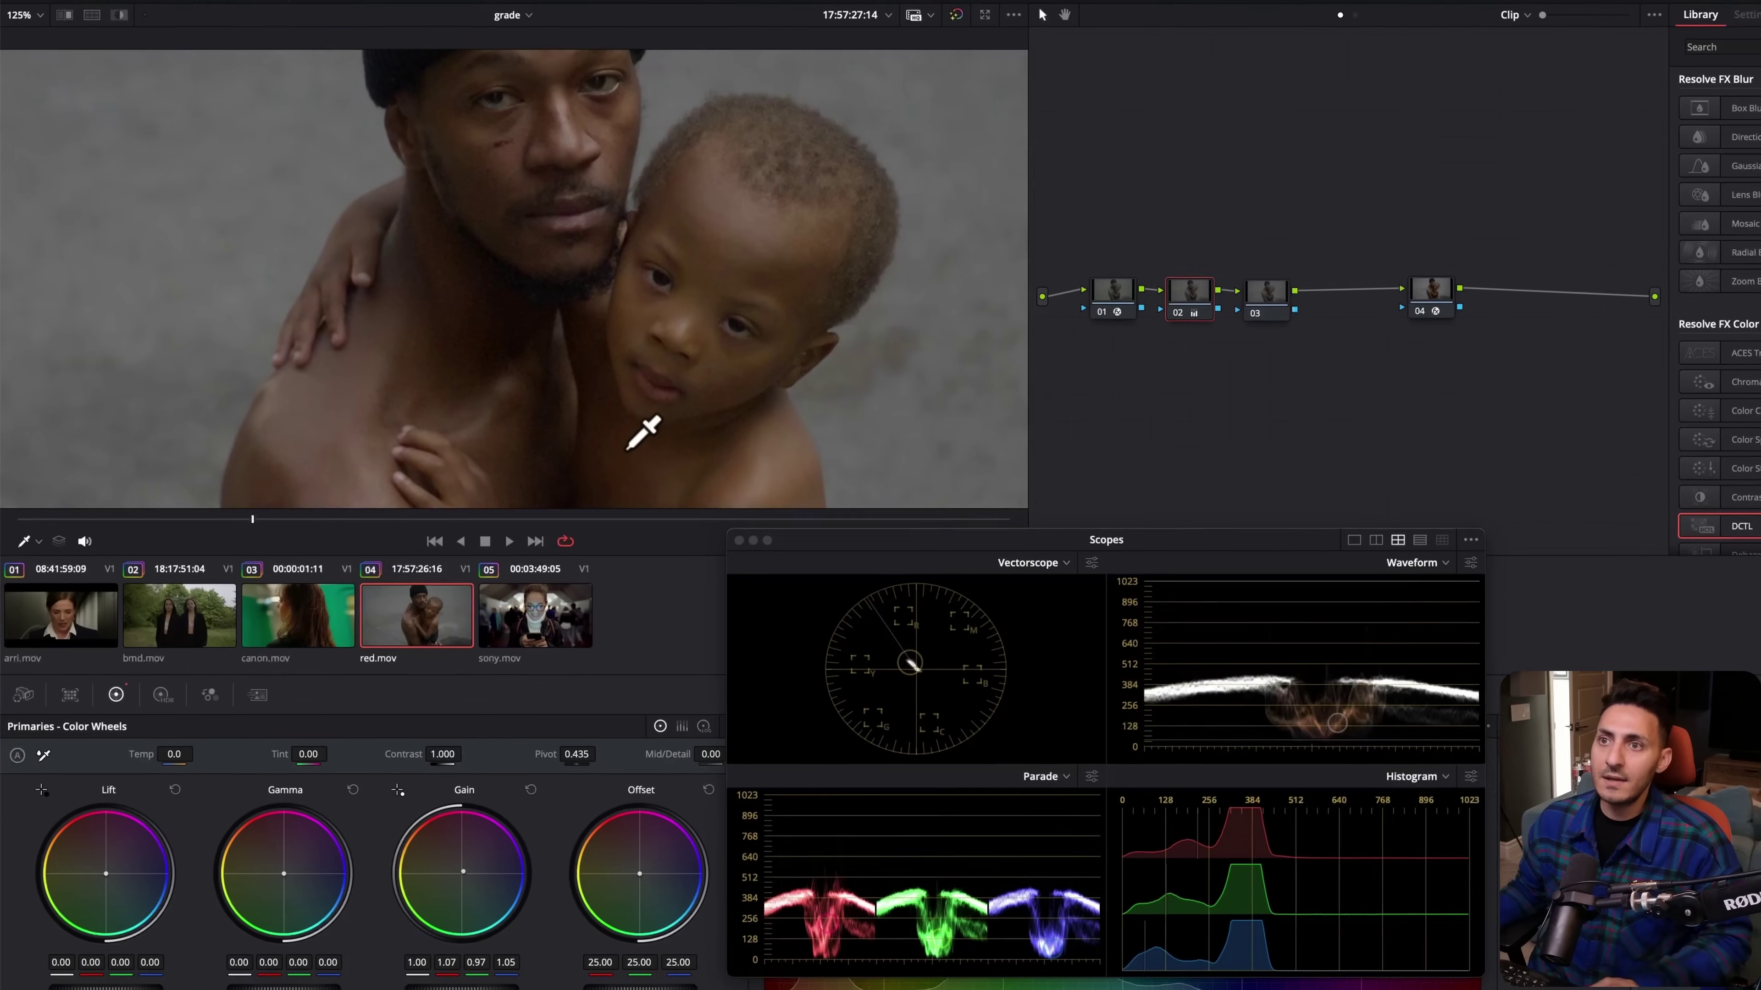
{"action": "key", "text": "super+d"}
{"action": "left_click_drag", "start_coordinate": [652, 347], "coordinate": [657, 259]}
{"action": "key", "text": "super+d"}
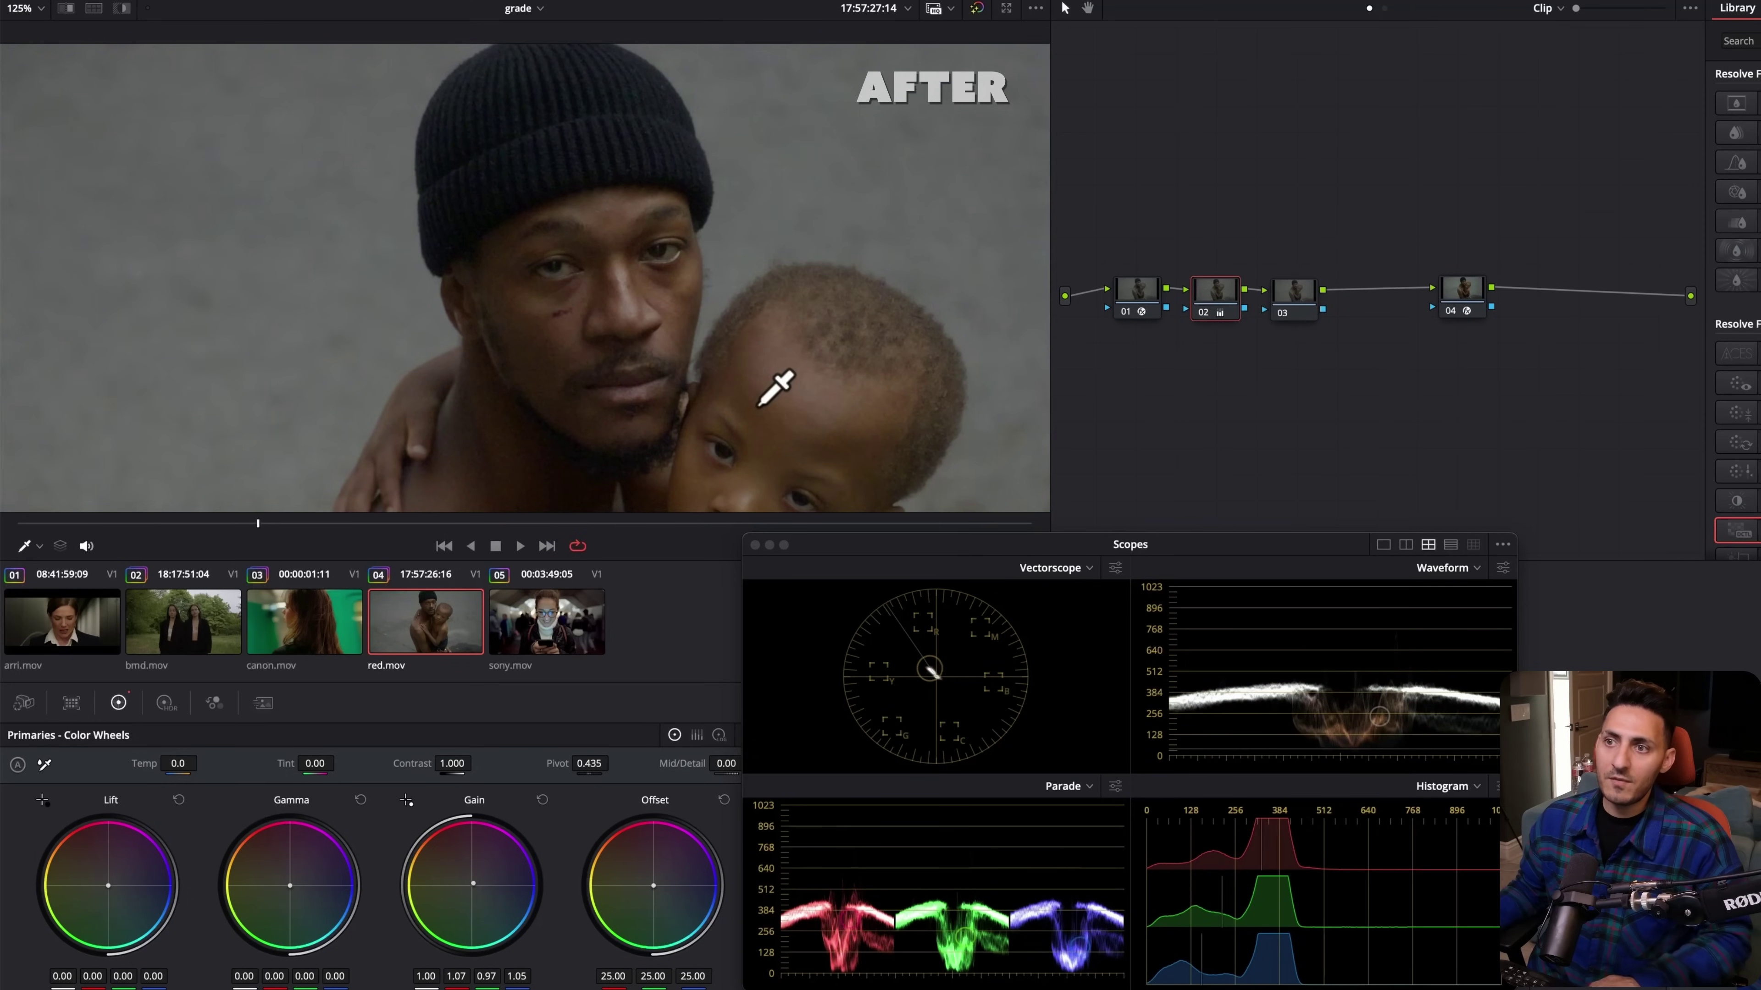
{"action": "key", "text": "shift+z"}
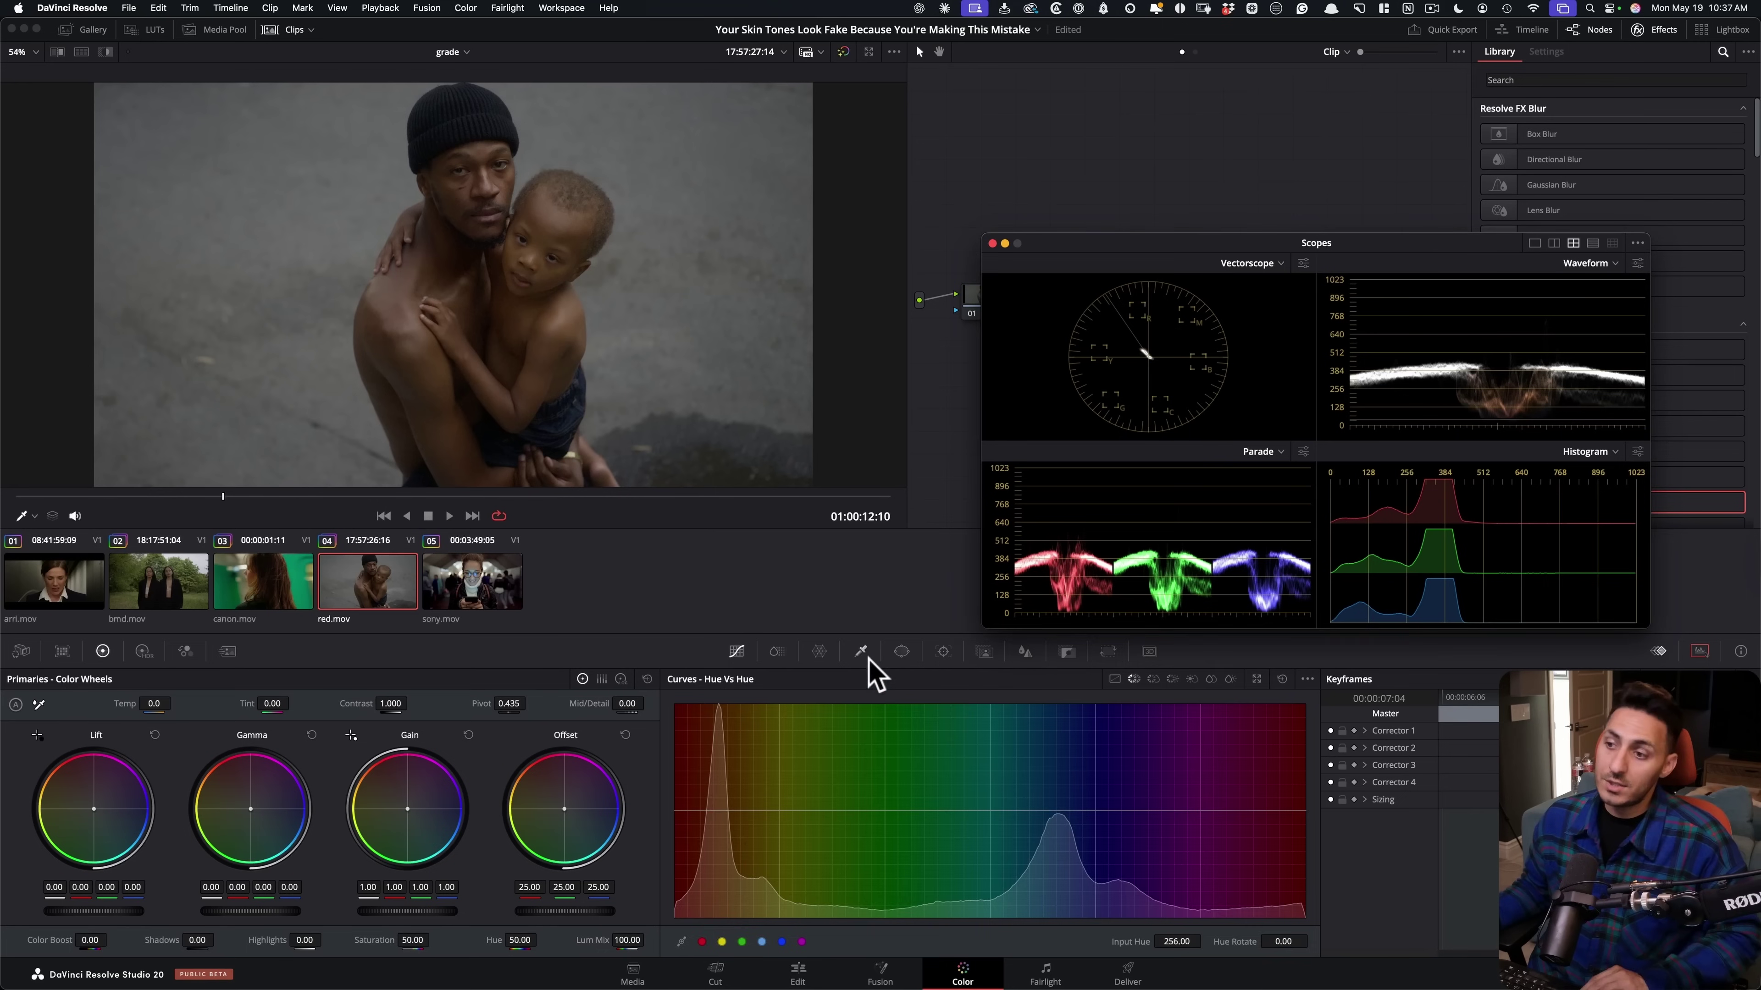
Sample the skin highlight on the man's shoulder with the HSL Qualifier and show the selection in highlight mode.
{"action": "left_click", "coordinate": [984, 698]}
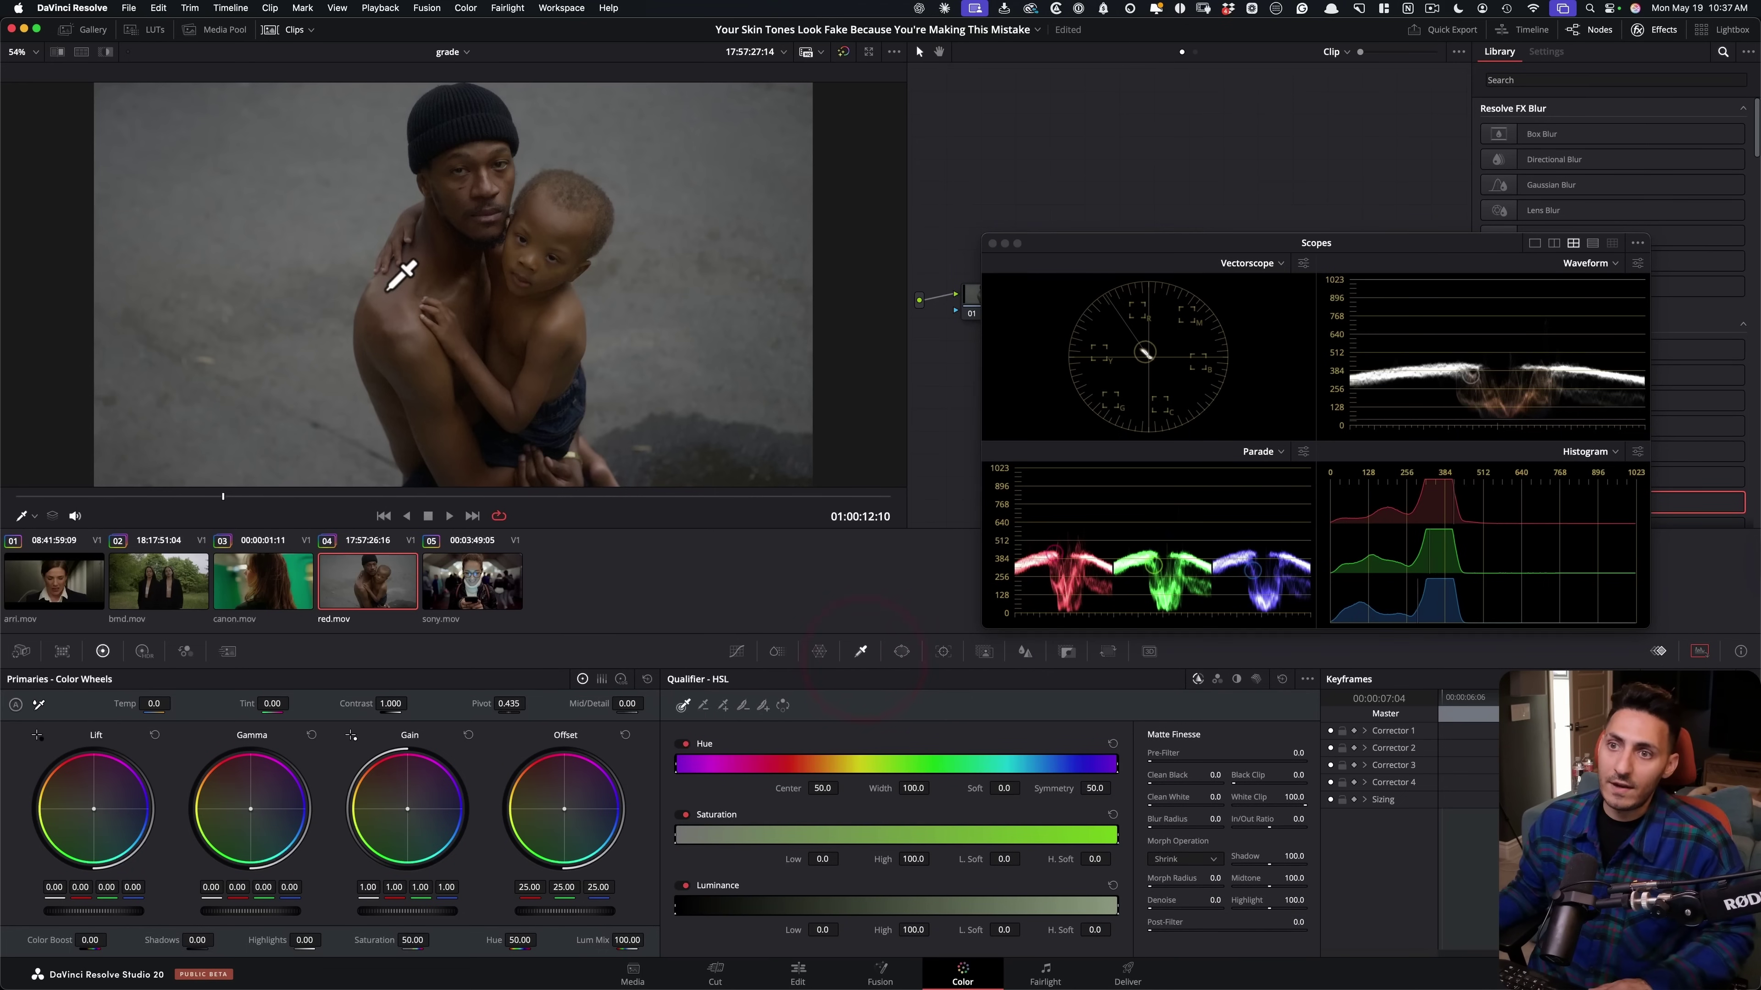
{"action": "left_click", "coordinate": [394, 317]}
{"action": "key", "text": "shift+h"}
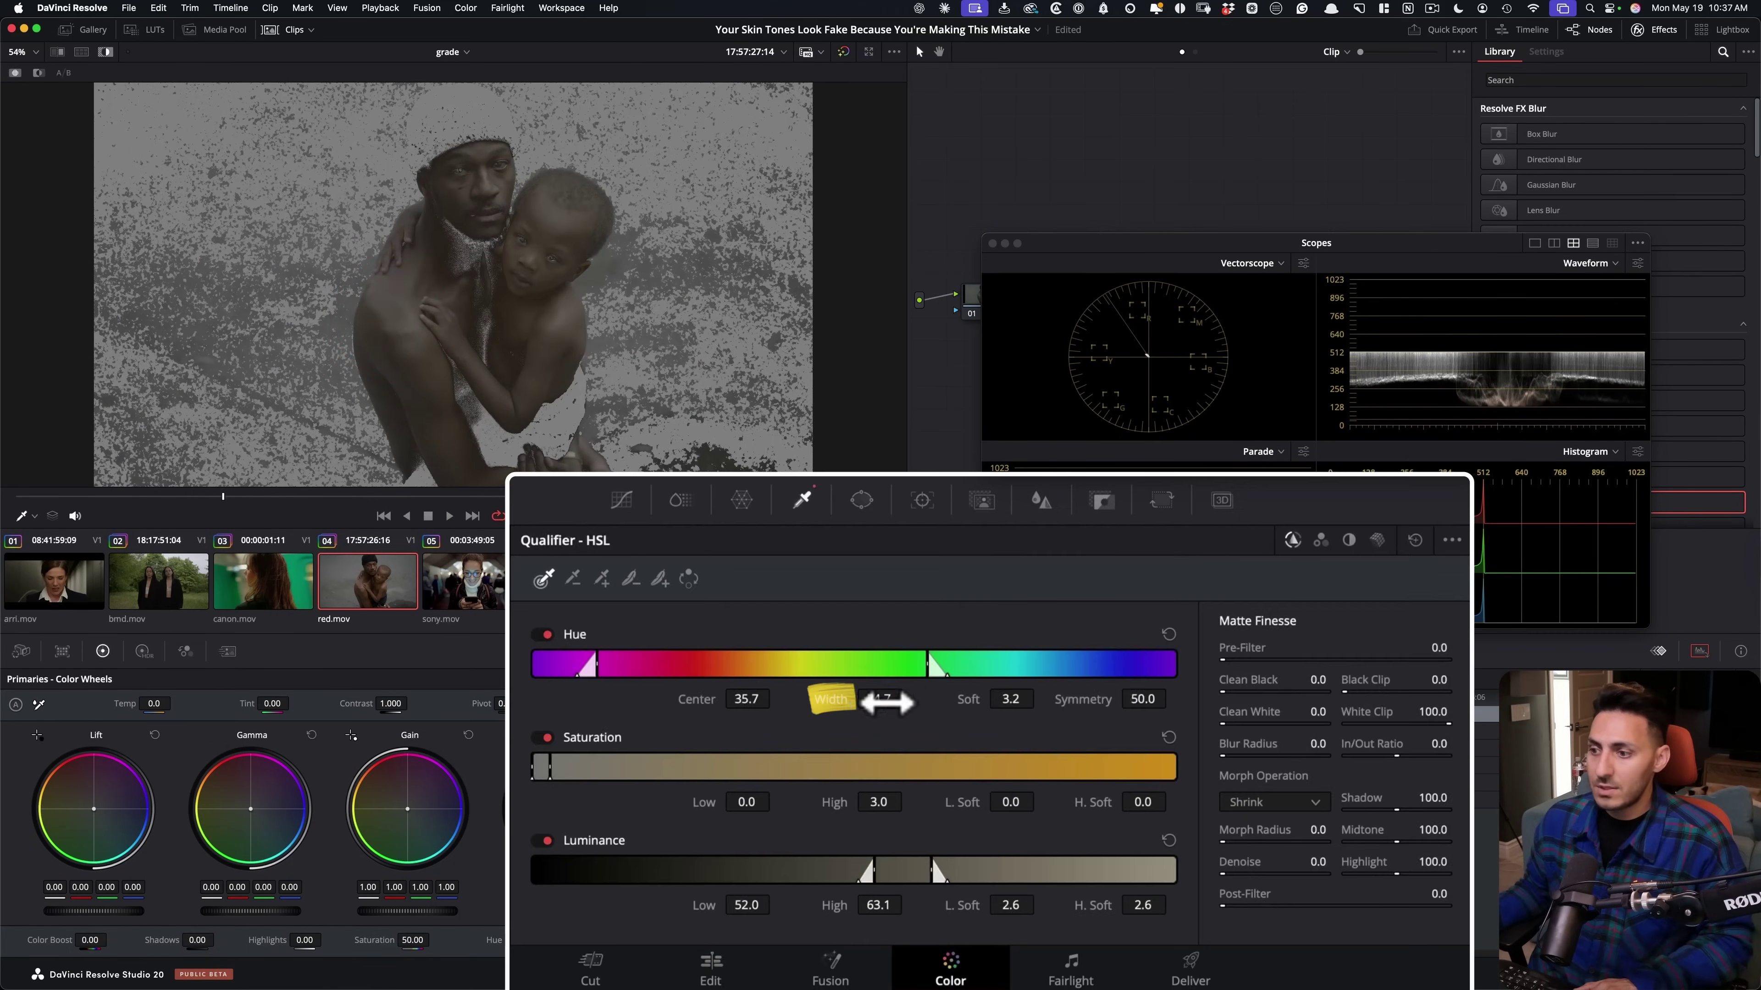
Refine the shoulder qualification with Hue Width 19.2, Hue Center 34.0, Saturation Low 0.2 and Denoise 47.1.
{"action": "left_click_drag", "start_coordinate": [908, 700], "coordinate": [889, 700]}
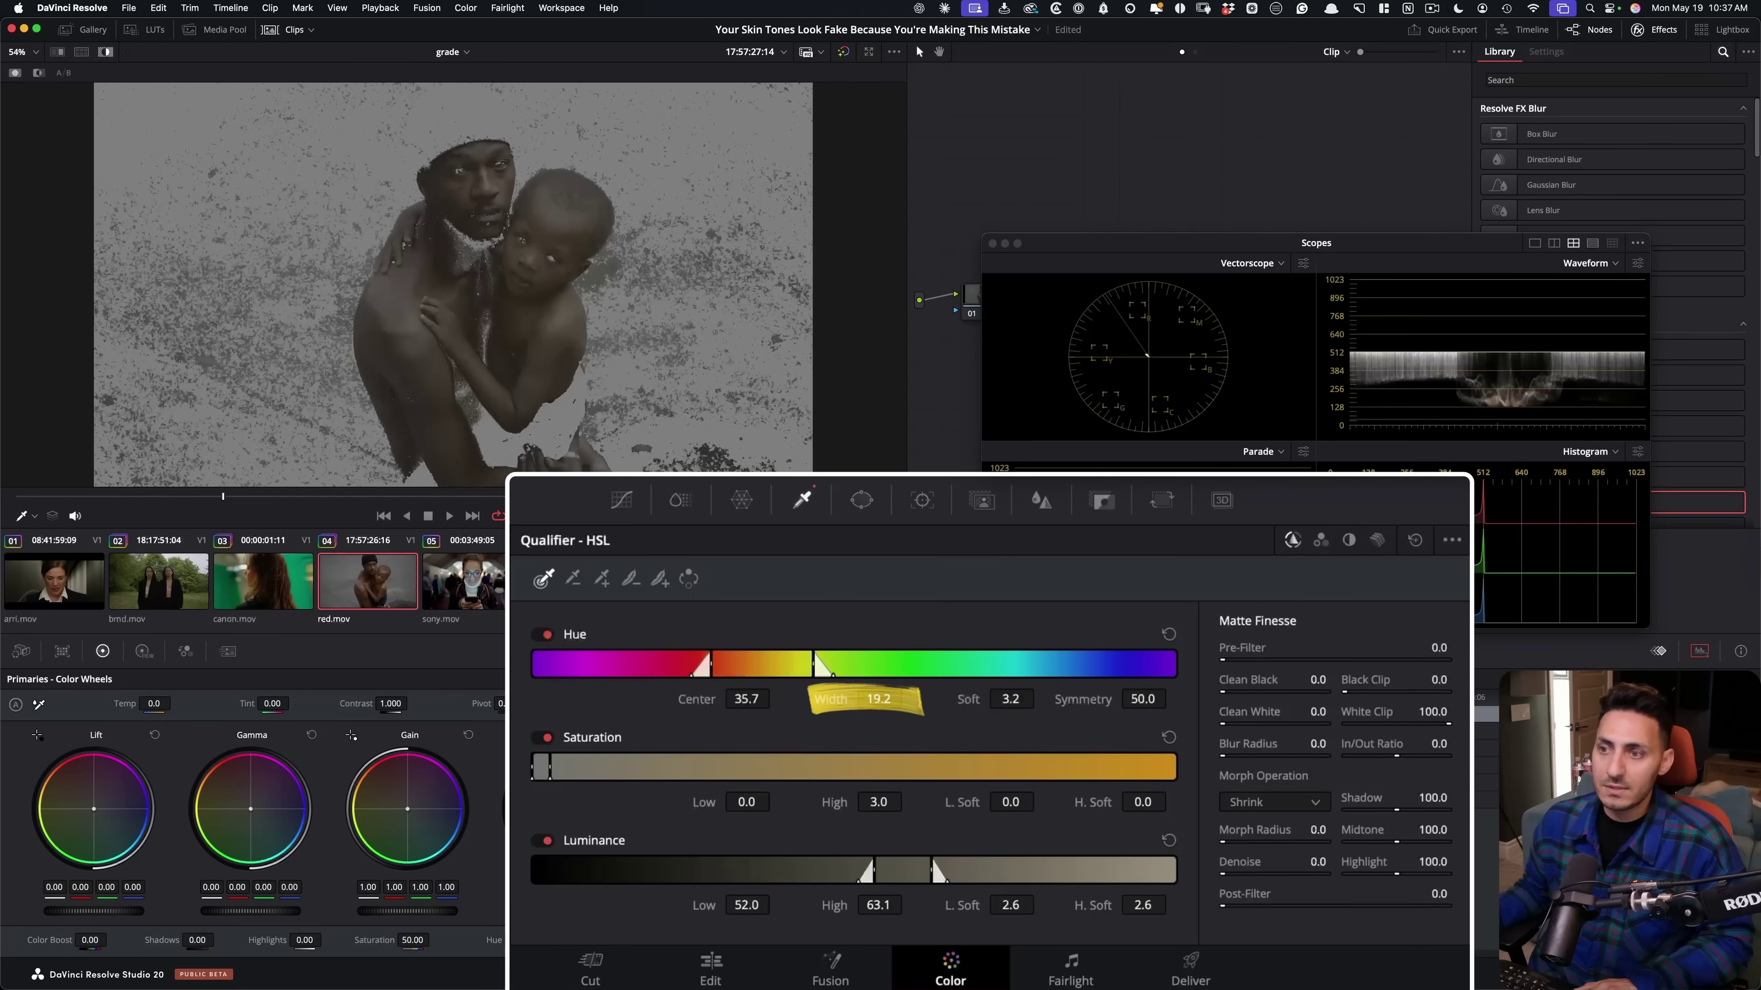
{"action": "mouse_move", "coordinate": [747, 700]}
{"action": "left_mouse_down"}
{"action": "mouse_move", "coordinate": [732, 699]}
{"action": "mouse_move", "coordinate": [776, 697]}
{"action": "left_mouse_up"}
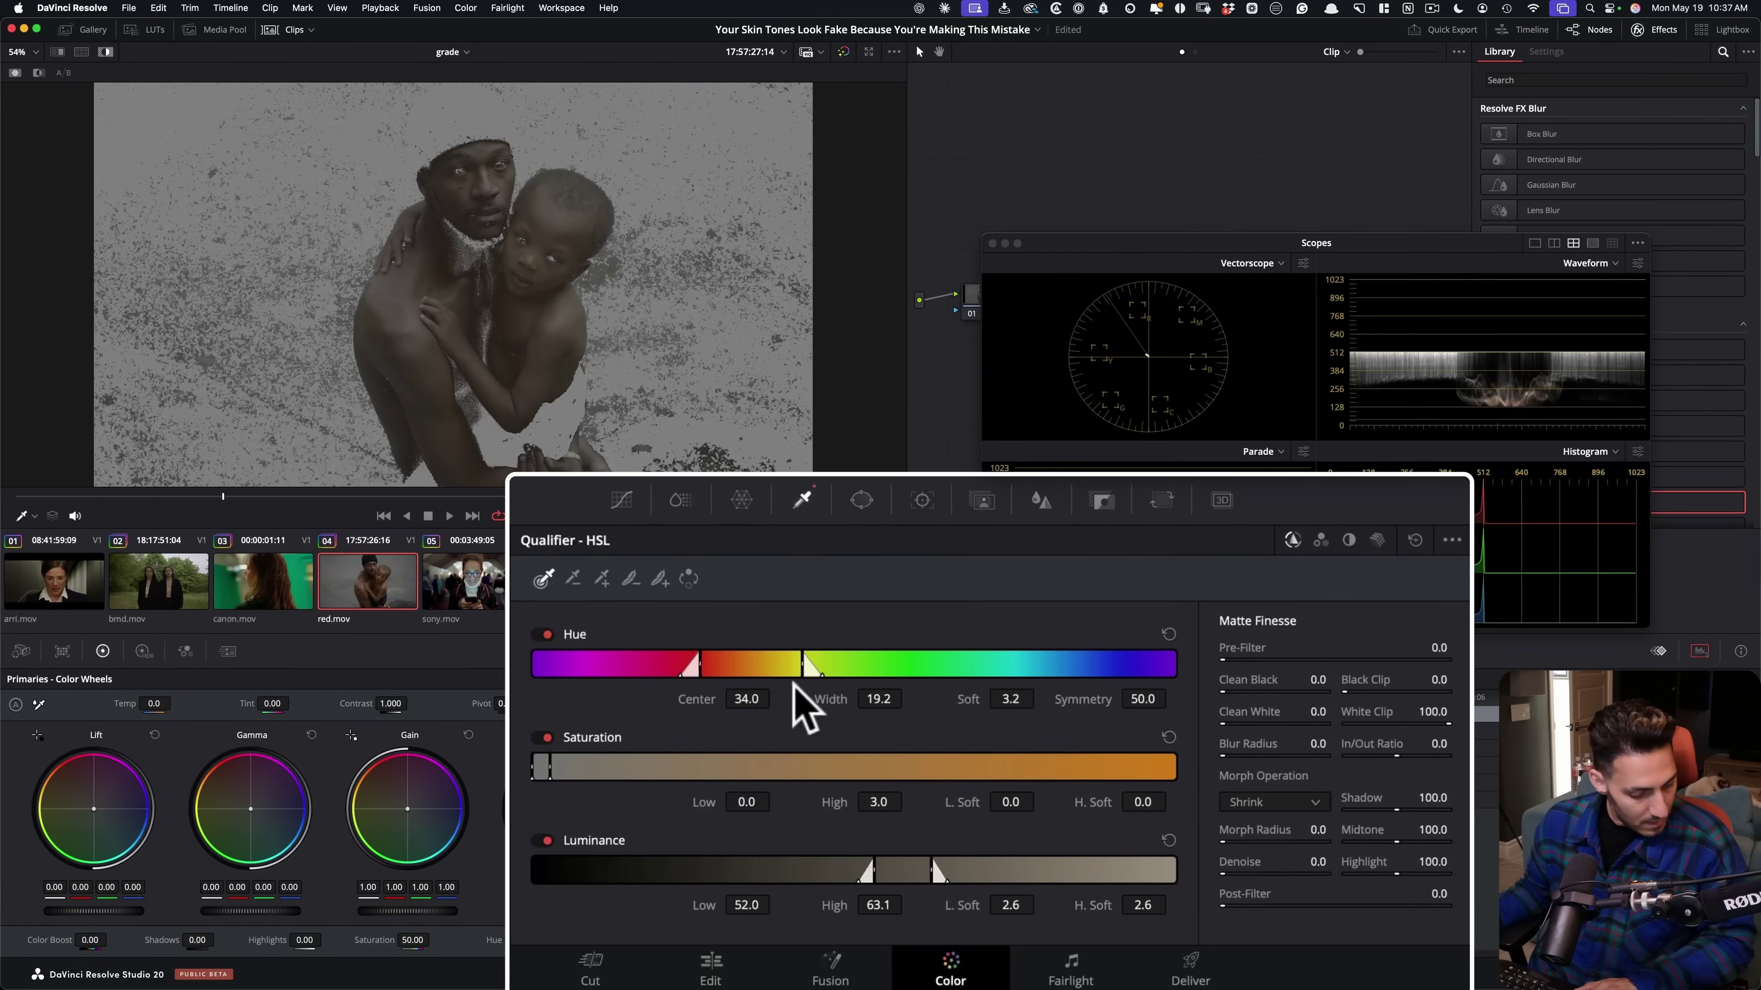
{"action": "left_click_drag", "start_coordinate": [776, 801], "coordinate": [784, 801]}
{"action": "left_click_drag", "start_coordinate": [1282, 877], "coordinate": [1303, 875]}
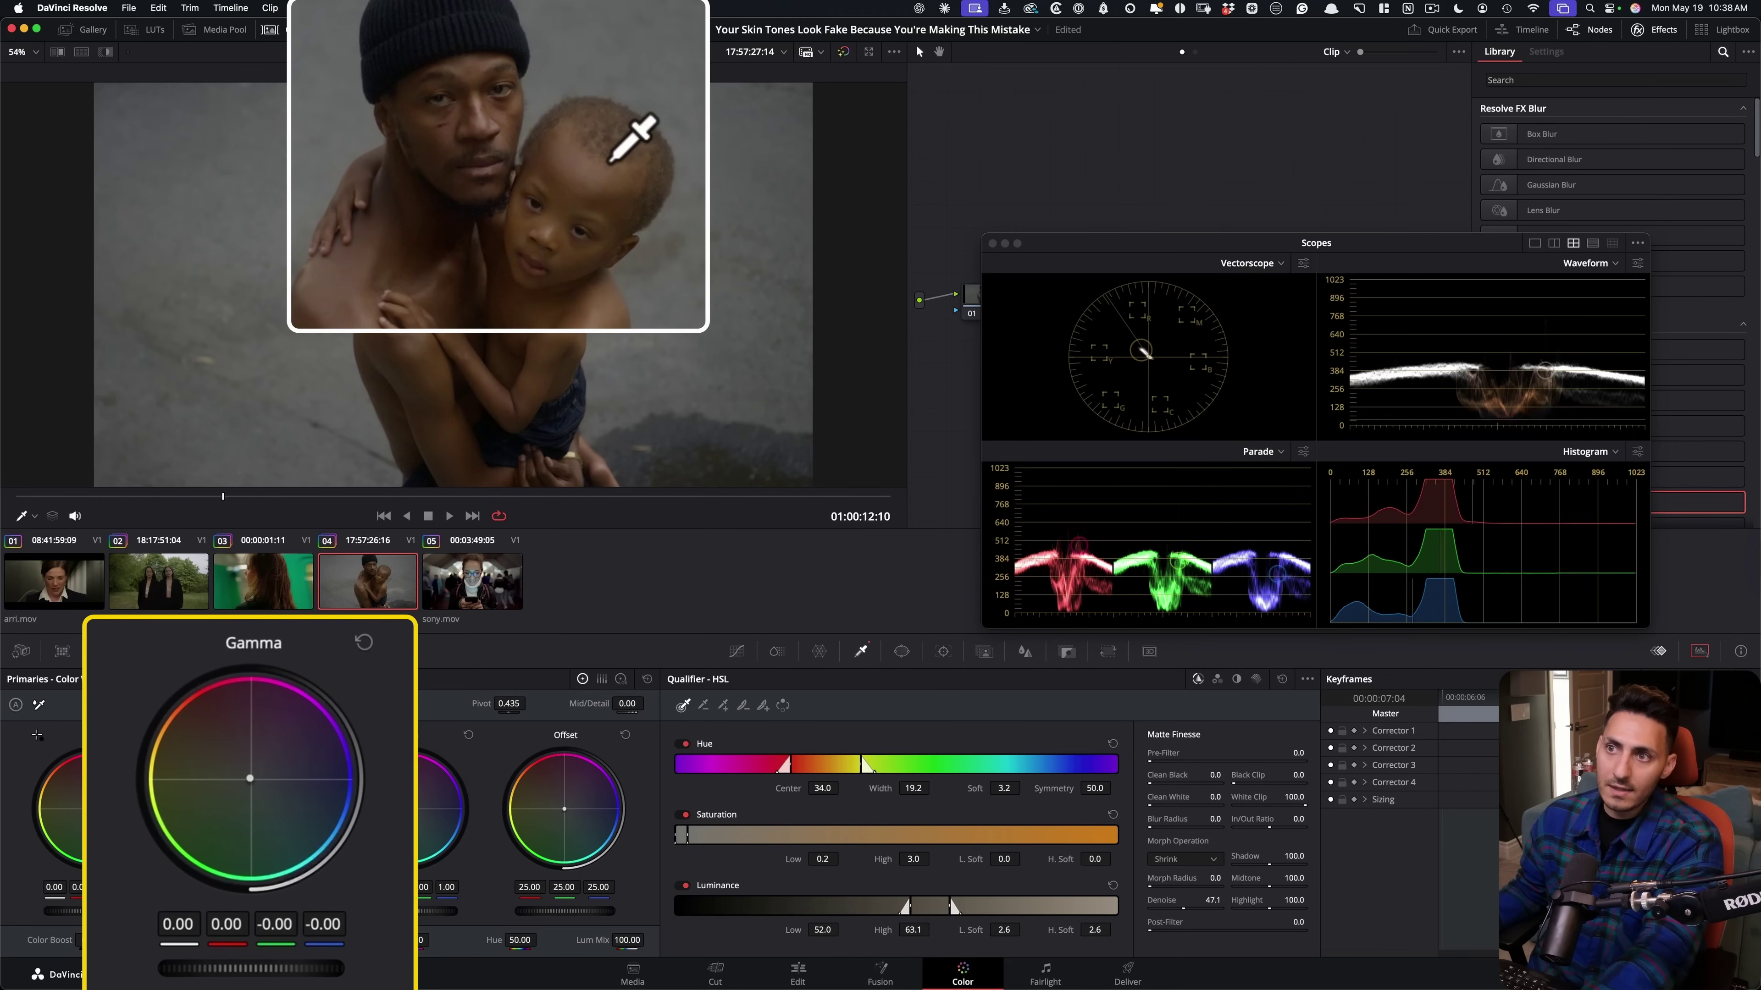
Examine the man's and child's skin up close on the red clip and compare it with the previous grade version.
{"action": "scroll", "coordinate": [805, 459], "scroll_direction": "up", "scroll_amount": 3}
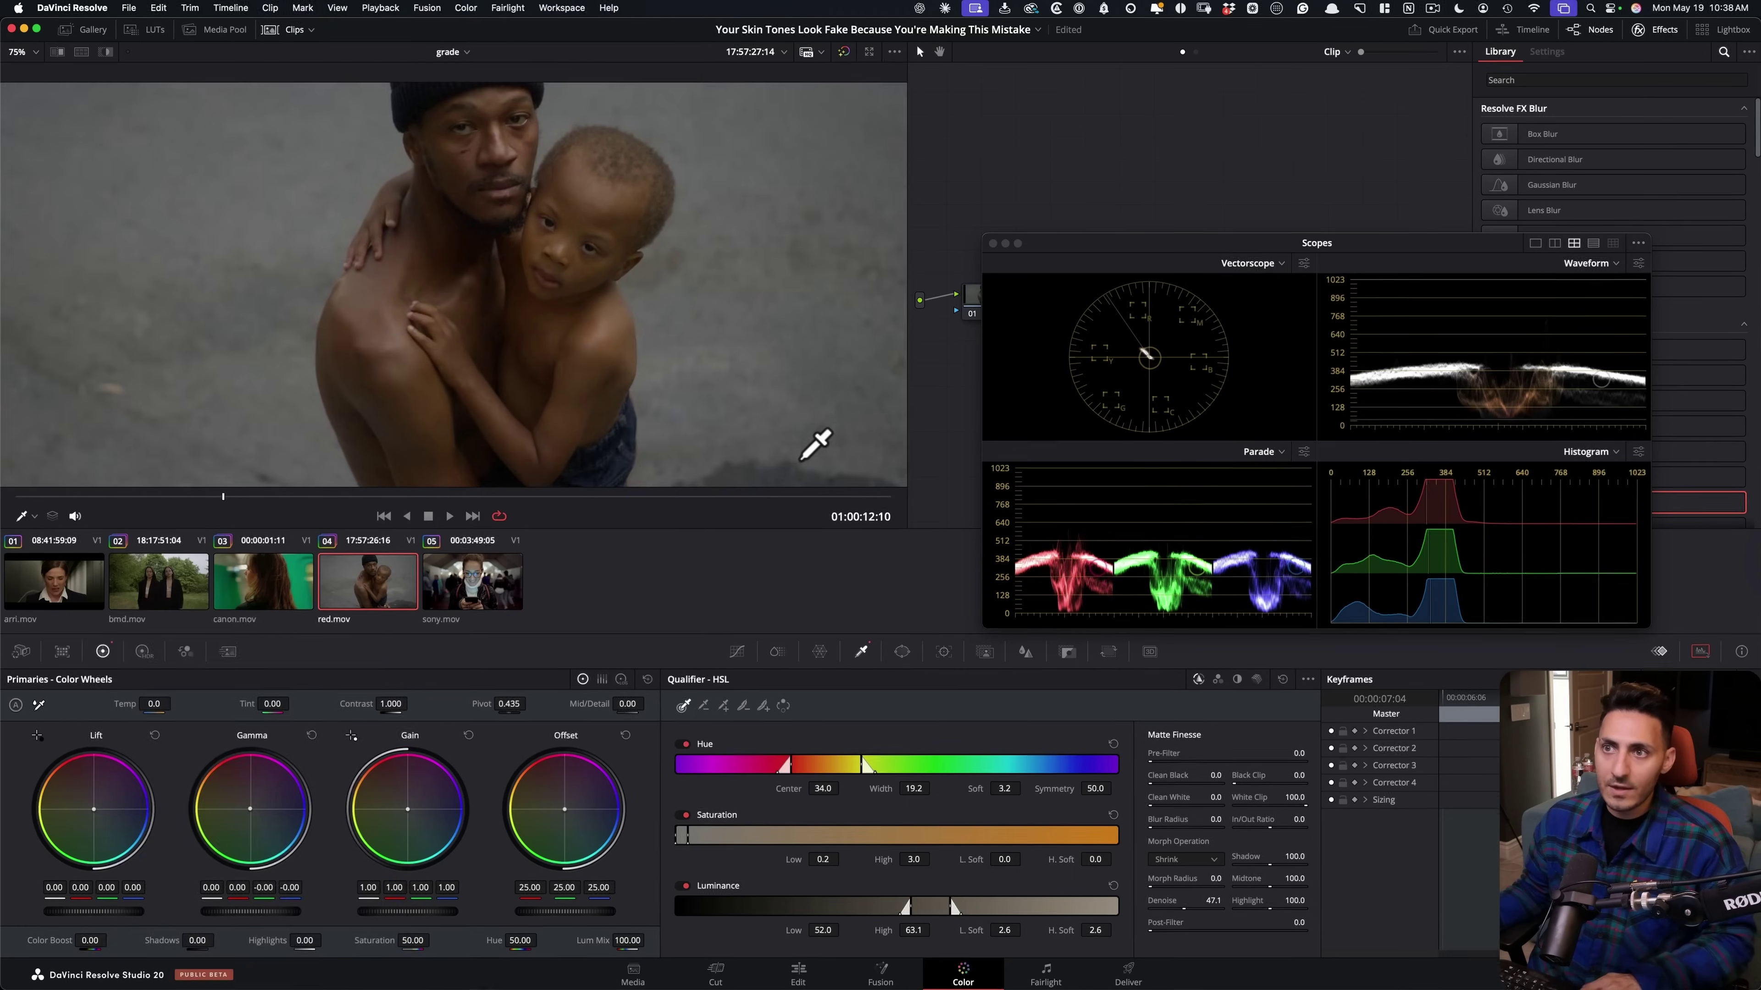
{"action": "left_click", "coordinate": [658, 426]}
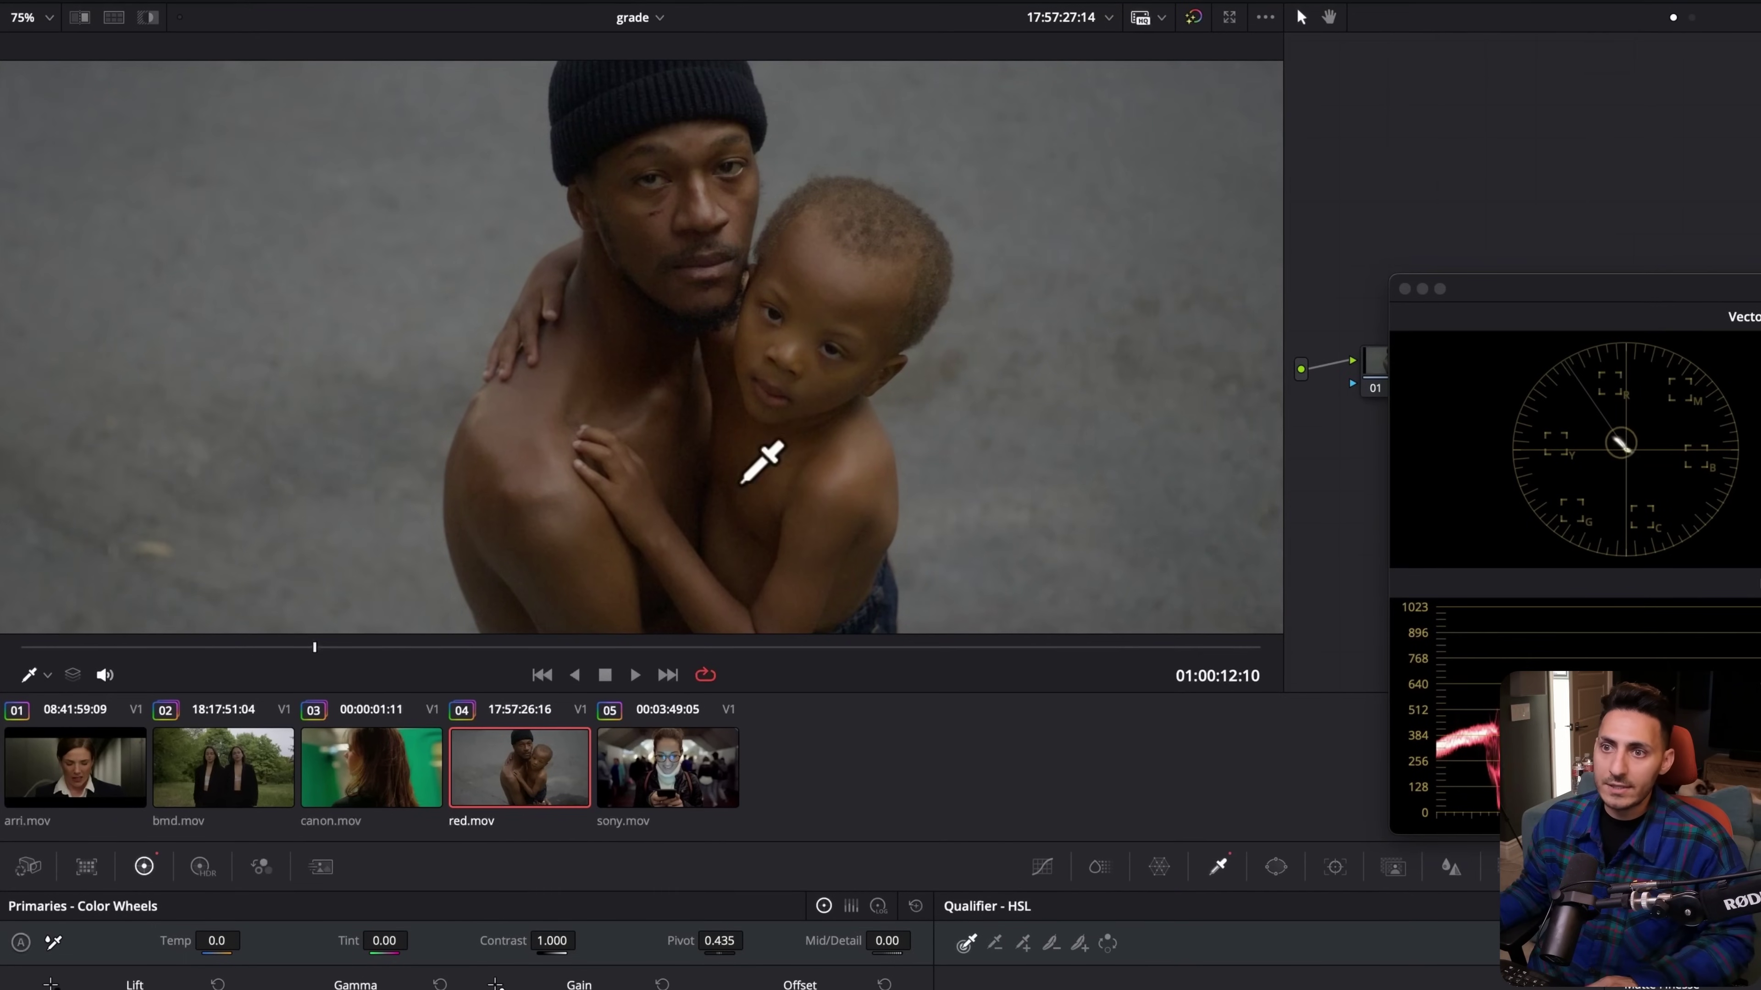
{"action": "scroll", "coordinate": [860, 527], "scroll_direction": "up", "scroll_amount": 2}
{"action": "left_click", "coordinate": [822, 555]}
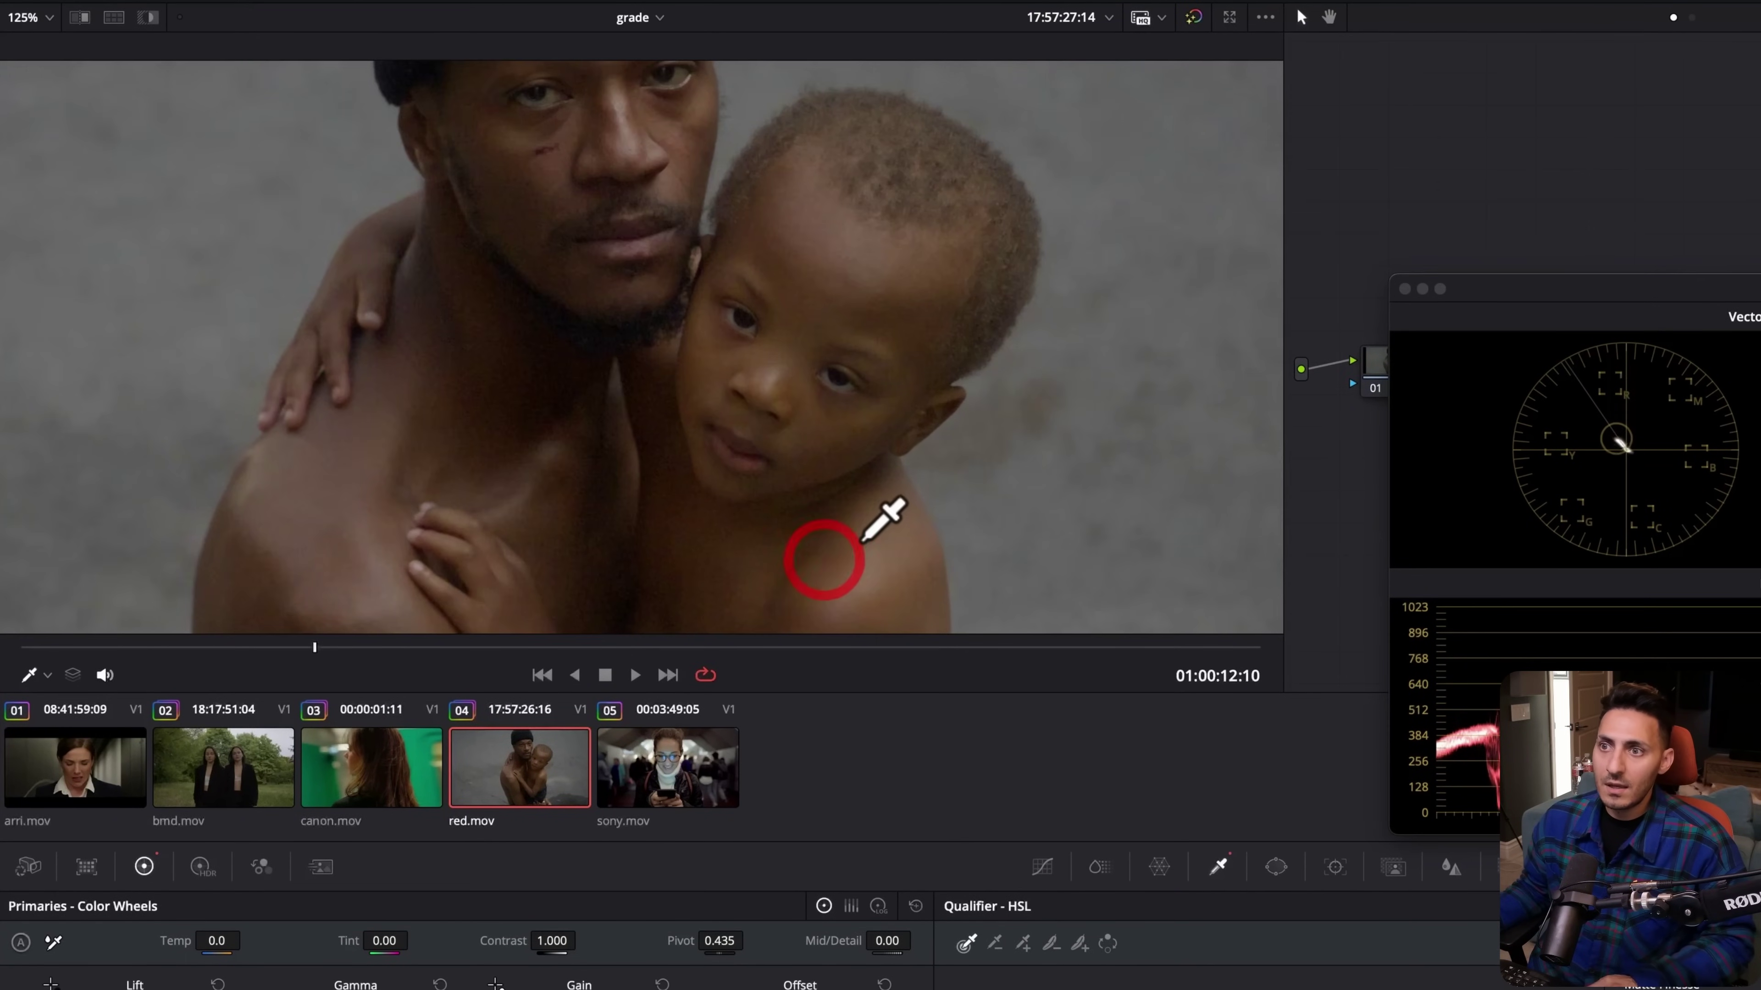
{"action": "key", "text": "super+b"}
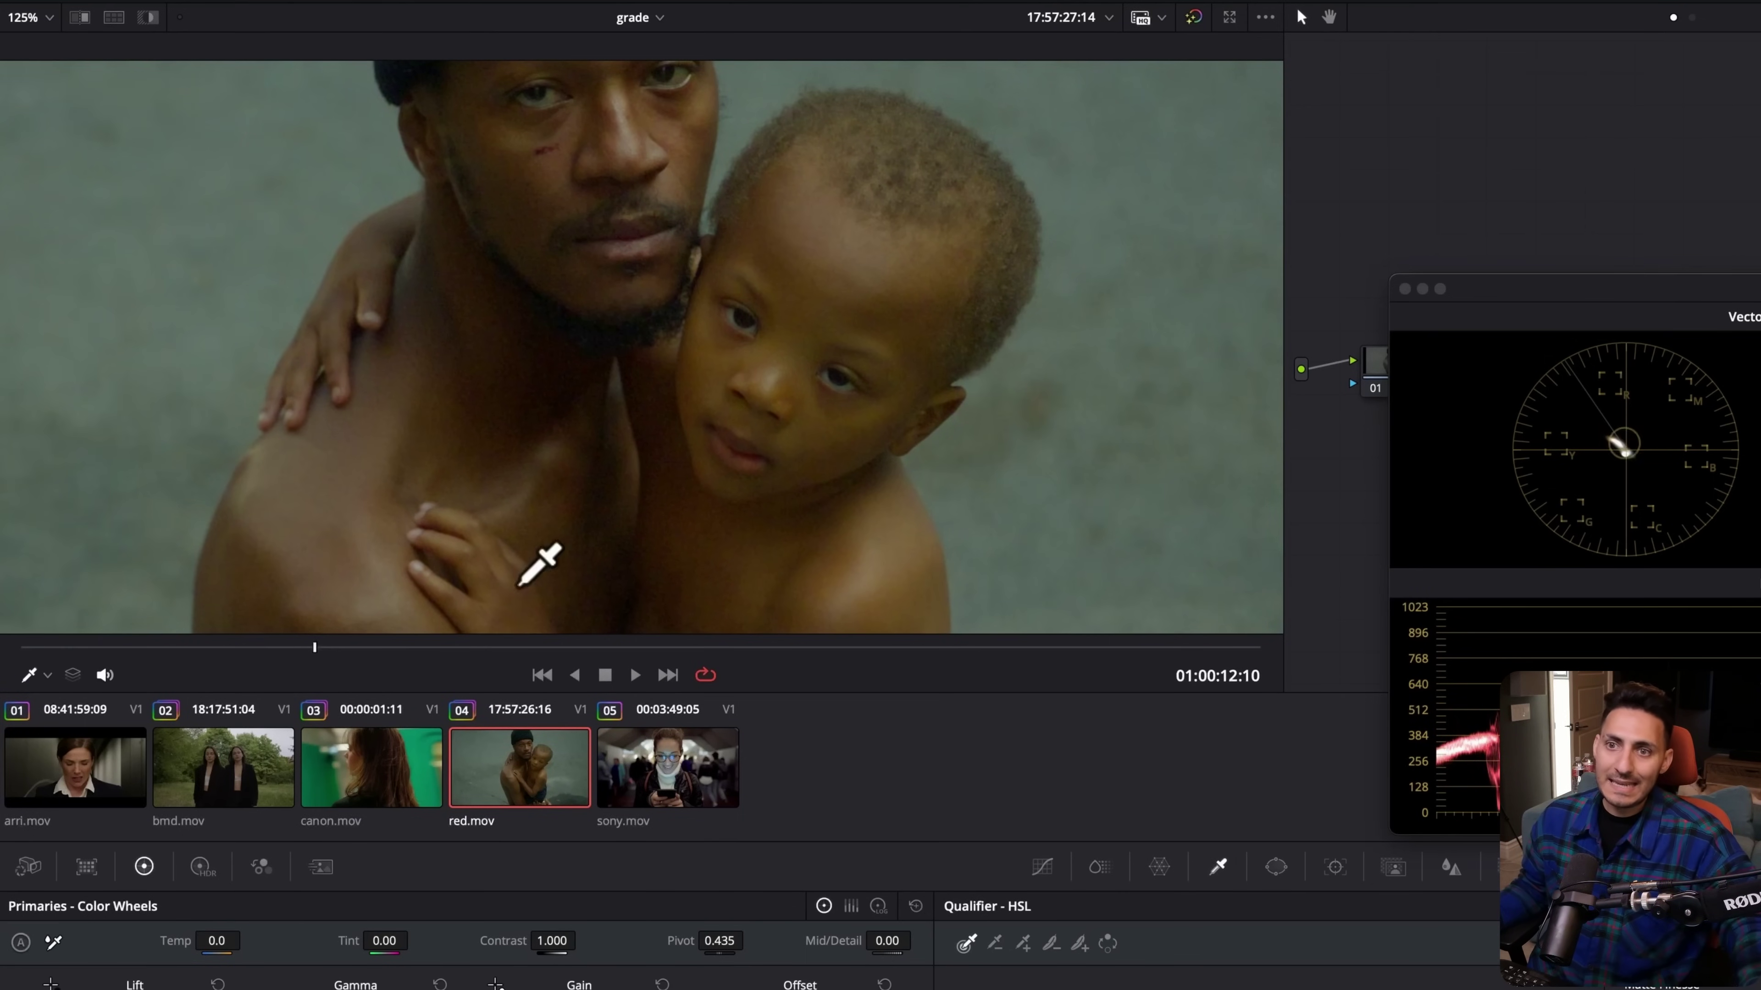
Load grade version 2 of the red clip and examine the man's and child's shoulders and arms at 125% zoom.
{"action": "key", "text": "super+n"}
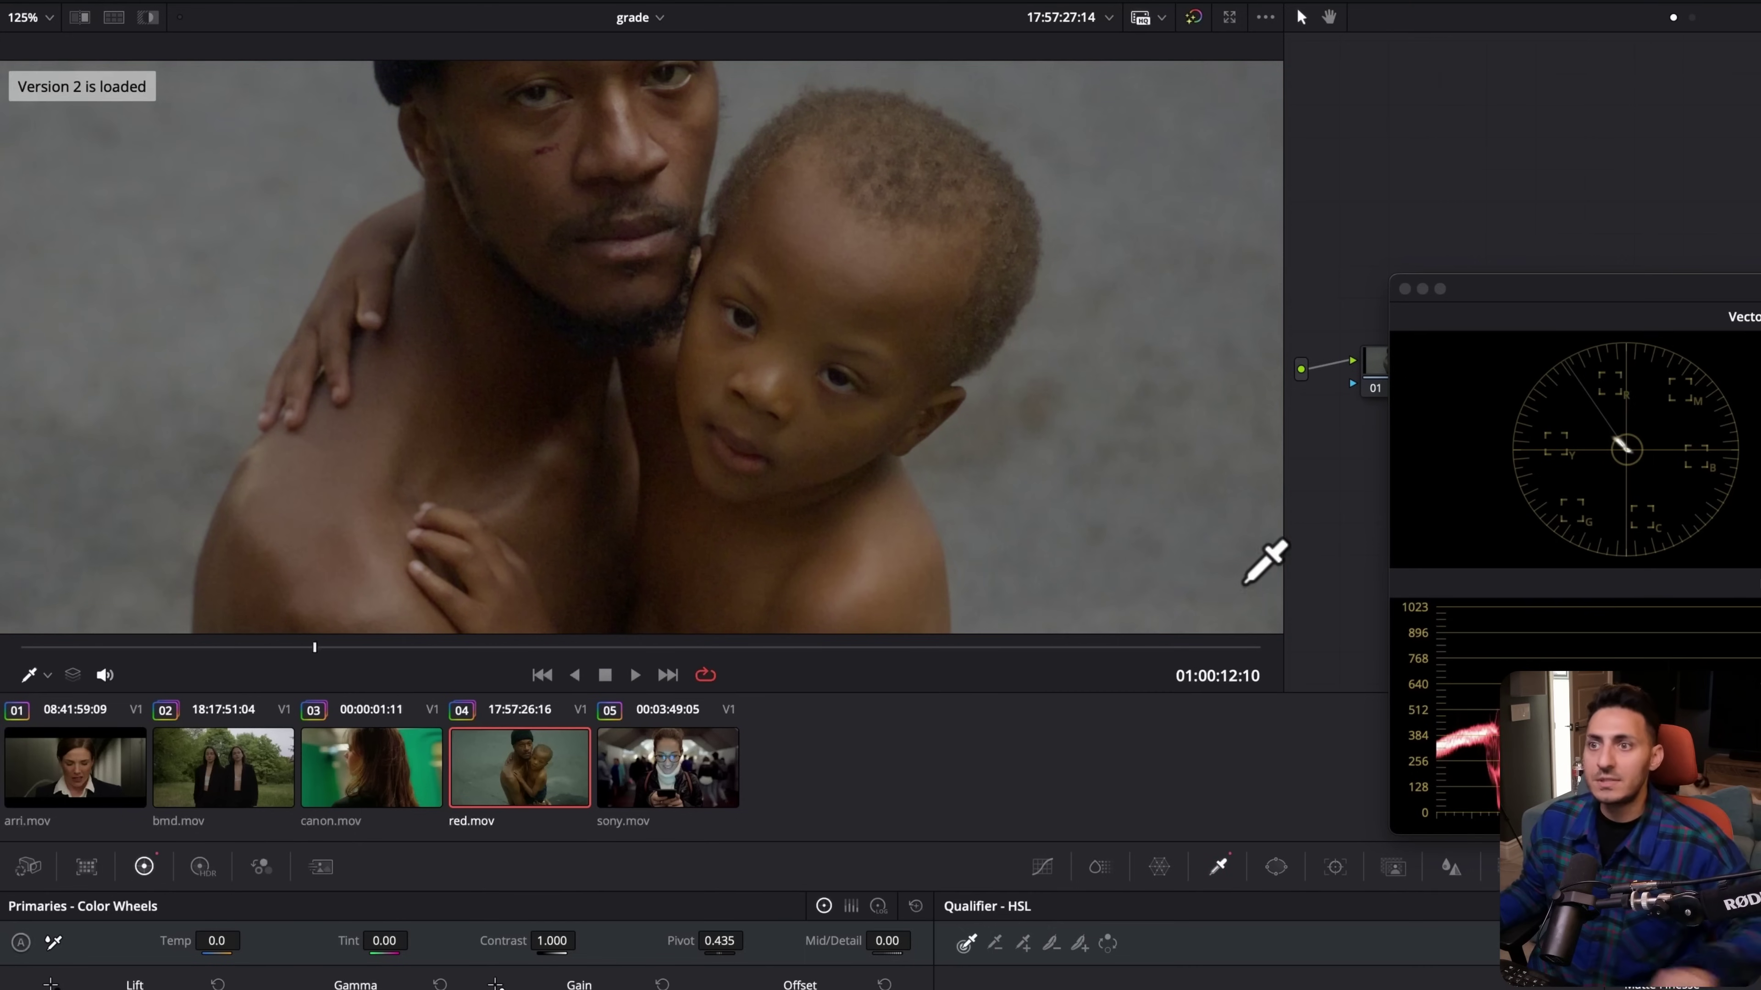
{"action": "left_click_drag", "start_coordinate": [780, 487], "coordinate": [957, 286]}
{"action": "left_click_drag", "start_coordinate": [733, 528], "coordinate": [588, 459]}
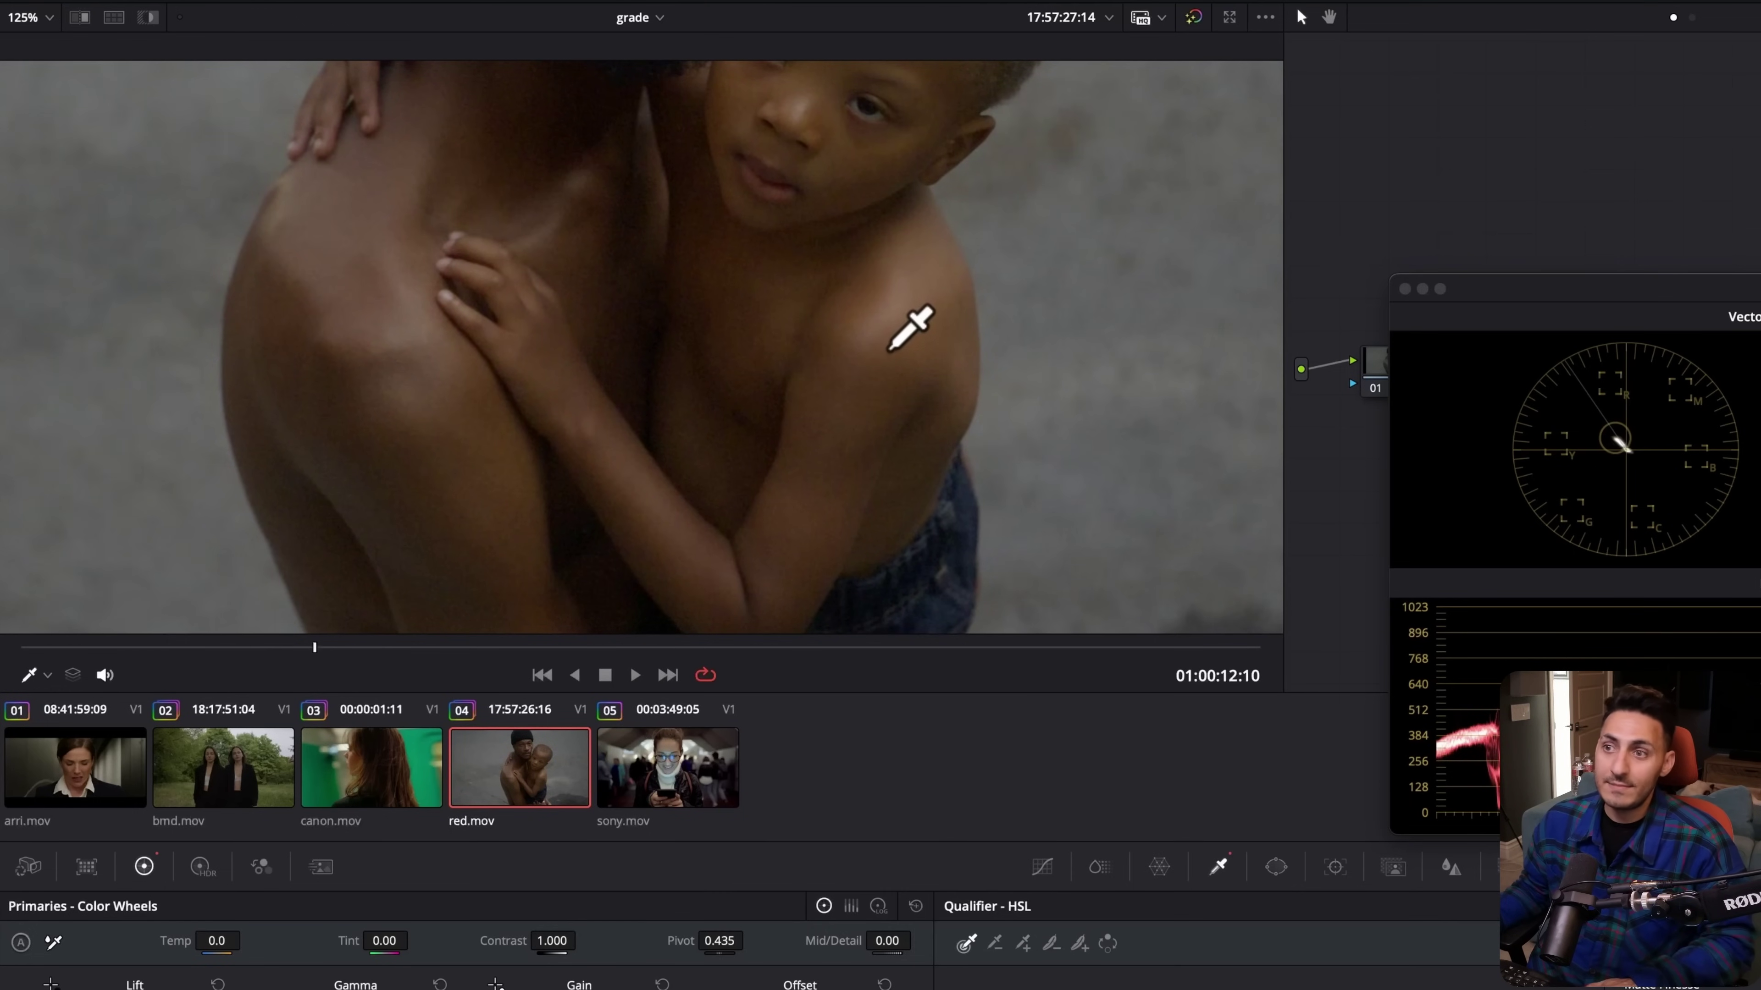
Uncover the node graph and compare the full red frame with nodes 02 and 03 disabled and enabled.
{"action": "key", "text": "shift+z"}
{"action": "left_click_drag", "start_coordinate": [1566, 291], "coordinate": [1002, 735]}
{"action": "left_click", "coordinate": [1600, 435]}
{"action": "key", "text": "super+d"}
{"action": "key", "text": "super+d"}
{"action": "key", "text": "super+d"}
{"action": "key", "text": "super+d"}
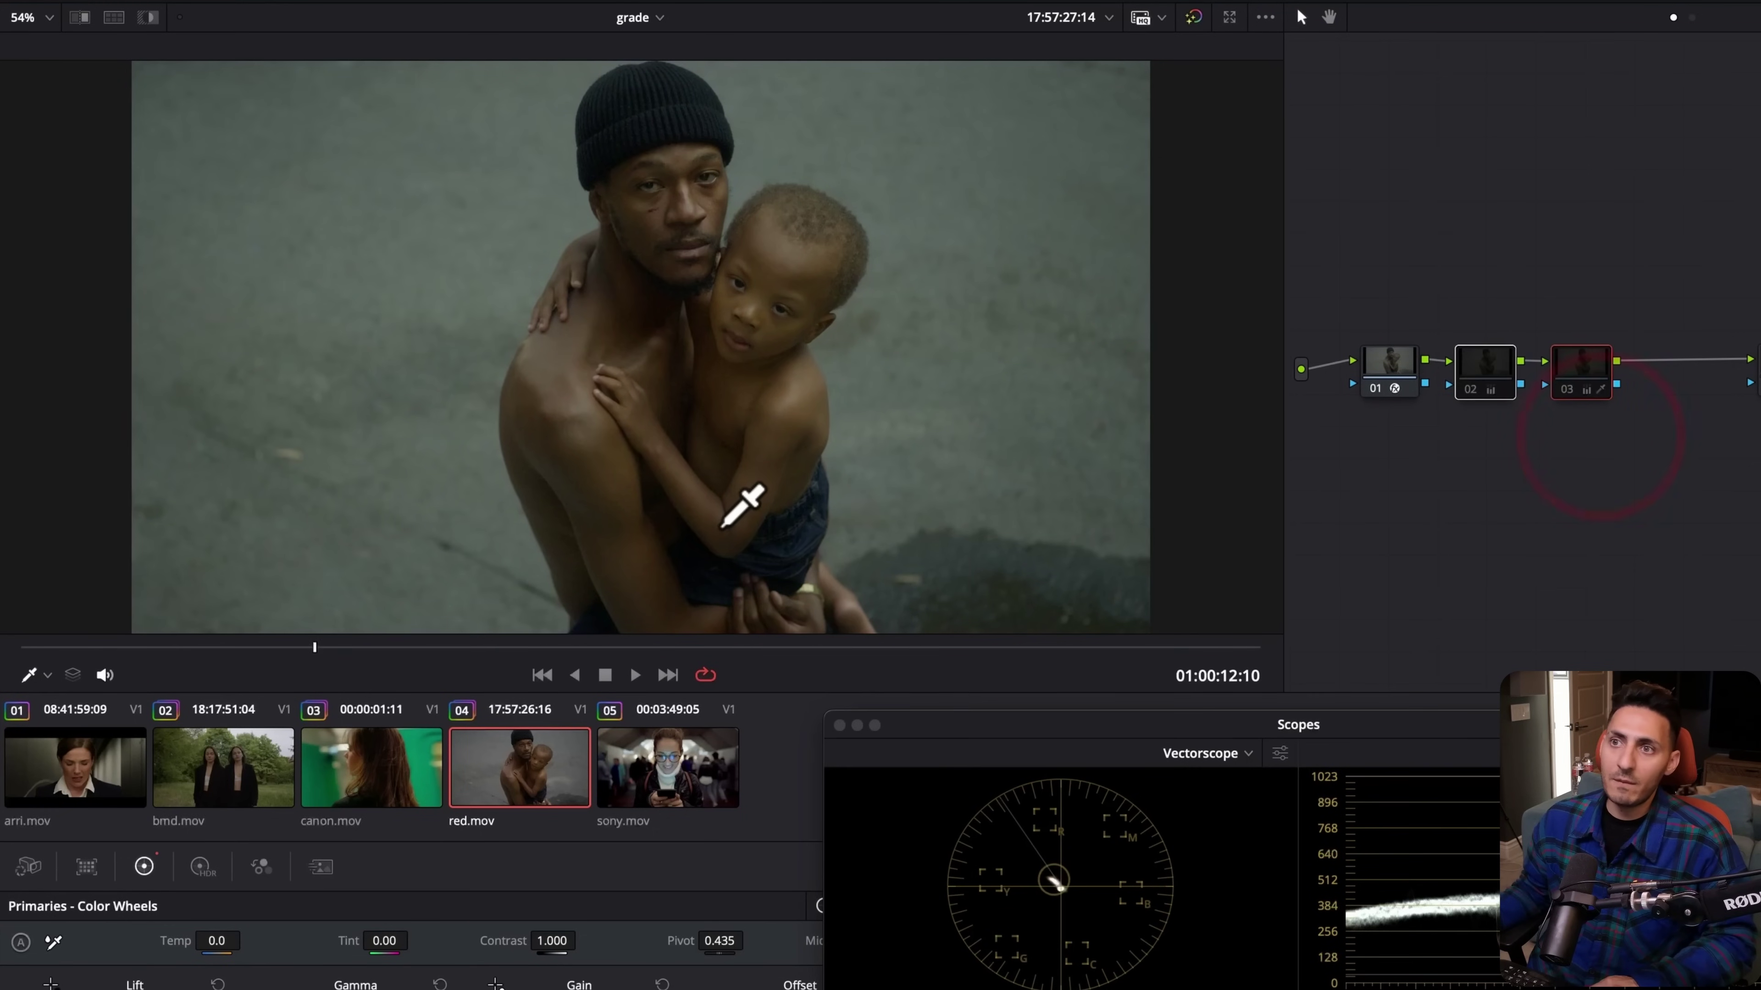
{"action": "left_click", "coordinate": [1435, 576]}
On the arri clip at 08:42:01:04, balance node 02 with Gain at red 0.94, green 1.00 and blue 1.06.
{"action": "left_click", "coordinate": [91, 798]}
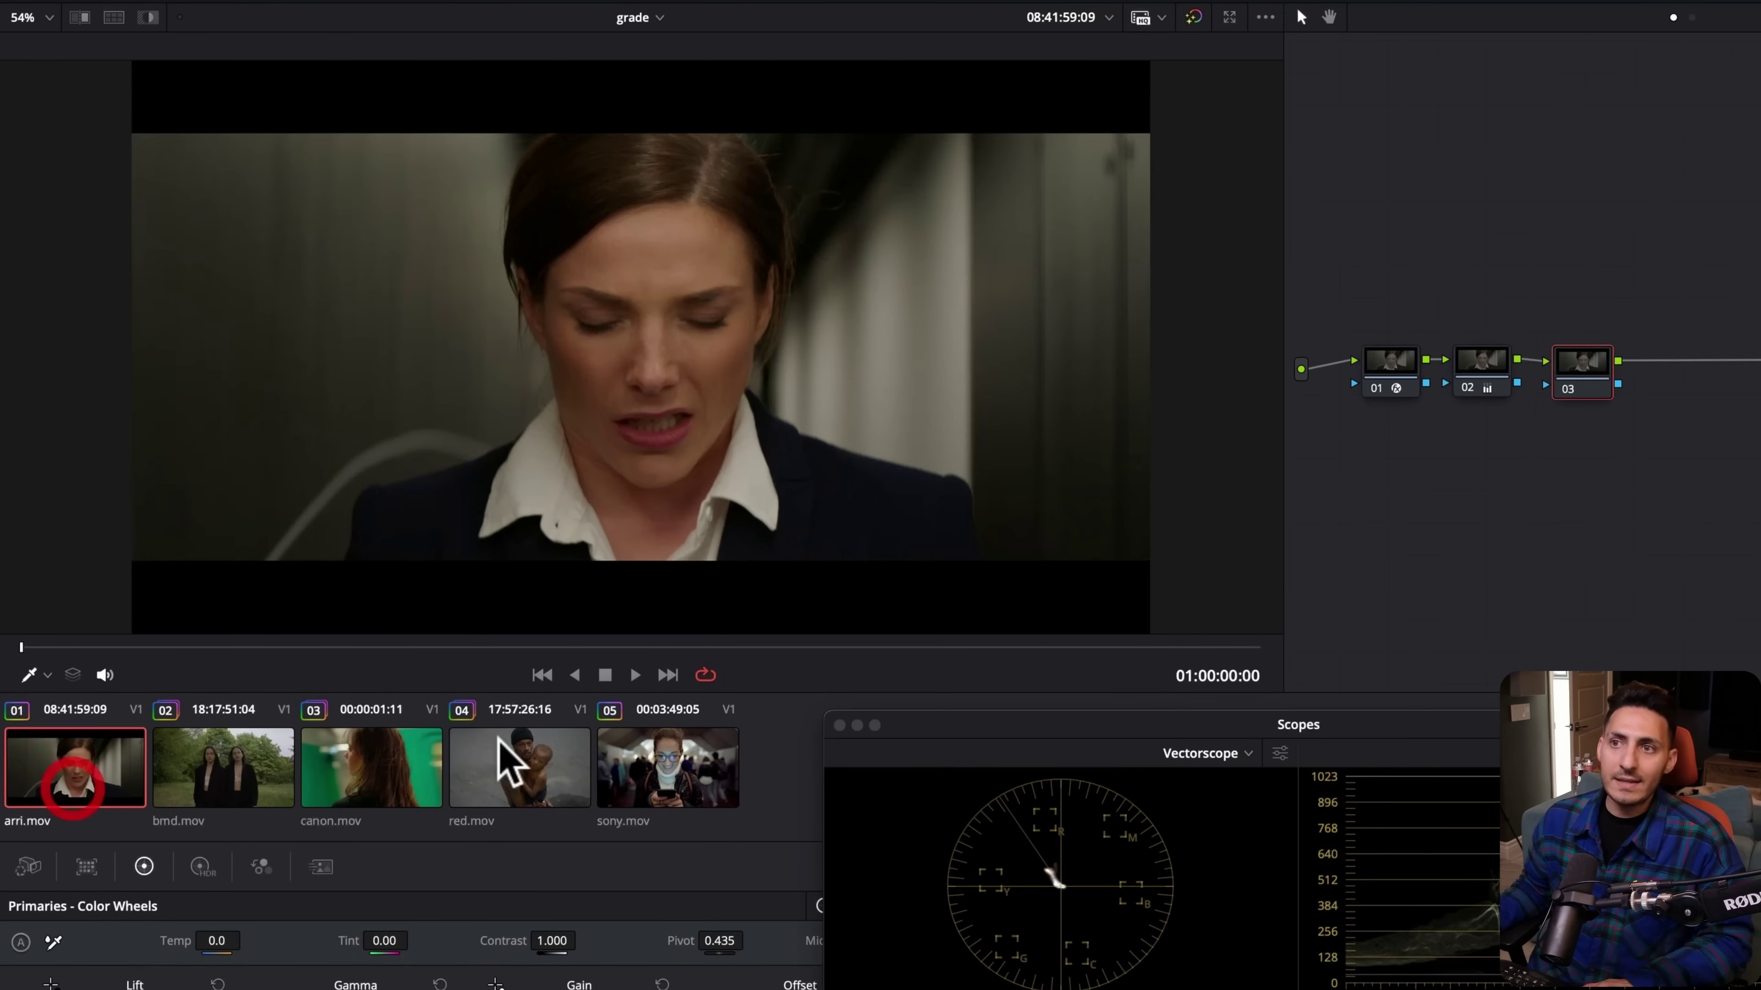
{"action": "left_click", "coordinate": [457, 647]}
{"action": "left_click_drag", "start_coordinate": [1085, 735], "coordinate": [1245, 461]}
{"action": "left_click", "coordinate": [1222, 448]}
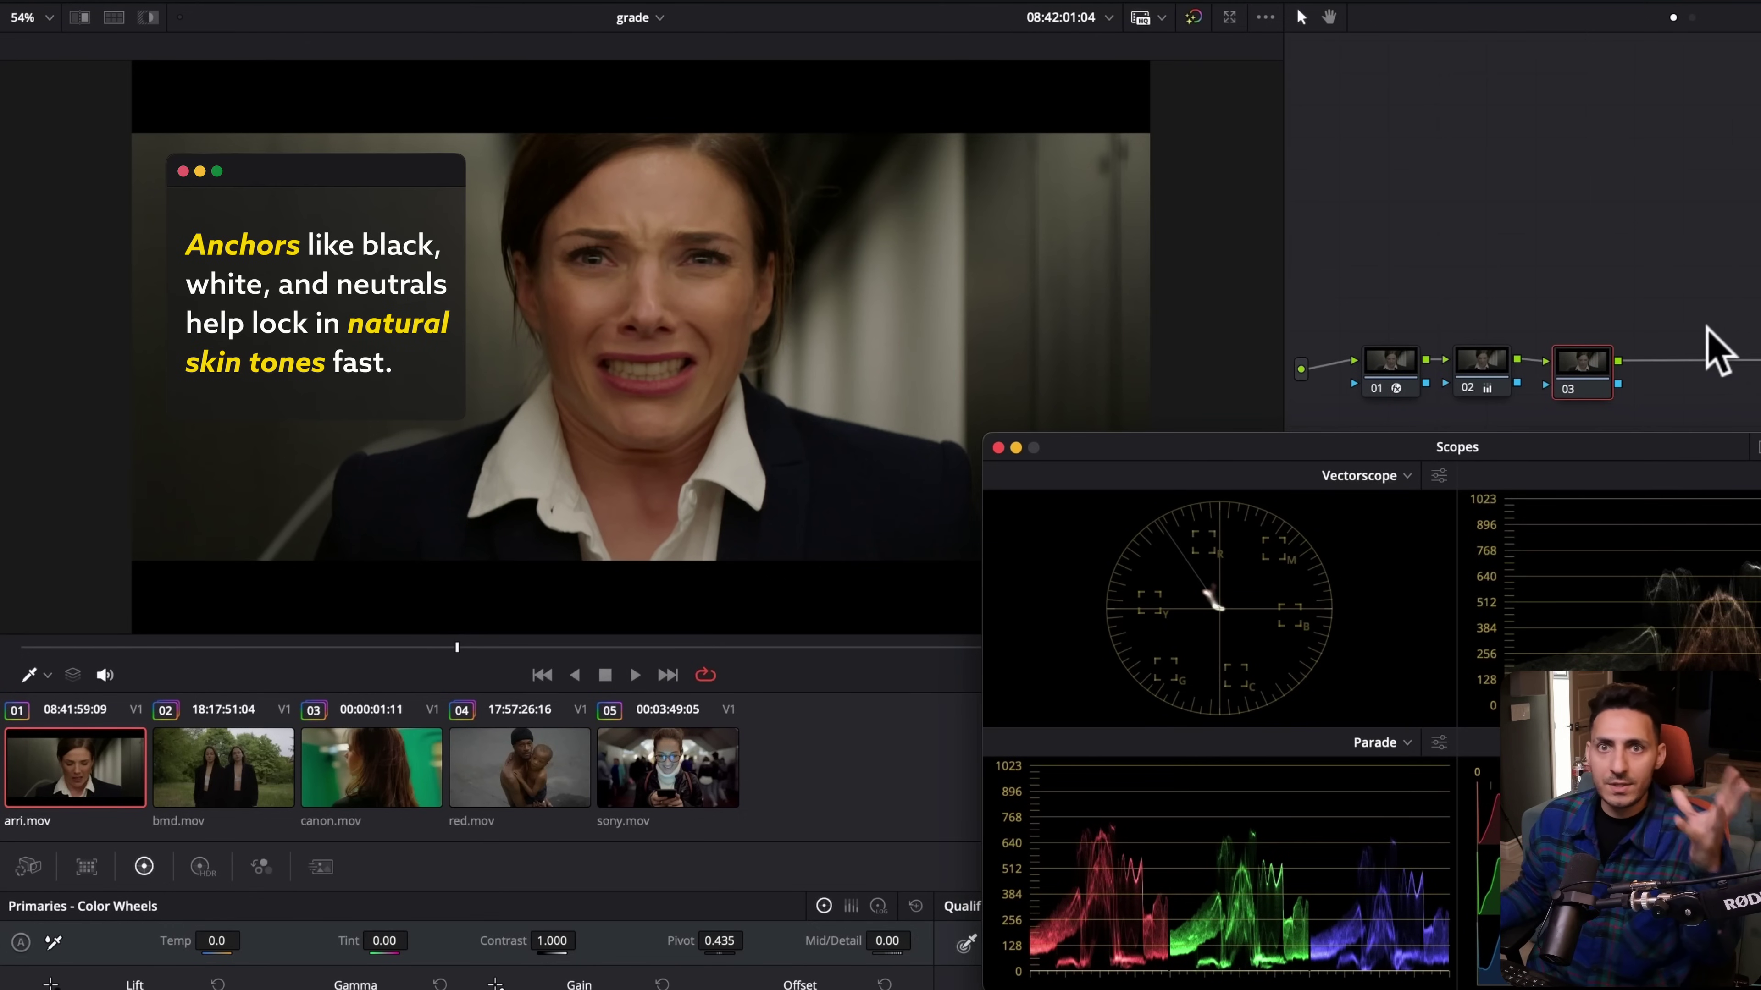
{"action": "left_click", "coordinate": [1479, 375]}
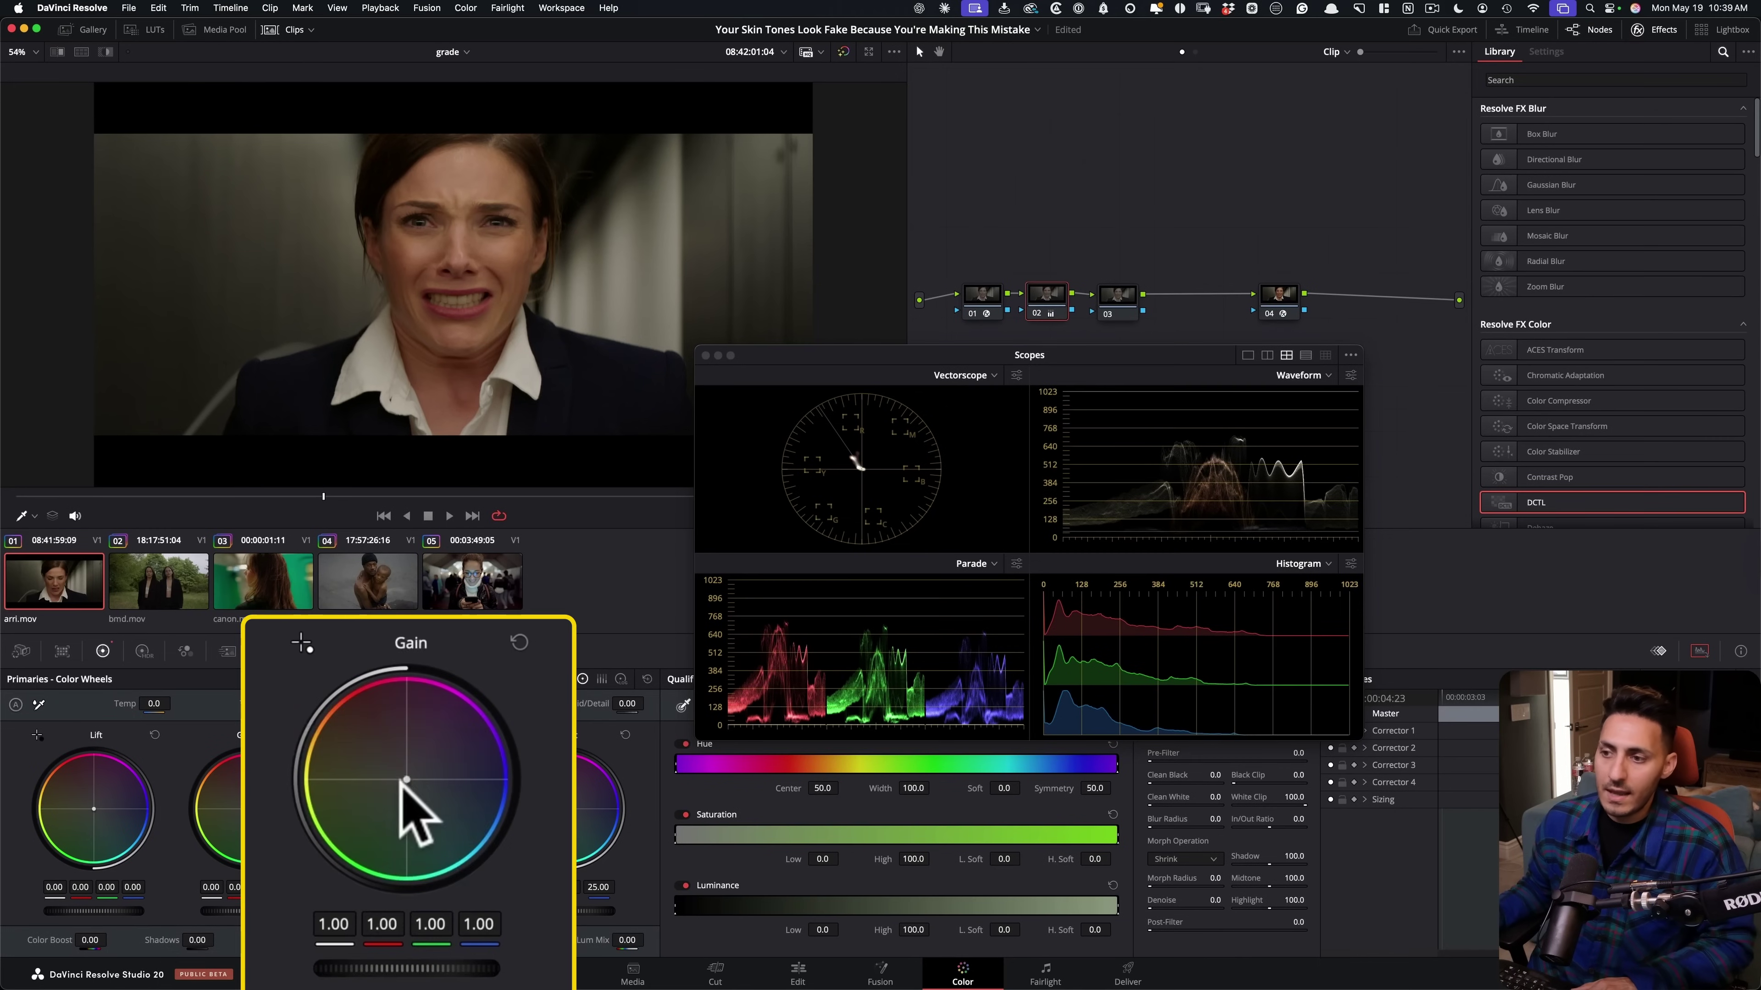
{"action": "left_click_drag", "start_coordinate": [406, 780], "coordinate": [404, 783]}
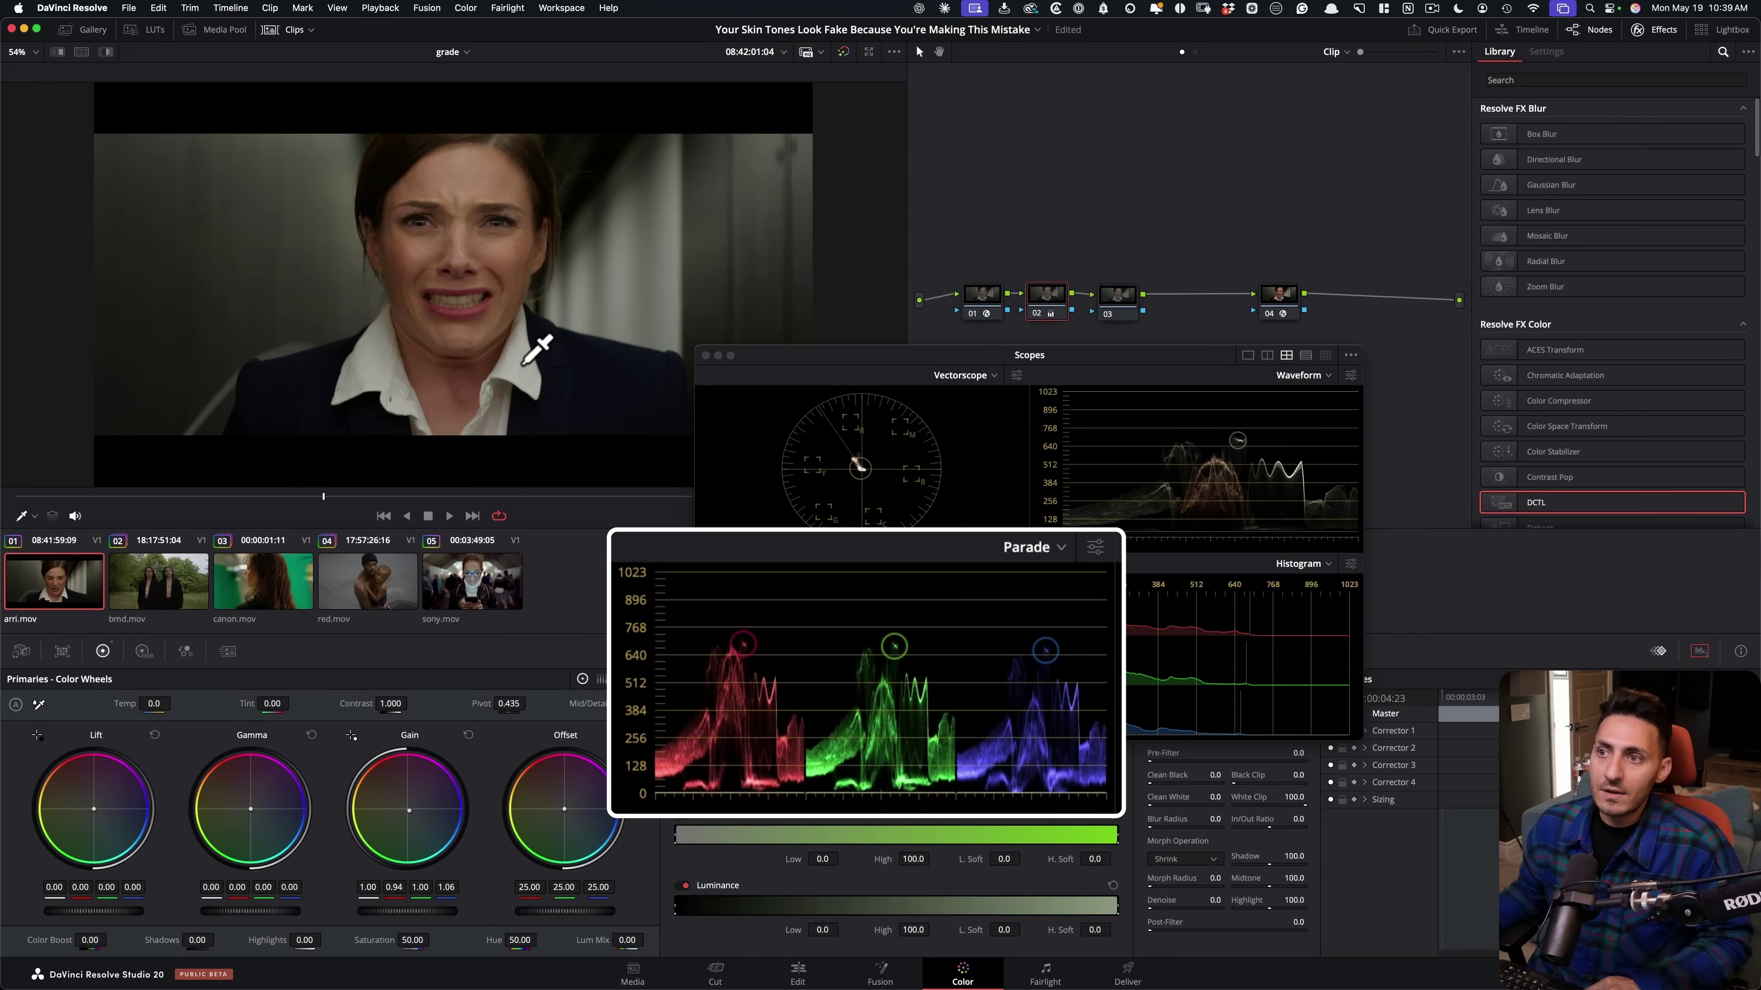
Inspect the walls on both sides of the woman at 125% zoom with node 02 off and on.
{"action": "scroll", "coordinate": [528, 354], "scroll_direction": "up", "scroll_amount": 5}
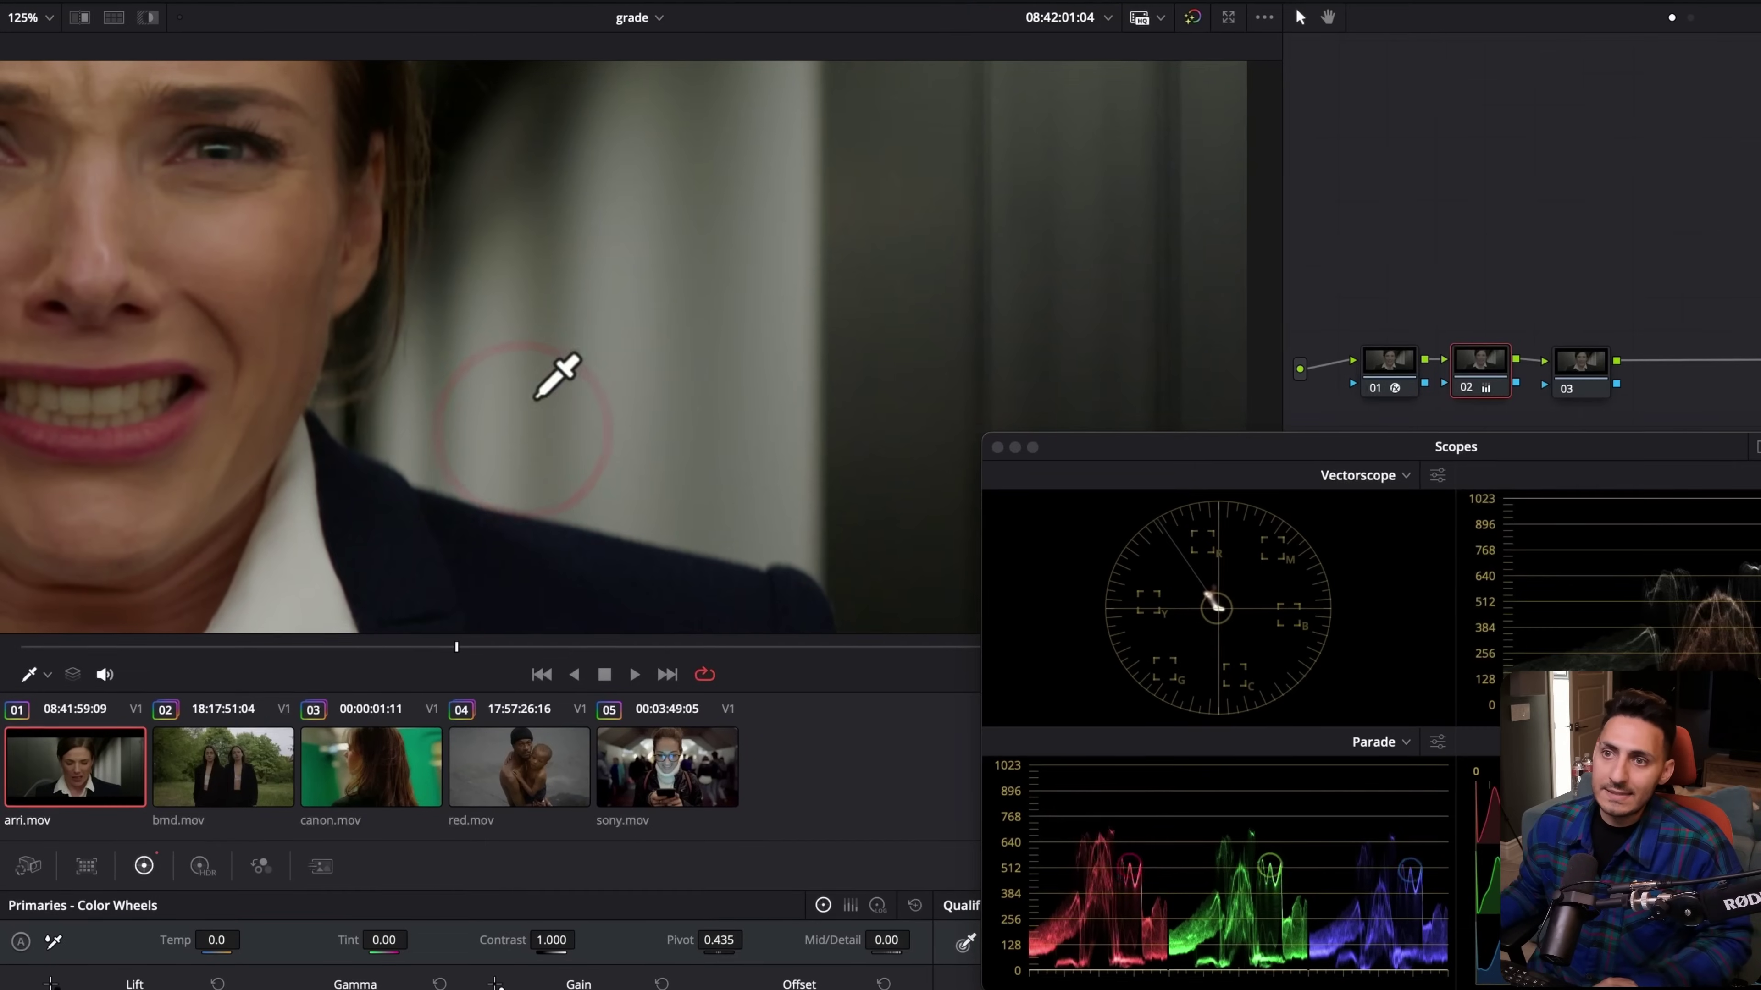
{"action": "left_click_drag", "start_coordinate": [518, 414], "coordinate": [860, 282]}
{"action": "scroll", "coordinate": [862, 279], "scroll_direction": "left", "scroll_amount": 5}
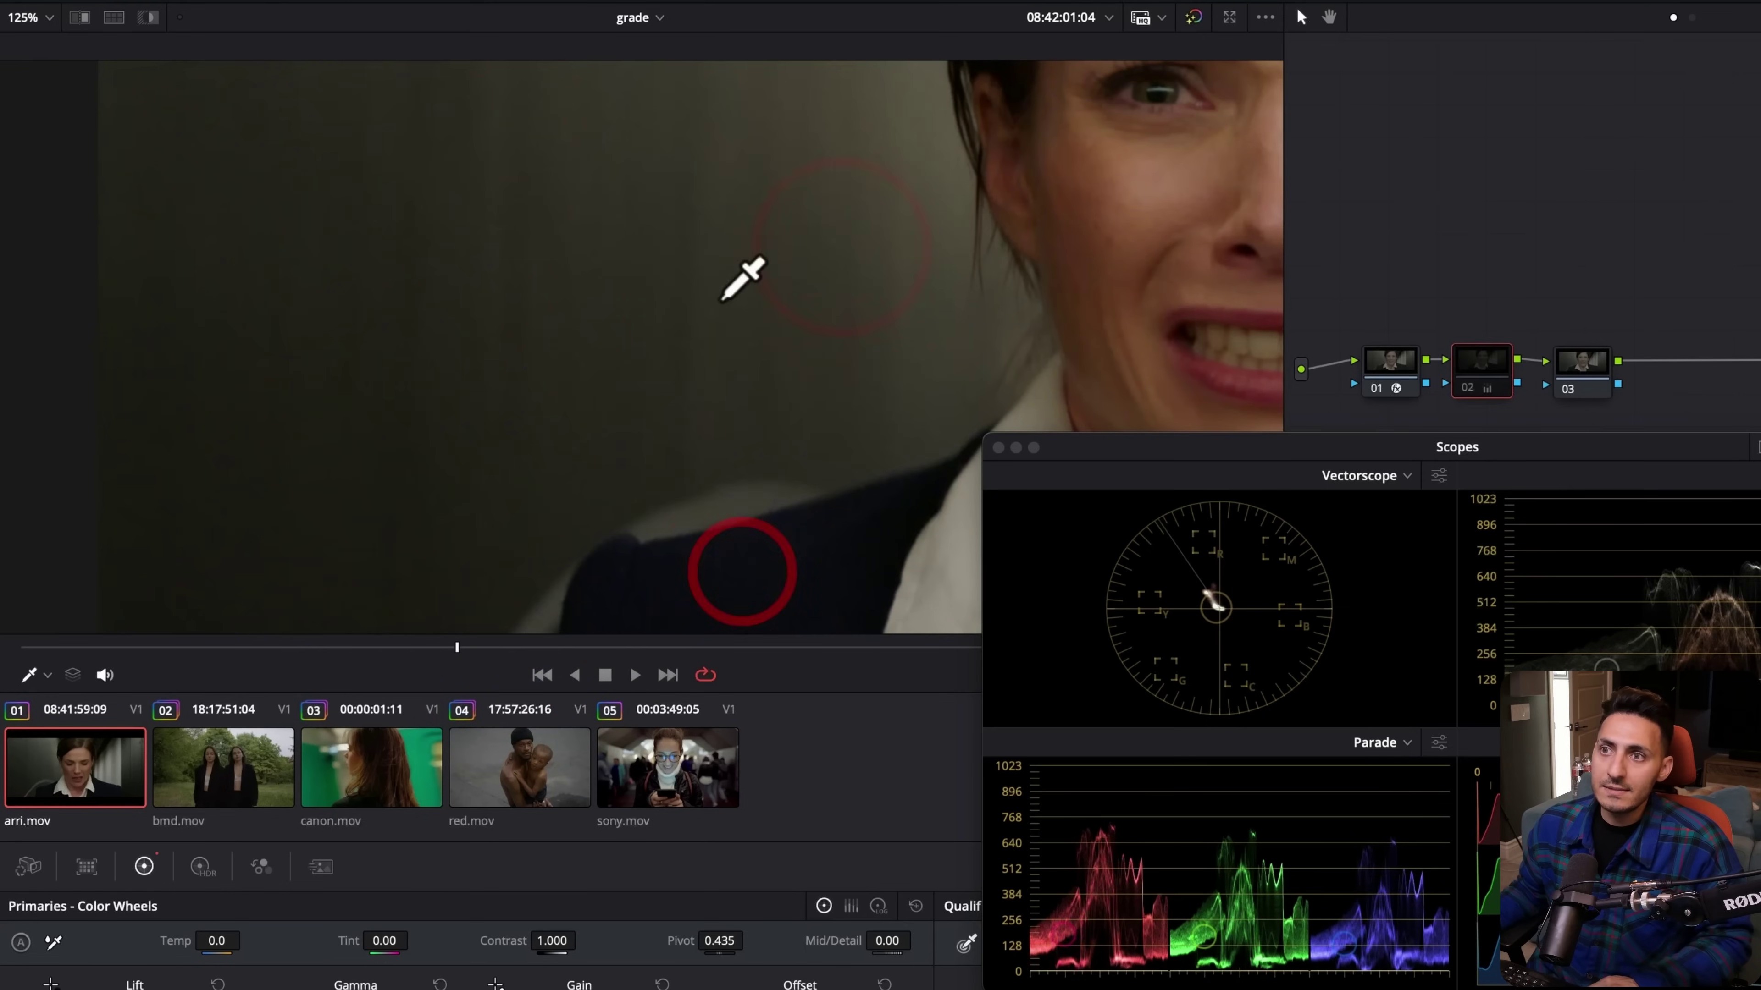
{"action": "left_click_drag", "start_coordinate": [859, 391], "coordinate": [212, 586]}
{"action": "left_click_drag", "start_coordinate": [672, 421], "coordinate": [472, 586]}
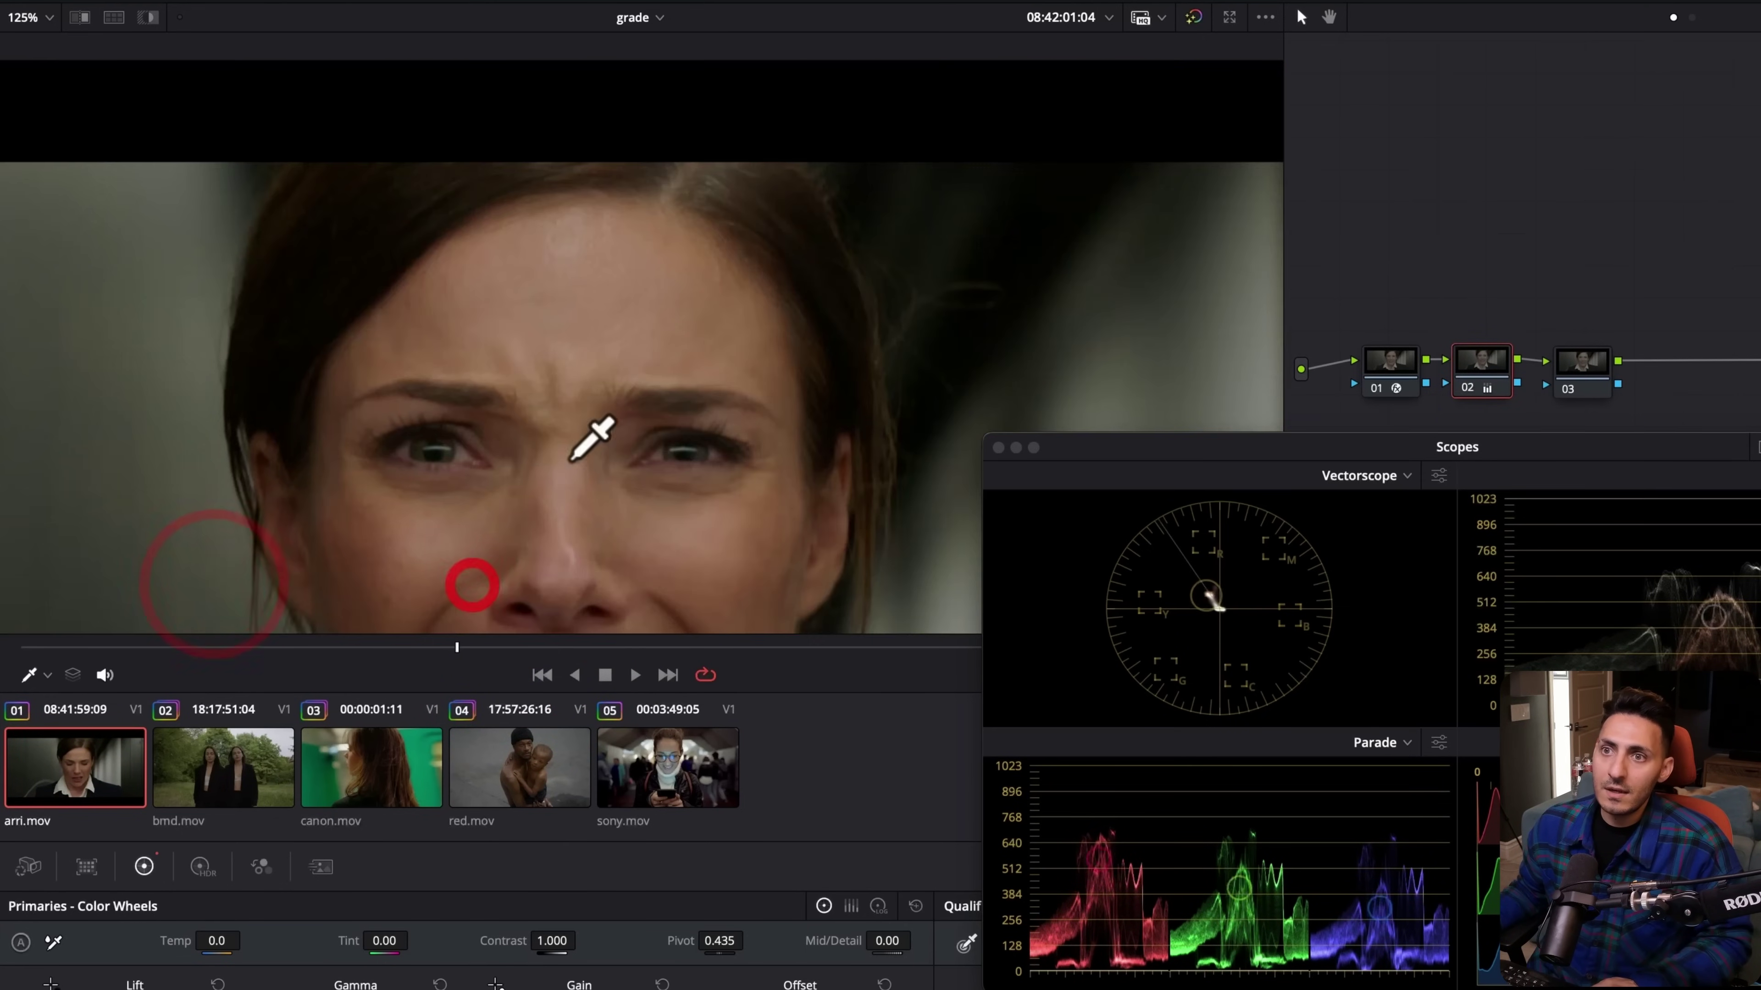
Compare the woman's forehead, neck and white collar at 175% zoom with node 02 off and on, finishing with the full frame.
{"action": "scroll", "coordinate": [574, 455], "scroll_direction": "up", "scroll_amount": 2}
{"action": "left_click_drag", "start_coordinate": [572, 407], "coordinate": [660, 516]}
{"action": "key", "text": "super+d"}
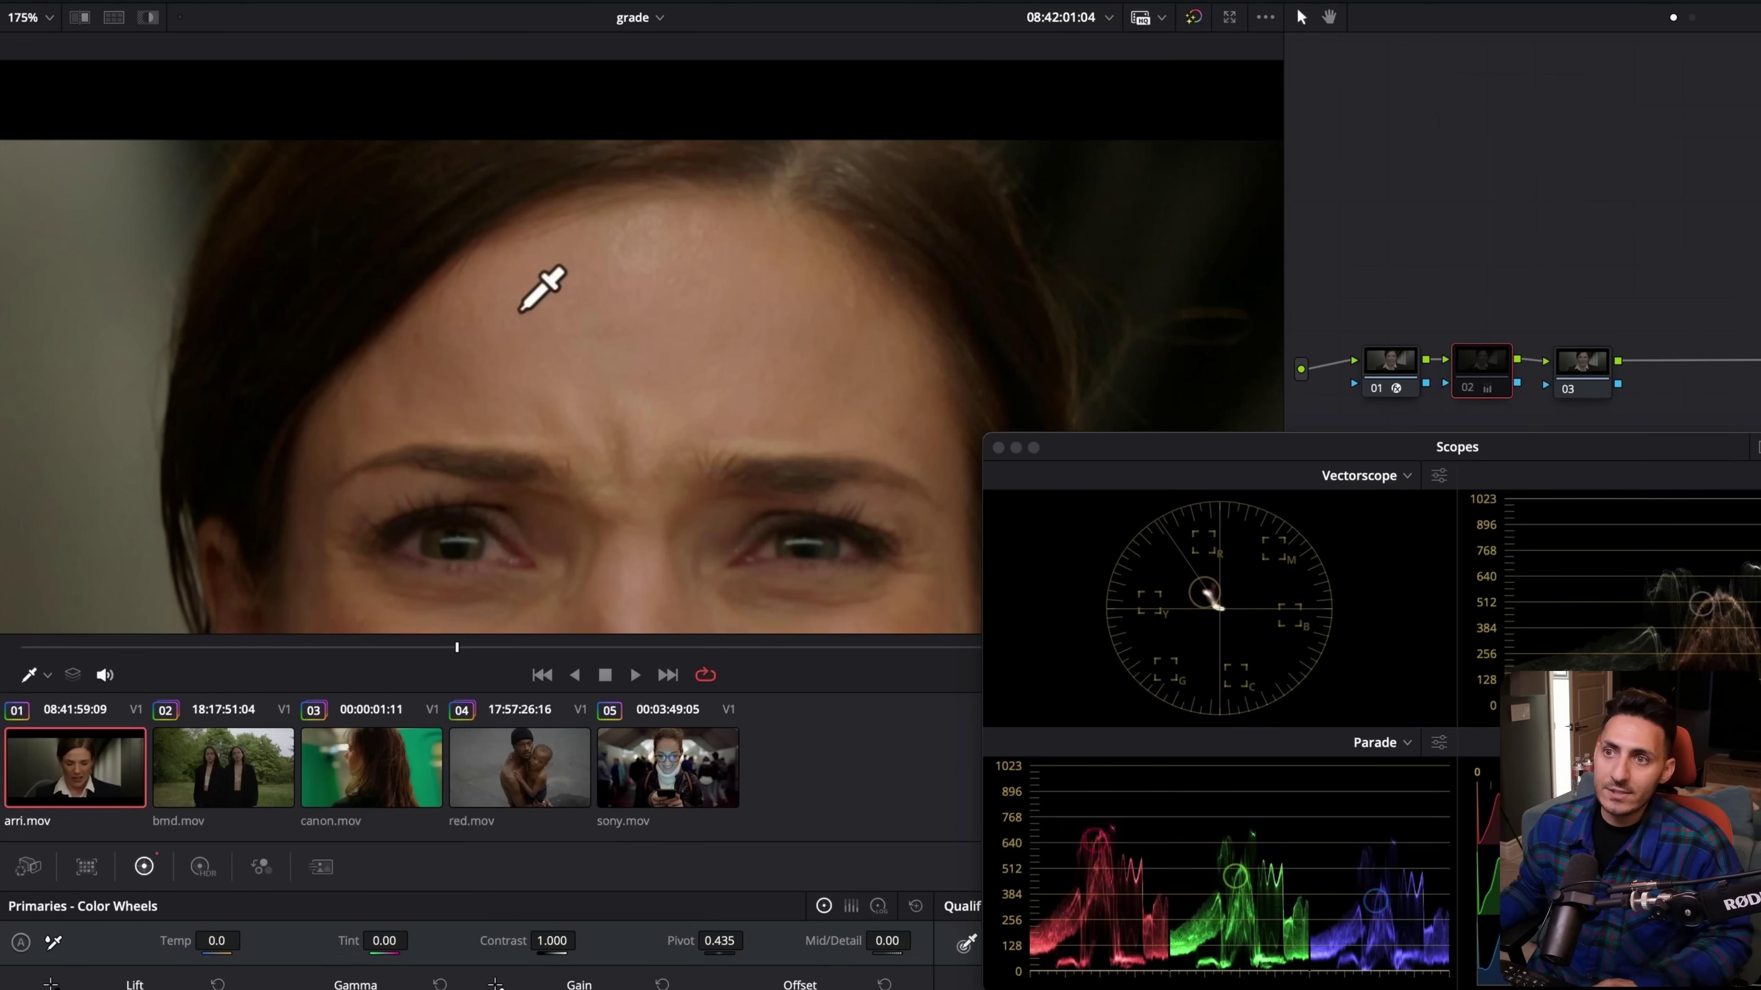
{"action": "scroll", "coordinate": [825, 523], "scroll_direction": "down", "scroll_amount": 10}
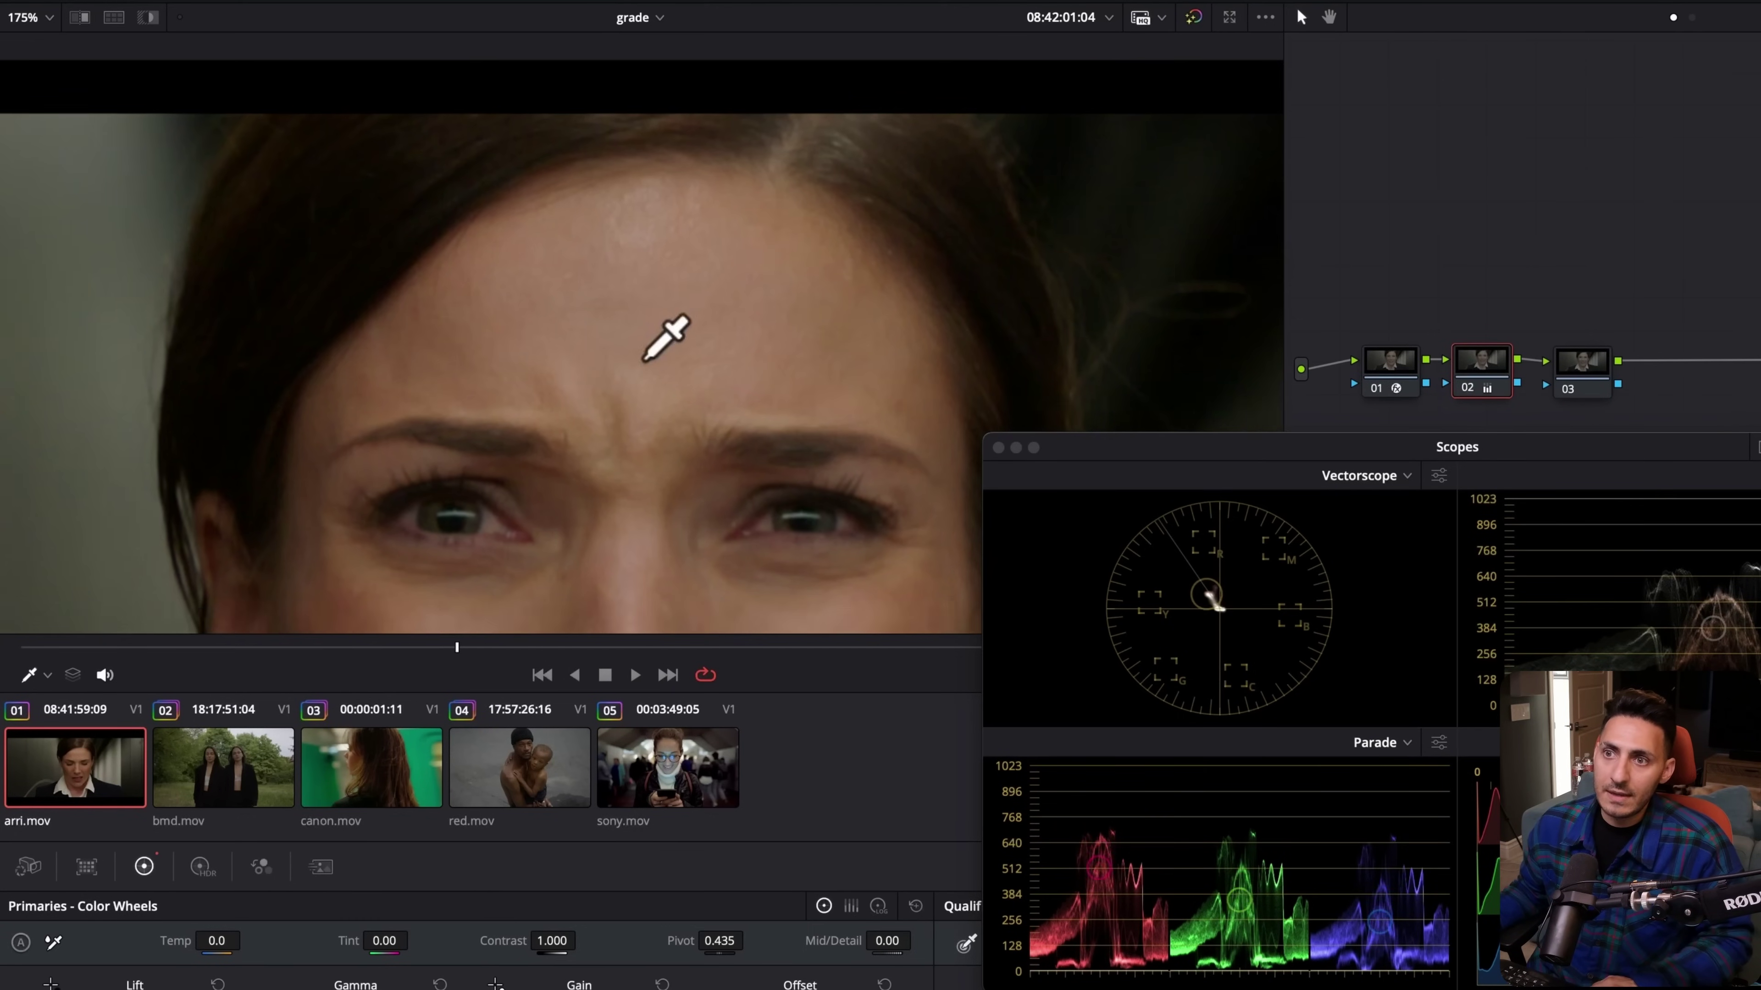
{"action": "scroll", "coordinate": [743, 484], "scroll_direction": "down", "scroll_amount": 8}
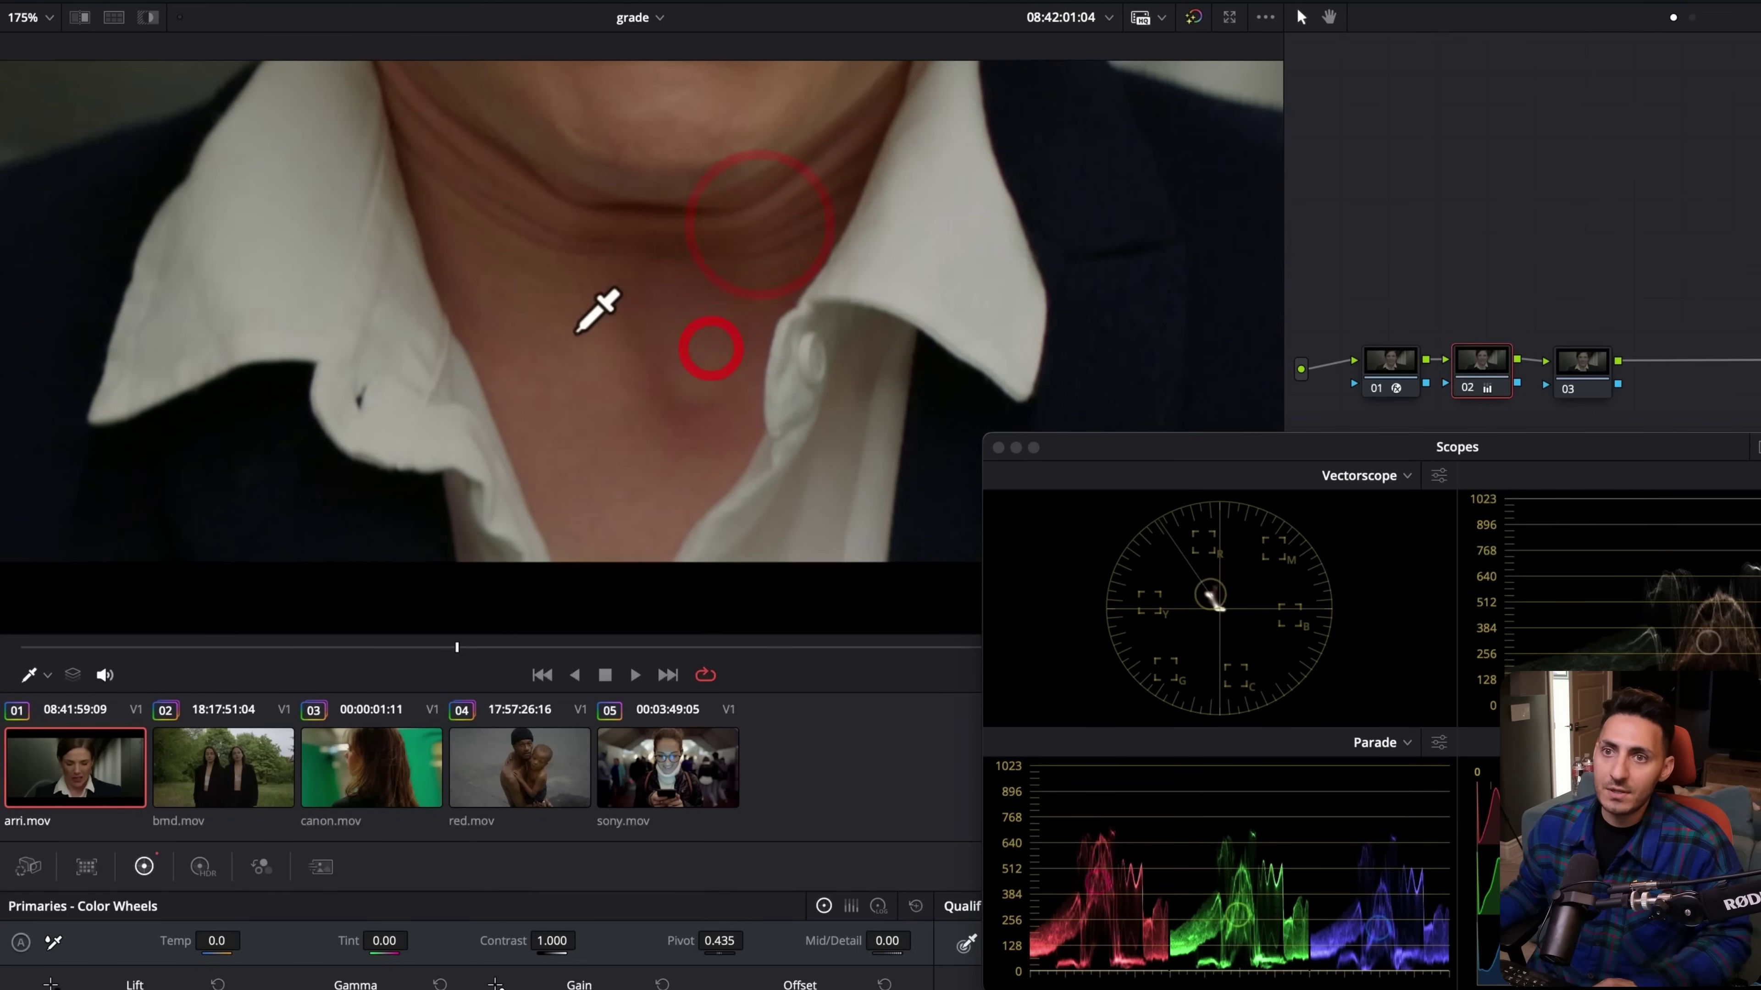
{"action": "scroll", "coordinate": [458, 333], "scroll_direction": "down", "scroll_amount": 2}
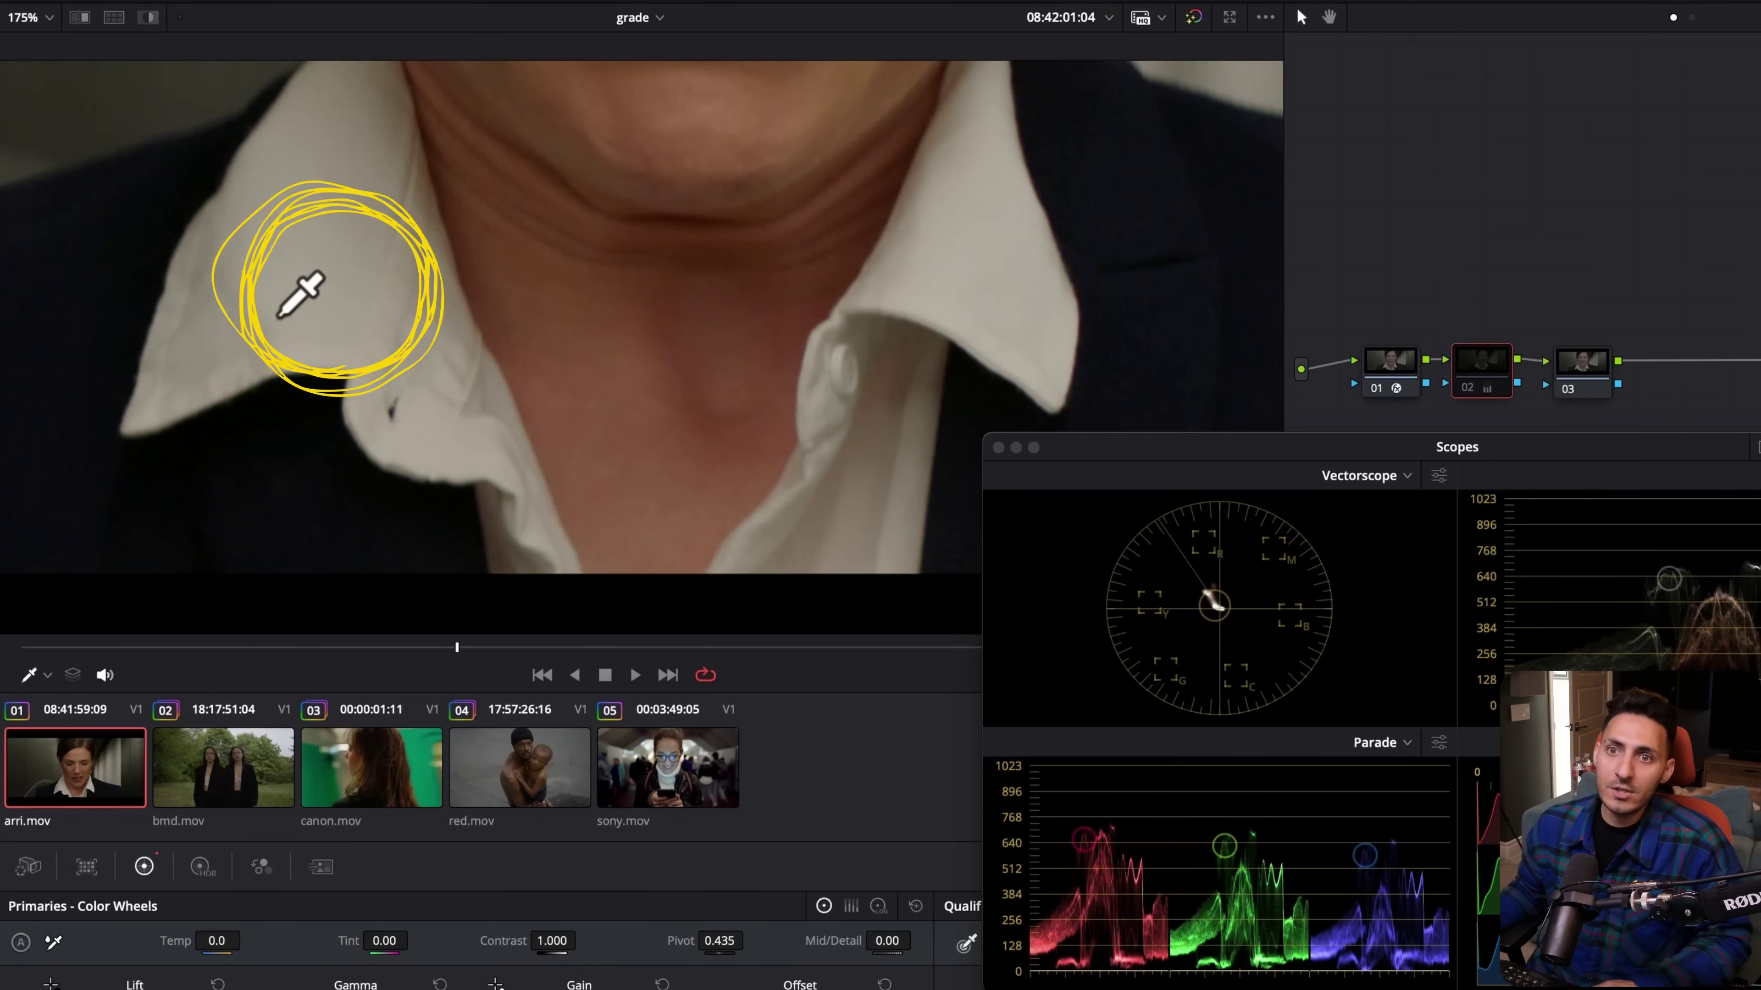
{"action": "key", "text": "ctrl+d"}
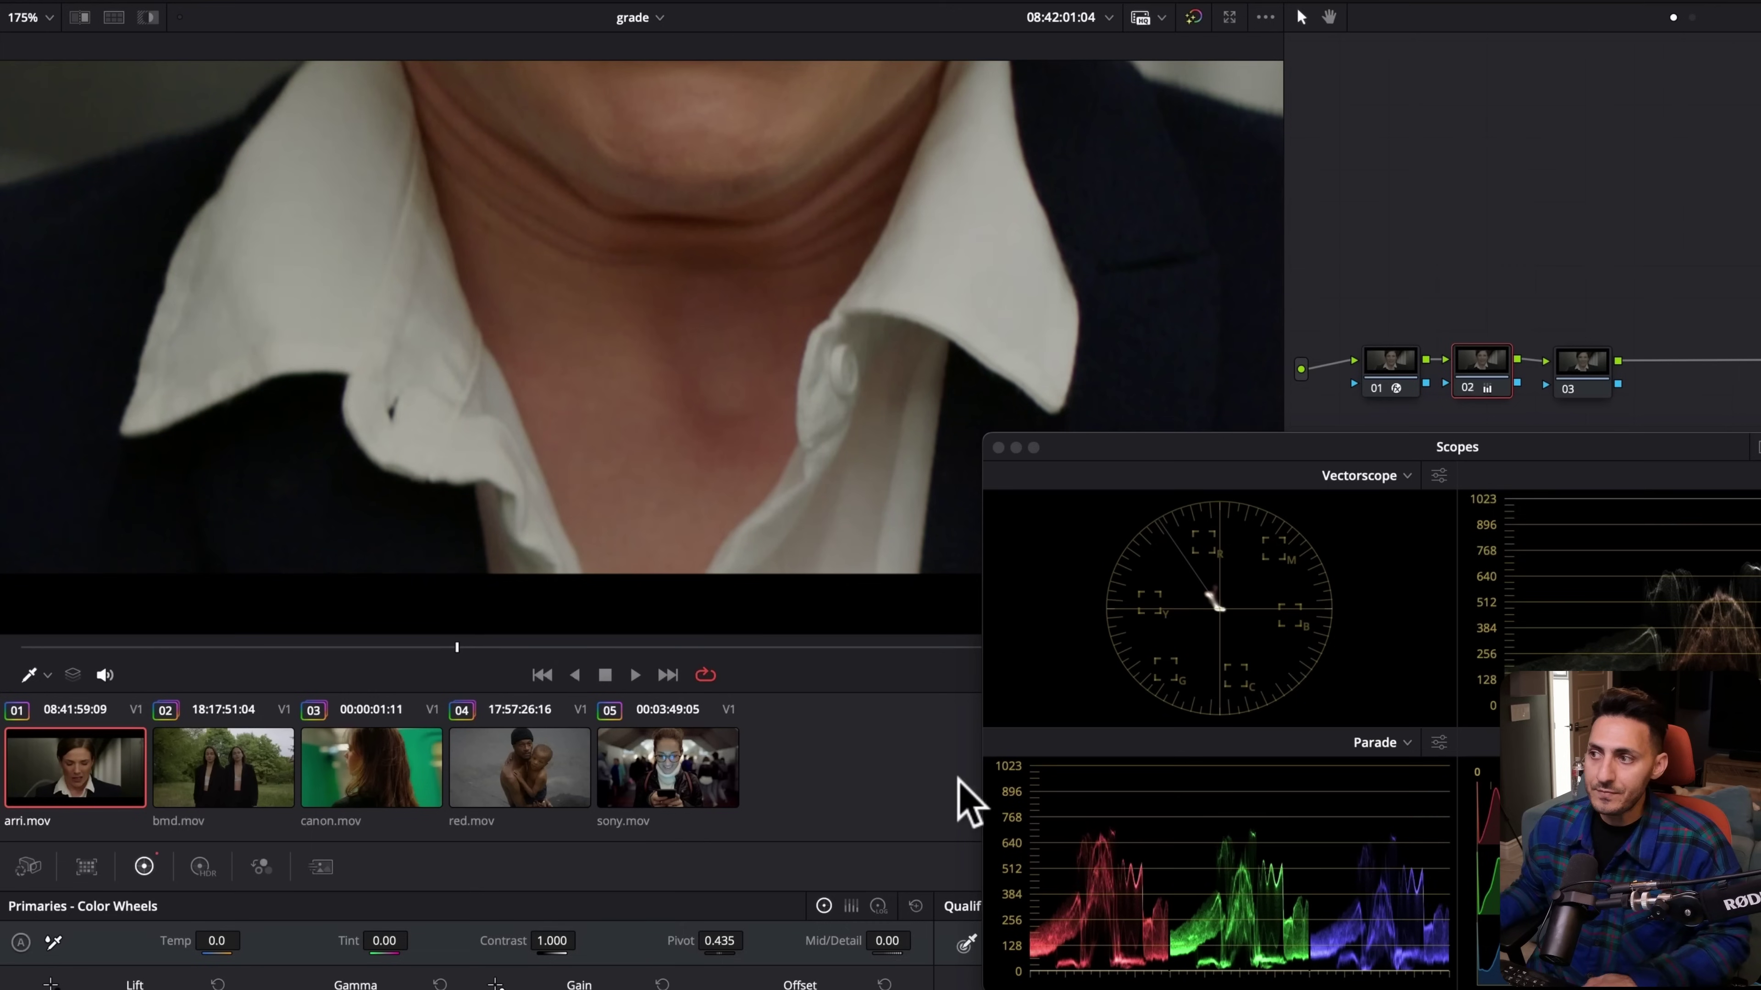
{"action": "key", "text": "shift+z"}
{"action": "mouse_move", "coordinate": [467, 650]}
{"action": "left_mouse_down"}
{"action": "mouse_move", "coordinate": [935, 677]}
{"action": "mouse_move", "coordinate": [323, 657]}
{"action": "mouse_move", "coordinate": [455, 658]}
{"action": "left_mouse_up"}
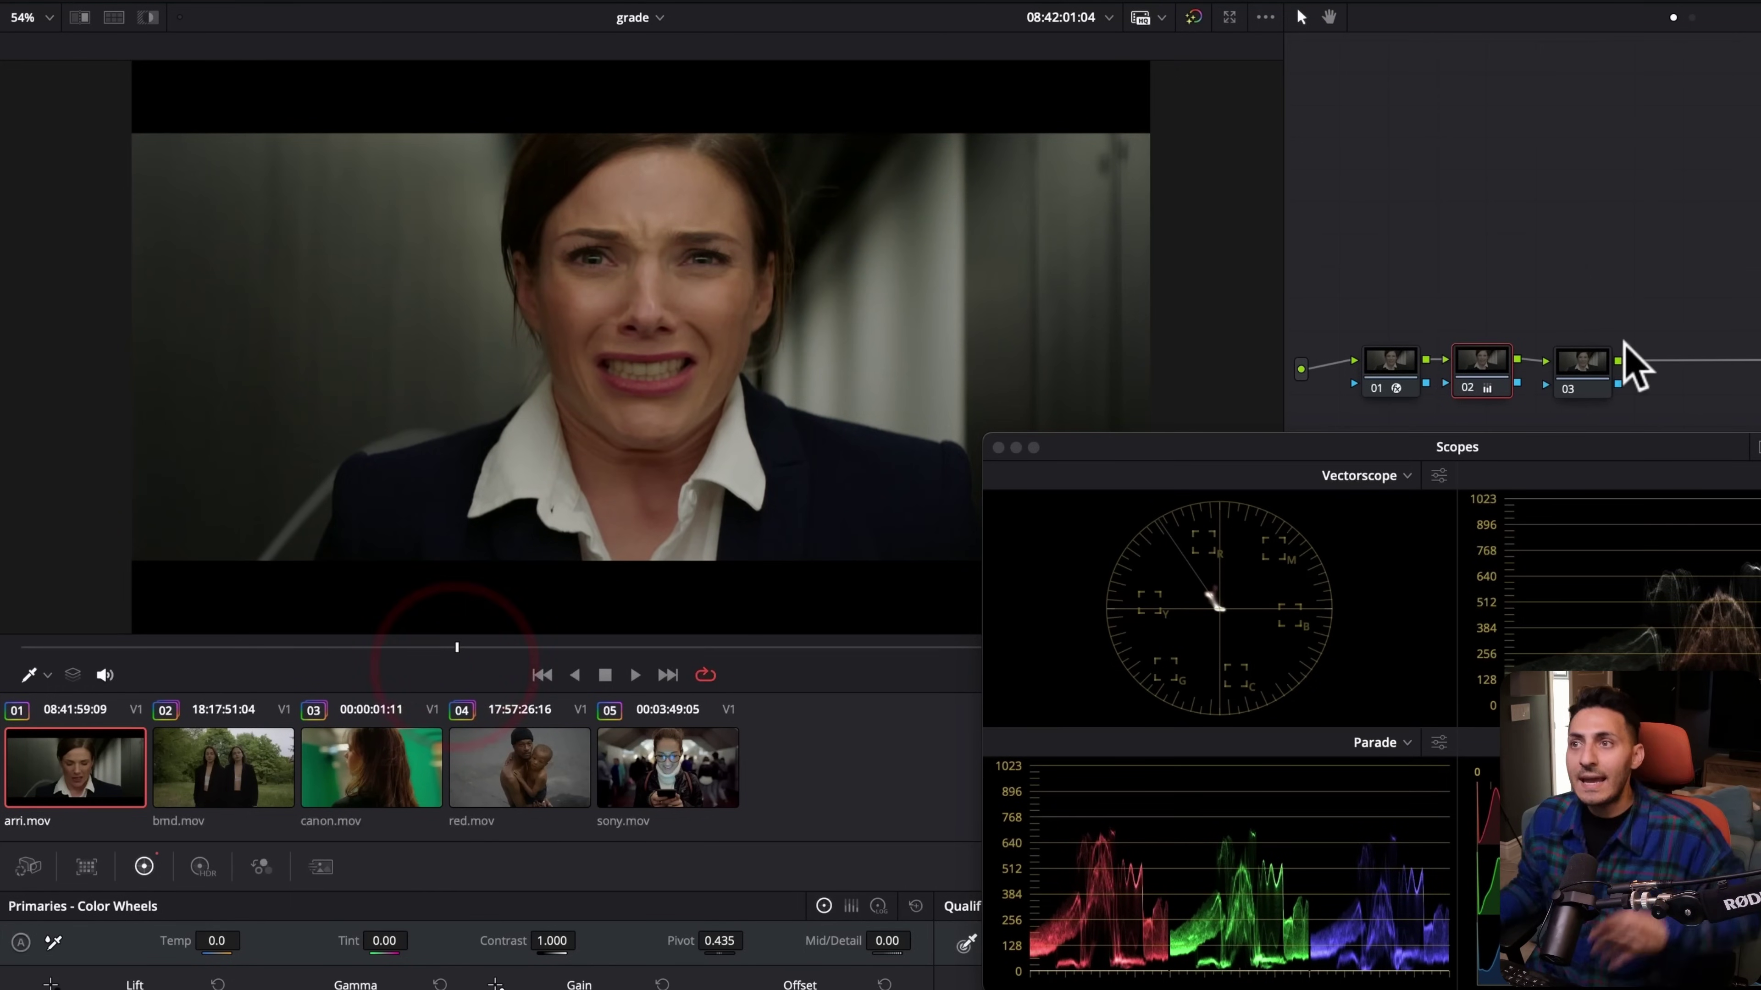